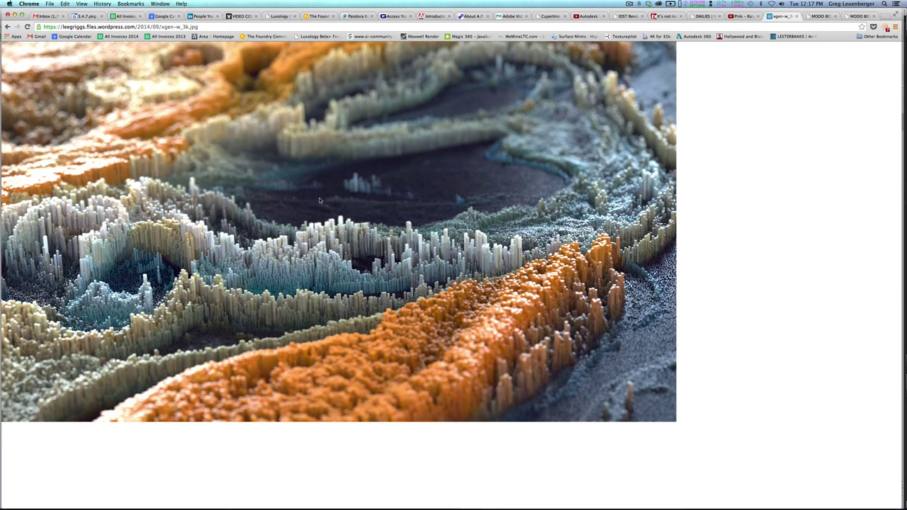
- Switch to the pmod smiley scene in MODO and examine its schematic node network from the Particle Generator to the Replicator
key(super+Tab)
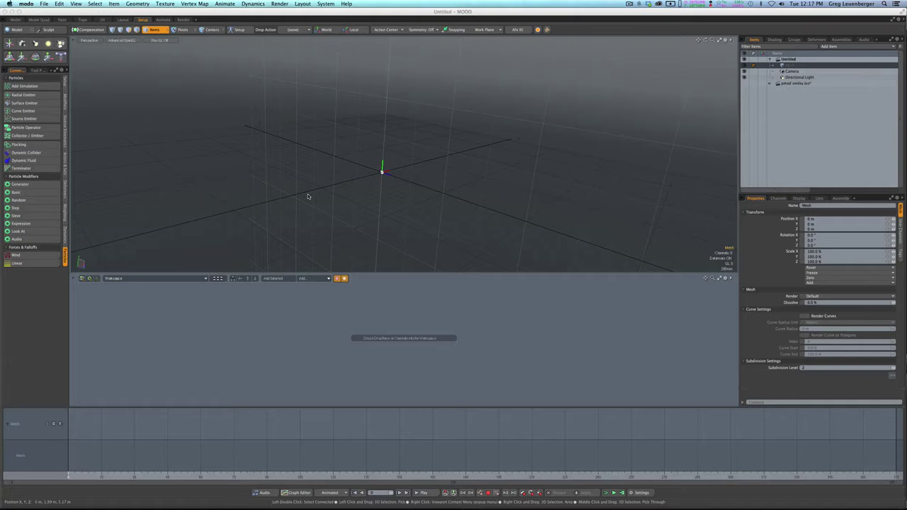
click(787, 85)
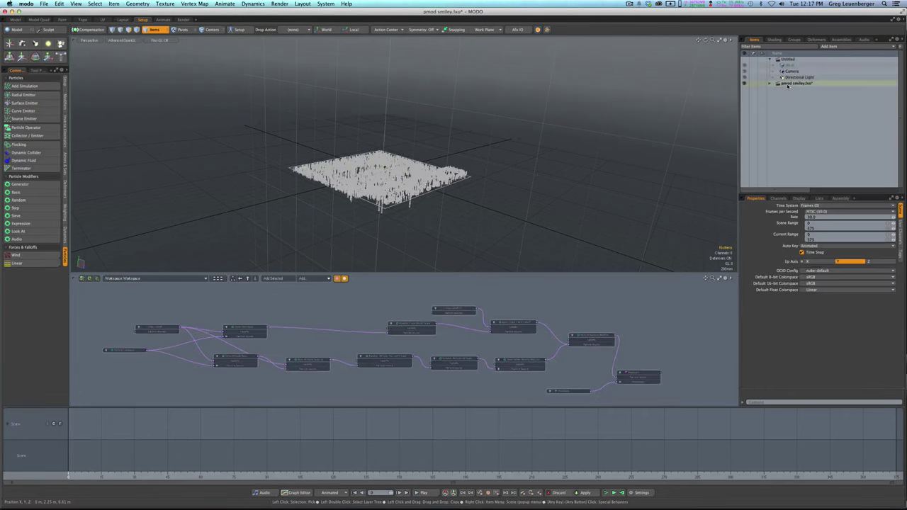
ctrl+alt+drag(194, 336, 309, 356)
mouse_move(298, 325)
ctrl+alt+mouse_down()
mouse_move(316, 329)
mouse_move(307, 328)
ctrl+alt+mouse_up()
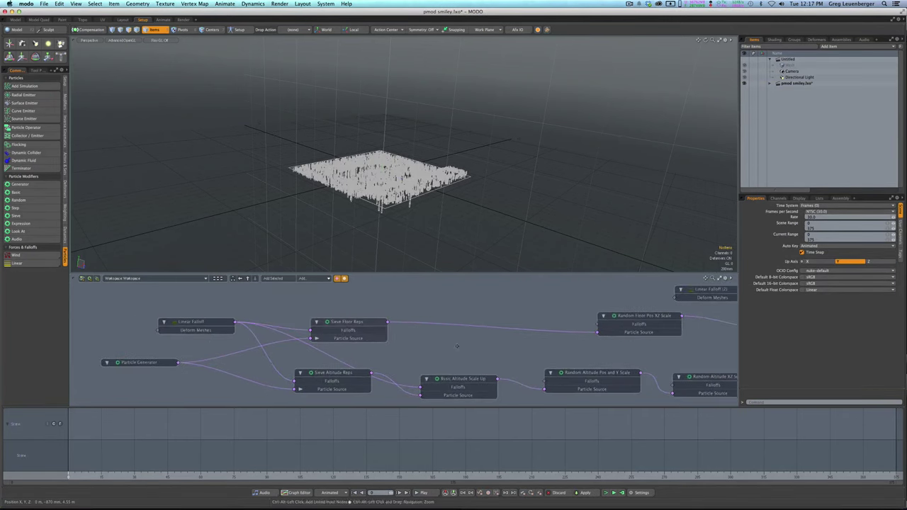
alt+shift+drag(495, 348, 257, 325)
alt+shift+drag(370, 336, 222, 345)
scroll(362, 343, down, 5)
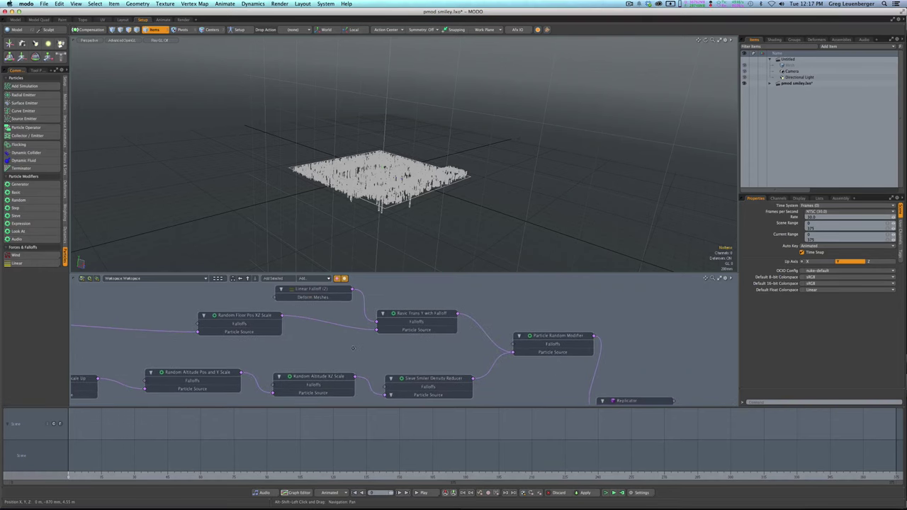
mouse_move(385, 345)
alt+shift+mouse_down()
mouse_move(374, 340)
mouse_move(385, 345)
alt+shift+mouse_up()
scroll(375, 342, down, 2)
scroll(469, 352, up, 6)
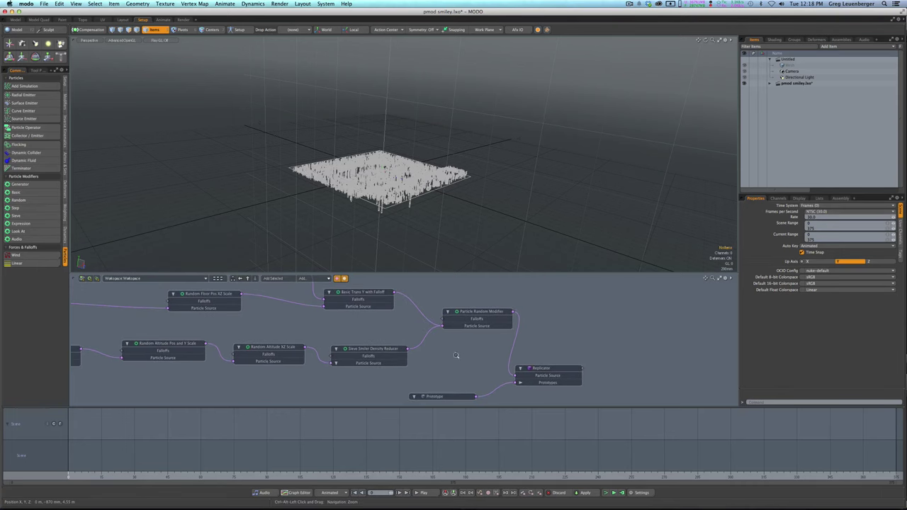
scroll(457, 357, down, 1)
alt+shift+drag(457, 359, 478, 360)
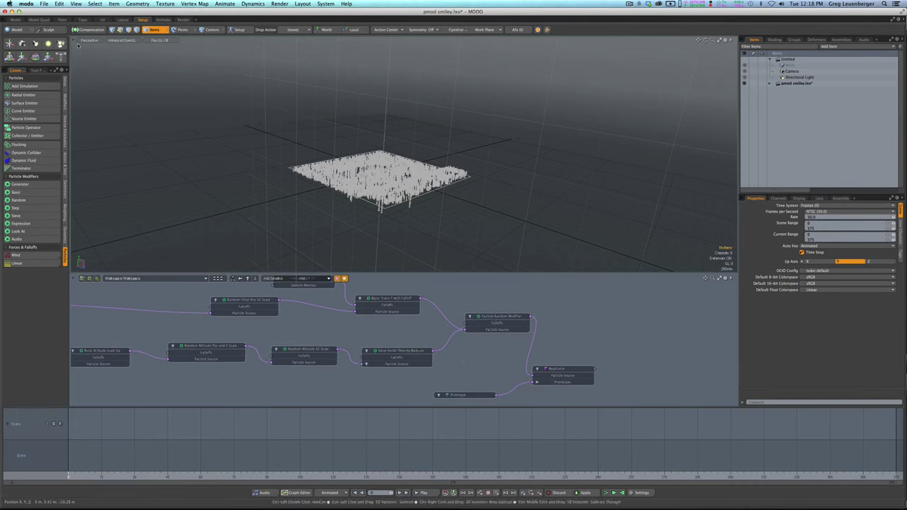
- Split the perspective viewport in two and turn one half into a render Preview
drag(73, 40, 106, 43)
key(ctrl+space)
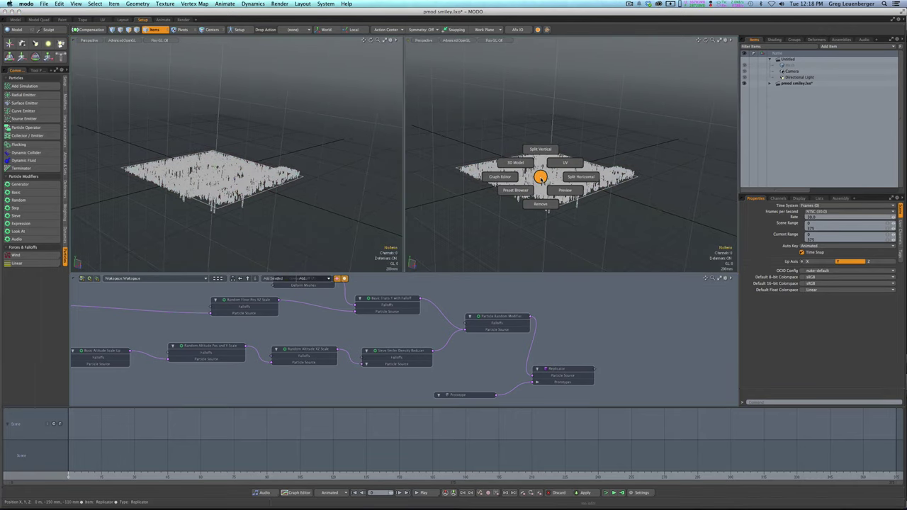
click(564, 190)
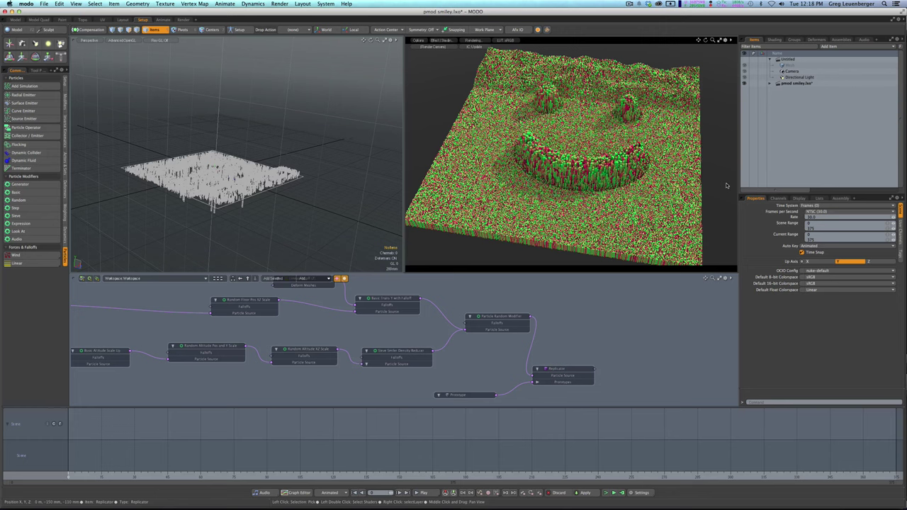
- Examine the smiley's rendered columns from several angles and close up, and compare them with the reference image in Chrome
alt+drag(566, 174, 561, 191)
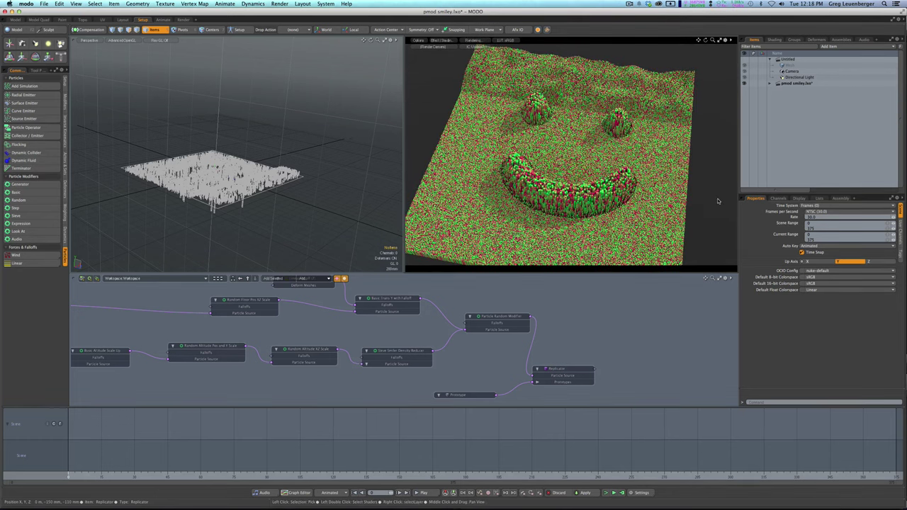
alt+drag(538, 156, 641, 142)
ctrl+alt+drag(549, 213, 588, 159)
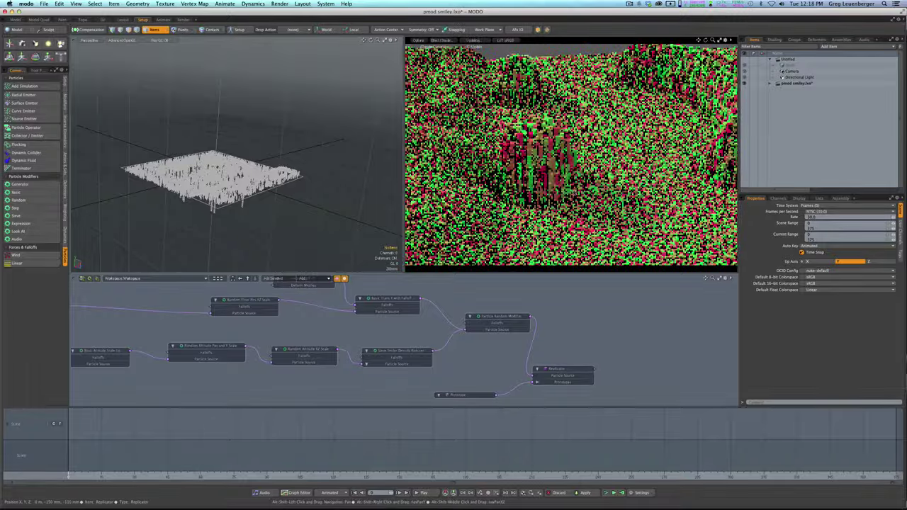
alt+drag(576, 190, 660, 188)
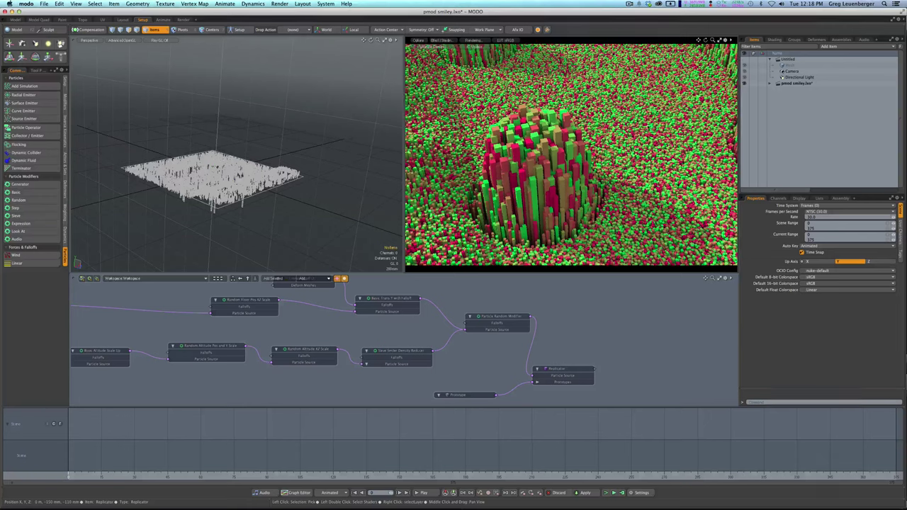
key(super+Tab)
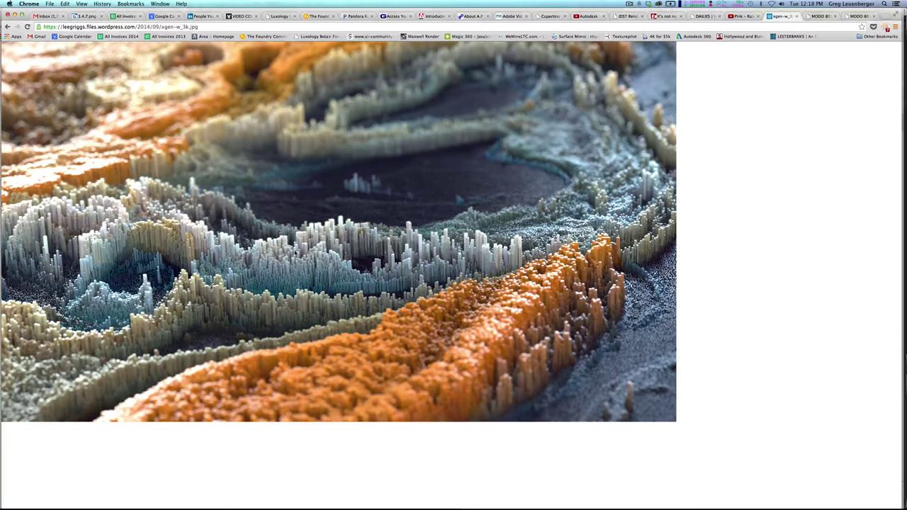
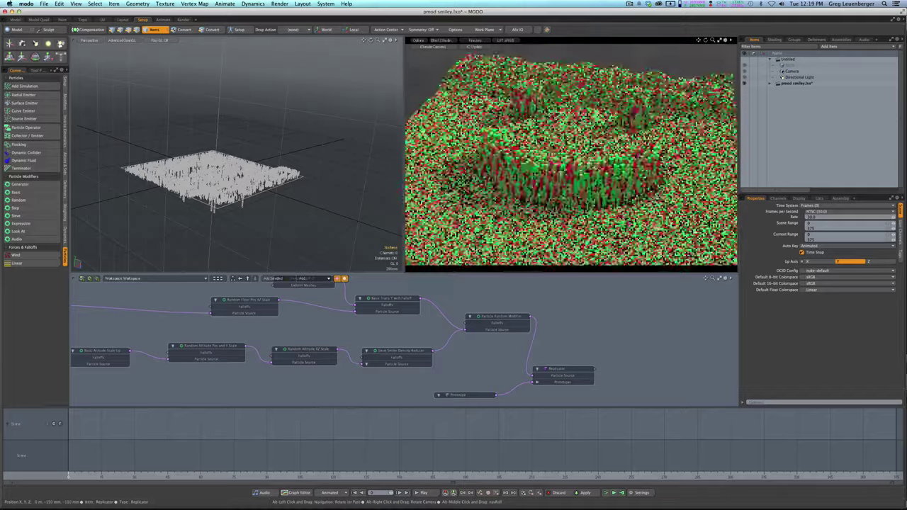
- Return to the Untitled scene in MODO and remove the render preview so a single 3D viewport remains
click(782, 61)
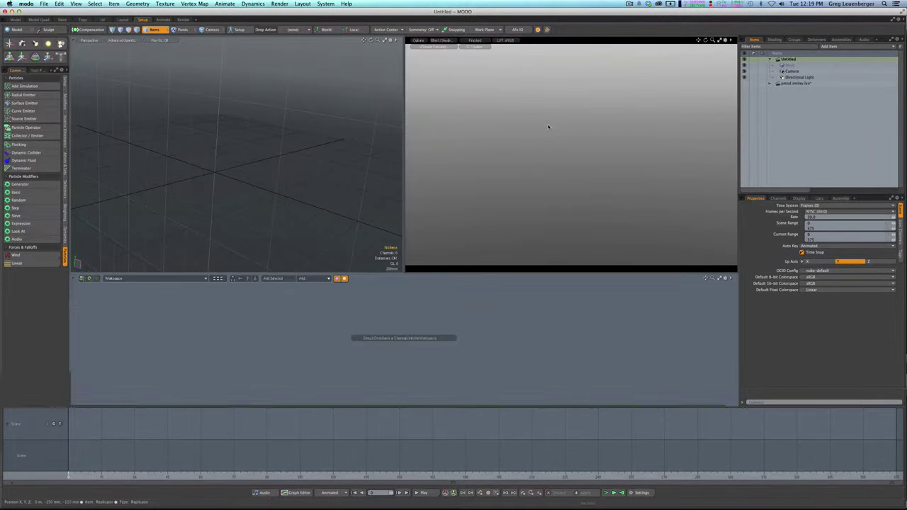
key(ctrl+space)
click(547, 150)
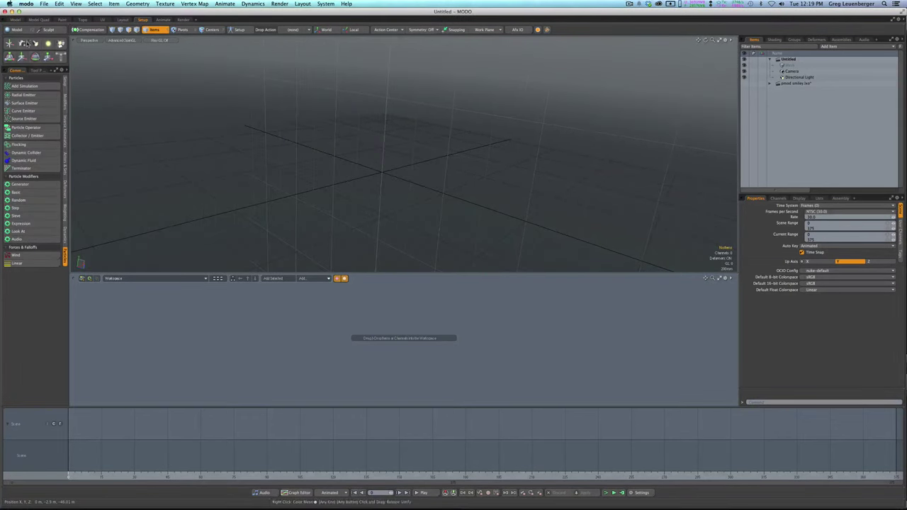
- Create a unit cube in the empty mesh item and close the modeling palette
click(791, 65)
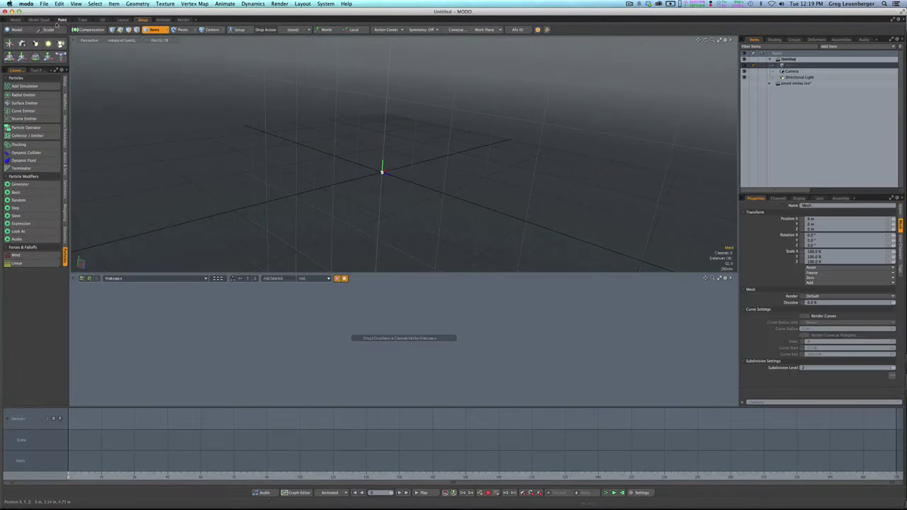
click(19, 30)
shift+click(99, 97)
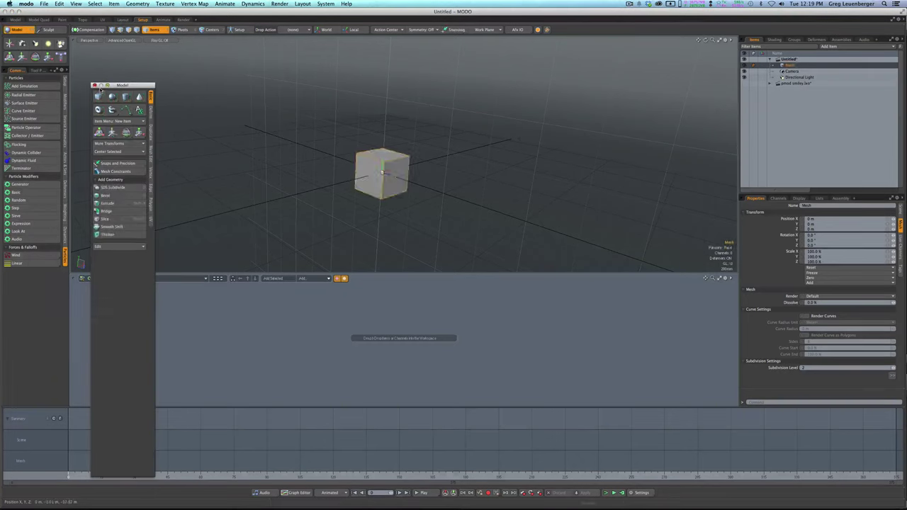
click(95, 85)
- Scale the cube uniformly to 10% and fit the view to it
key(w)
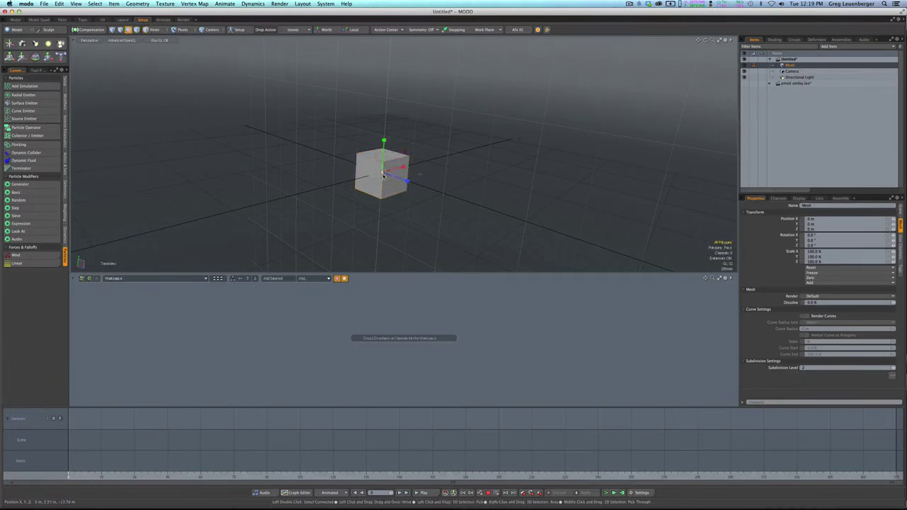
drag(382, 174, 362, 174)
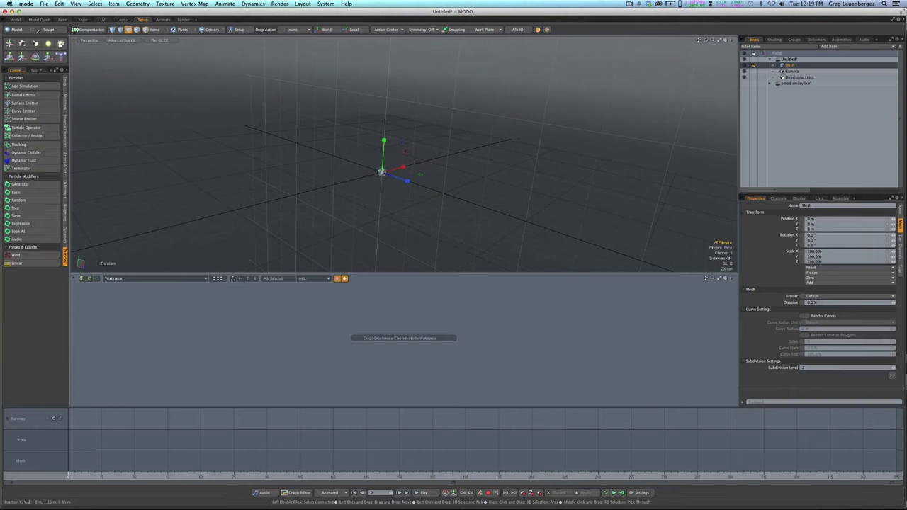
click(38, 70)
click(50, 84)
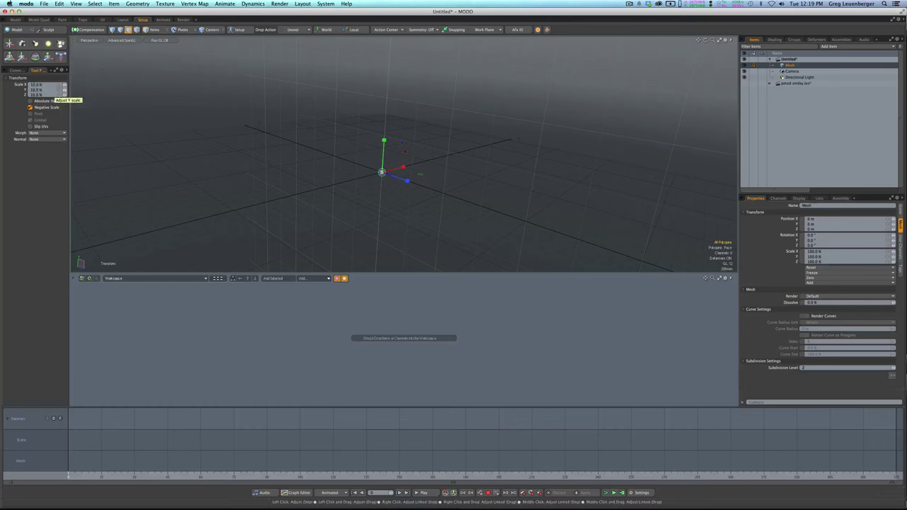
key(space)
key(a)
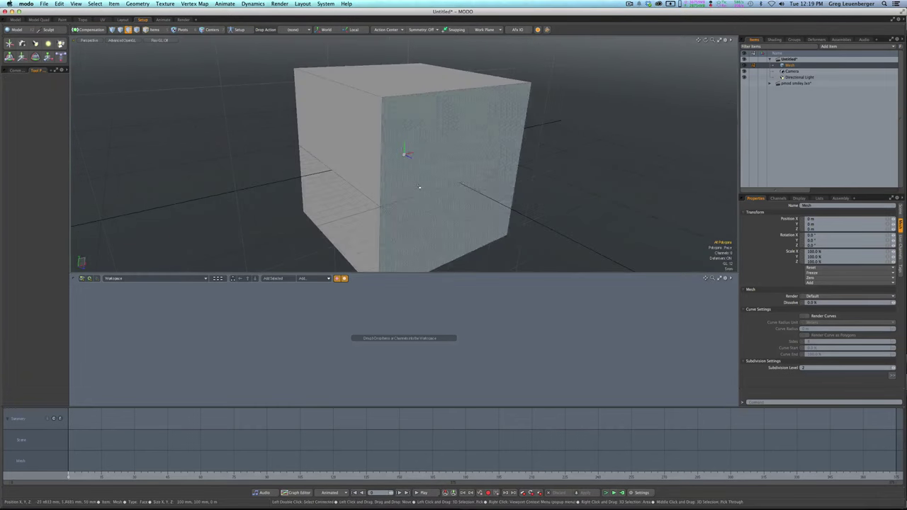
alt+drag(419, 188, 347, 202)
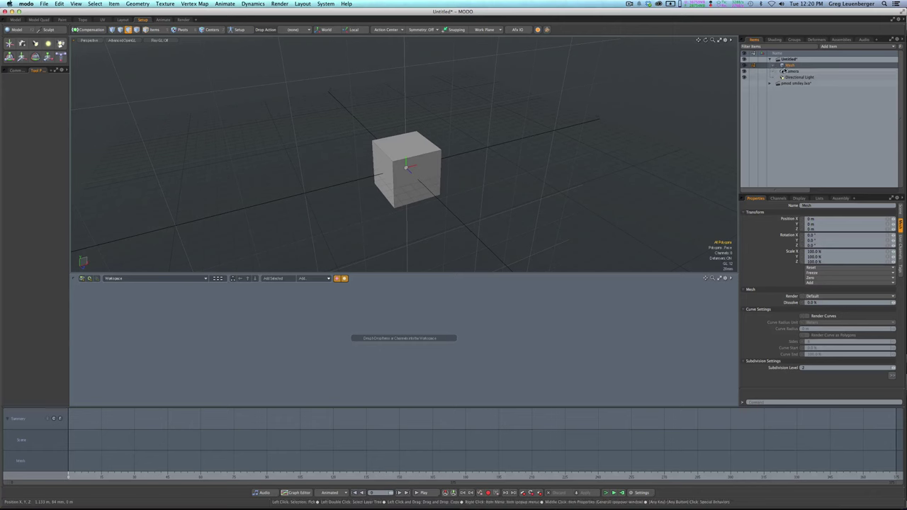
- Rename the cube mesh as Prototype and add it to the schematic as a node
click(787, 66)
text(P)
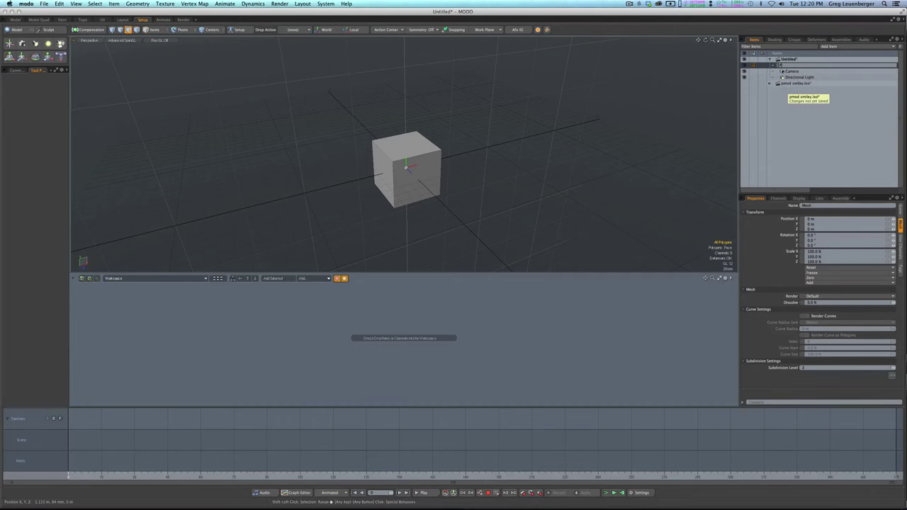
text(Prototype)
key(Return)
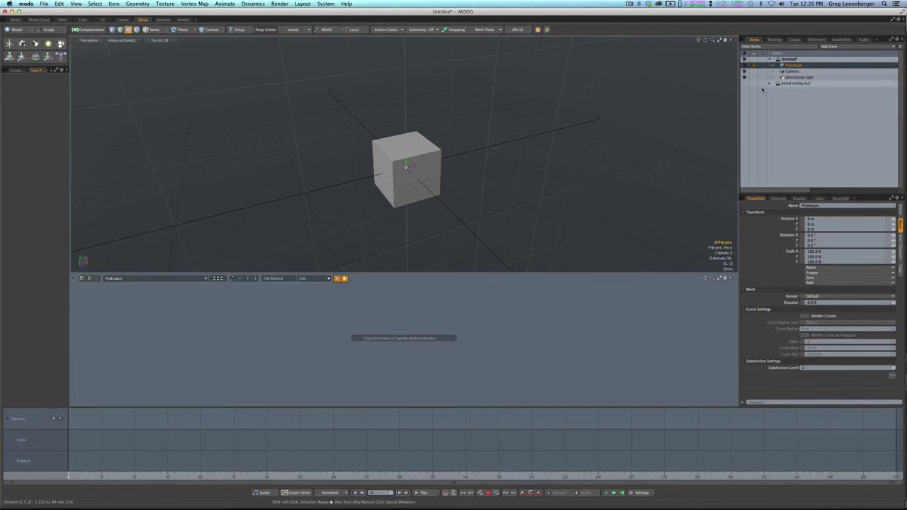
drag(371, 315, 309, 324)
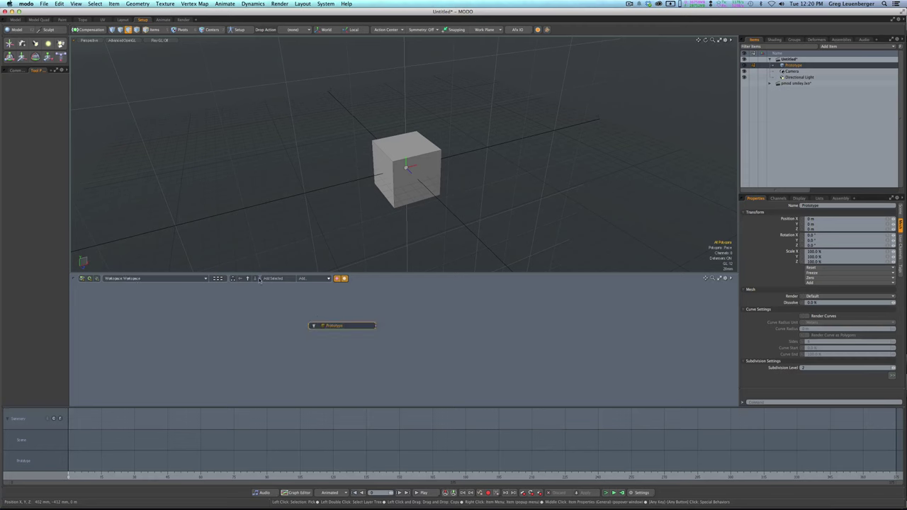
- Create a Particle Generator and a Replicator, and add both items to the schematic
click(17, 70)
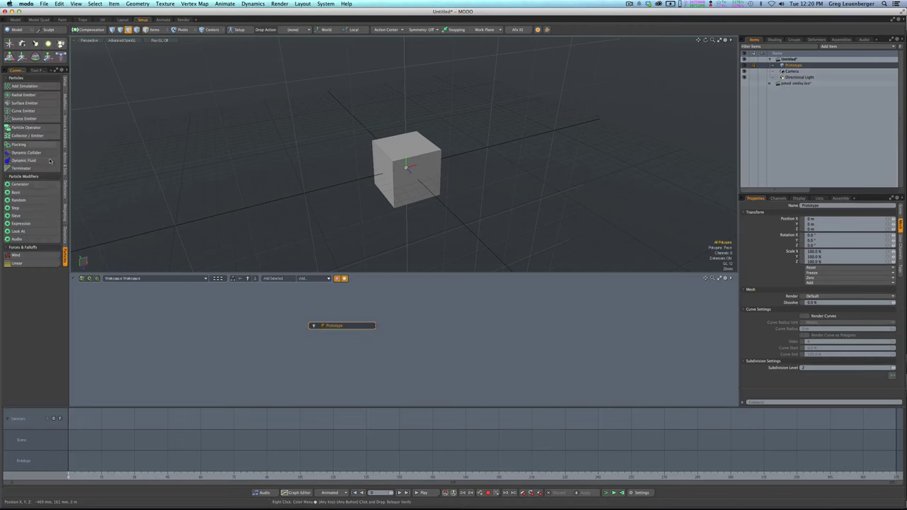
click(25, 187)
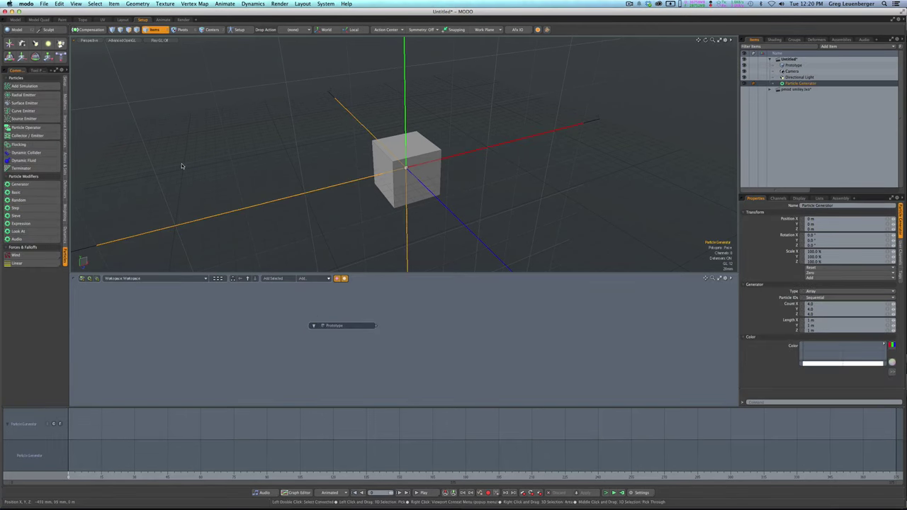
click(830, 47)
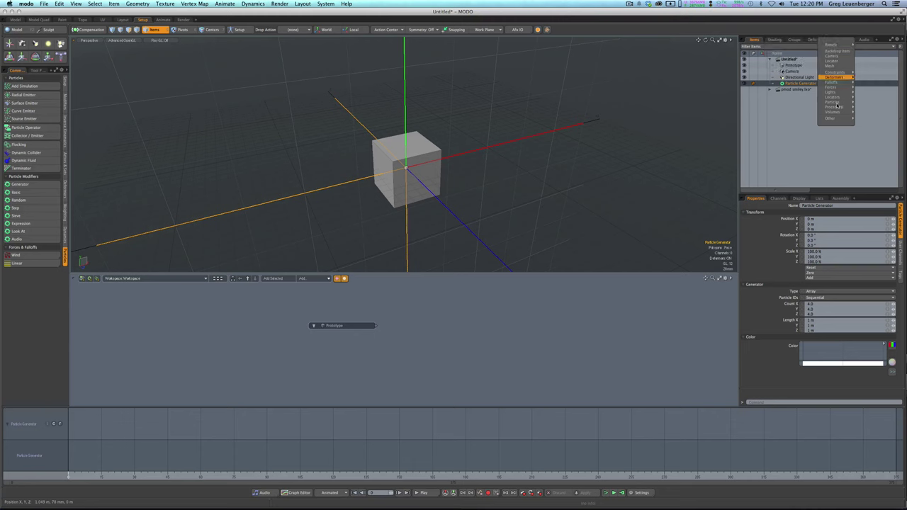
click(866, 104)
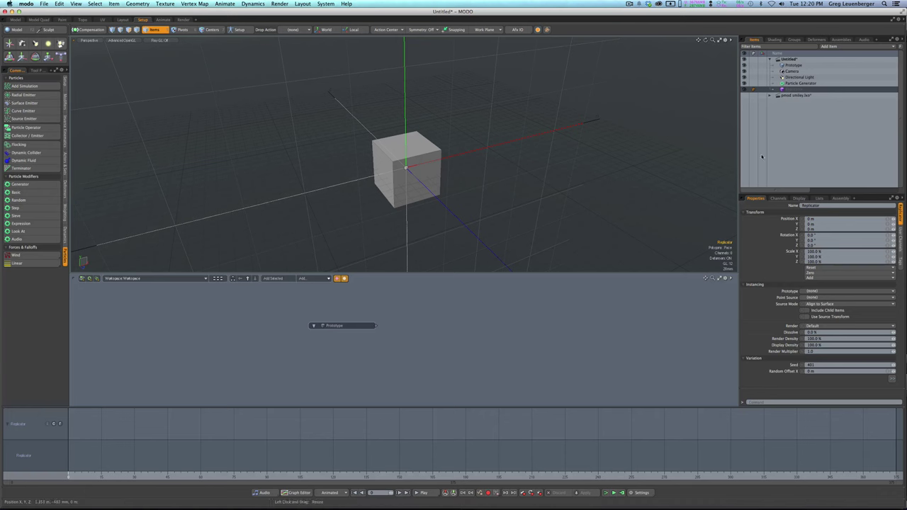
ctrl+click(795, 83)
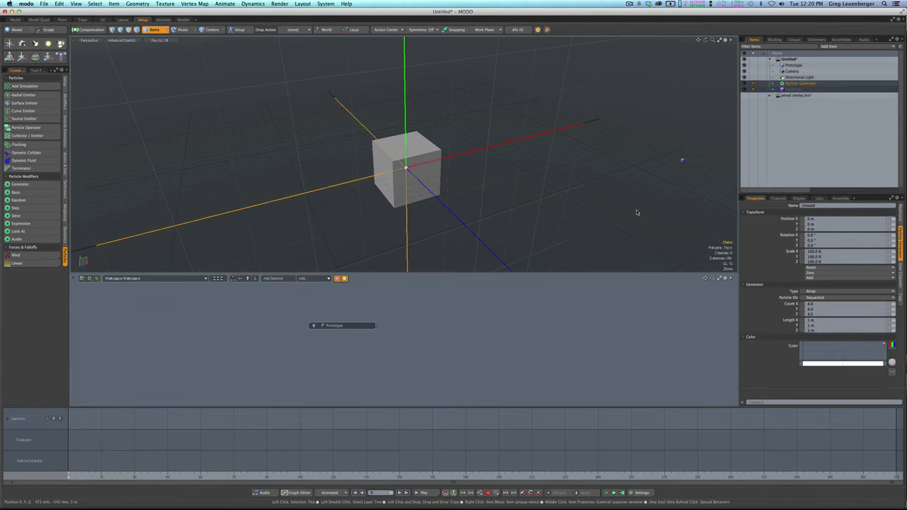
- Move the Prototype mesh below the Directional Light in the item list
click(790, 65)
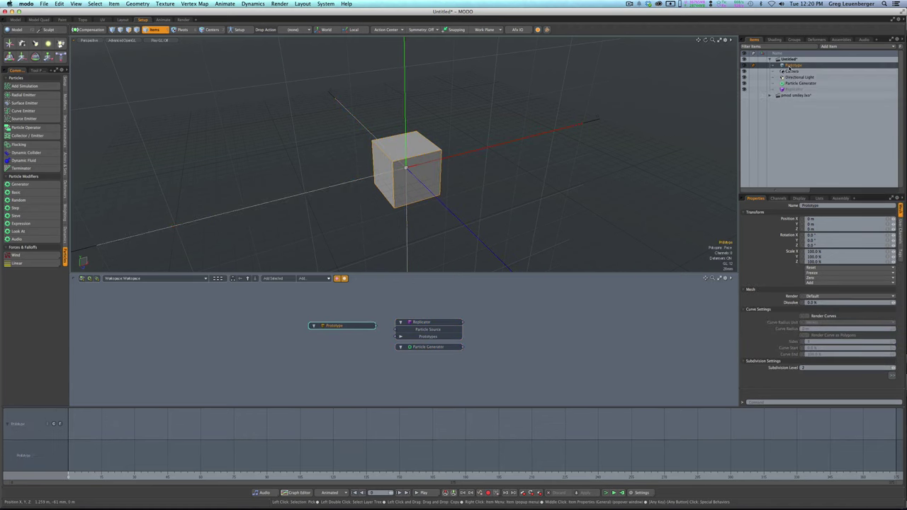
drag(809, 84, 809, 82)
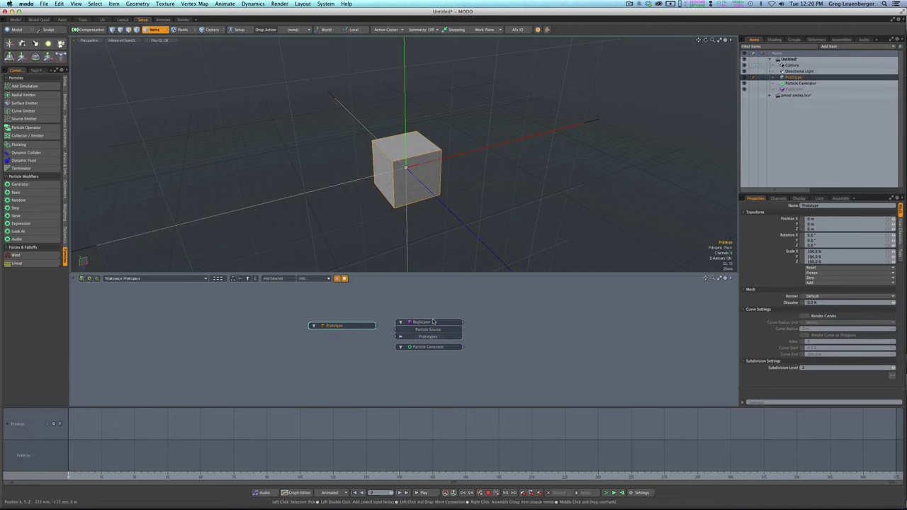
- Arrange the nodes and connect the Particle Generator to the Replicator's Particle Source and the Prototype to its Prototypes input
drag(422, 322, 499, 321)
mouse_move(417, 352)
mouse_down()
mouse_move(351, 368)
mouse_move(431, 353)
mouse_up()
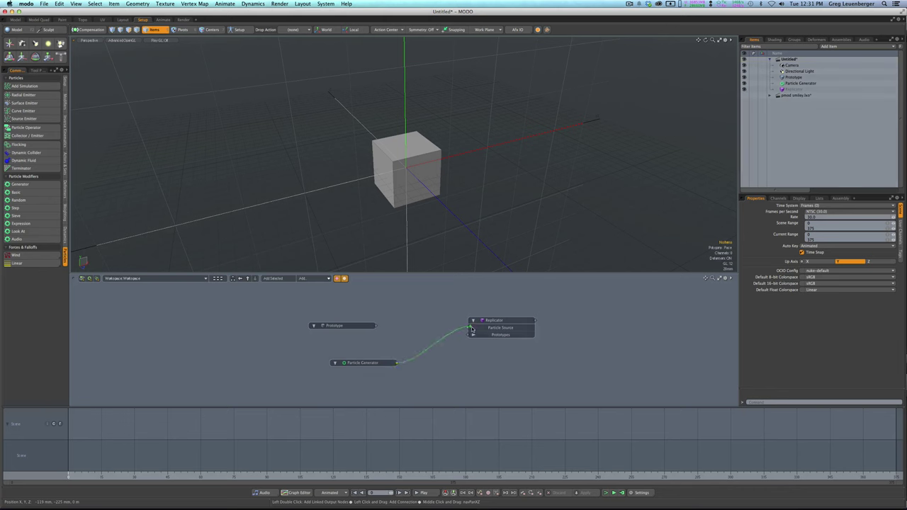
drag(471, 329, 471, 328)
mouse_move(361, 363)
mouse_down()
mouse_move(372, 343)
mouse_move(371, 363)
mouse_up()
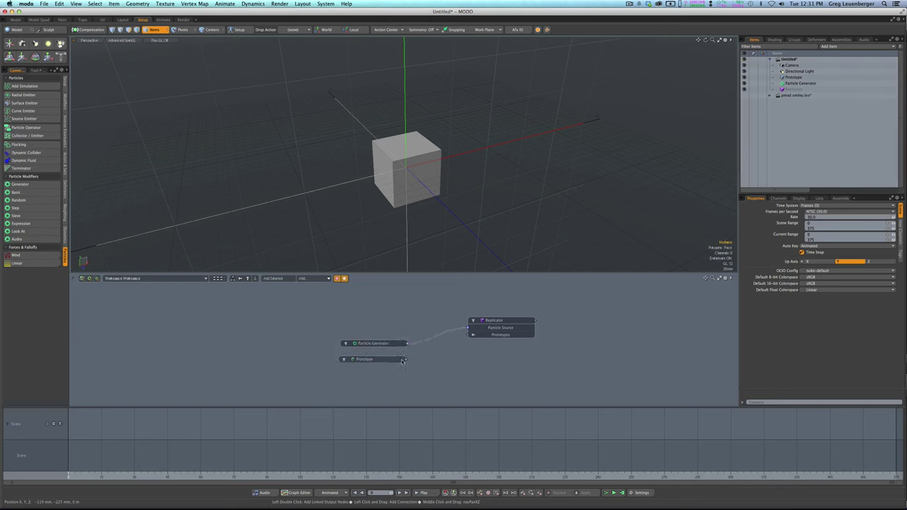
drag(477, 347, 472, 334)
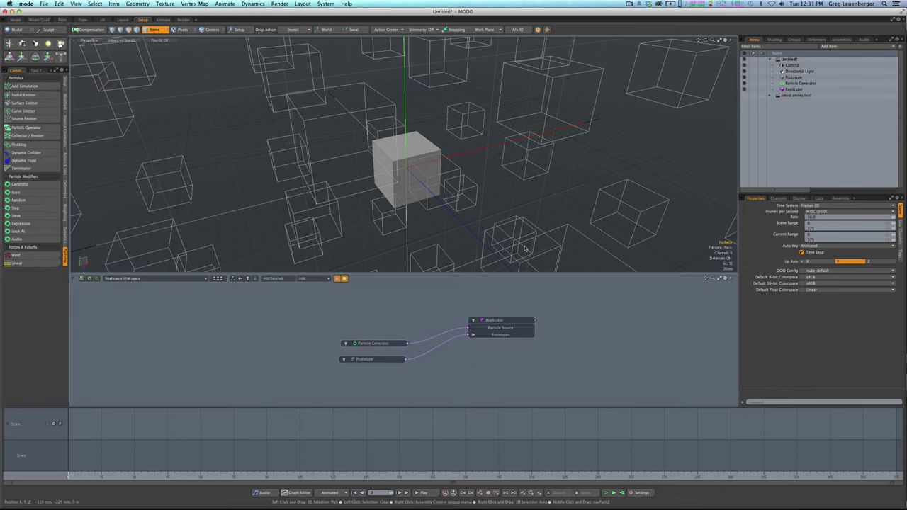
- Hide the Prototype mesh and set the Particle Generator's count to 64 in X, 1 in Y and 64 in Z
click(743, 77)
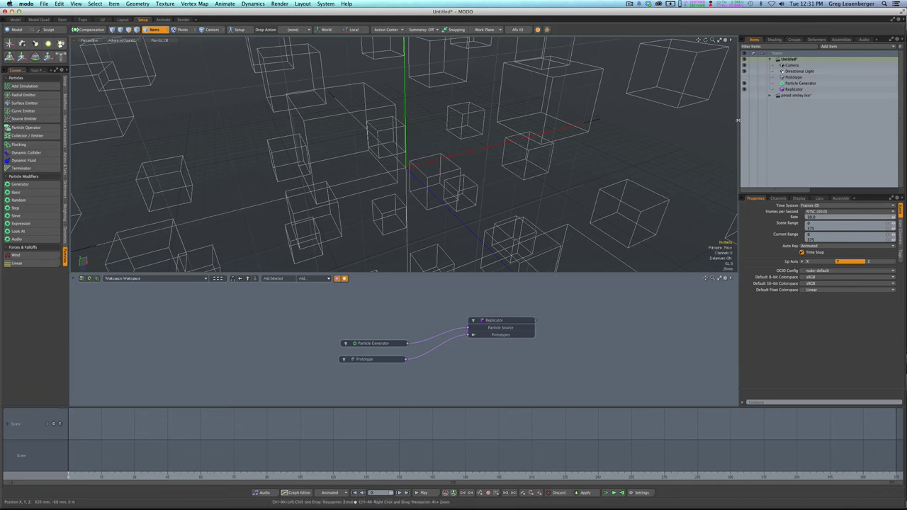
click(796, 84)
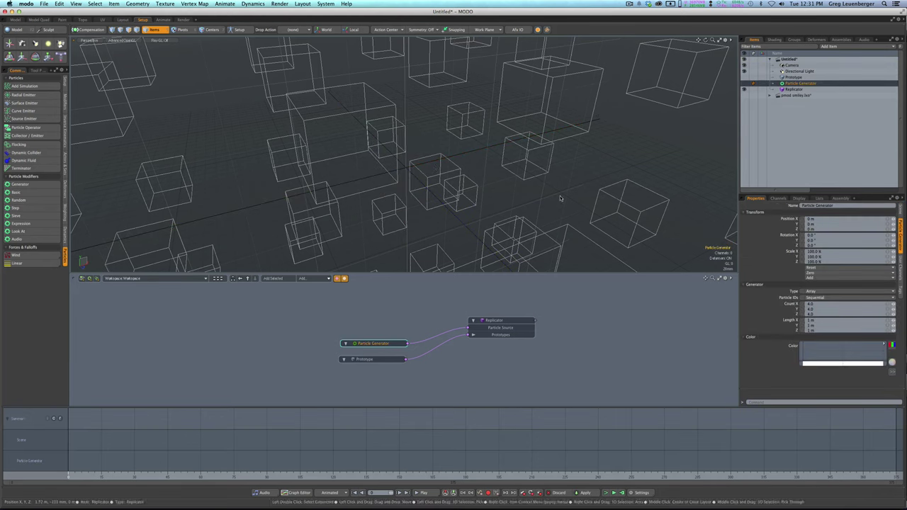
ctrl+alt+drag(560, 199, 382, 200)
click(819, 304)
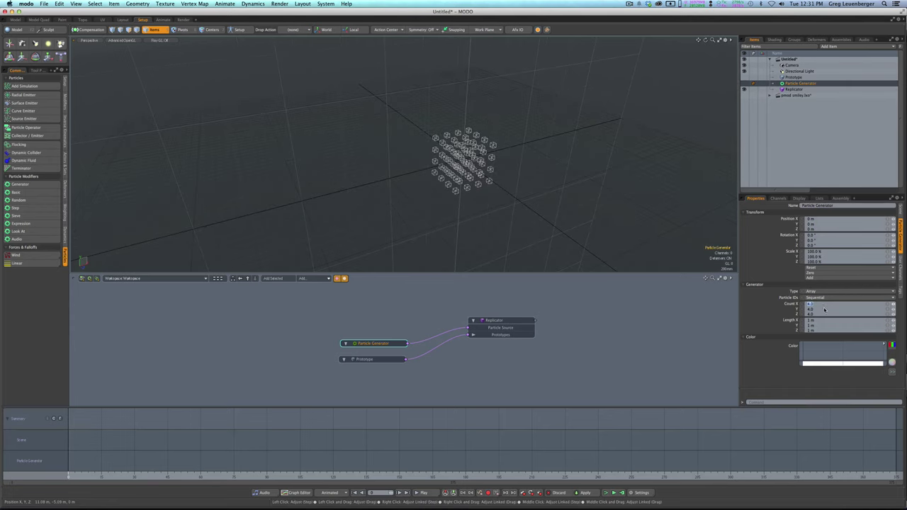
key(Tab)
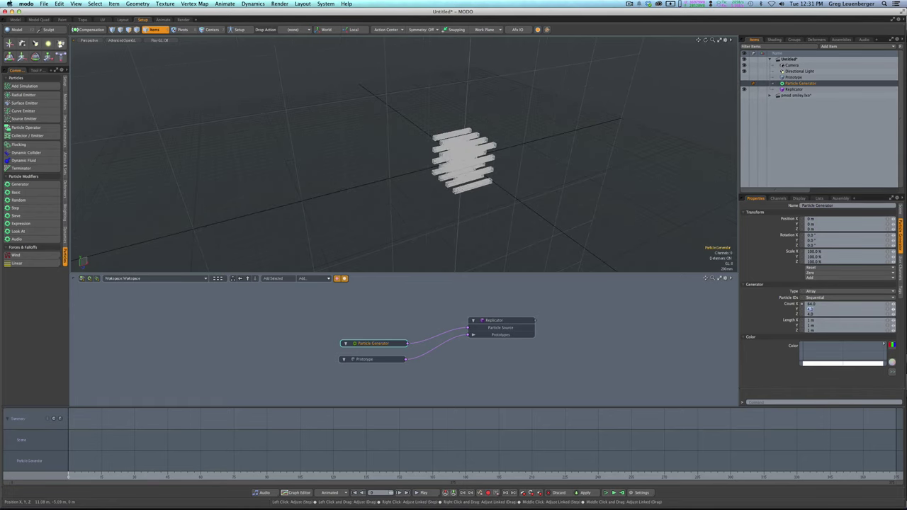
text(1)
key(Tab)
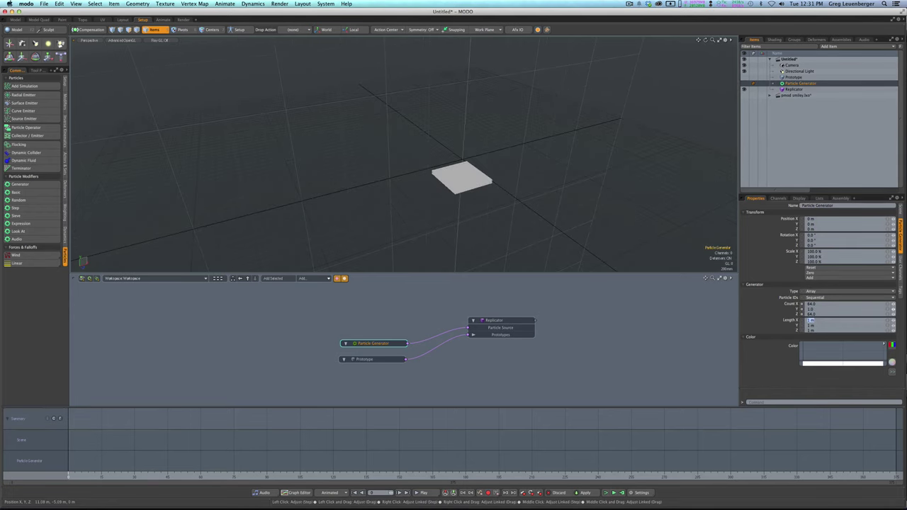
- Set the Particle Generator's Y length to 0 m and bring the whole array into view
key(Tab)
key(a)
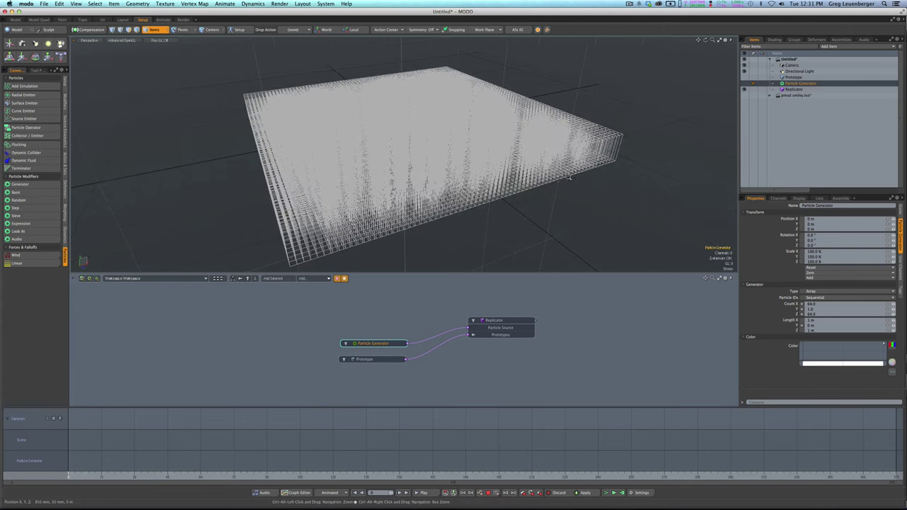
alt+drag(566, 176, 527, 199)
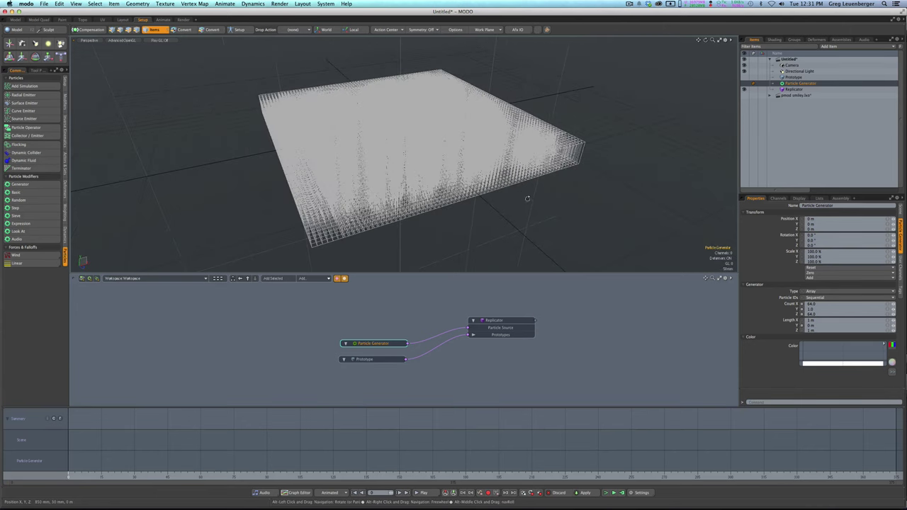
- Increase the Particle Generator's X and Z lengths together to about 6.45 m, checking from above that the replicated cubes are separated by narrow gaps
click(793, 321)
ctrl+click(795, 332)
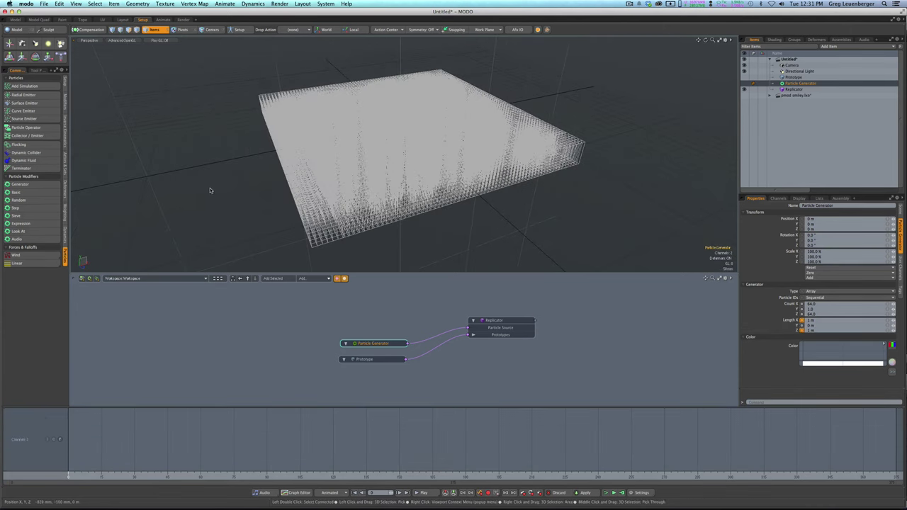
key(c)
drag(203, 186, 467, 184)
scroll(466, 184, down, 5)
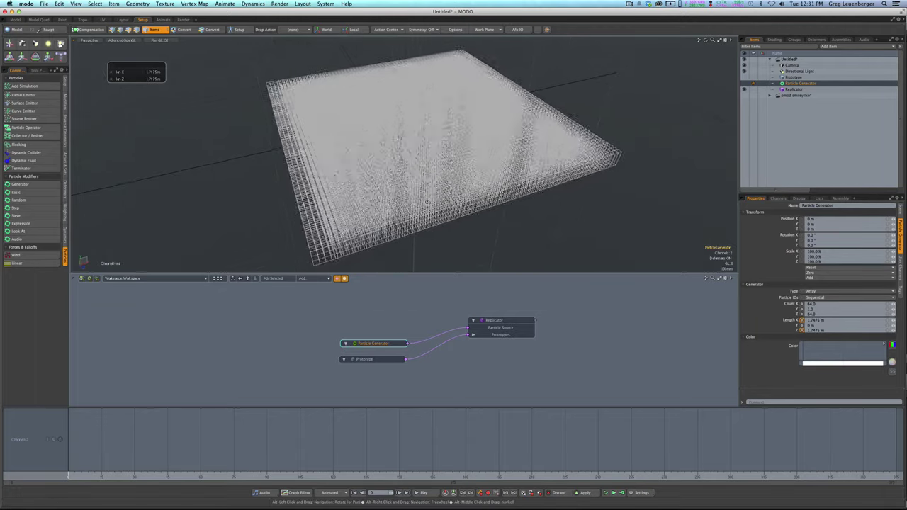
key(KP_1)
scroll(425, 166, down, 2)
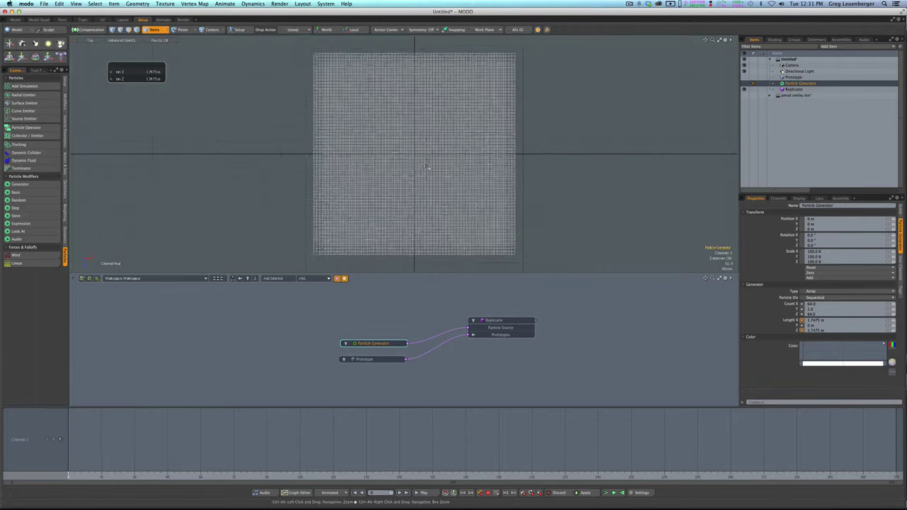
scroll(331, 252, up, 8)
alt+shift+drag(386, 245, 485, 213)
scroll(439, 214, up, 2)
drag(320, 215, 404, 269)
drag(279, 216, 296, 216)
alt+shift+drag(296, 216, 499, 199)
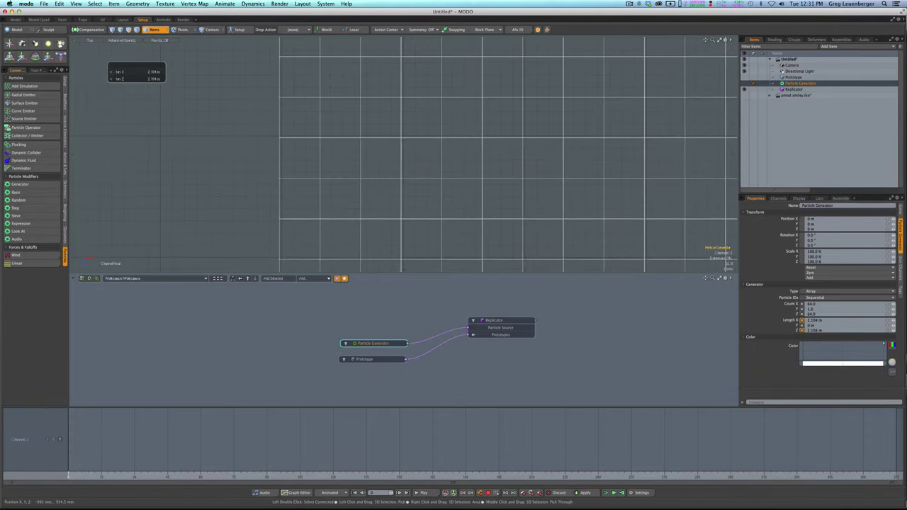
drag(364, 195, 372, 195)
drag(390, 262, 401, 267)
drag(369, 196, 311, 213)
alt+shift+drag(284, 258, 362, 142)
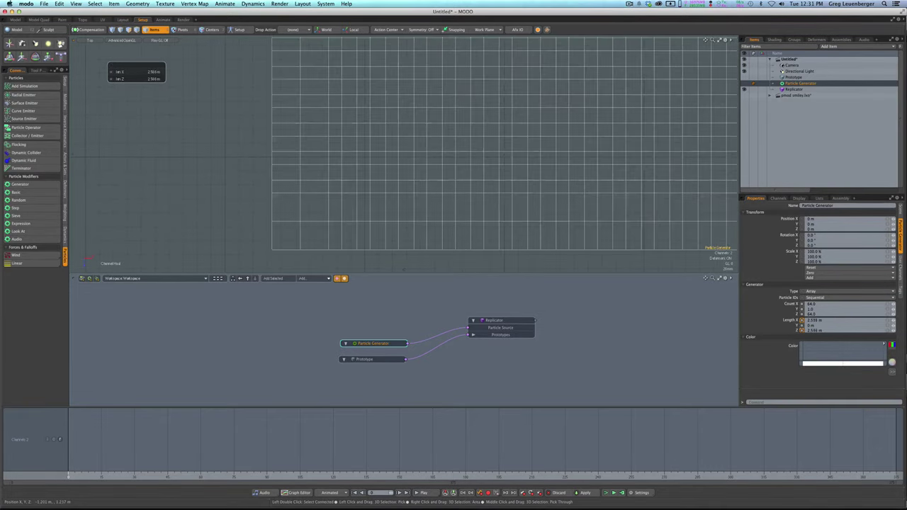
drag(403, 269, 417, 270)
alt+shift+drag(291, 235, 386, 76)
drag(552, 181, 572, 181)
alt+shift+drag(213, 248, 453, 145)
ctrl+alt+drag(241, 241, 308, 248)
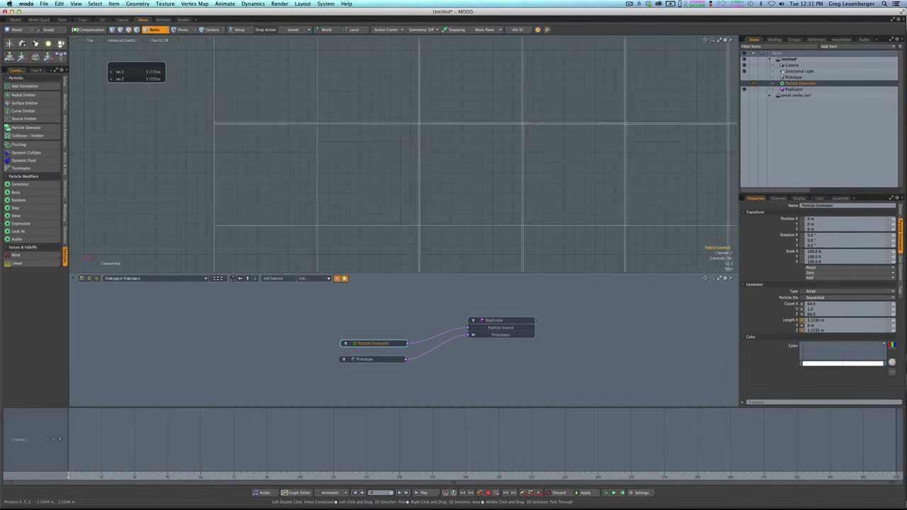
drag(306, 34, 306, 32)
drag(341, 141, 344, 141)
ctrl+alt+drag(397, 201, 358, 204)
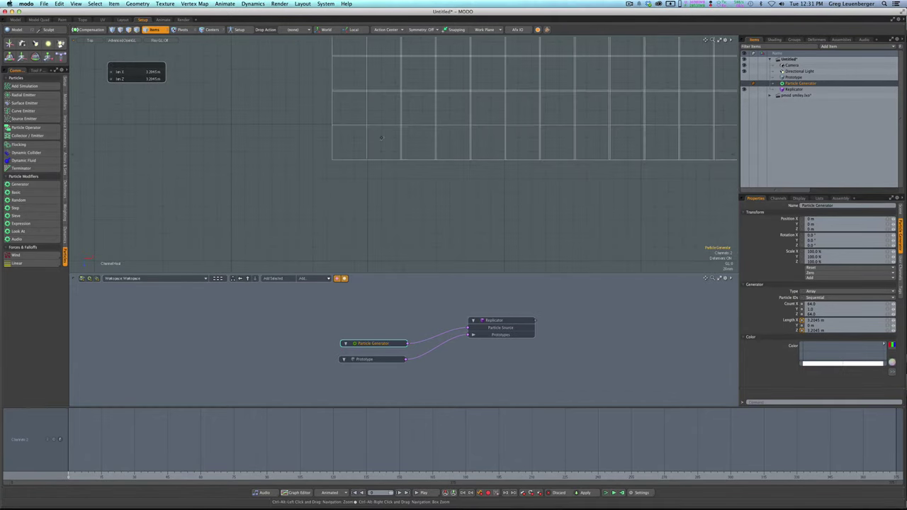
drag(349, 173, 426, 195)
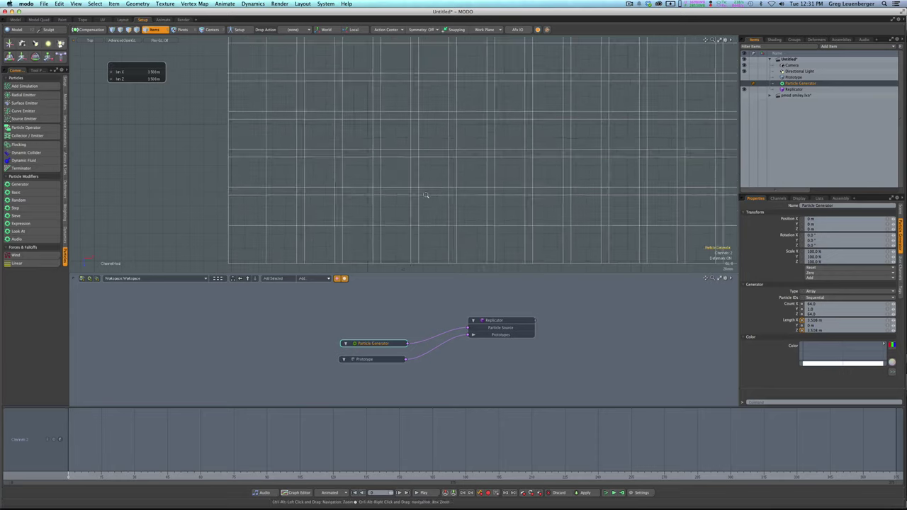
drag(400, 136, 406, 136)
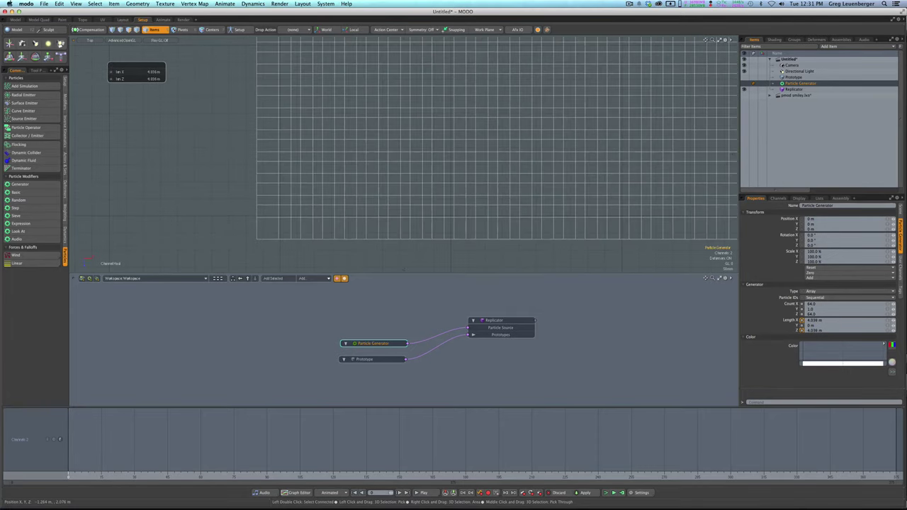
drag(530, 239, 732, 88)
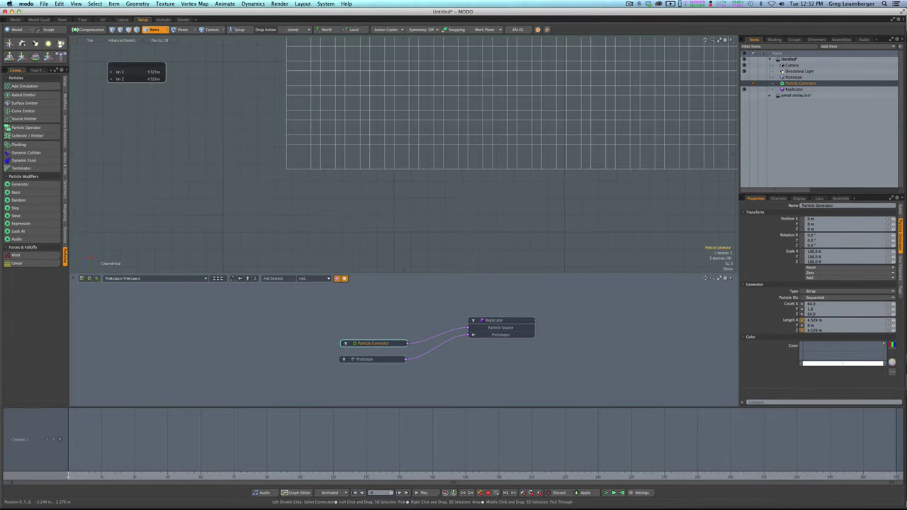
drag(308, 156, 425, 156)
drag(403, 270, 547, 219)
drag(276, 227, 371, 228)
alt+shift+drag(370, 228, 453, 130)
drag(157, 259, 650, 246)
drag(454, 162, 467, 161)
alt+shift+drag(300, 208, 357, 190)
drag(462, 161, 457, 162)
key(a)
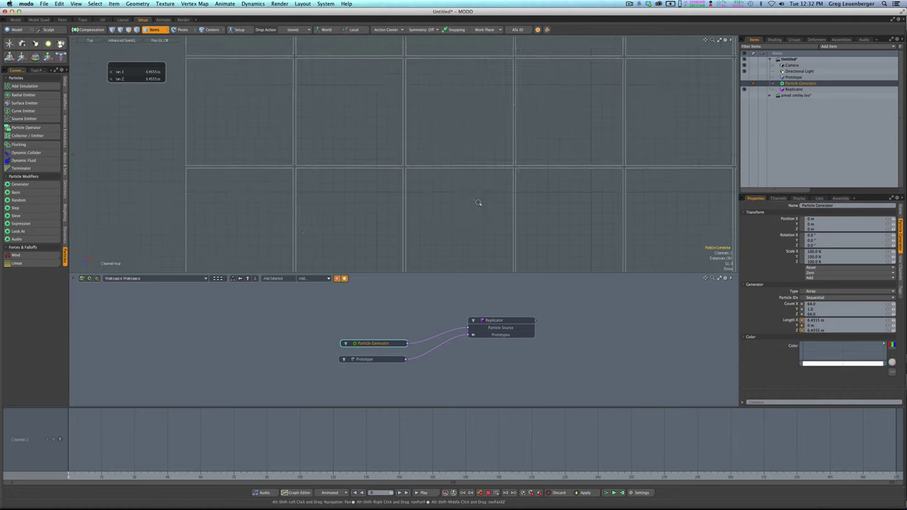
key(space)
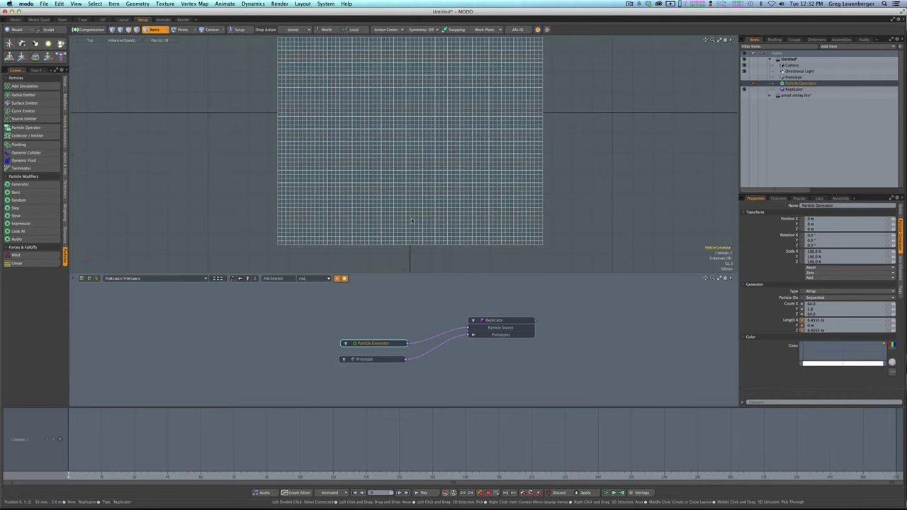
key(Escape)
- Spread the schematic nodes apart, leaving room between the Particle Generator and the Replicator and placing the Prototype below their link
key(ctrl+space)
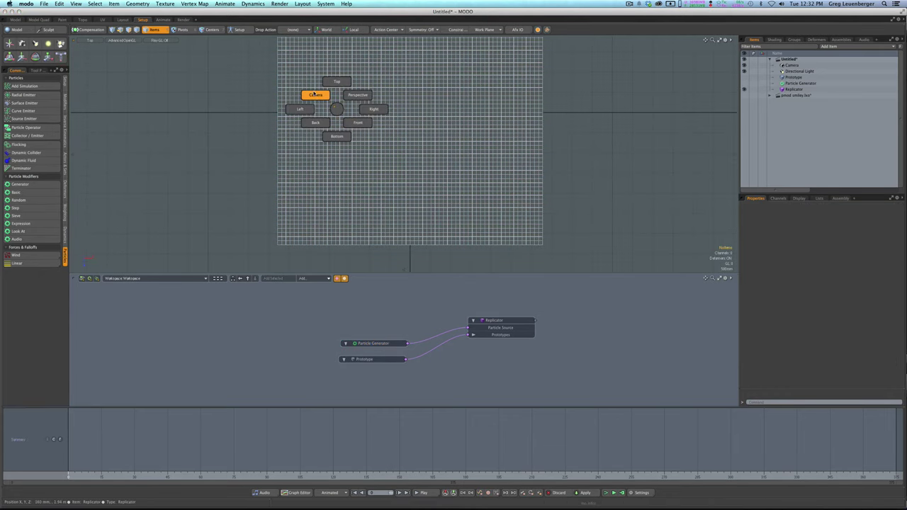
click(364, 80)
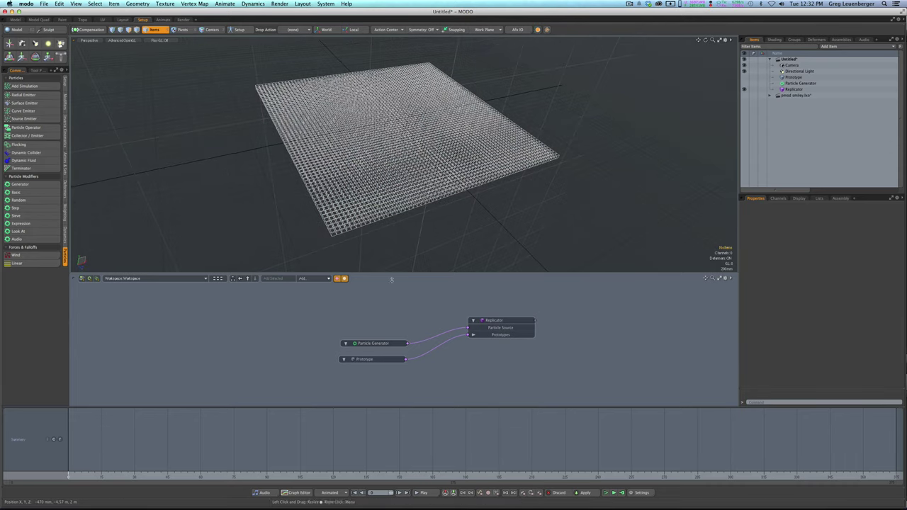
drag(370, 343, 331, 307)
drag(367, 363, 325, 354)
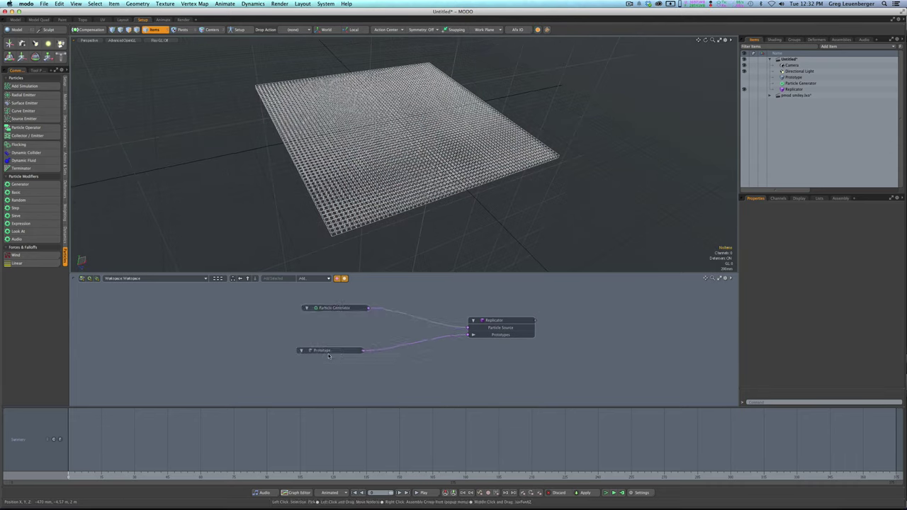
drag(501, 322, 549, 324)
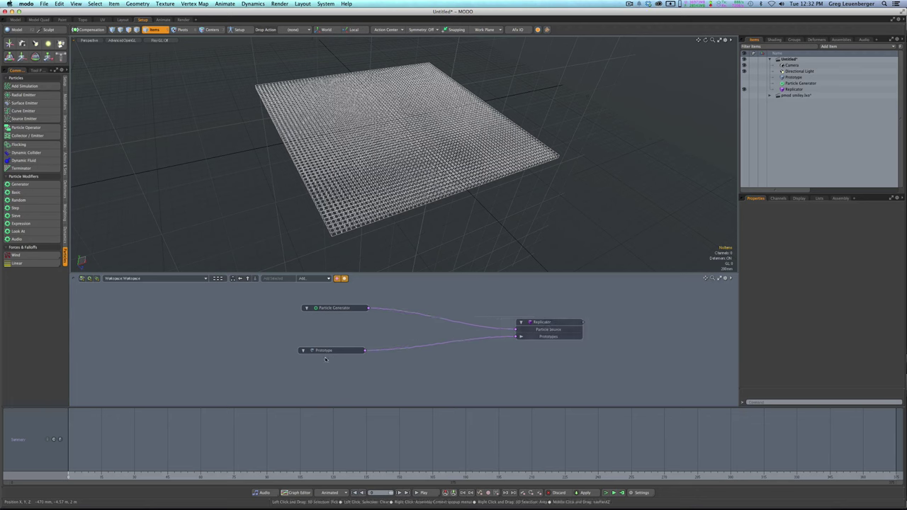
drag(326, 350, 436, 373)
drag(319, 314, 252, 322)
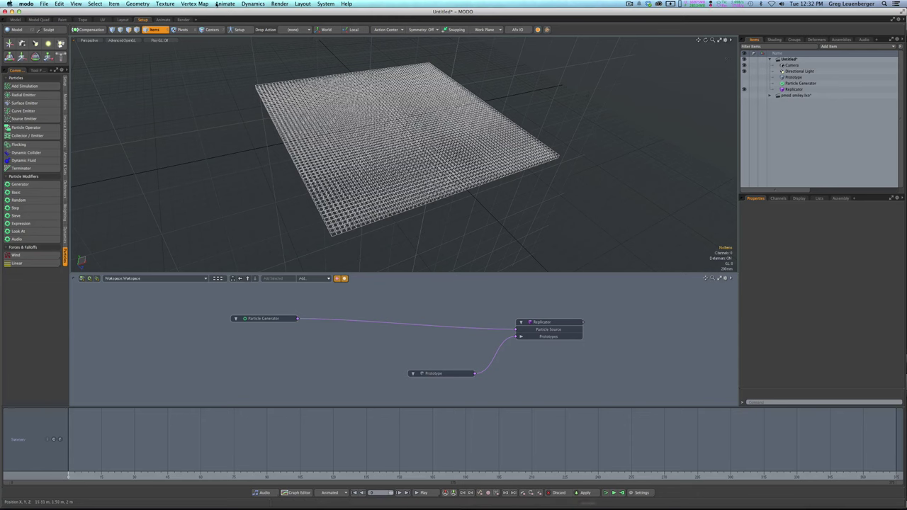
- Switch to the Render layout and load smiley.png as an image clip
click(184, 21)
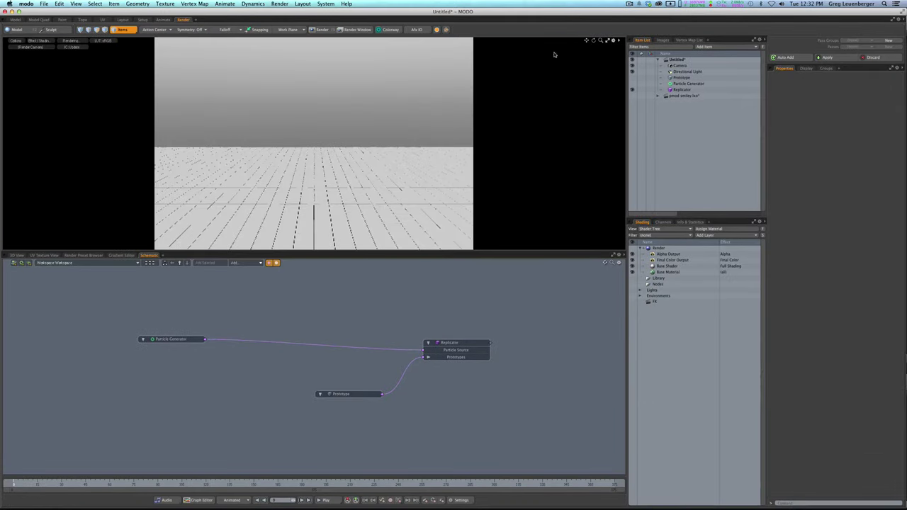
click(663, 41)
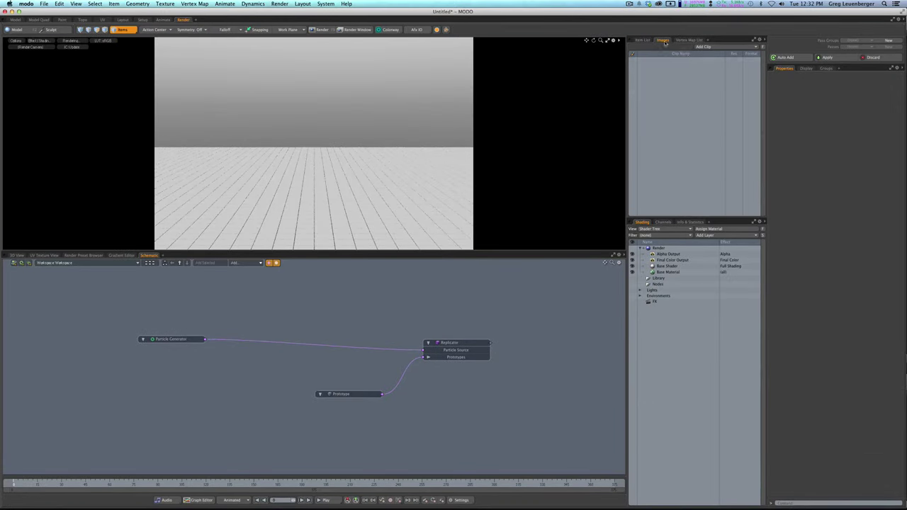
click(706, 46)
click(705, 53)
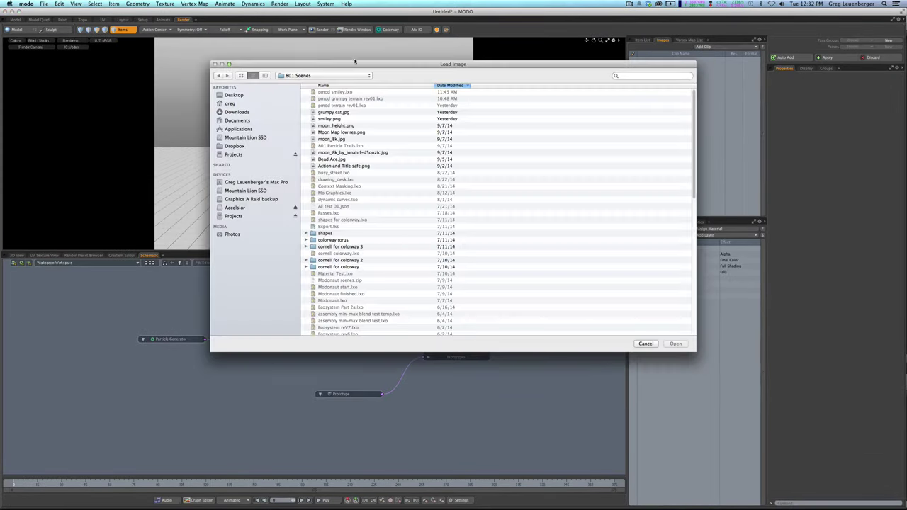
click(339, 118)
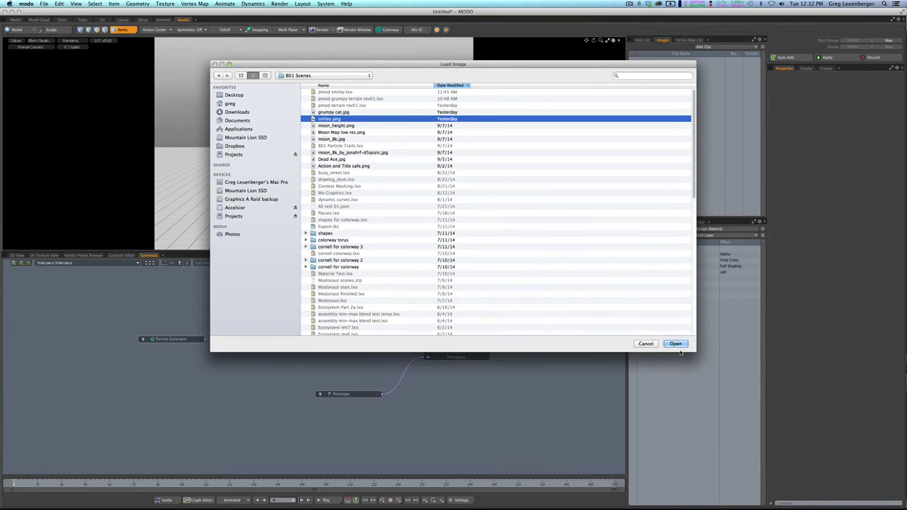
key(Return)
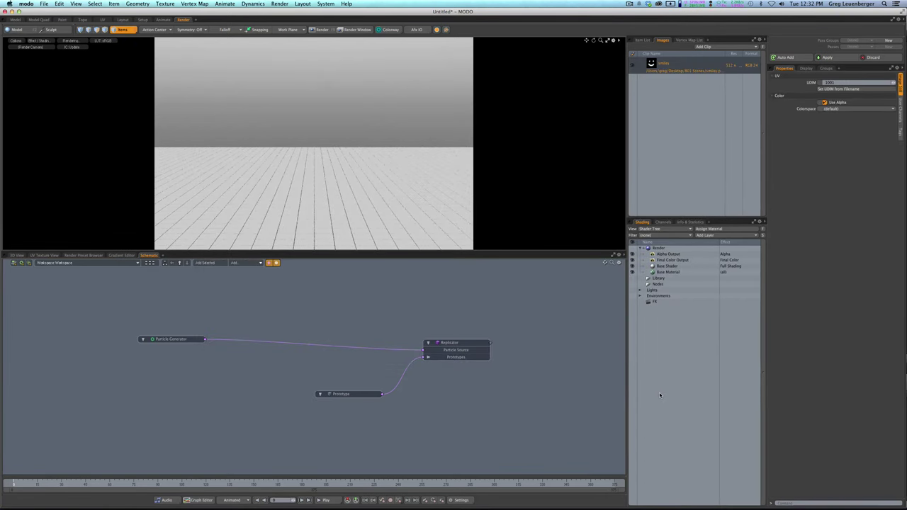
- Inspect the smiley clip in the image viewer, and reframe the render preview to show the whole cube grid from a higher viewpoint
double_click(667, 71)
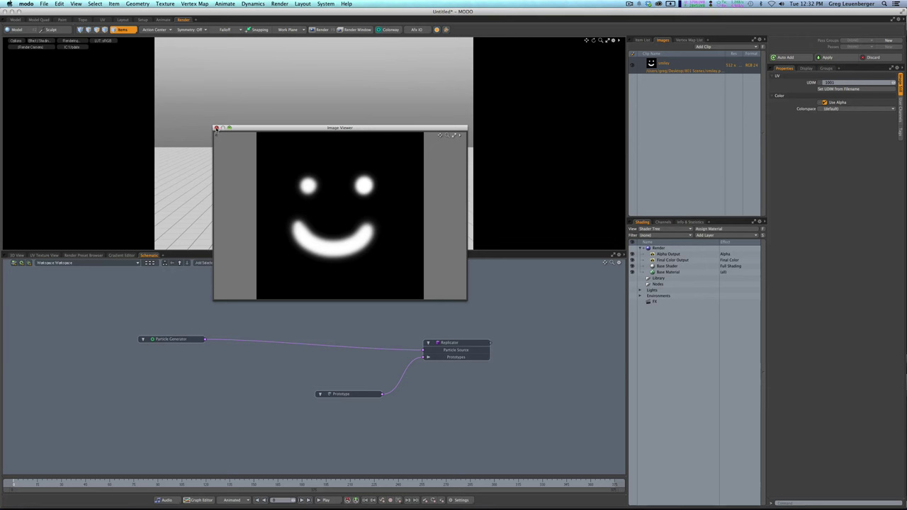
click(216, 128)
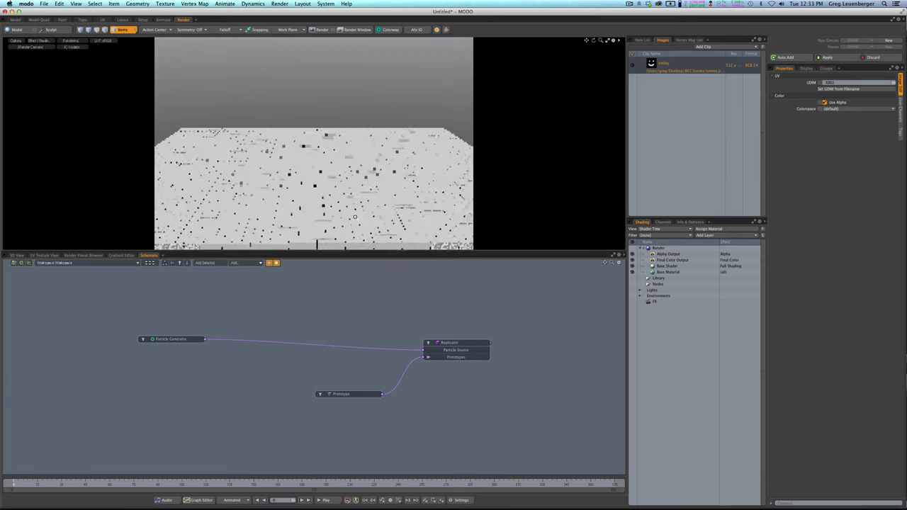
ctrl+alt+drag(355, 217, 395, 204)
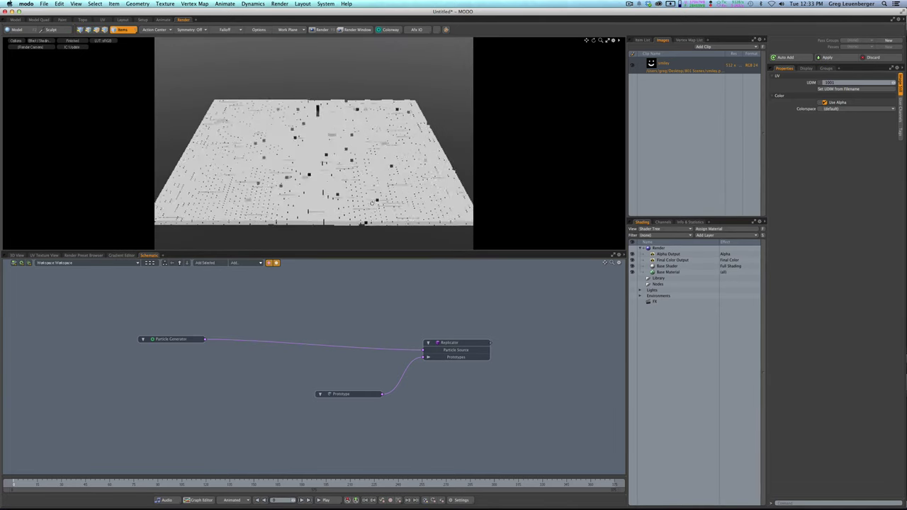
- Return to the Setup layout, remove the link between the Particle Generator and the Replicator, and create a Basic particle modifier
click(145, 19)
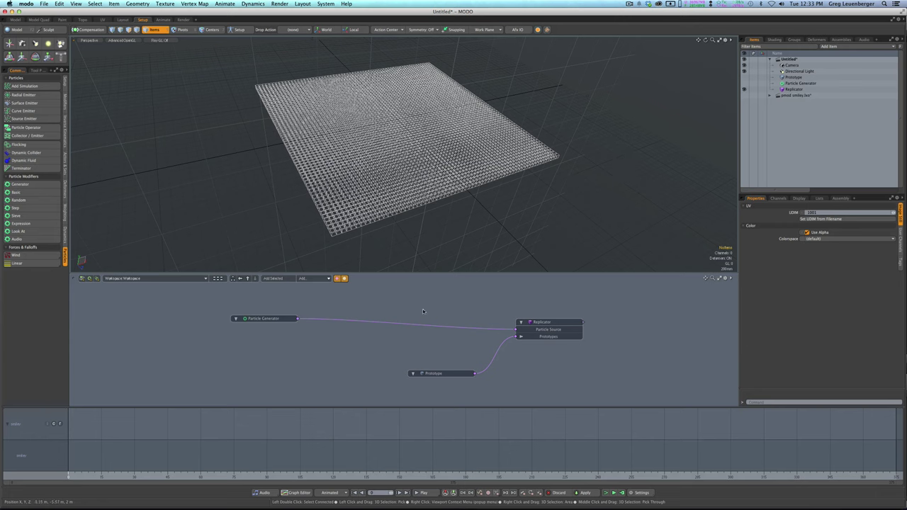
click(401, 323)
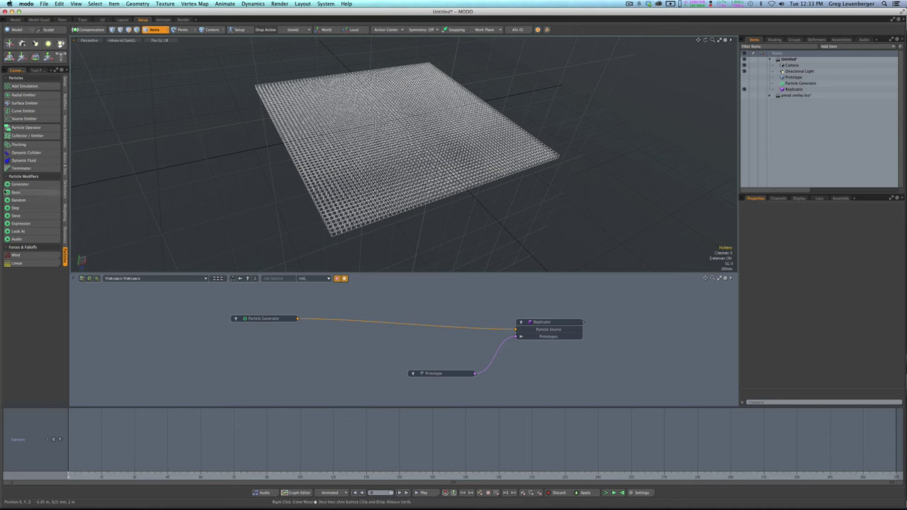
click(17, 193)
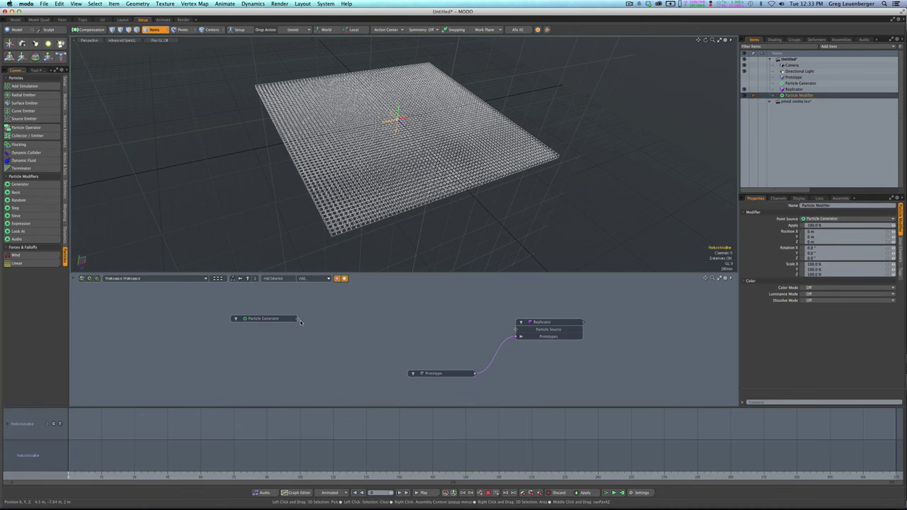
- Place the Particle Modifier in the schematic and link it between the Particle Generator and the Replicator's particle source
click(352, 317)
drag(352, 314, 381, 316)
click(299, 226)
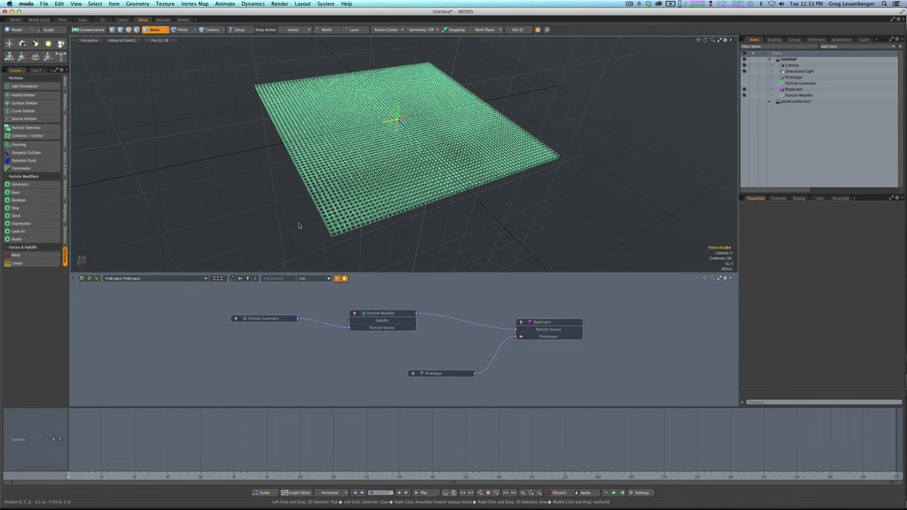
- Create a Linear falloff, add it to the schematic above the Particle Generator, and link it to the Particle Modifier's Falloffs
click(17, 263)
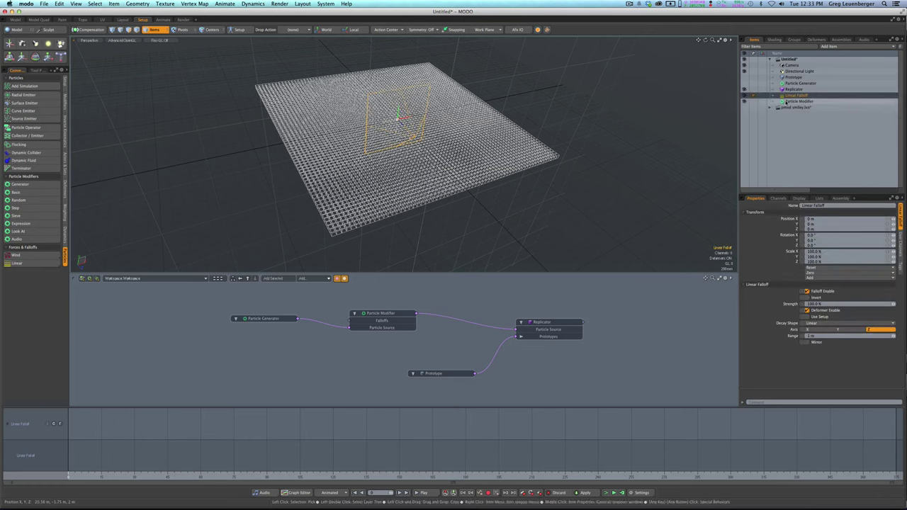
drag(783, 102, 741, 128)
mouse_move(280, 292)
mouse_down()
mouse_move(285, 331)
mouse_move(276, 302)
mouse_up()
click(285, 328)
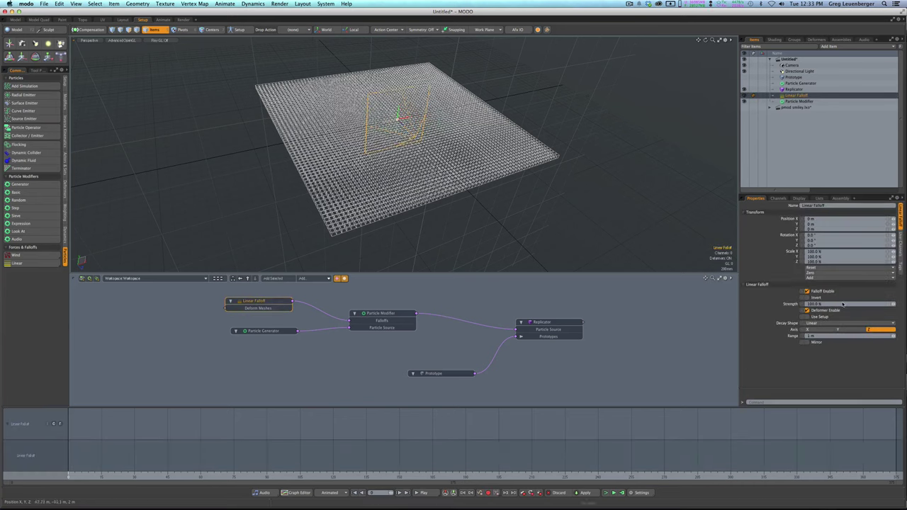
- Orient the linear falloff along the Y axis and adjust its range to about 3.3 m, so its base matches the particle grid's edges
click(847, 331)
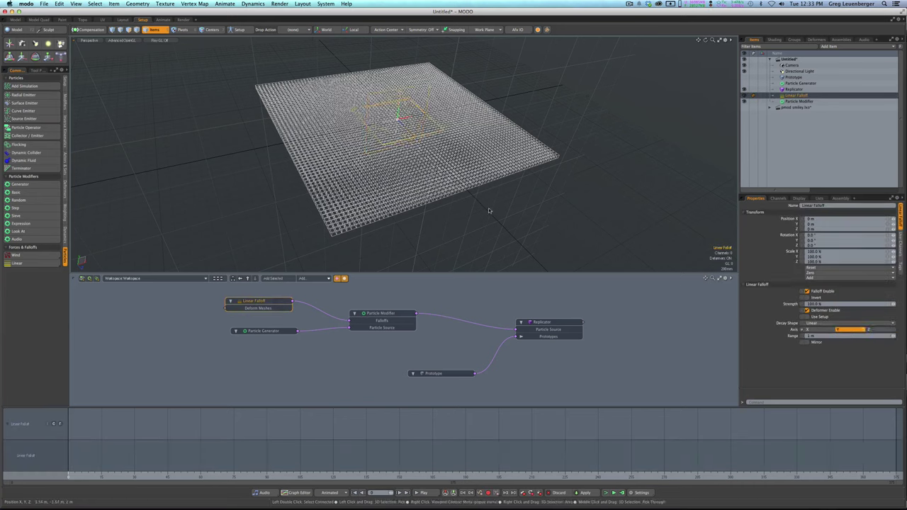
scroll(490, 208, down, 3)
click(790, 335)
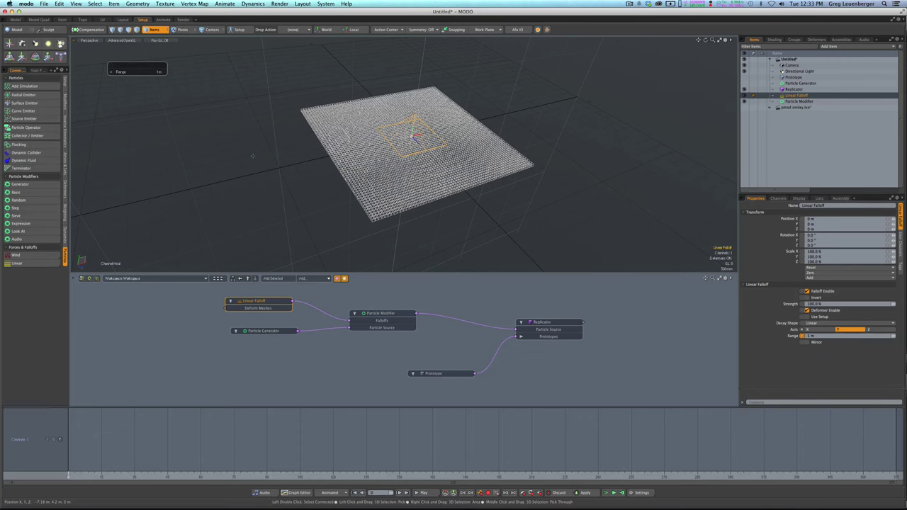
drag(435, 125, 493, 131)
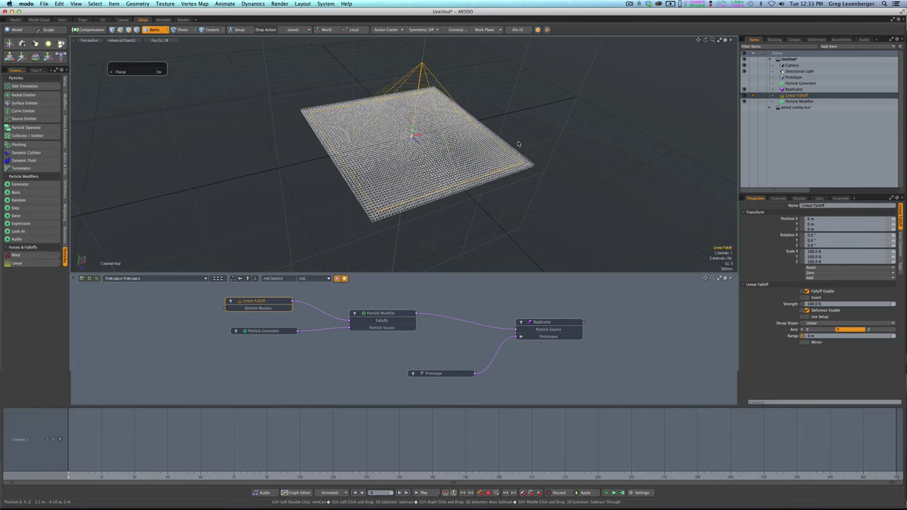
key(KP_1)
drag(495, 87, 540, 88)
ctrl+alt+drag(319, 263, 311, 244)
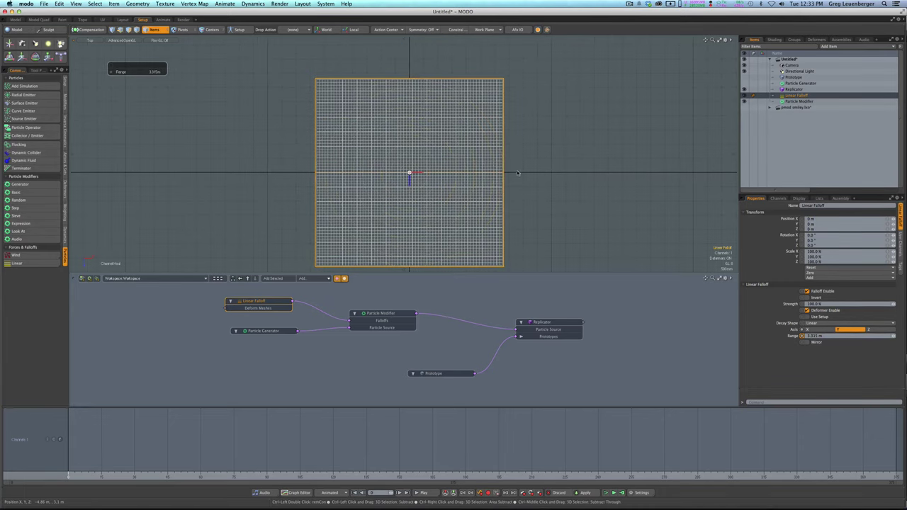
key(KP_Decimal)
mouse_move(445, 163)
alt+mouse_down()
mouse_move(441, 131)
mouse_move(451, 151)
mouse_move(441, 155)
alt+mouse_up()
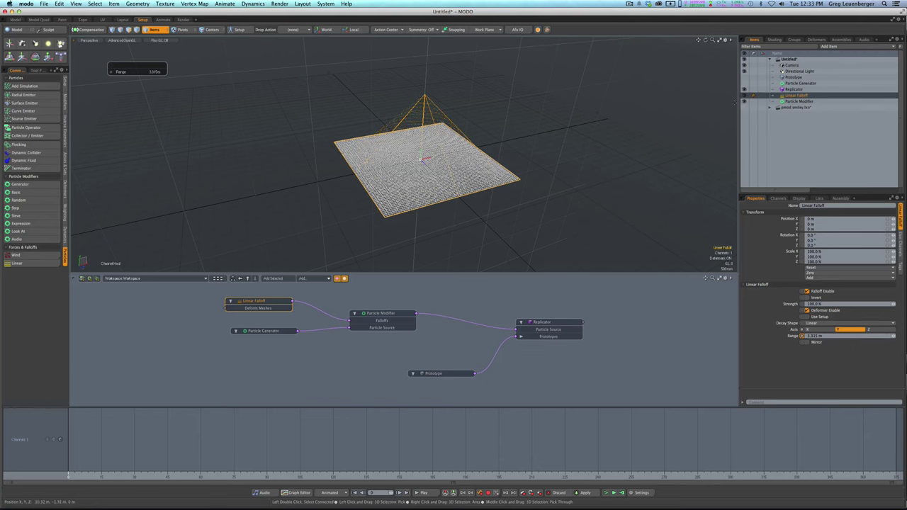
- Create an item mask for the Linear Falloff and reveal it in the Shader Tree under FX
right_click(786, 97)
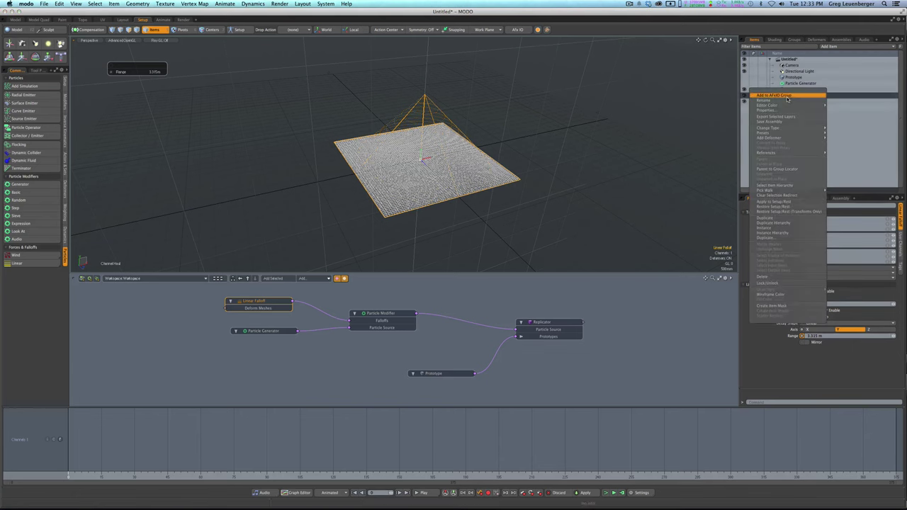
click(779, 306)
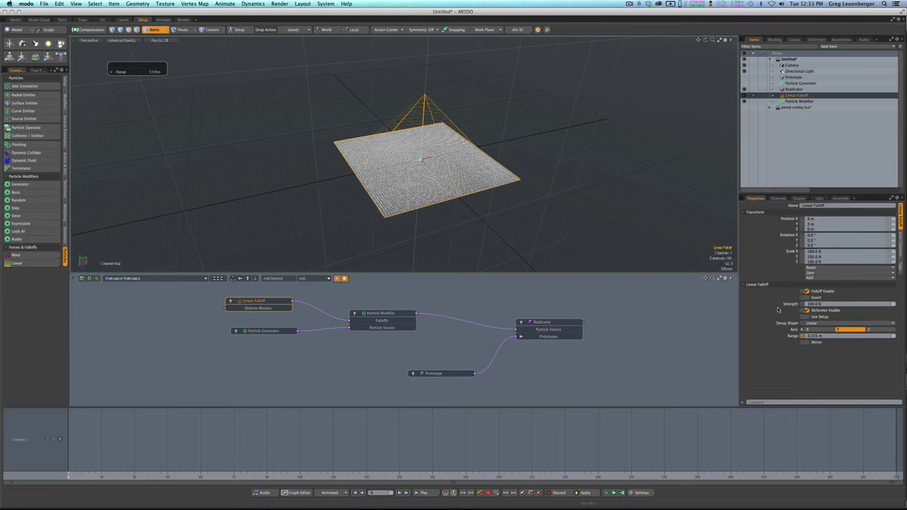
click(774, 39)
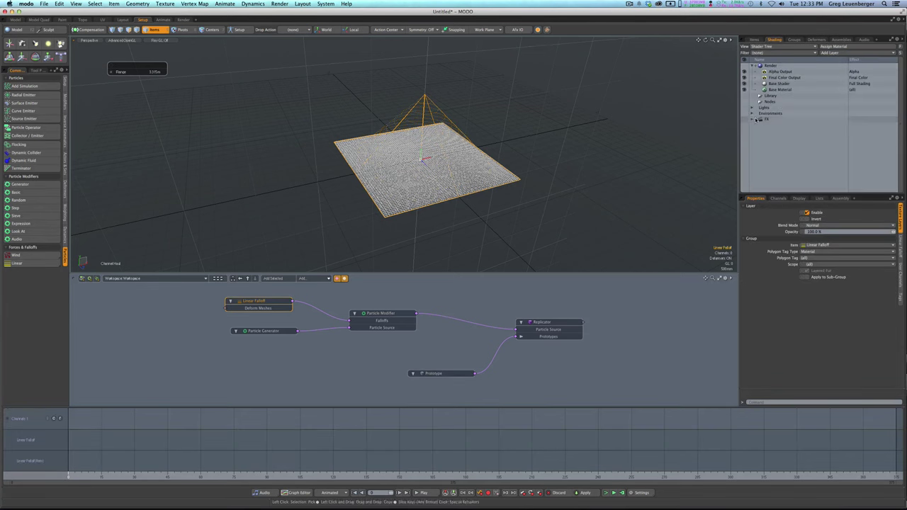
click(753, 119)
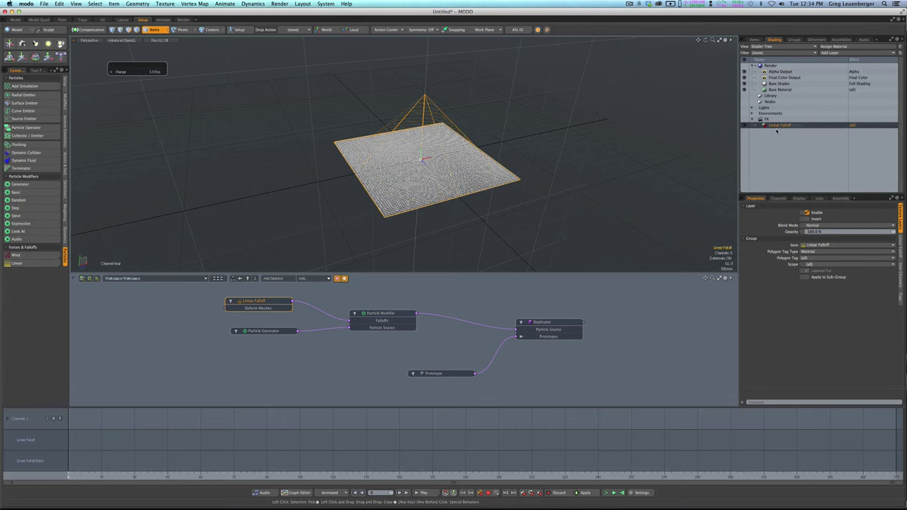
click(831, 53)
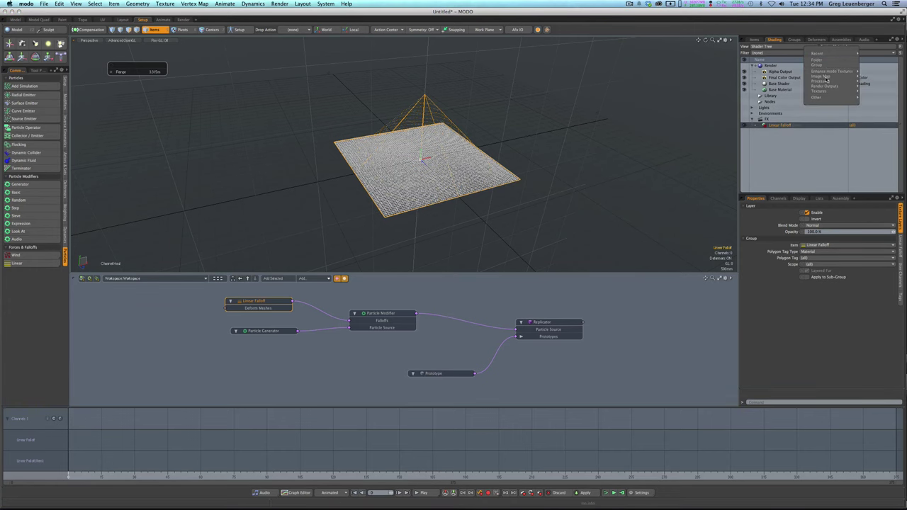
mouse_move(825, 79)
click(864, 78)
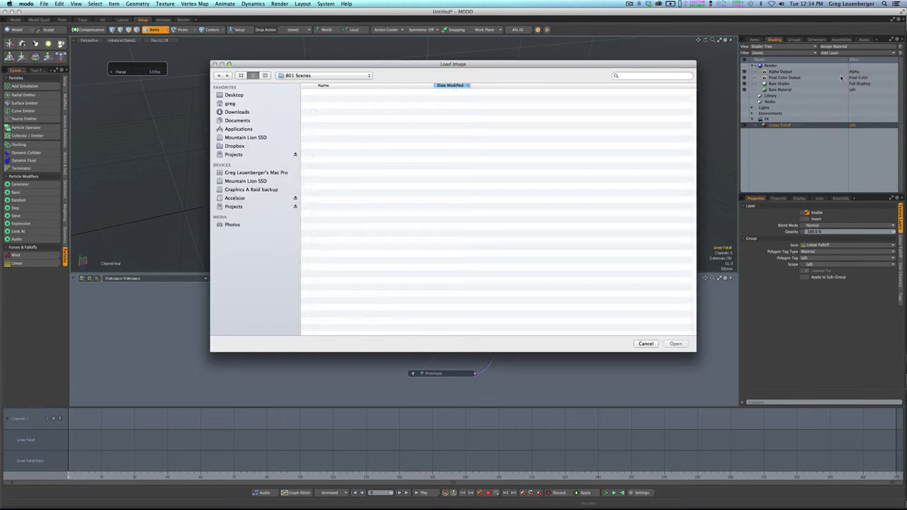
click(644, 342)
- Add the already loaded smiley clip as an image map layer in the Linear Falloff mask
click(839, 55)
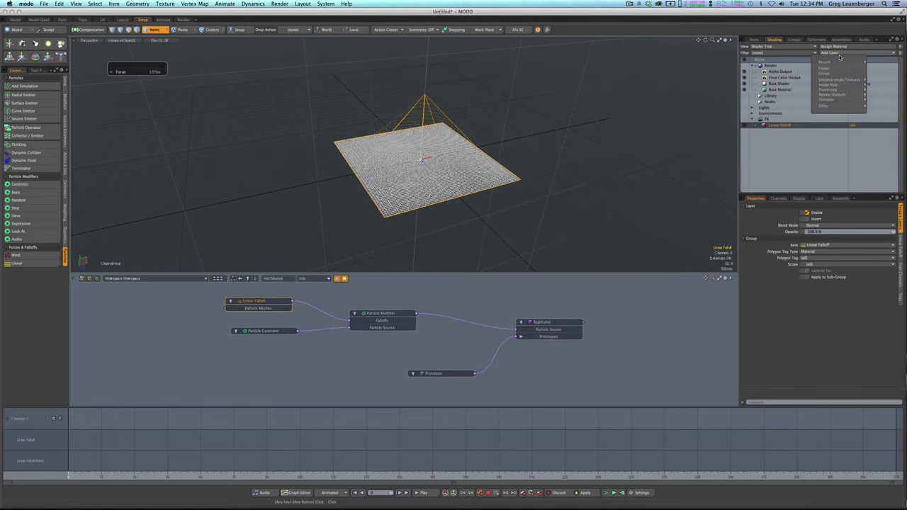
mouse_move(834, 87)
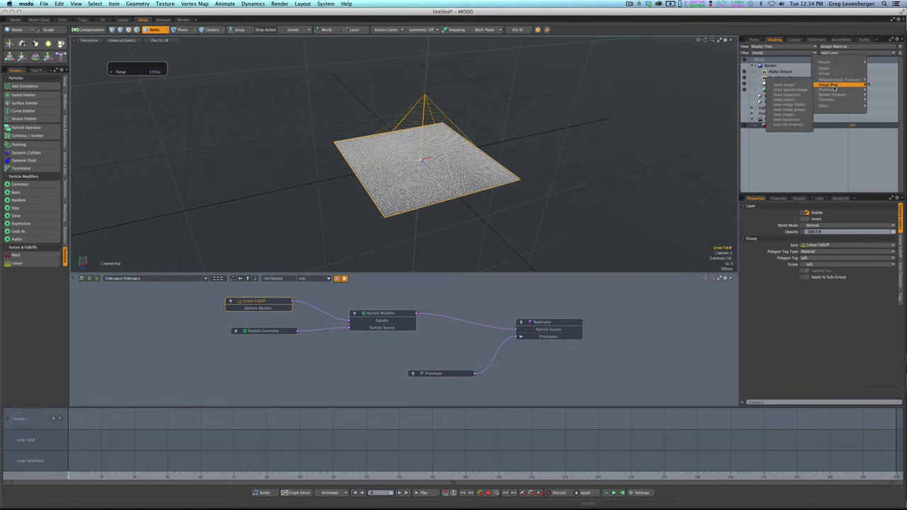
click(790, 125)
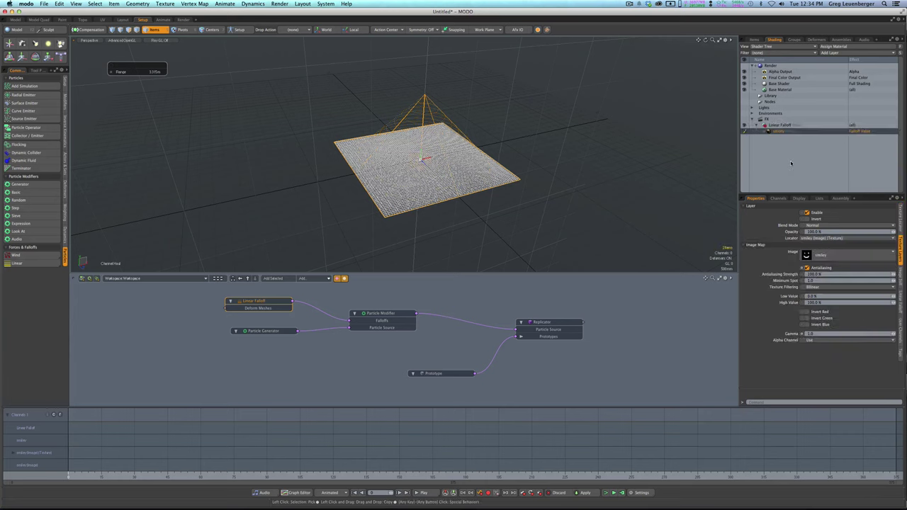
- Select the smiley layer's texture locator and set its projection type to Planar, with Y as the projection axis
click(764, 132)
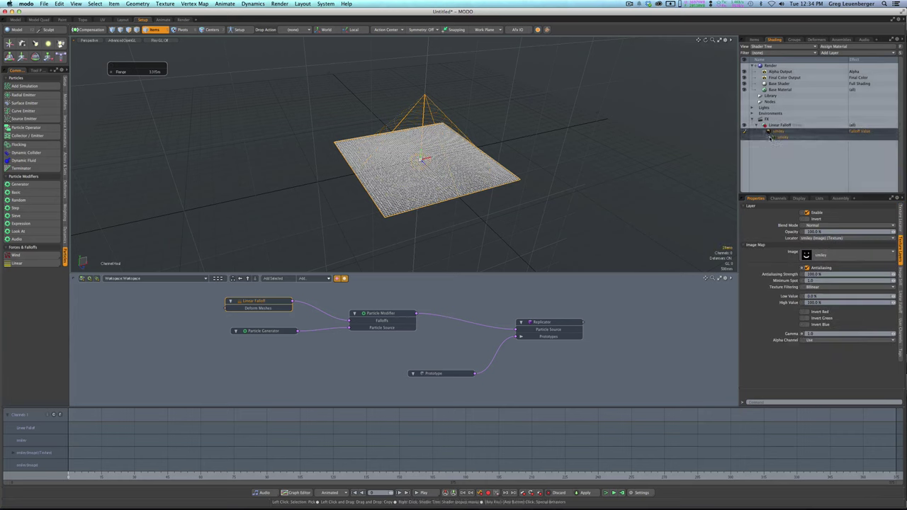
click(779, 138)
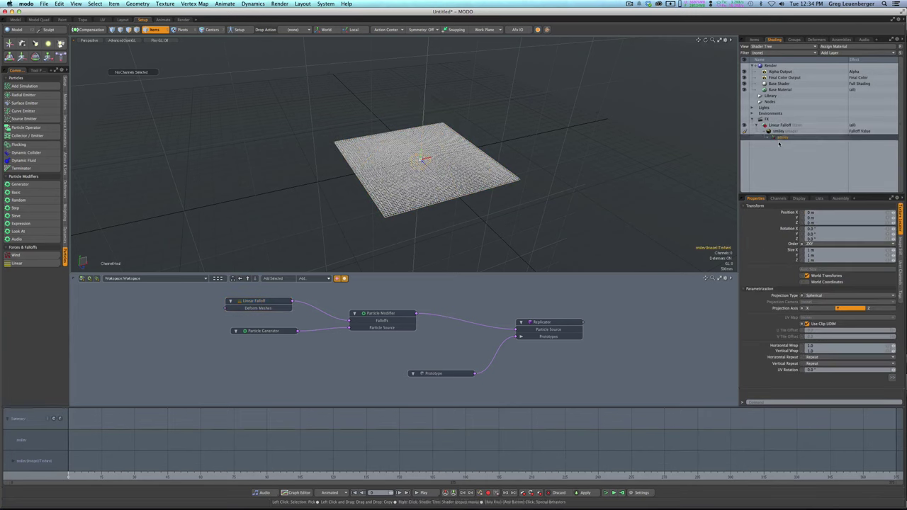
click(831, 296)
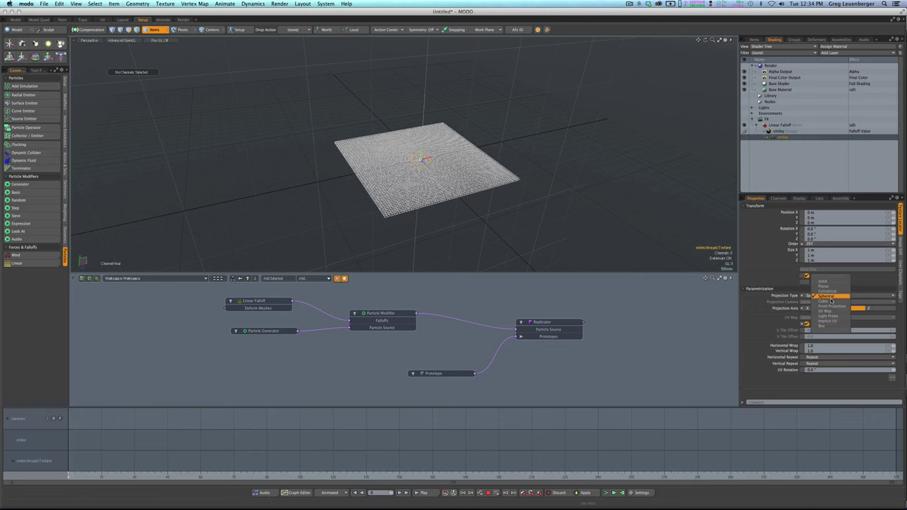
click(833, 306)
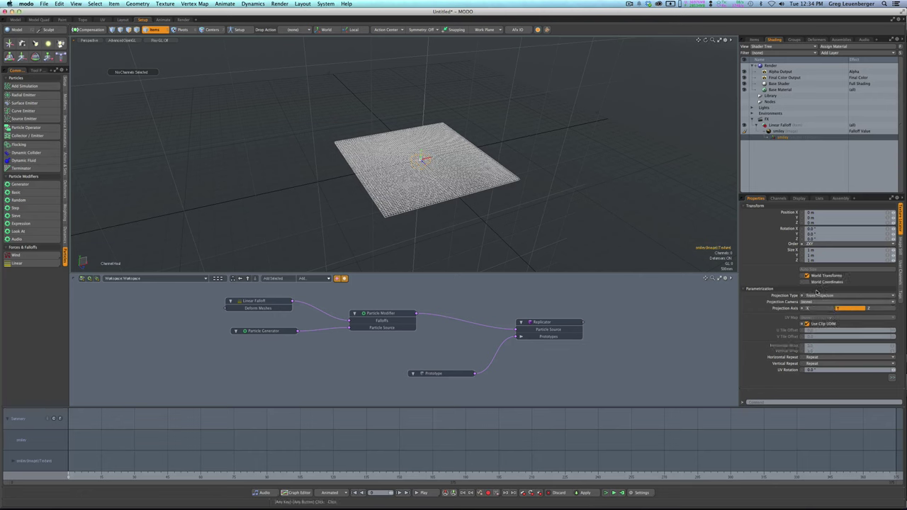
click(822, 297)
click(822, 276)
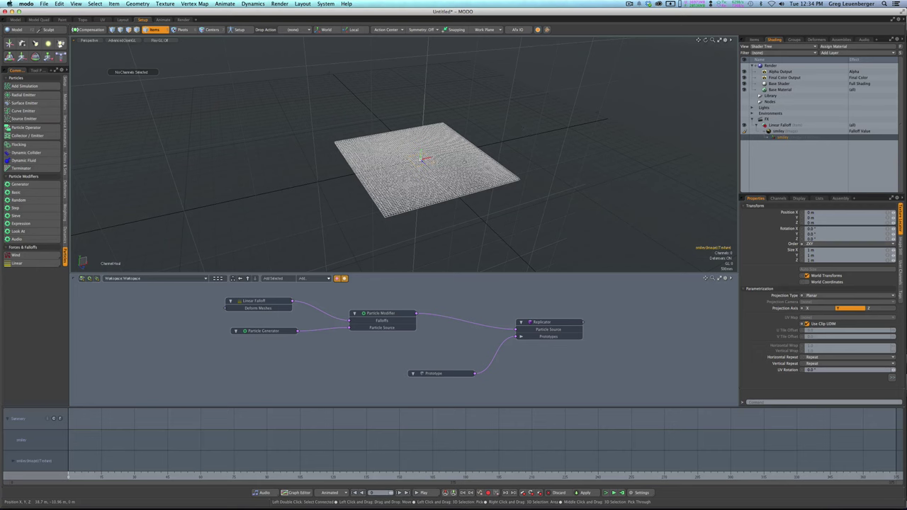
- Switch the viewport to the top view and check the Texture Group's contents in the item list
key(ctrl+space)
click(463, 138)
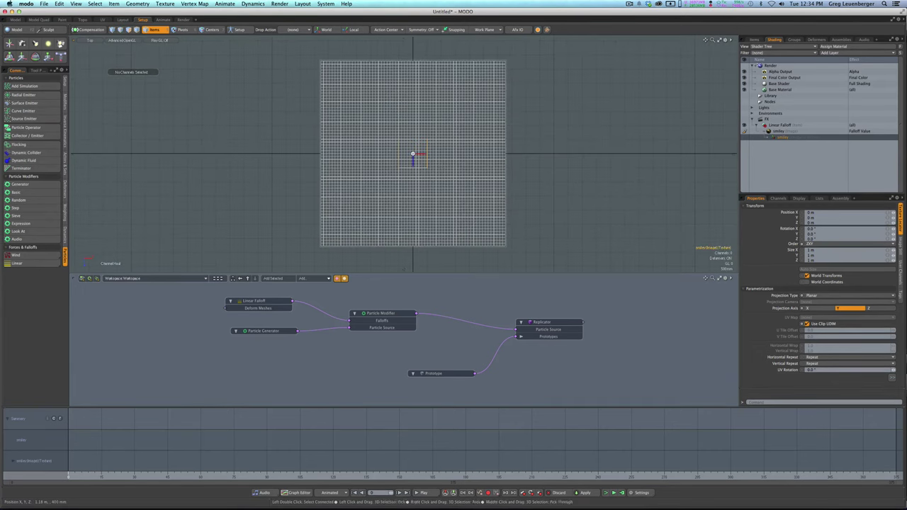
click(755, 39)
click(773, 95)
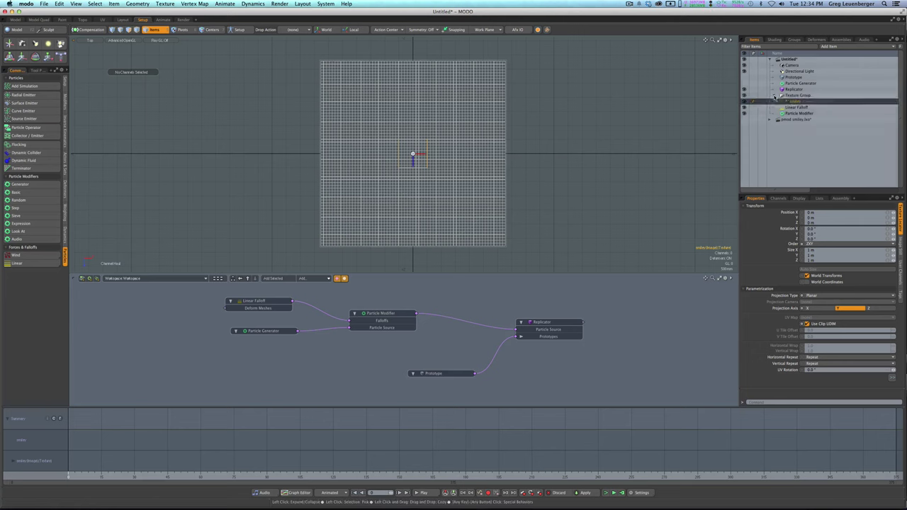
click(774, 96)
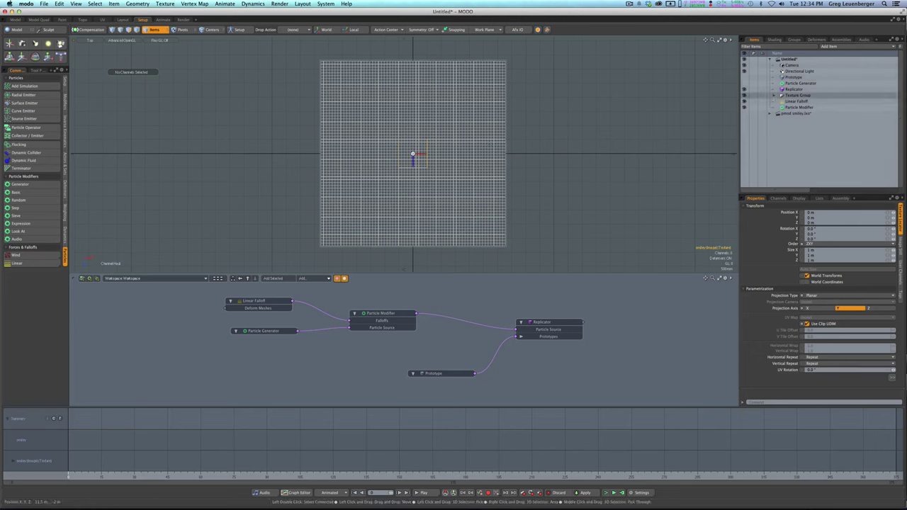
- Toggle the texture locator display in the viewport off and back on
key(ctrl+3)
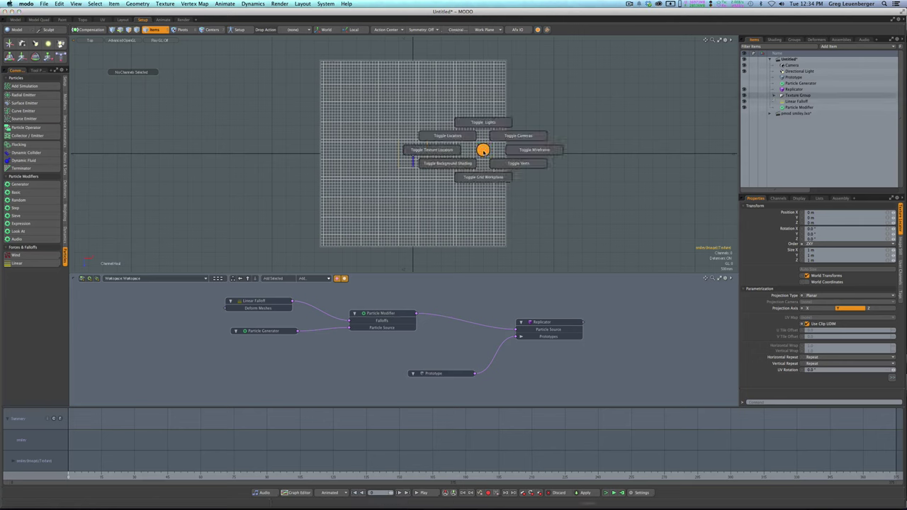
click(432, 151)
key(ctrl+3)
click(426, 152)
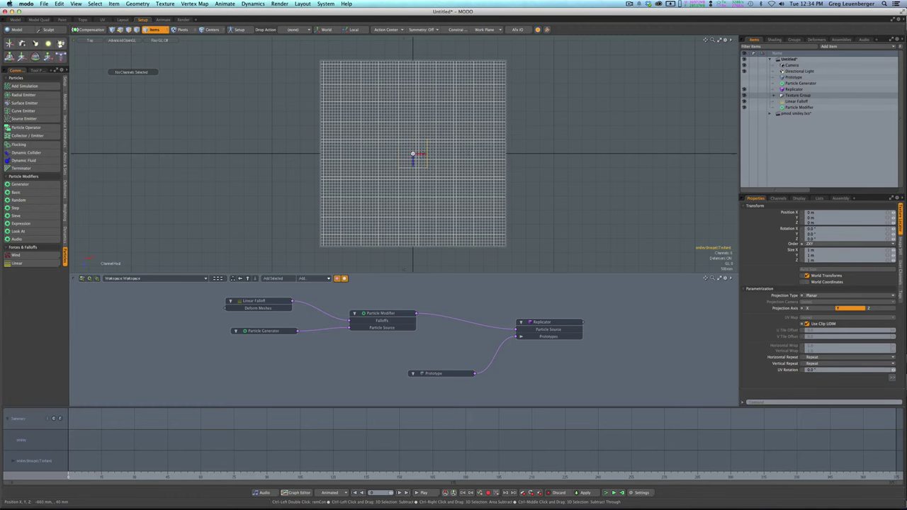
key(ctrl+3)
click(431, 153)
key(ctrl+3)
click(406, 158)
- Scale the smiley texture locator to about 6.6 m in X and Z to cover the whole particle grid
scroll(413, 153, up, 1)
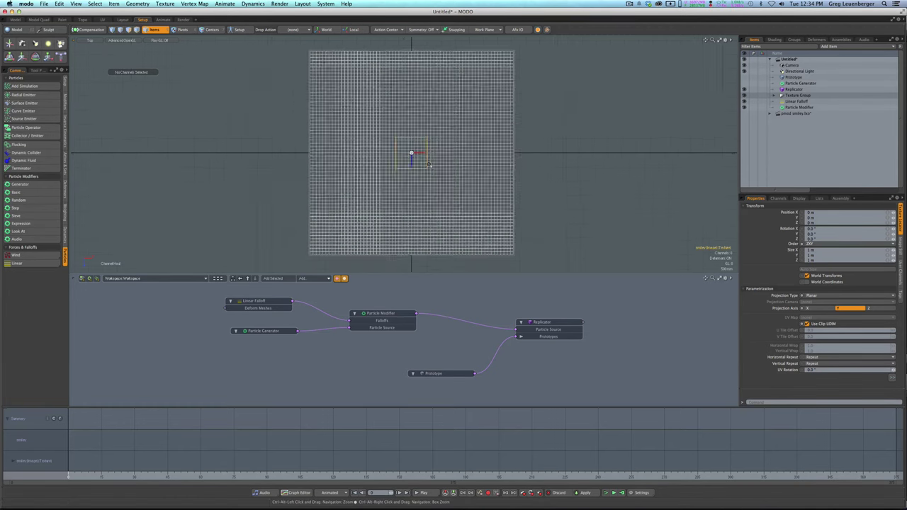
scroll(413, 154, down, 1)
key(w)
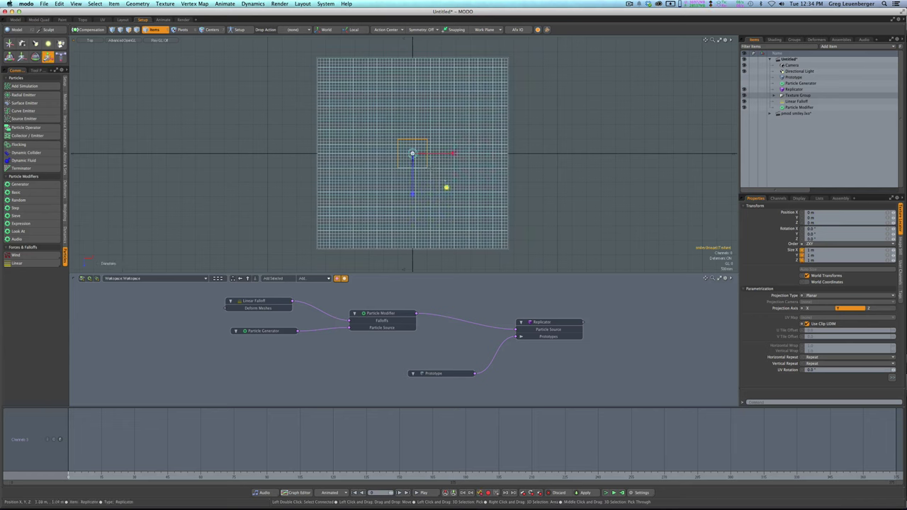
drag(447, 187, 499, 192)
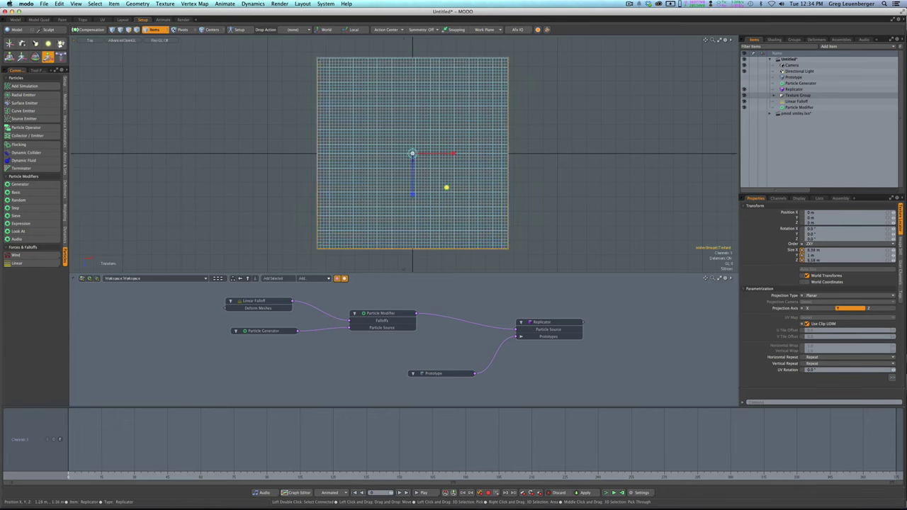
key(q)
click(555, 240)
- Return to an angled perspective view of the particle grid and hide the Texture Group
key(period)
alt+drag(520, 193, 517, 187)
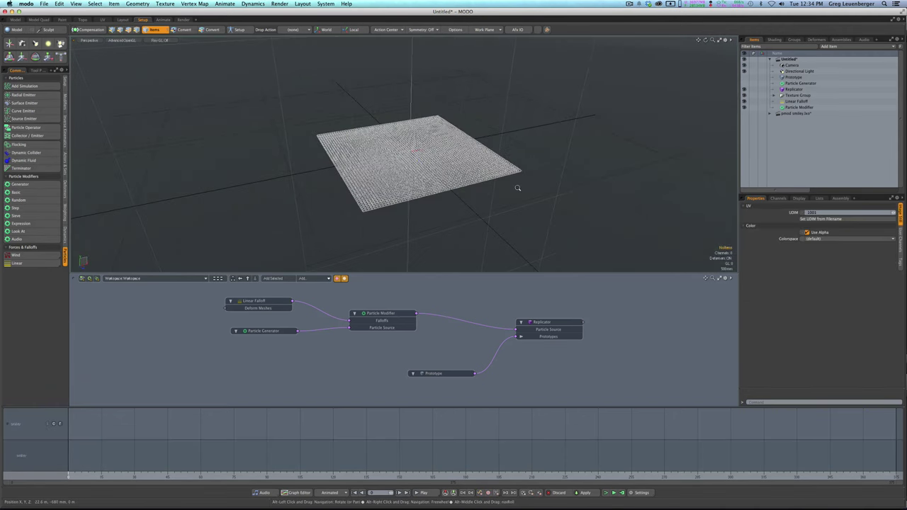
scroll(517, 188, up, 3)
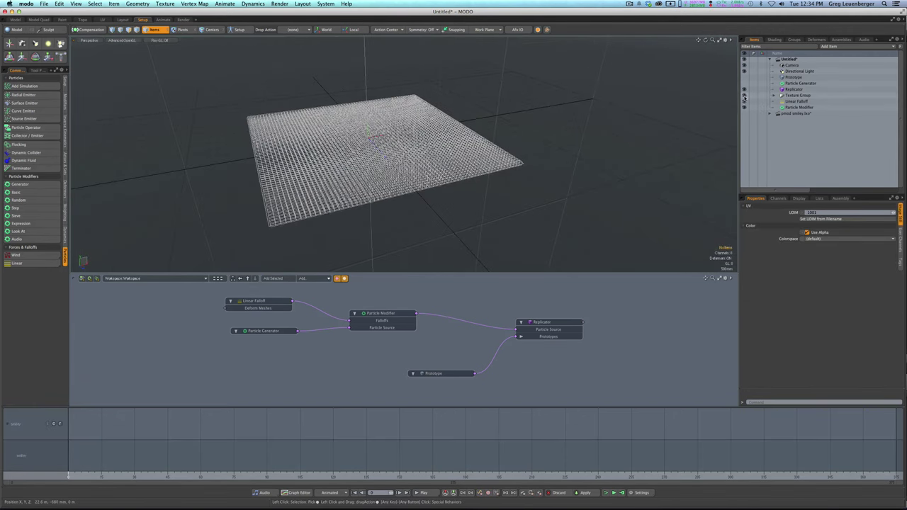
- Select the Linear Falloff and add draw options to its display properties
click(795, 102)
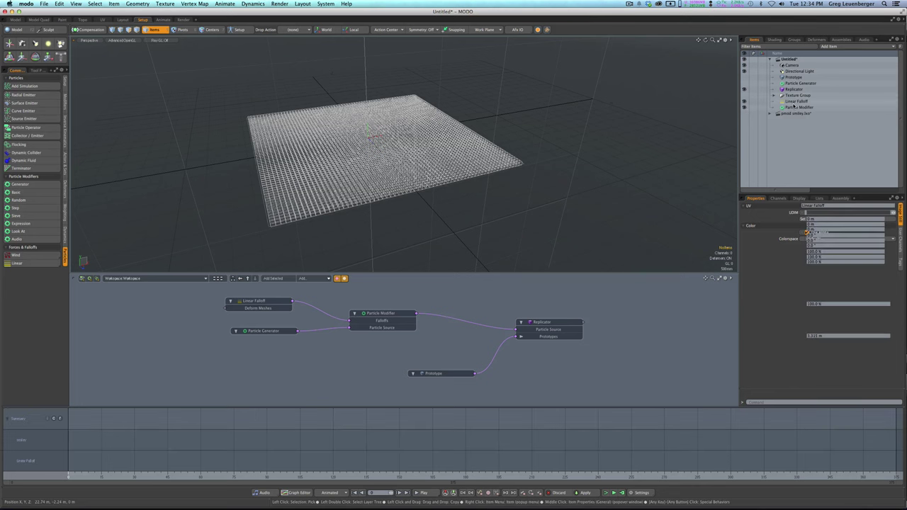
click(798, 199)
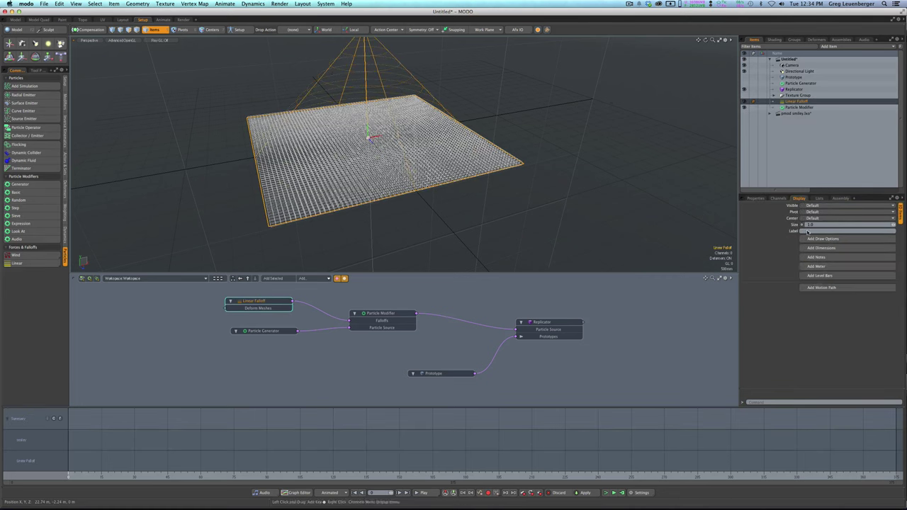
click(823, 239)
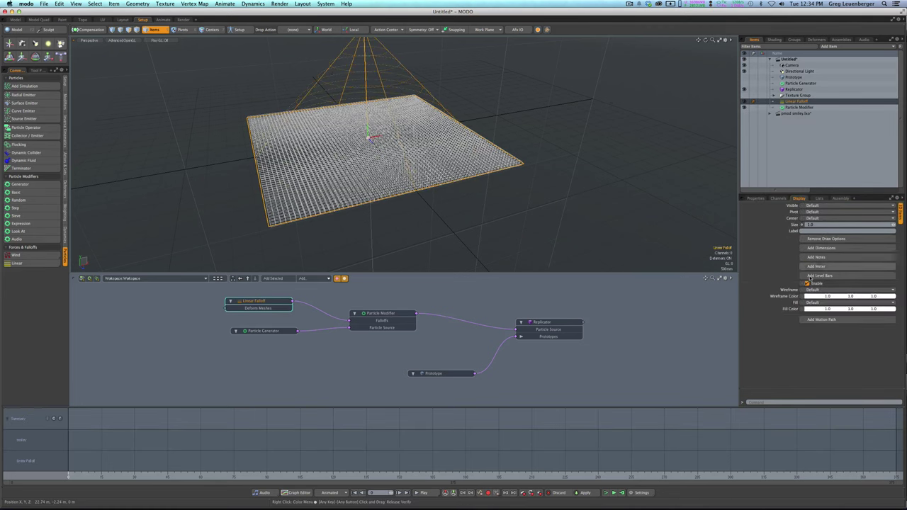
- Set the Linear Falloff's wireframe color to light blue (about 0.14, 0.74, 1.0) and deselect it
click(809, 300)
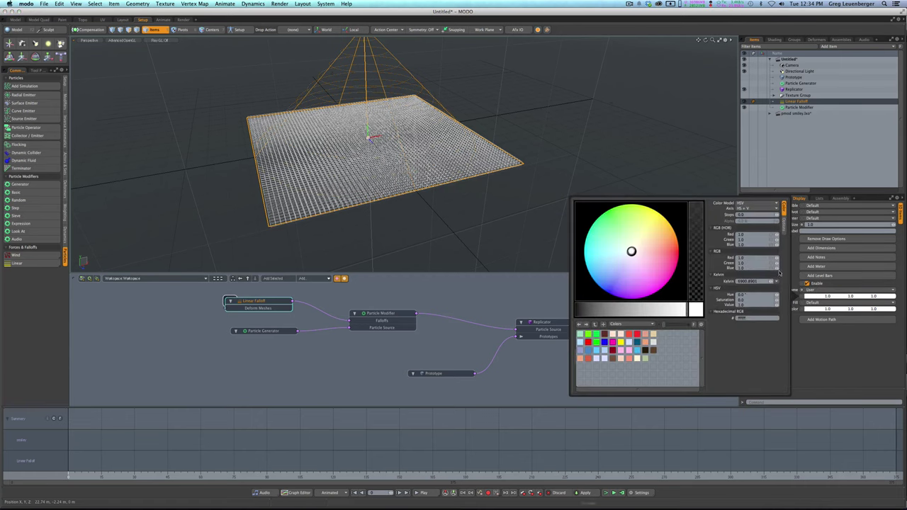
click(592, 263)
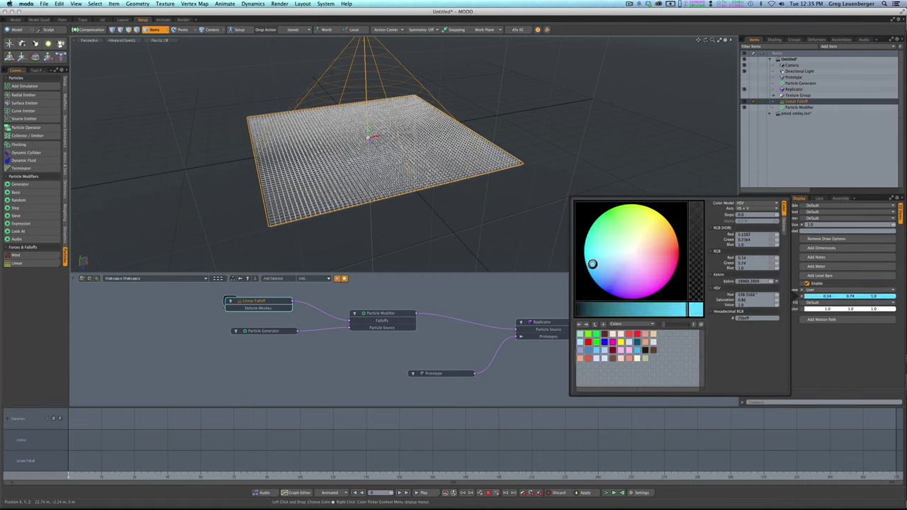
click(589, 130)
ctrl+alt+drag(495, 113, 476, 118)
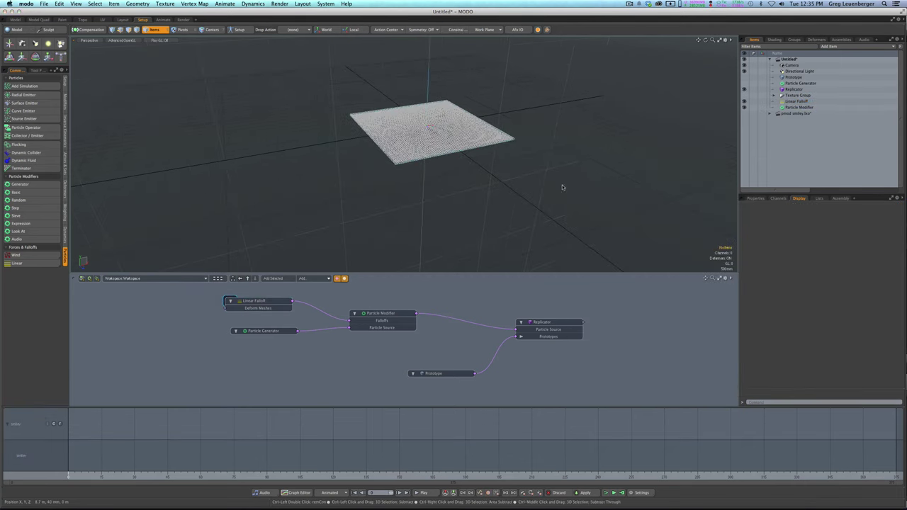
alt+drag(482, 222, 398, 199)
alt+shift+drag(398, 198, 361, 236)
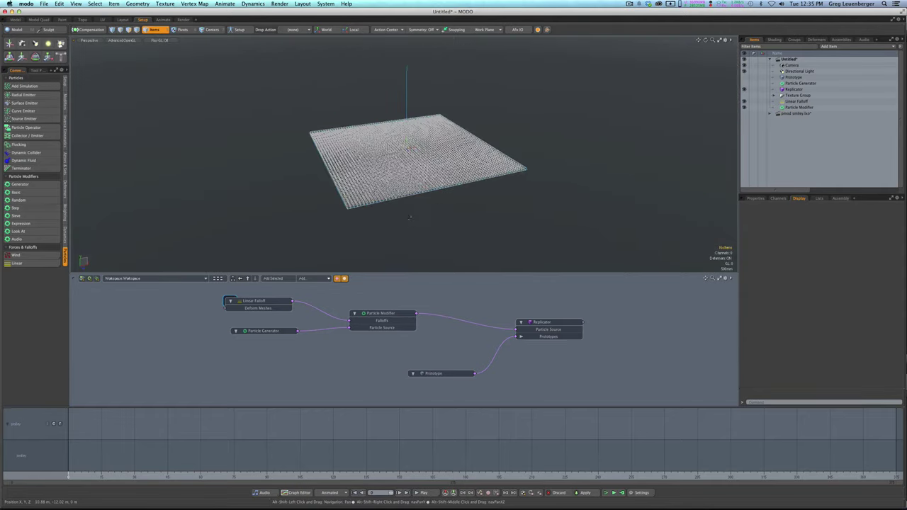
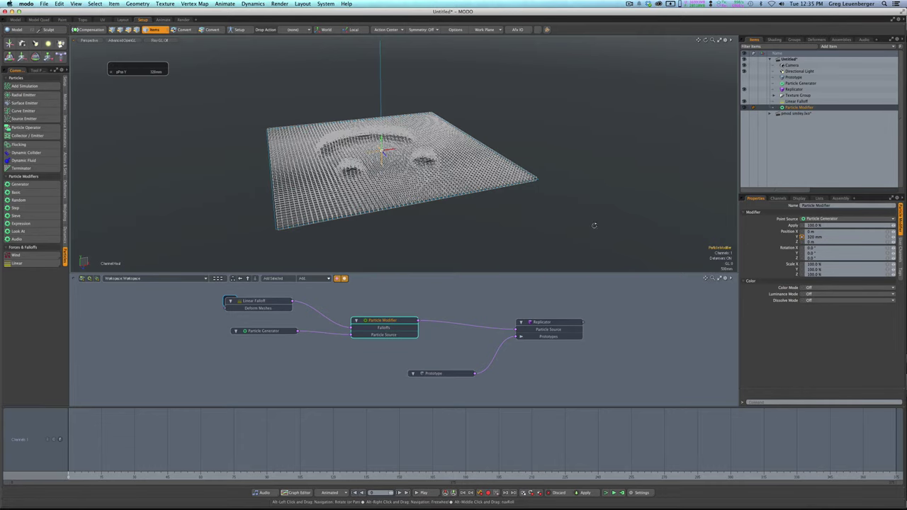
- Split the perspective viewport into two side-by-side views and turn the second one into a render Preview
alt+drag(593, 225, 145, 257)
alt+drag(269, 170, 283, 155)
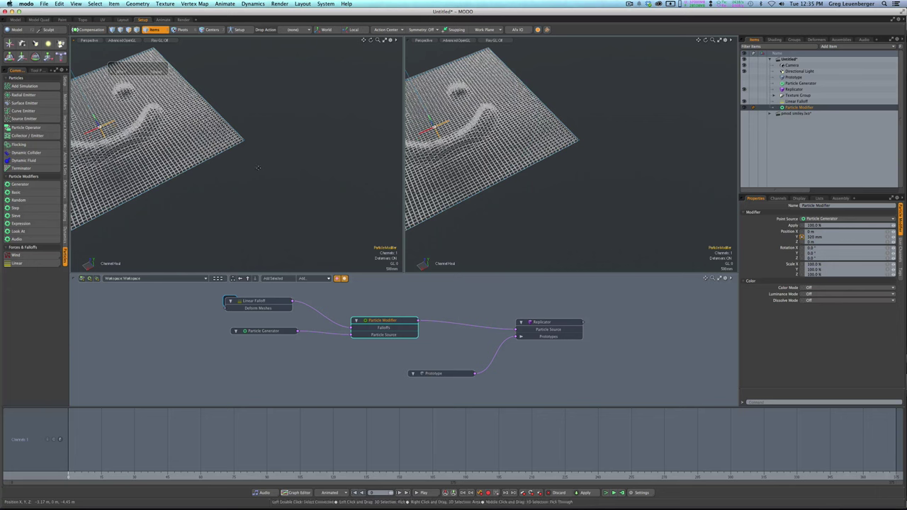
alt+shift+drag(257, 167, 330, 178)
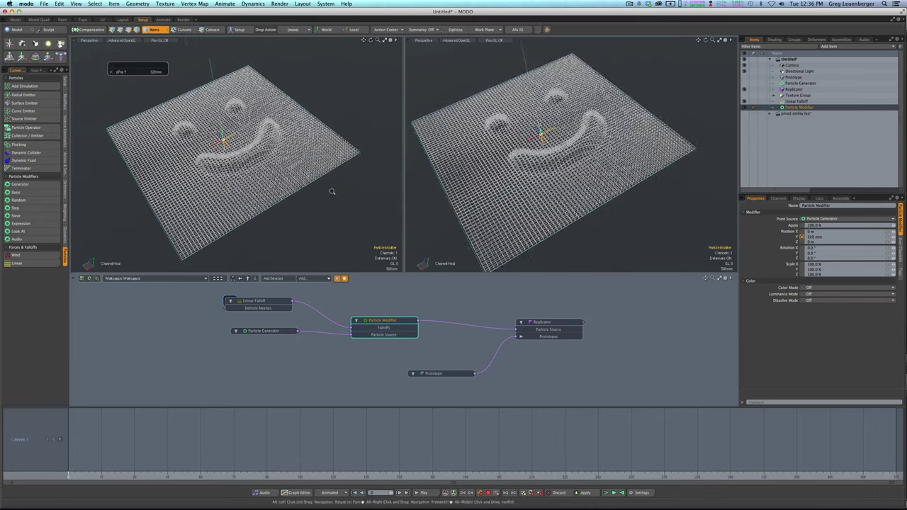
alt+drag(330, 192, 375, 162)
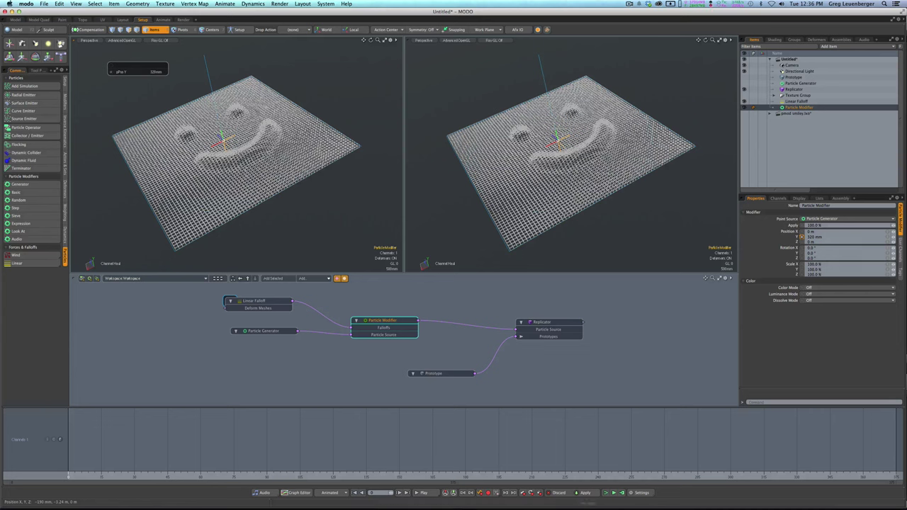
key(ctrl+space)
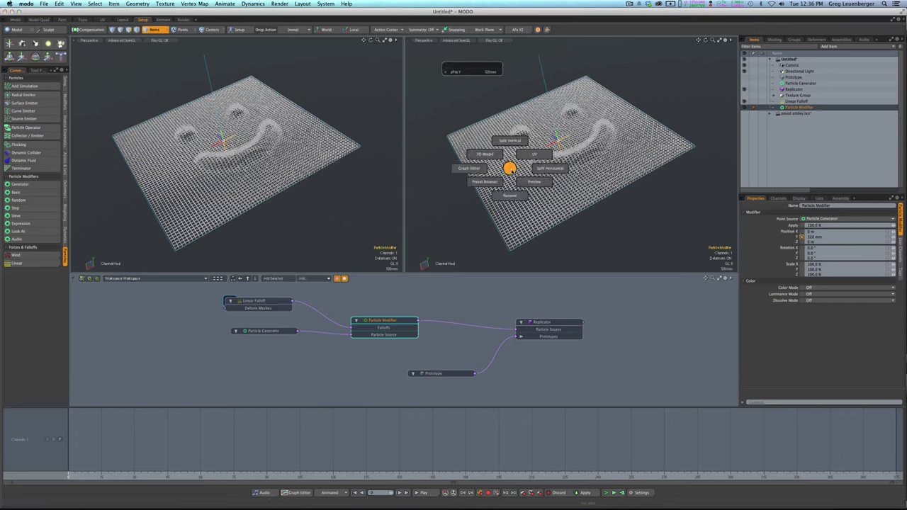
click(534, 182)
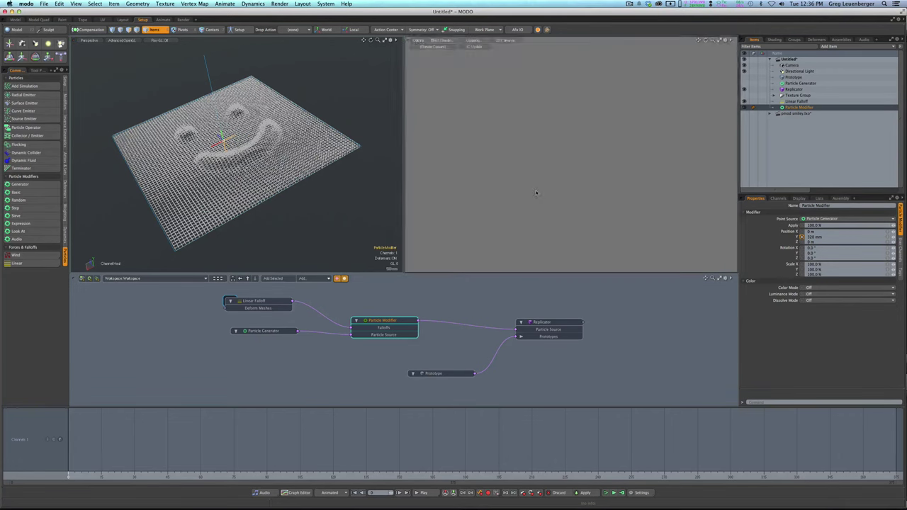
click(734, 42)
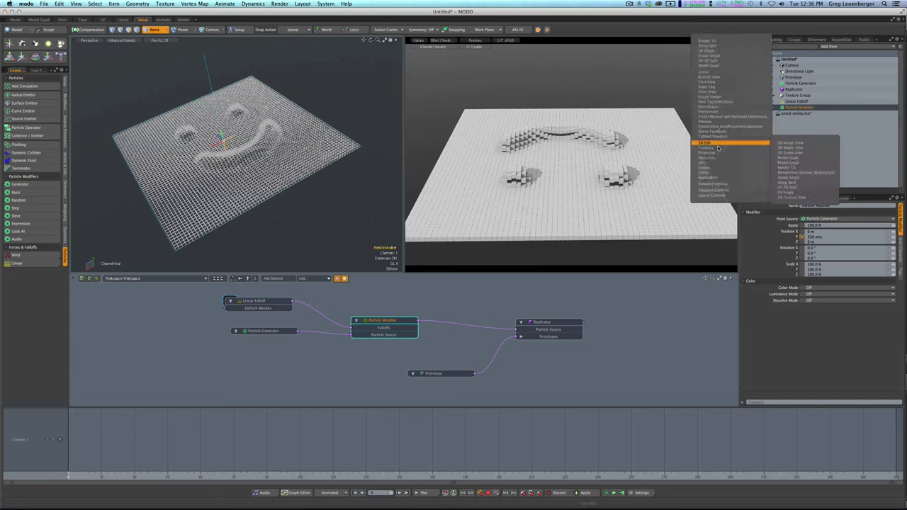
mouse_move(712, 181)
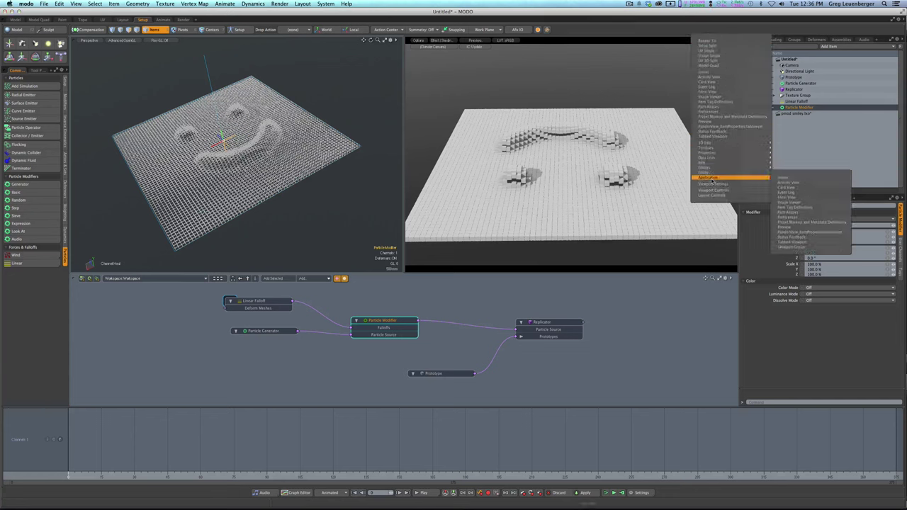
click(597, 83)
- Reset the Particle Modifier's Y offset by undoing it, and try Y position values of 100 mm and 2 m
alt+drag(614, 213, 562, 180)
key(super+z)
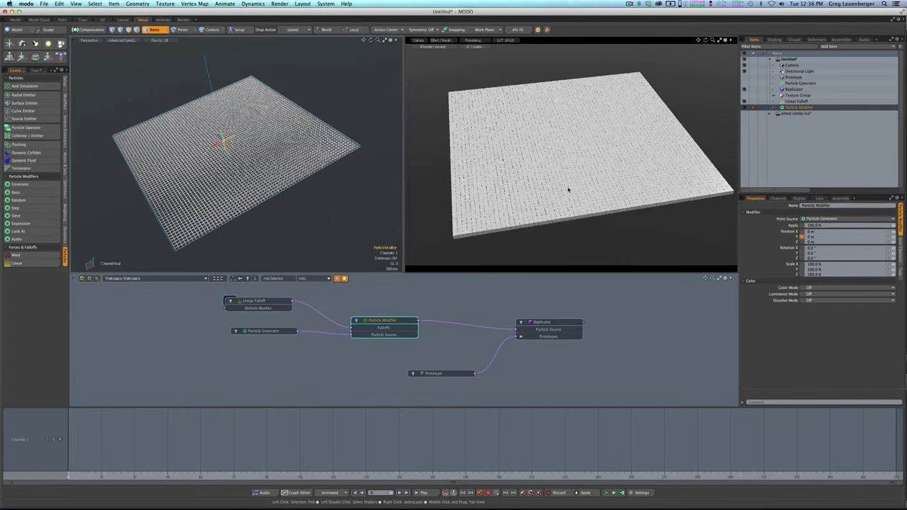
click(822, 236)
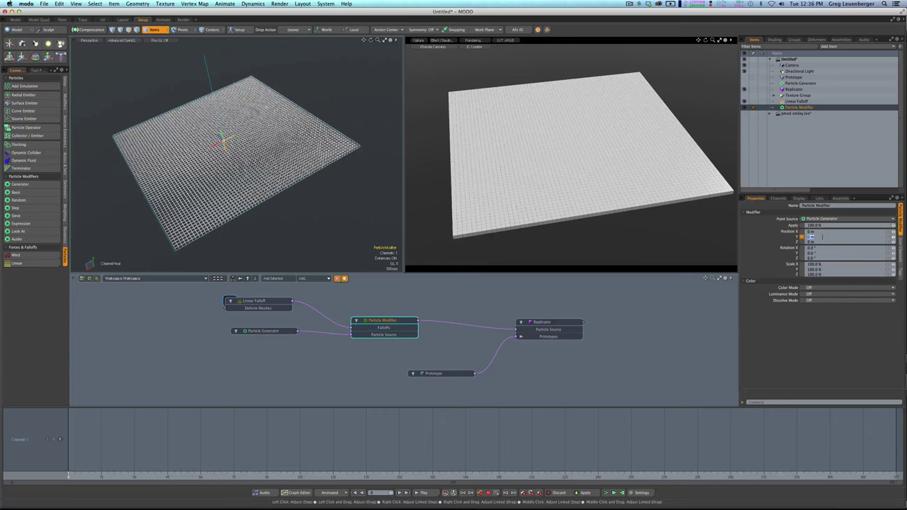
text(100)
key(Return)
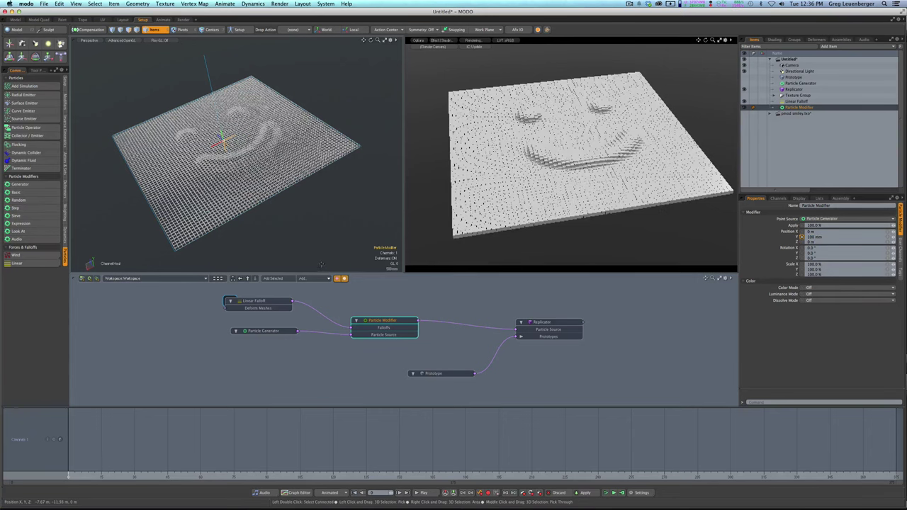
click(829, 238)
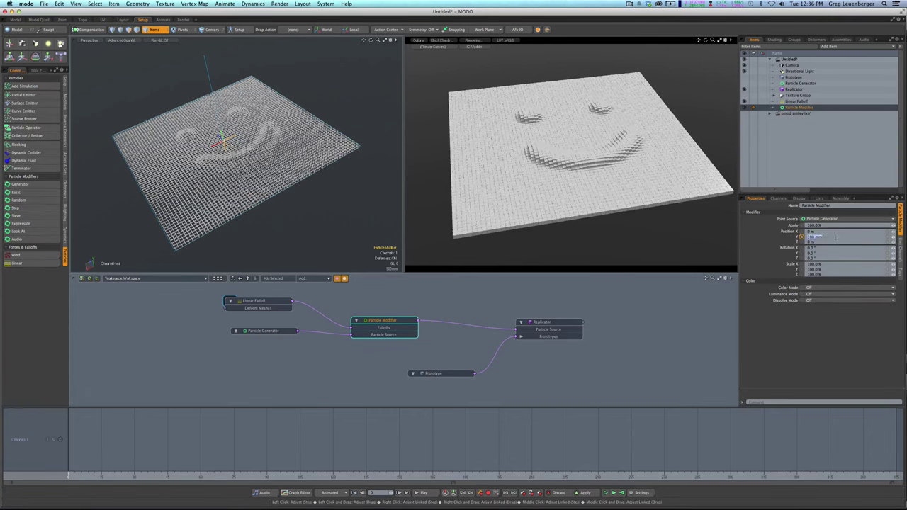
text(2)
key(Return)
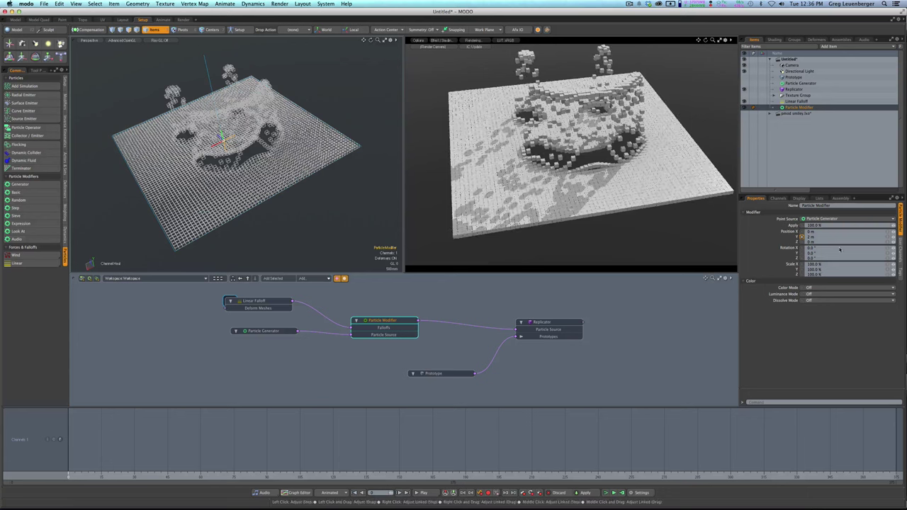
- Set the Particle Modifier's Y position to 200 mm
click(824, 237)
text(200)
key(Return)
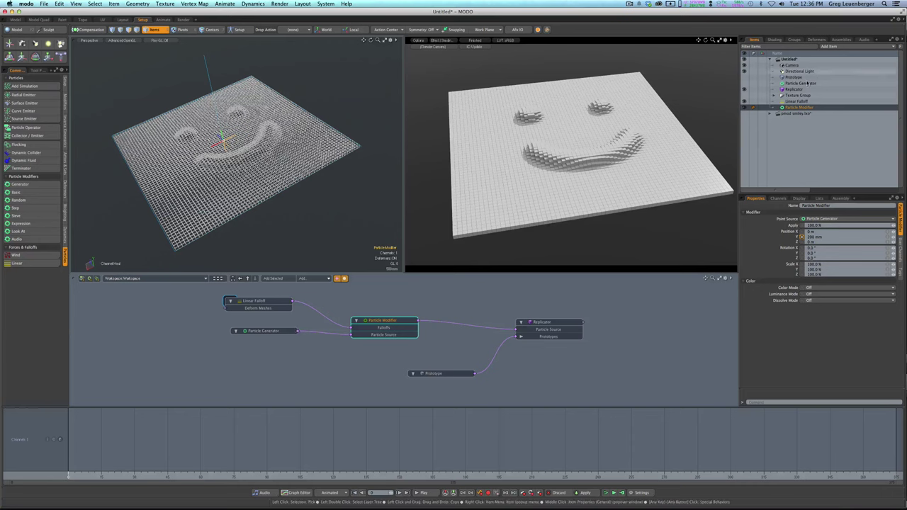
- Try scaling the smiley texture locator inside the Texture Group to about 3.9 m in X and Z, and undo the scaling
click(775, 95)
click(788, 103)
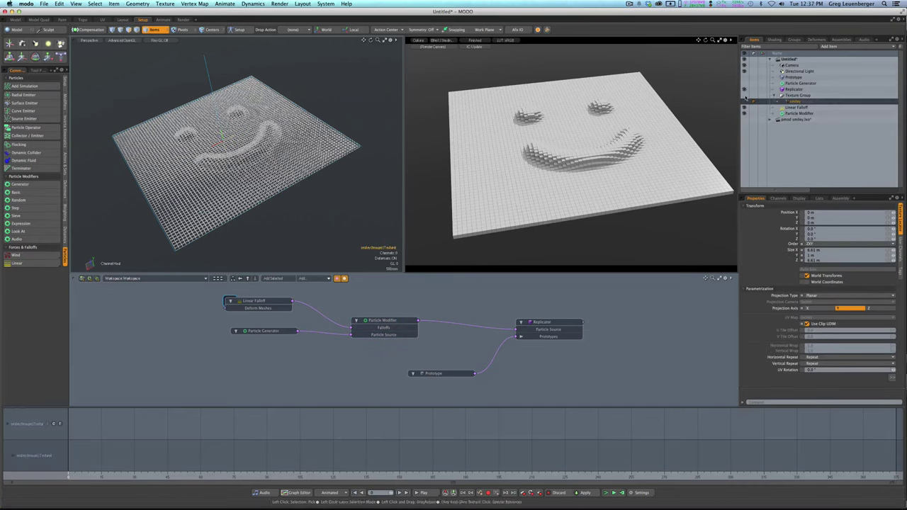
key(r)
mouse_move(221, 146)
mouse_down()
mouse_move(211, 151)
mouse_move(225, 147)
mouse_up()
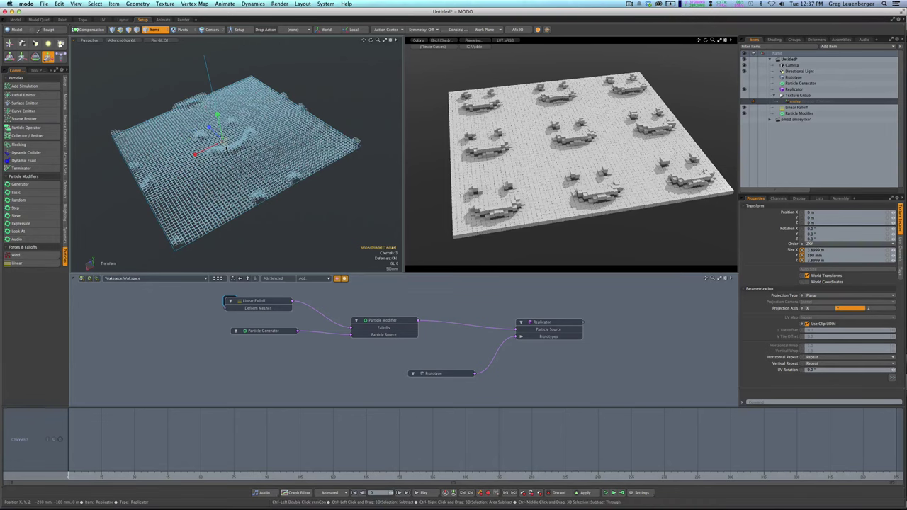
key(super+z)
key(super+z)
key(super+z)
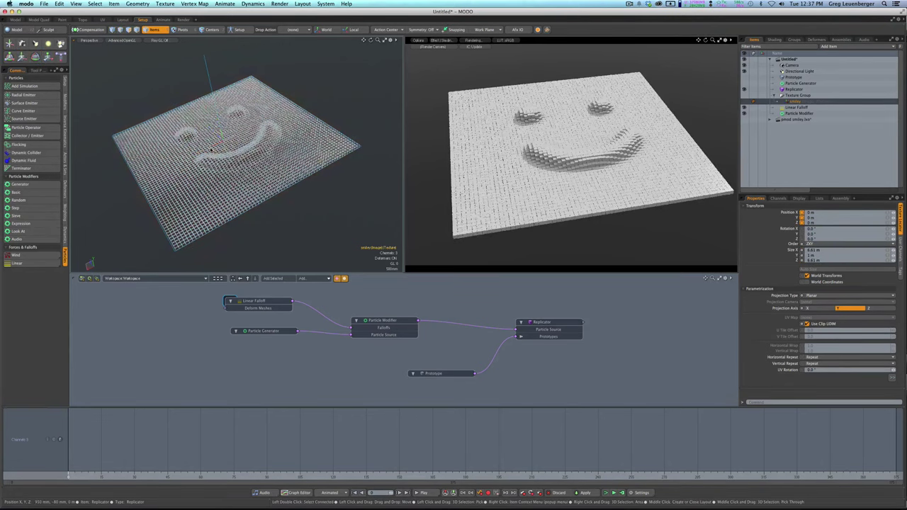
- Try moving the smiley texture locator about 530 mm in Z and -50 mm in X, and undo the move
key(y)
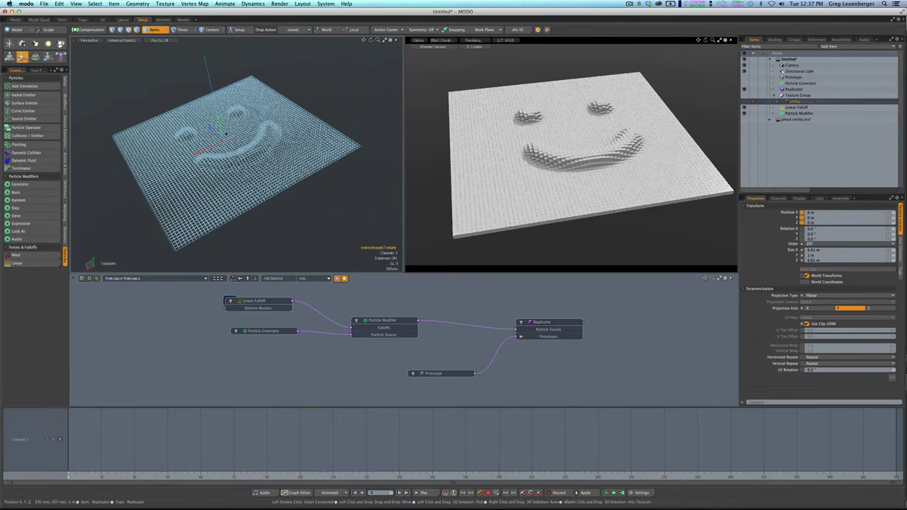
drag(226, 133, 220, 151)
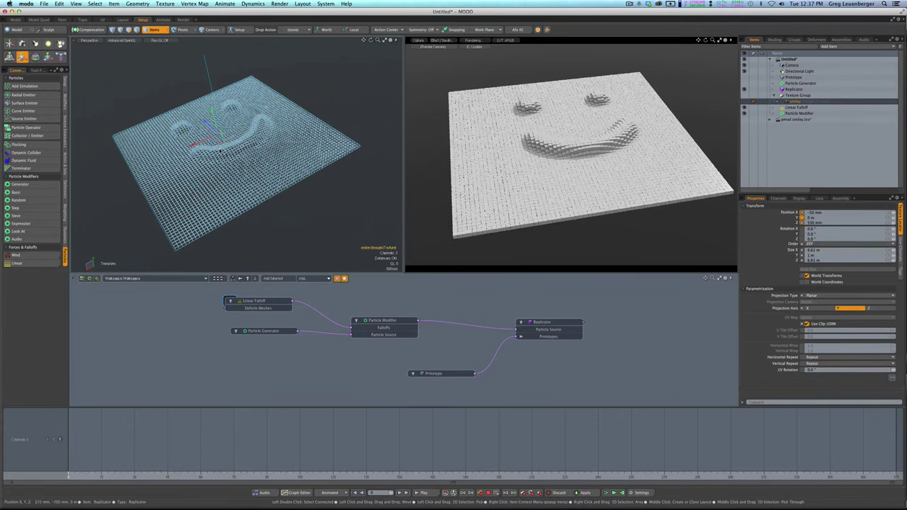
key(super+z)
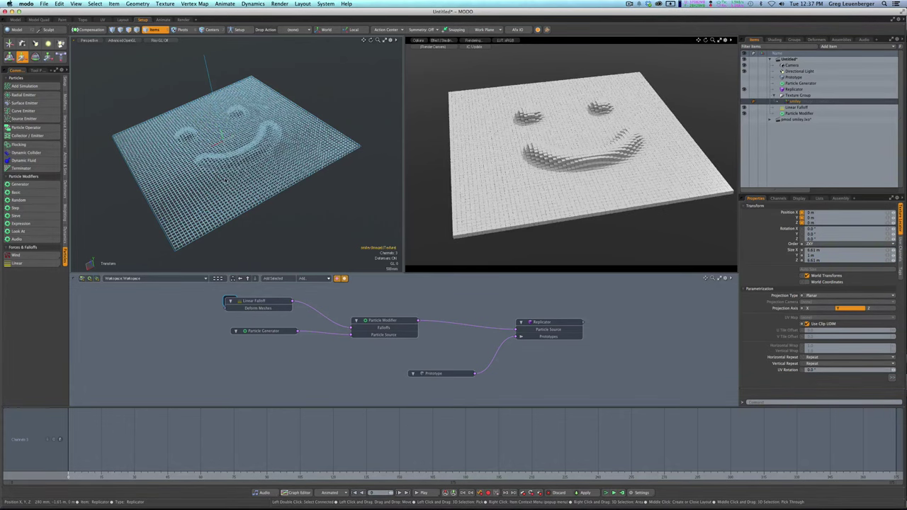
click(368, 213)
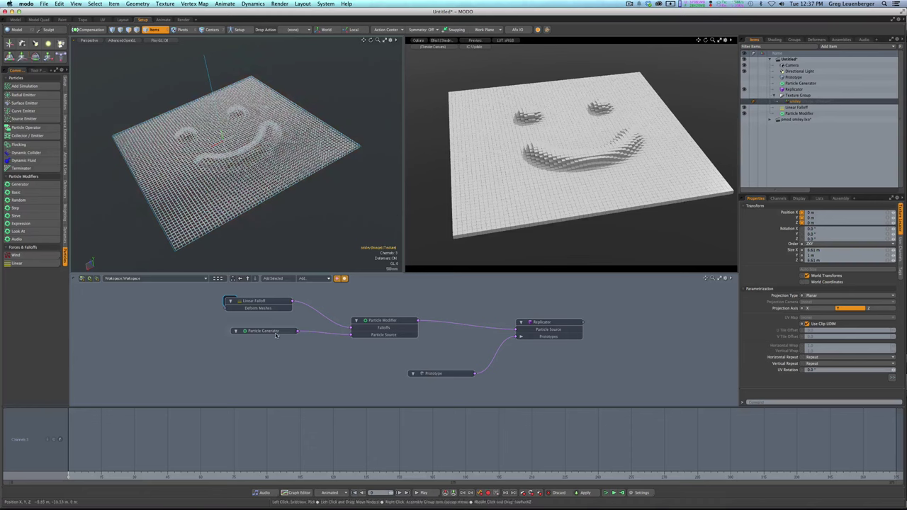
- Delete the Particle Modifier and line up the Particle Generator node below the Linear Falloff node in the schematic
drag(277, 335, 254, 339)
click(386, 323)
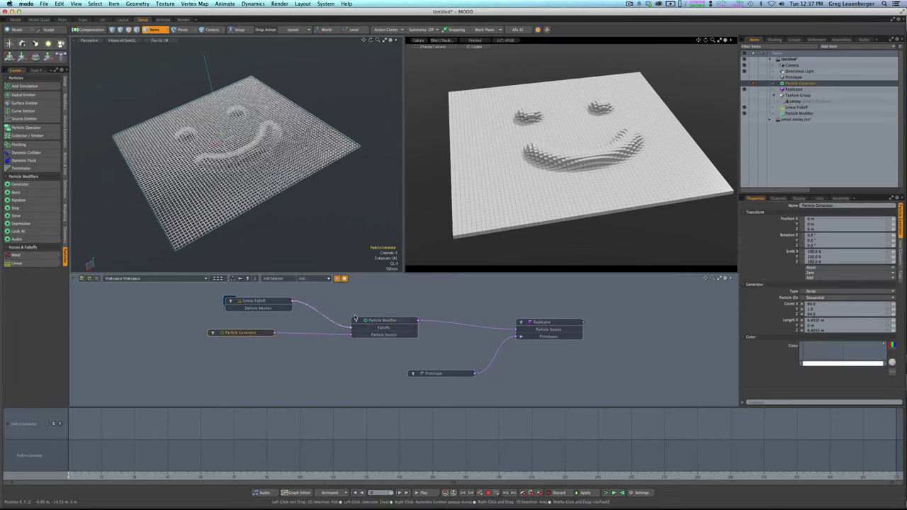
key(Delete)
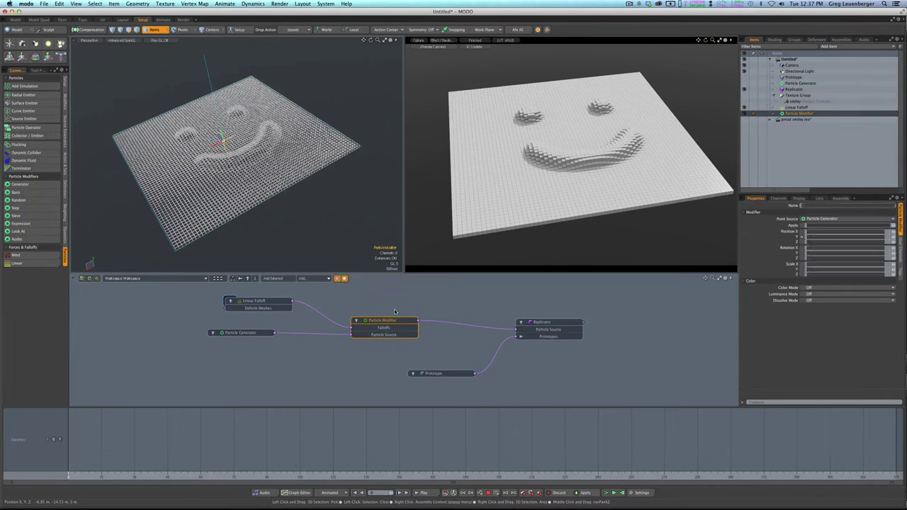
drag(264, 303, 258, 329)
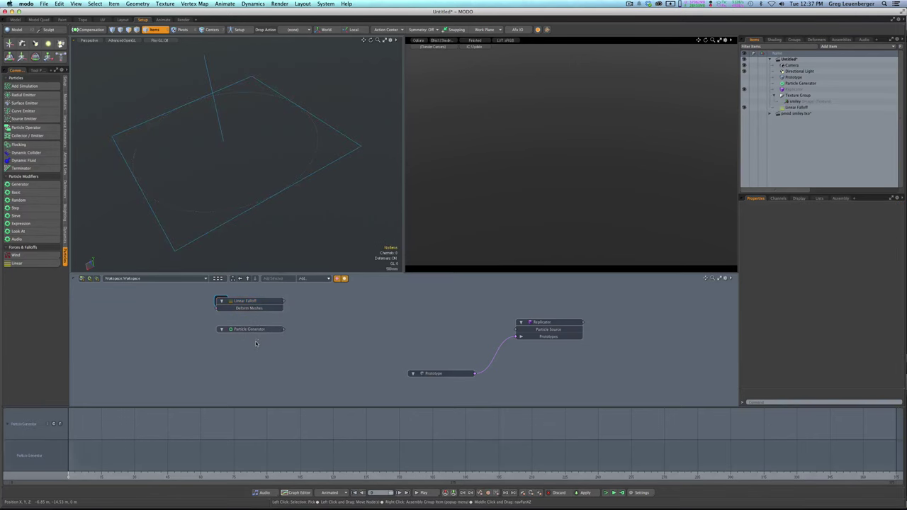
- Add a Particle Sieve Modifier and place its node in the schematic between the Particle Generator and the Replicator
click(20, 216)
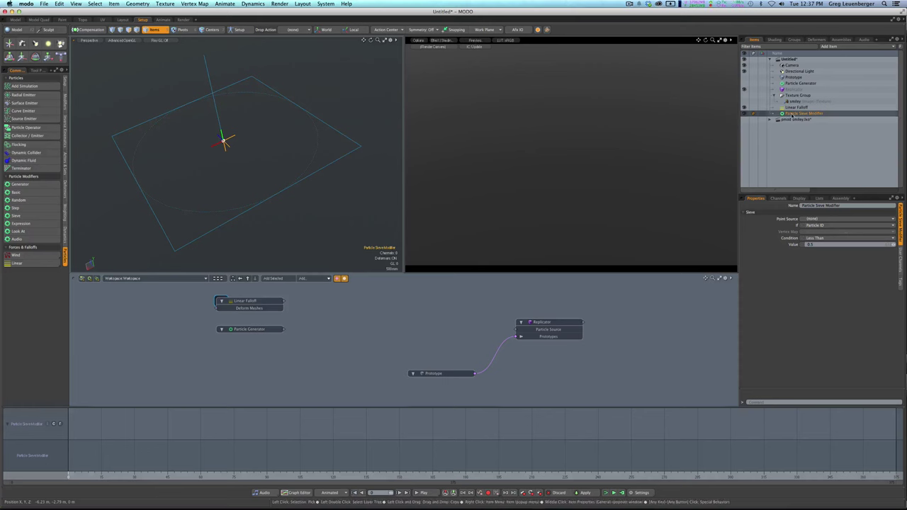
drag(792, 116, 350, 311)
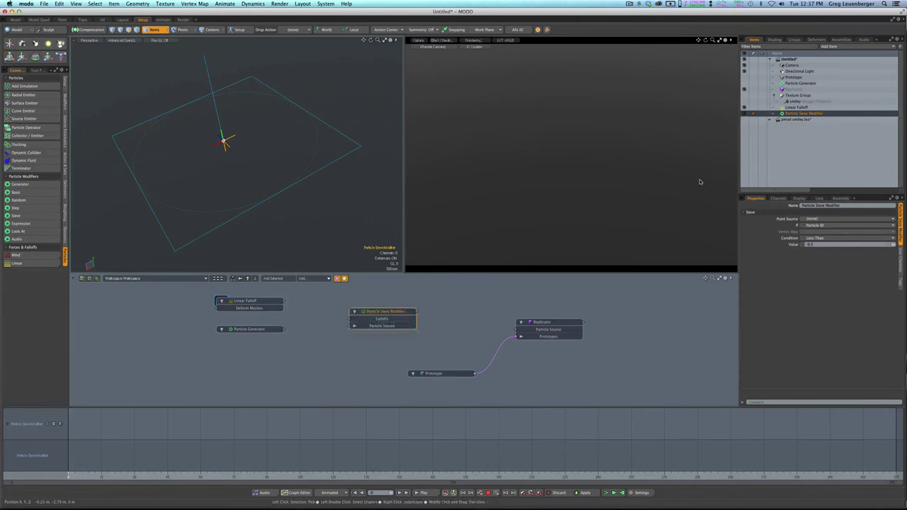
- Collapse the Texture Group and reorder the items so it sits above the Prototype, with the Particle Generator below the Linear Falloff
click(783, 96)
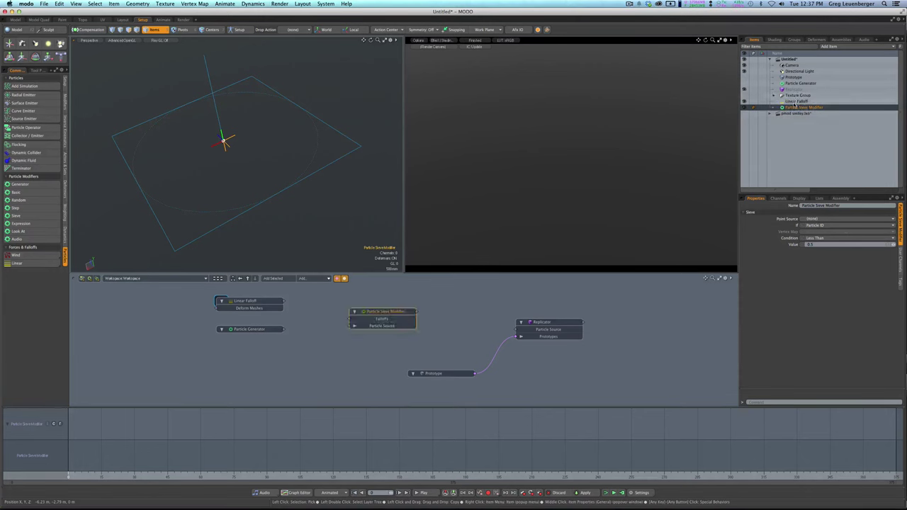
mouse_move(799, 83)
mouse_down()
mouse_move(803, 107)
mouse_move(793, 76)
mouse_up()
click(790, 90)
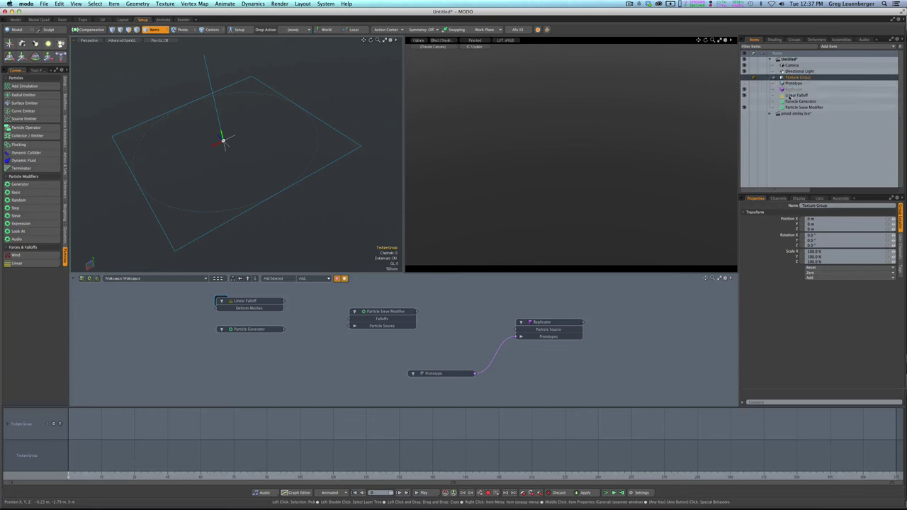
- Rename the Particle Sieve Modifier to "Sieve Mountains"
drag(801, 112, 796, 110)
click(797, 109)
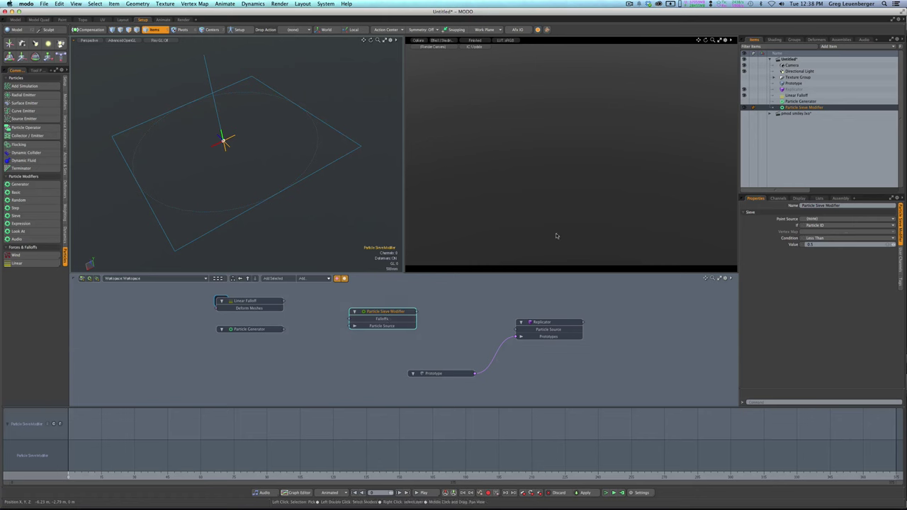
double_click(798, 108)
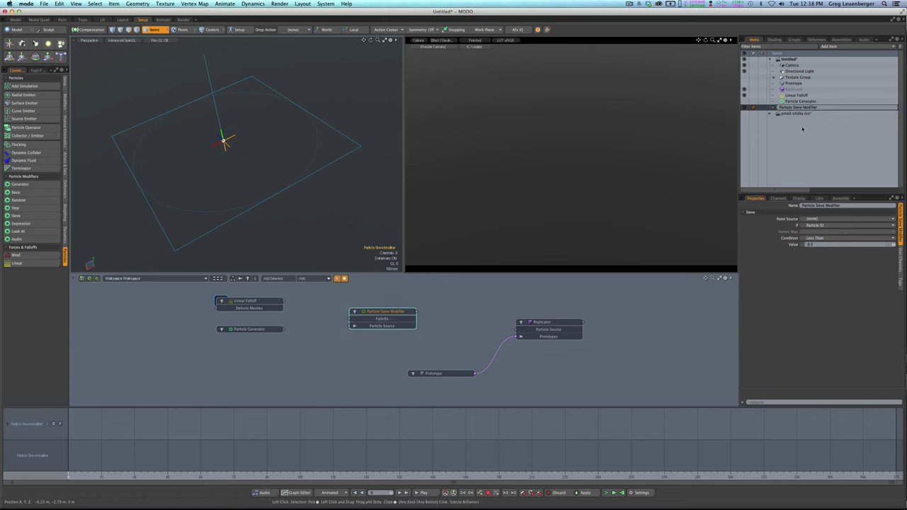
key(BackSpace)
key(Return)
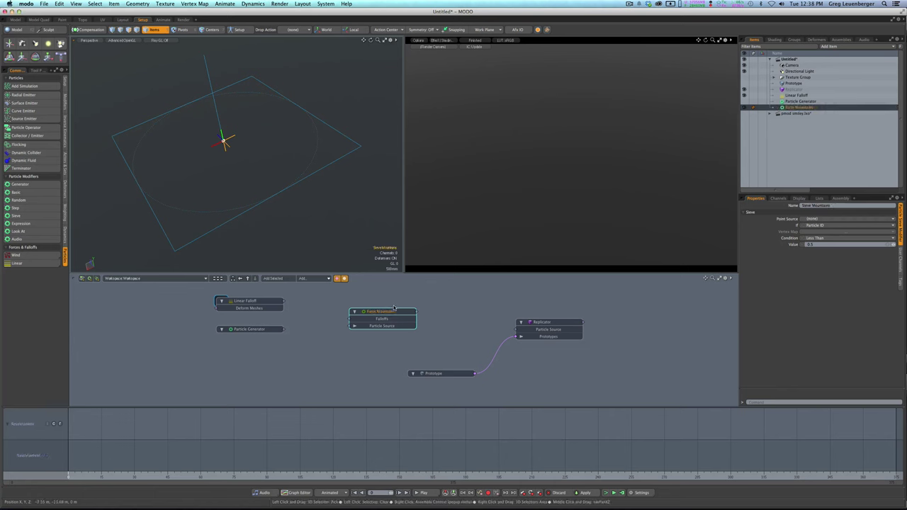
- Duplicate the Sieve Mountains modifier, rename the copy "Sieve Ocean", and line up both sieve nodes one above the other in the schematic
key(super+d)
drag(451, 326, 372, 341)
double_click(797, 114)
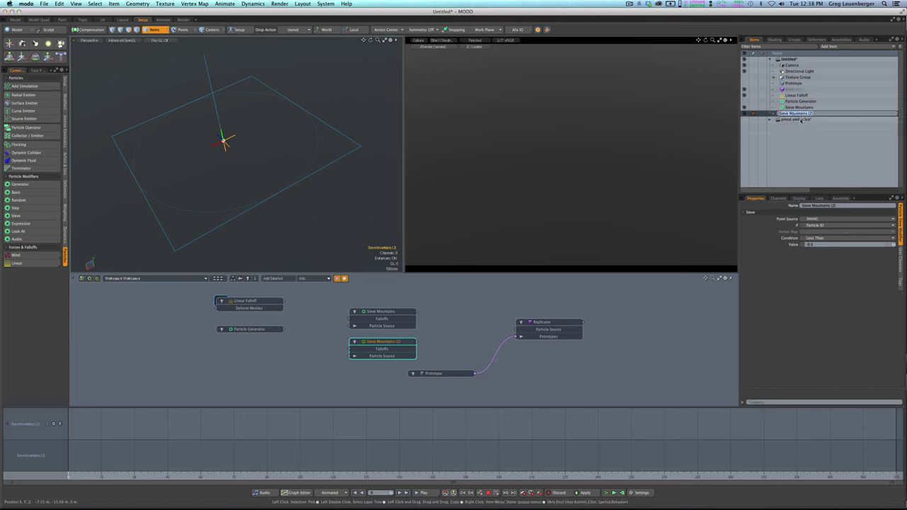
text(Sieve Ocean)
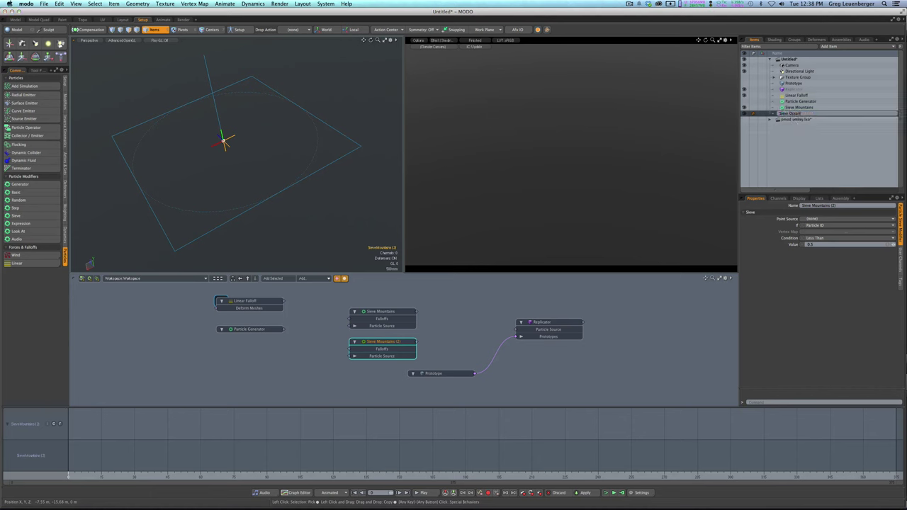
key(Return)
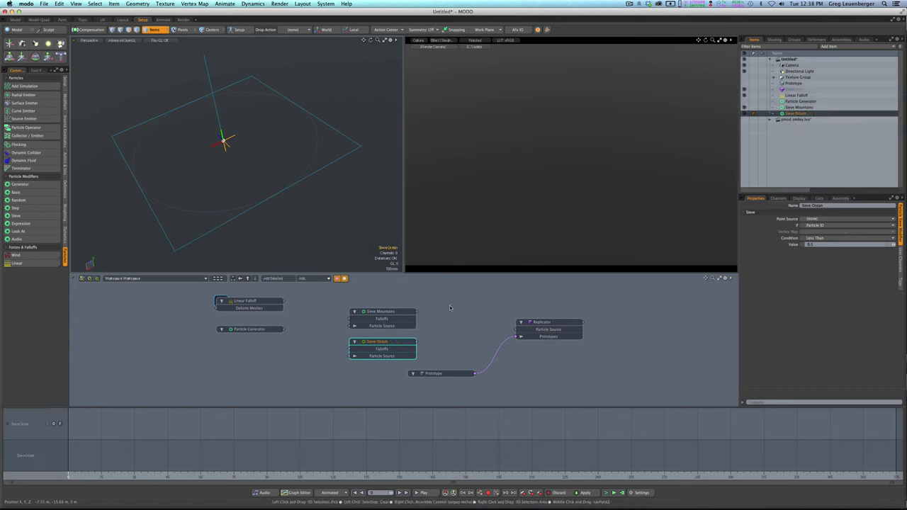
mouse_move(386, 342)
mouse_down()
mouse_move(372, 305)
mouse_move(371, 341)
mouse_up()
drag(374, 304, 374, 313)
- Connect the Particle Generator to the Particle Source and the Linear Falloff to the Falloffs of both sieve nodes, moving the generator node aside
drag(284, 330, 339, 325)
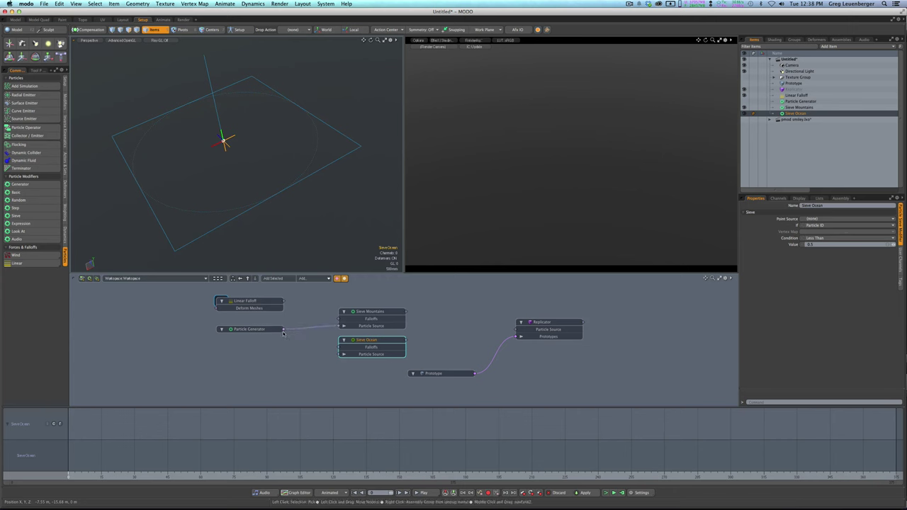
drag(284, 329, 343, 354)
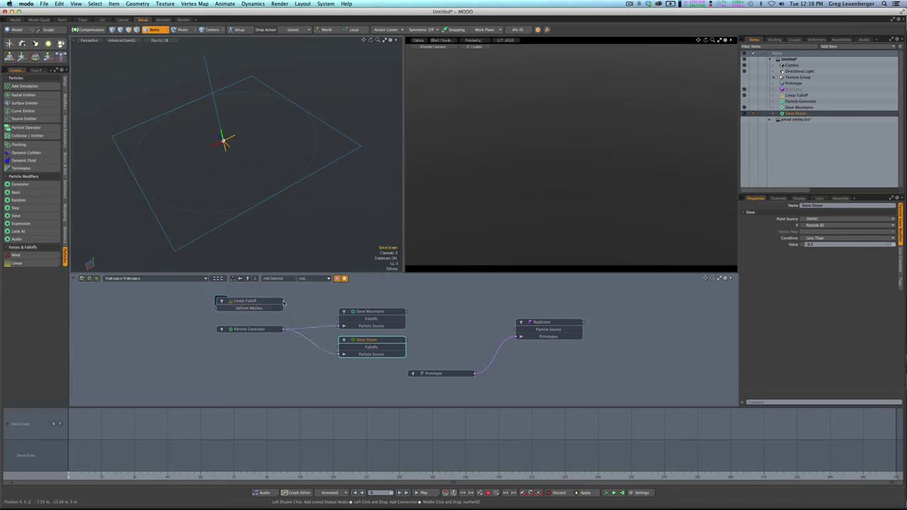
drag(283, 302, 340, 318)
drag(284, 302, 345, 354)
drag(257, 329, 214, 333)
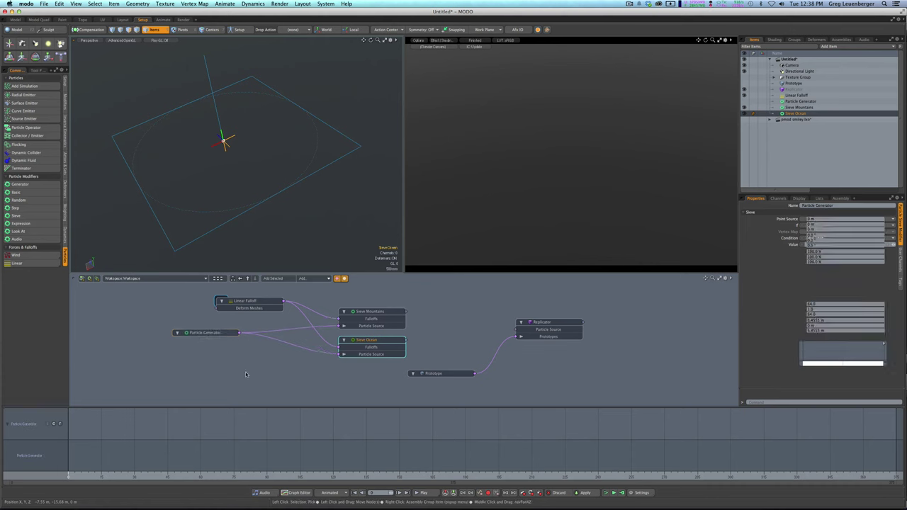
- Connect Sieve Mountains to the Replicator's Particle Source and make the sieve filter particles by Falloff
click(371, 316)
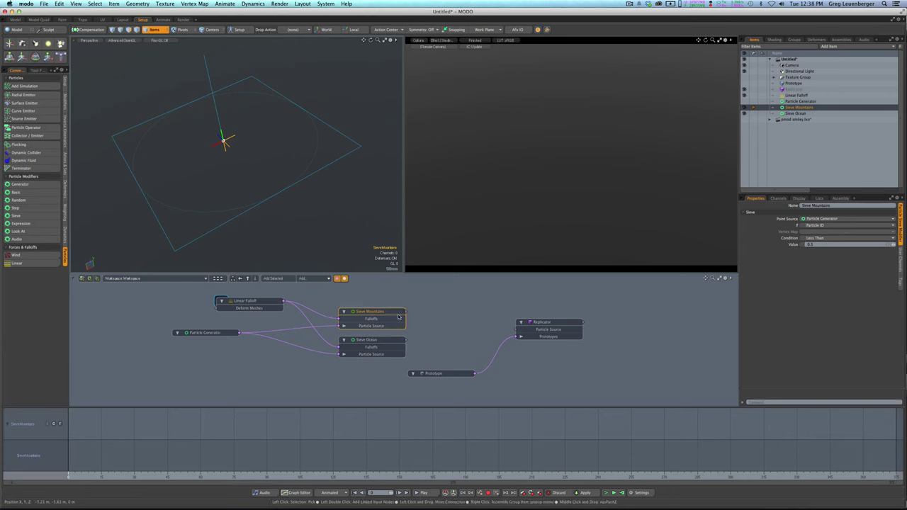
drag(405, 312, 524, 332)
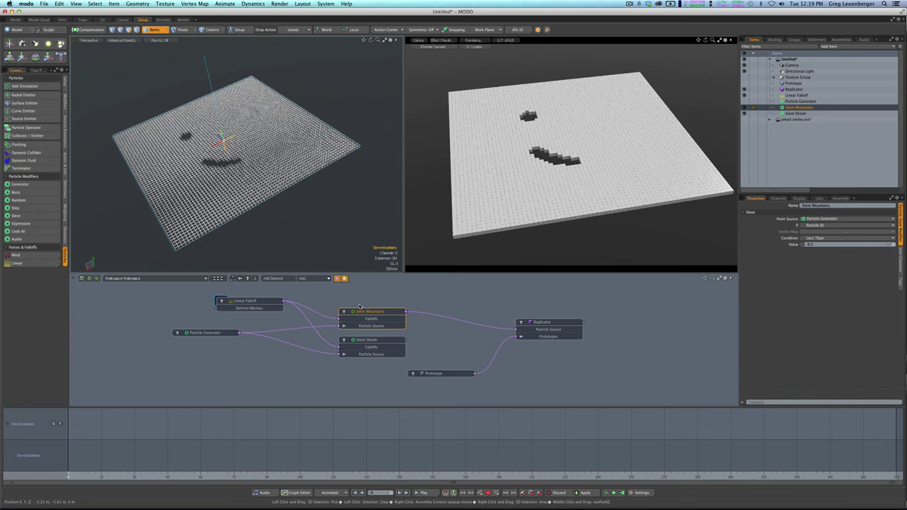
click(816, 225)
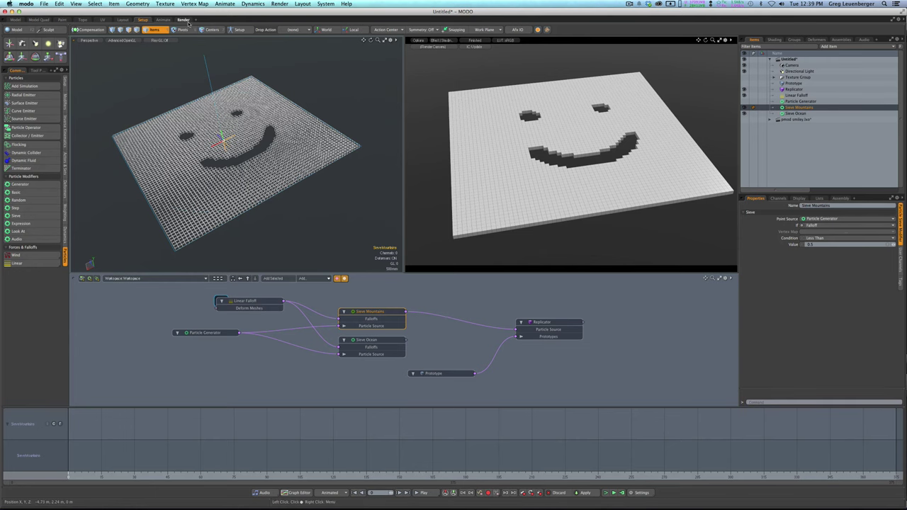
- Open the smiley clip in the image viewer, examine its black and white areas, and return to the Setup layout
click(163, 19)
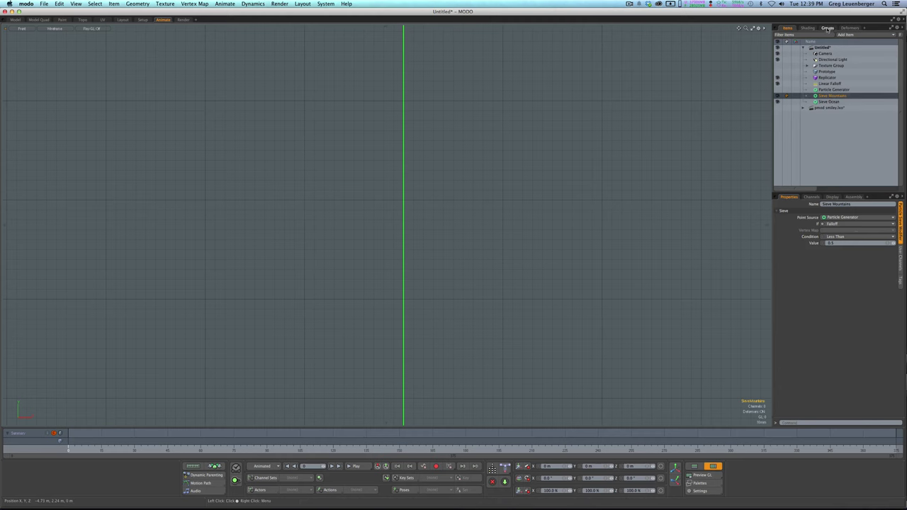
click(184, 20)
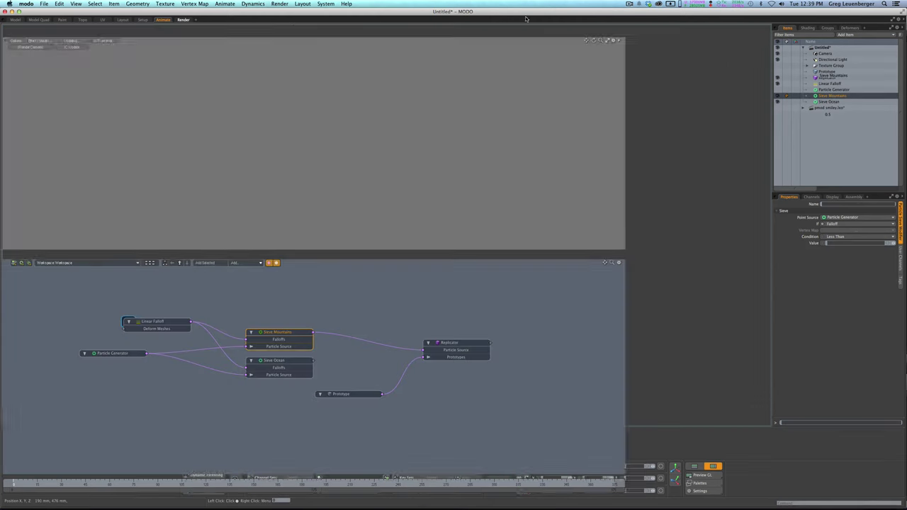
double_click(651, 65)
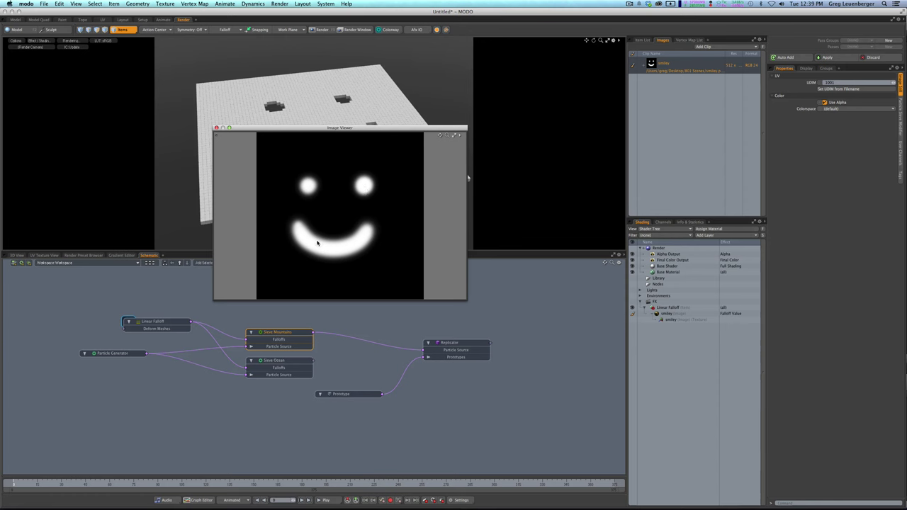
scroll(319, 244, up, 6)
scroll(367, 231, down, 6)
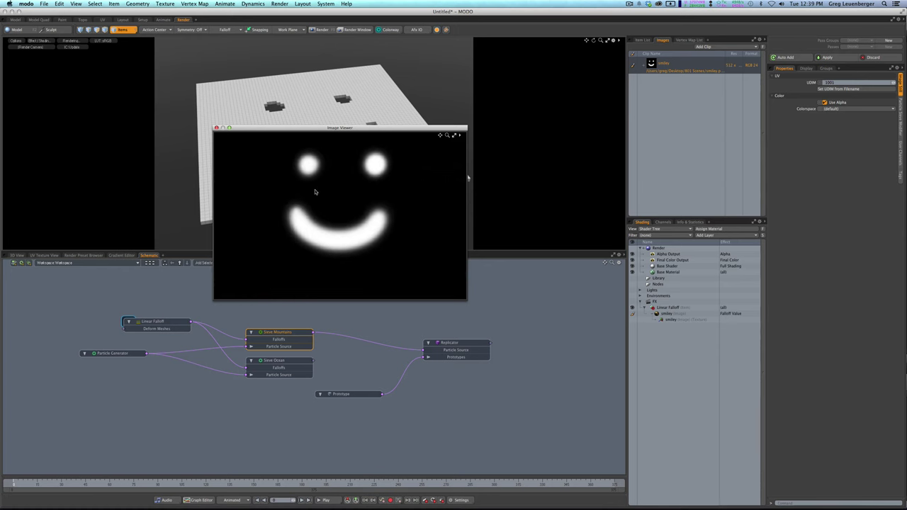
click(216, 128)
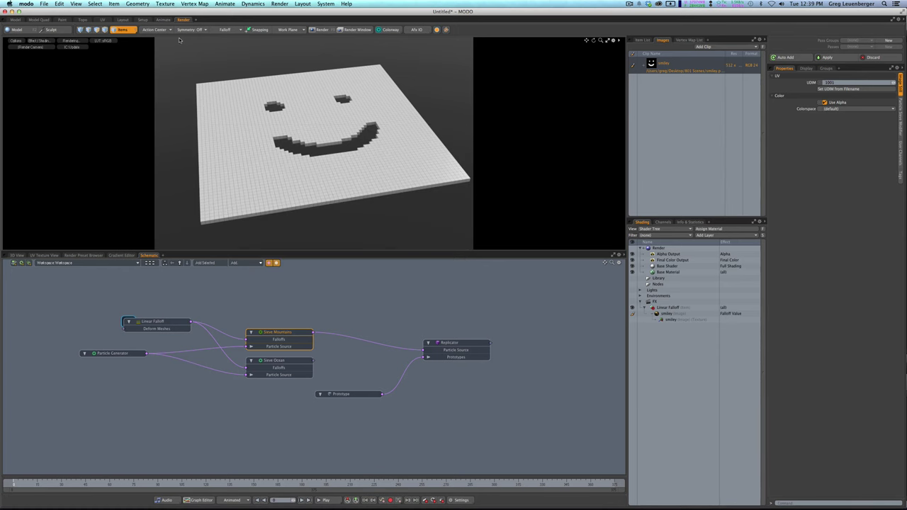
click(143, 19)
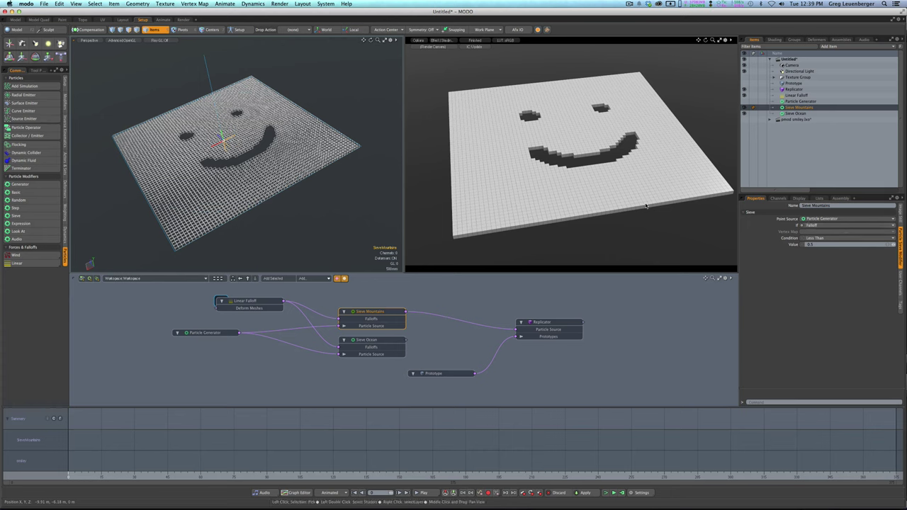
- Set the Sieve Mountains condition to Greater Than and compare the particle shape with the soft edges of the smiley image
click(814, 239)
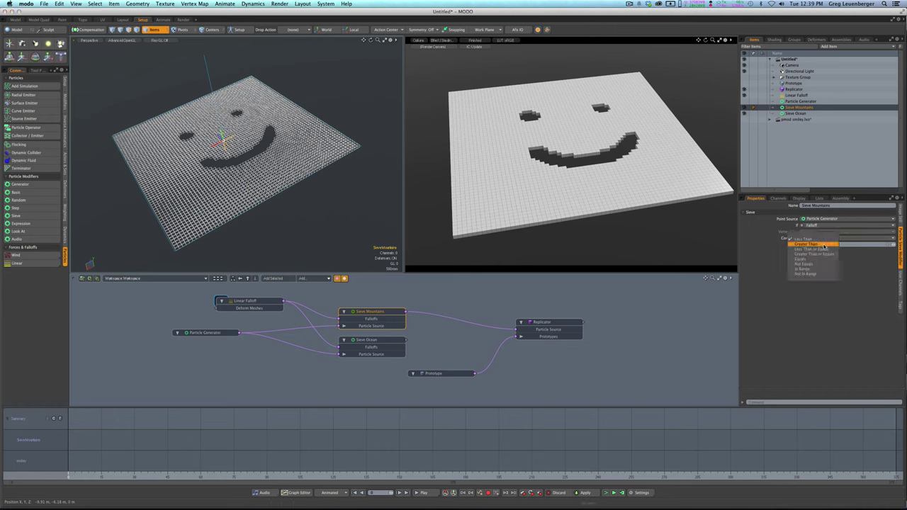
click(814, 244)
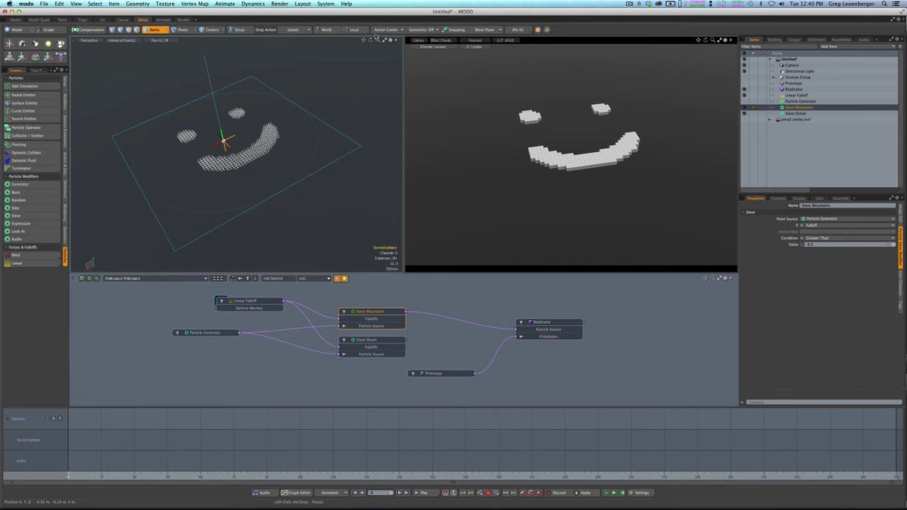
click(188, 21)
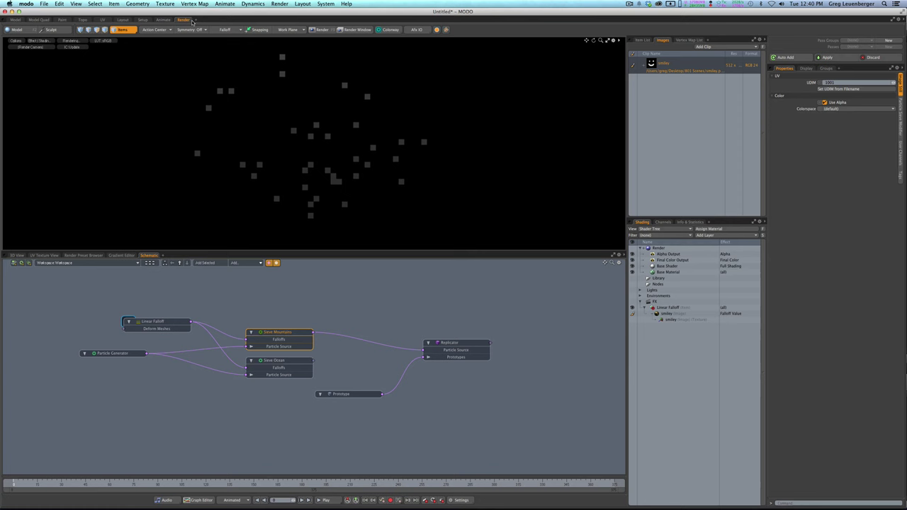
double_click(651, 63)
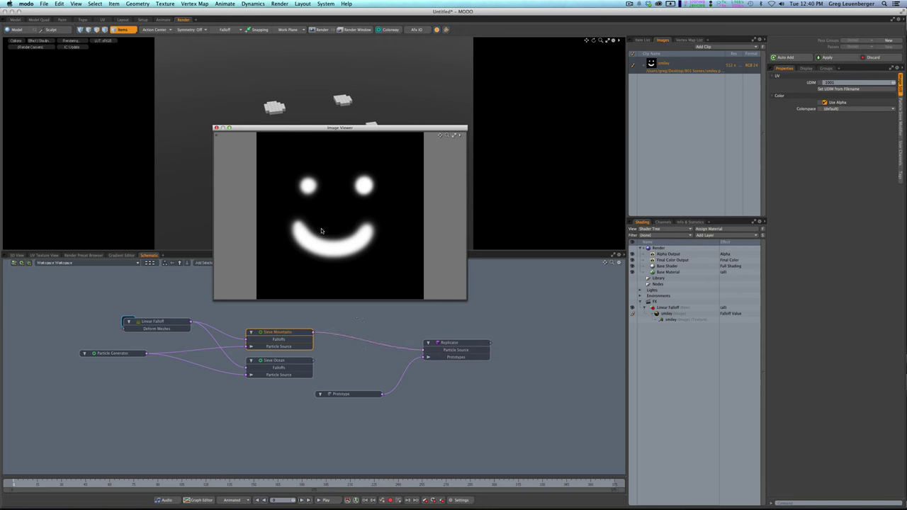
scroll(316, 246, up, 5)
scroll(374, 234, down, 2)
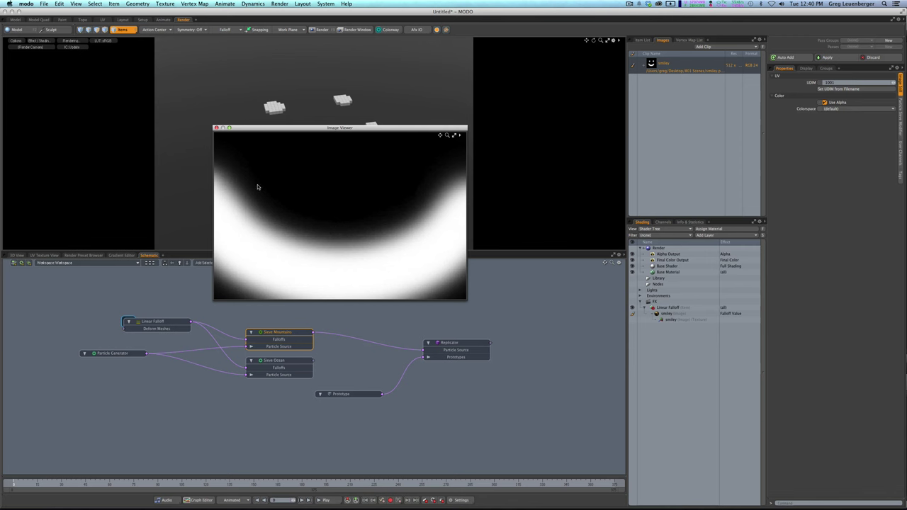
click(216, 128)
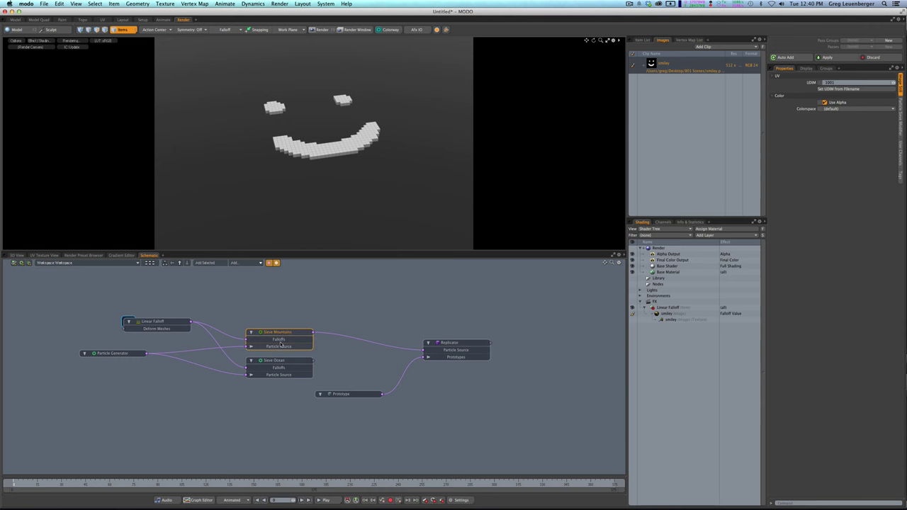
click(142, 20)
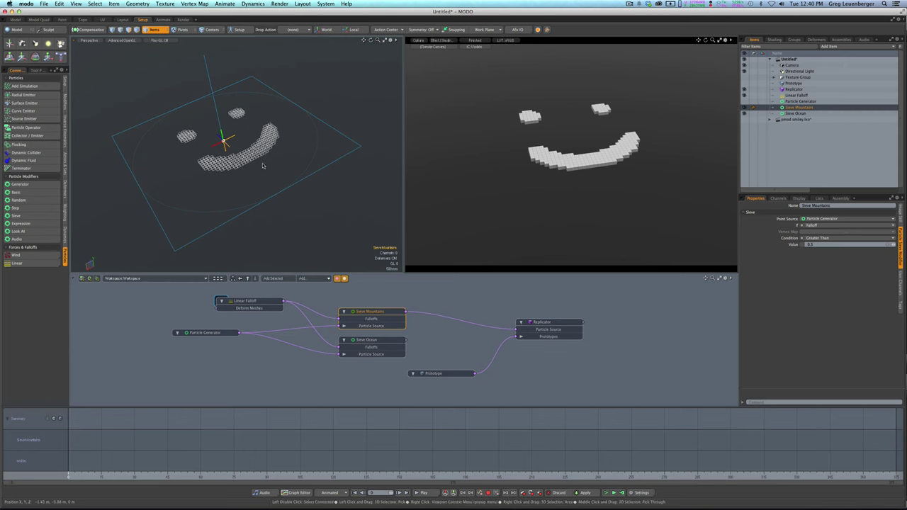
- Try threshold values of 0.0 and 0.1 for the Sieve Mountains modifier
click(792, 245)
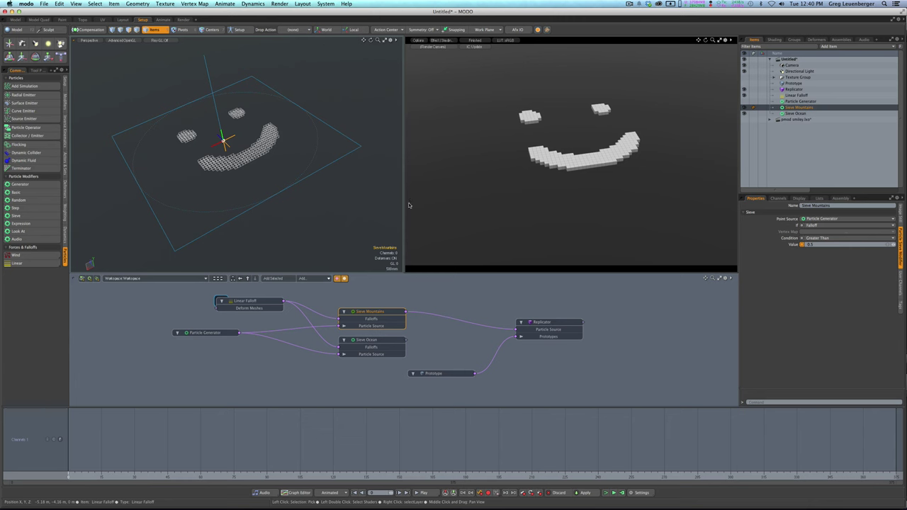
key(c)
drag(331, 205, 278, 205)
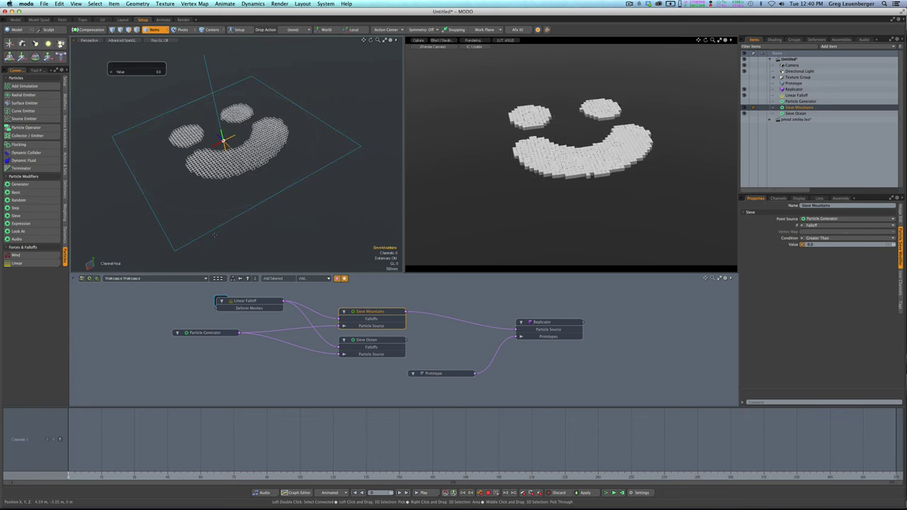
click(809, 245)
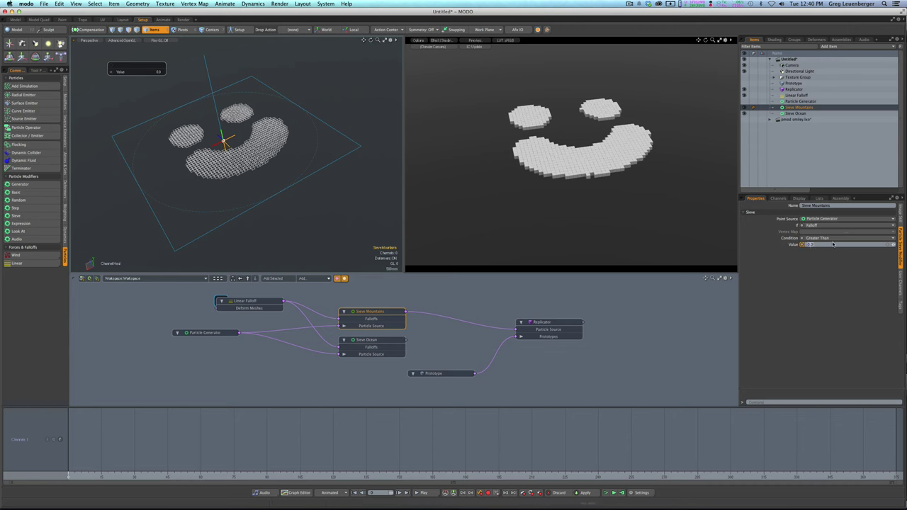
text(0.1)
key(Return)
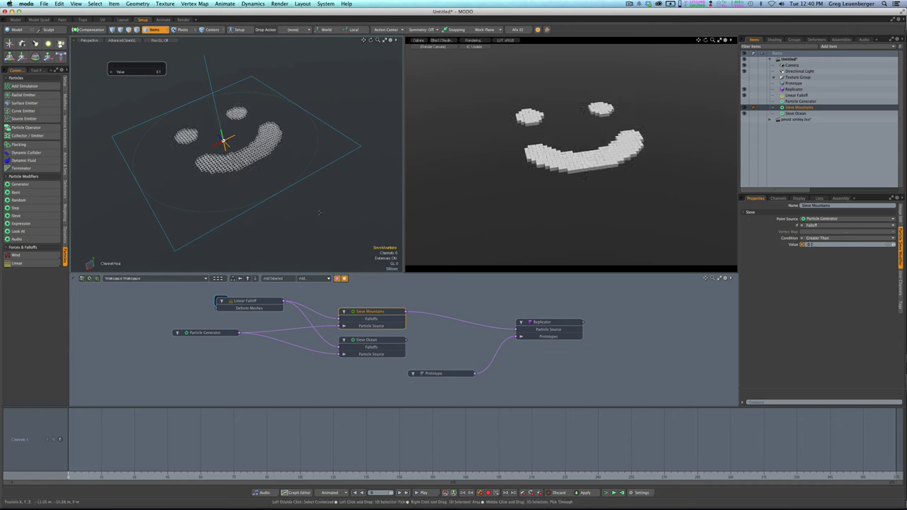
- Set the Sieve Mountains threshold value to 0.01
click(817, 246)
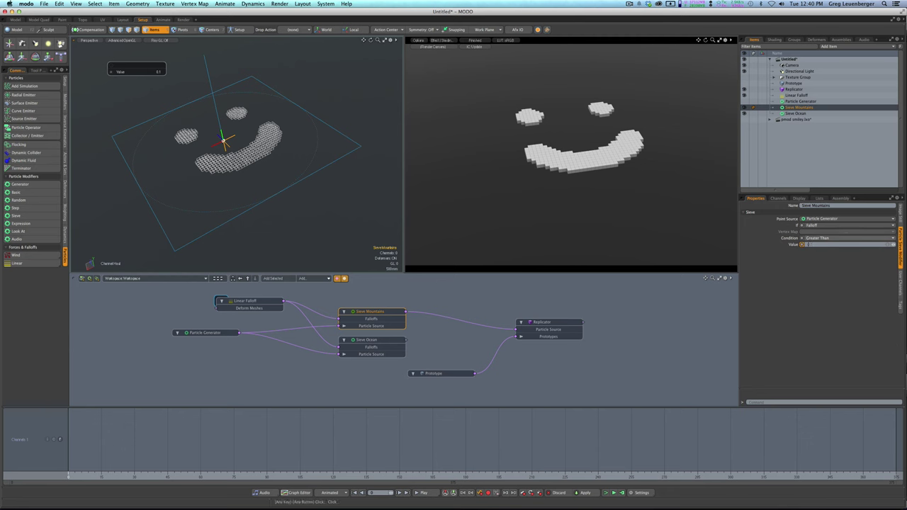
text(0.01)
key(Return)
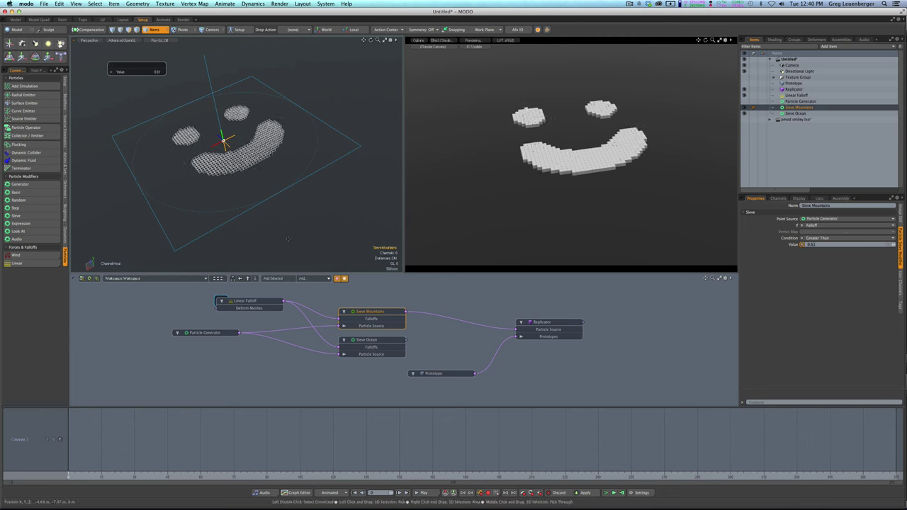
- Set Sieve Ocean to Less Than or Equals with a value of 0.01 and connect it to the Replicator's Particle Source
click(369, 341)
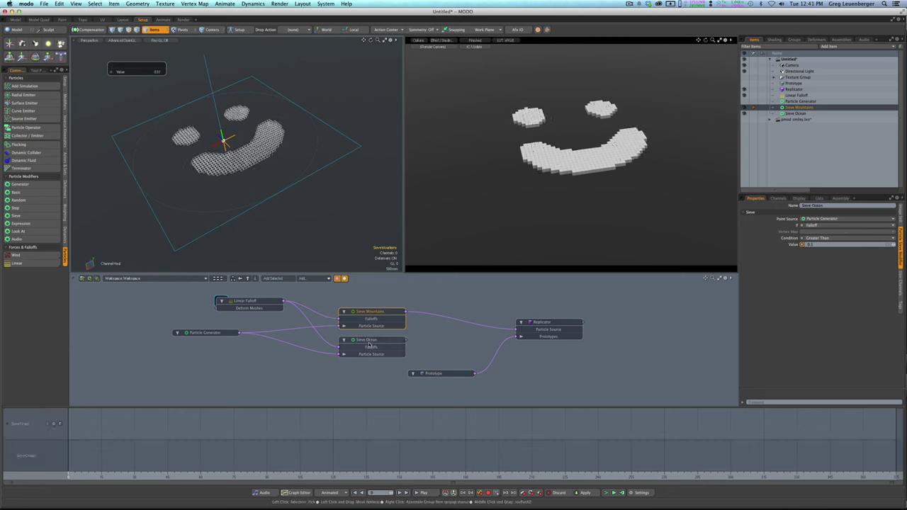
click(818, 238)
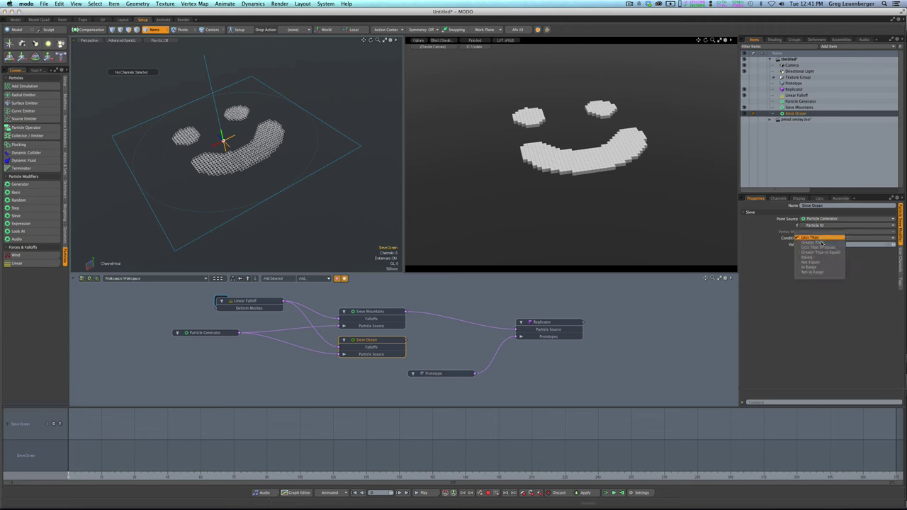
click(829, 248)
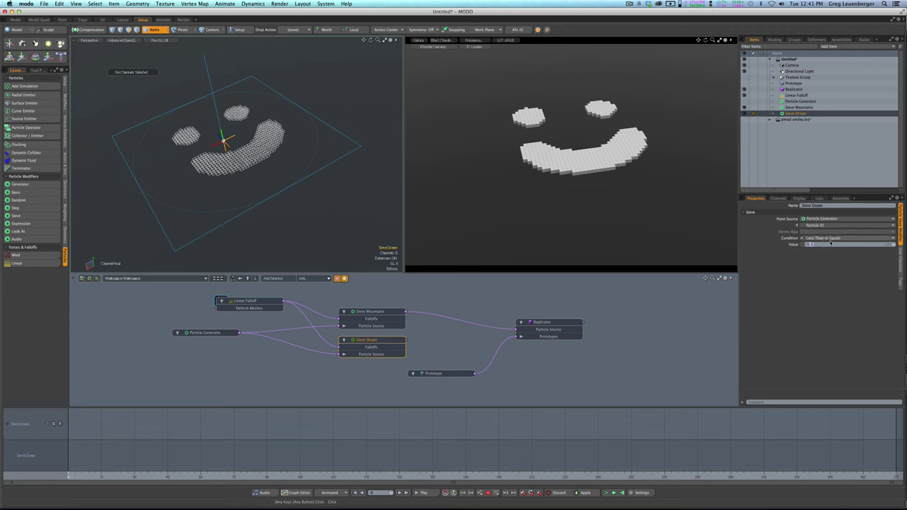
text(.01)
key(Return)
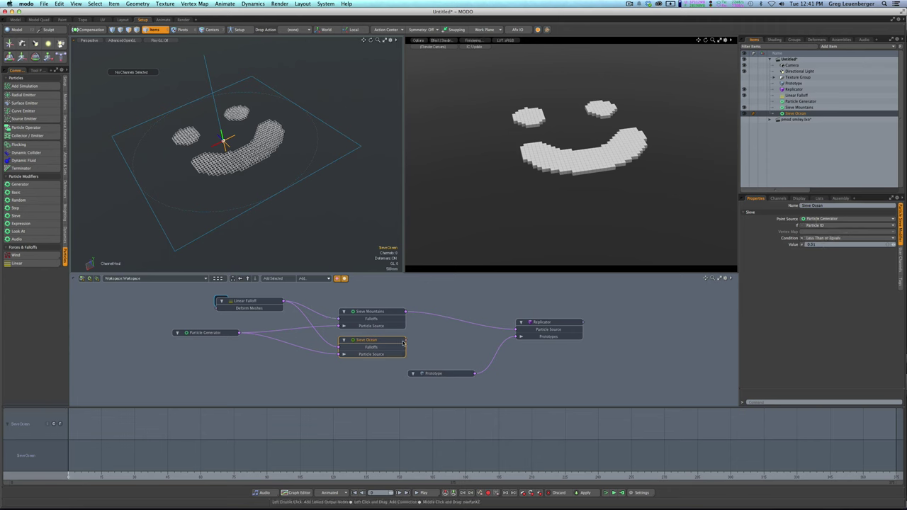
drag(407, 340, 516, 329)
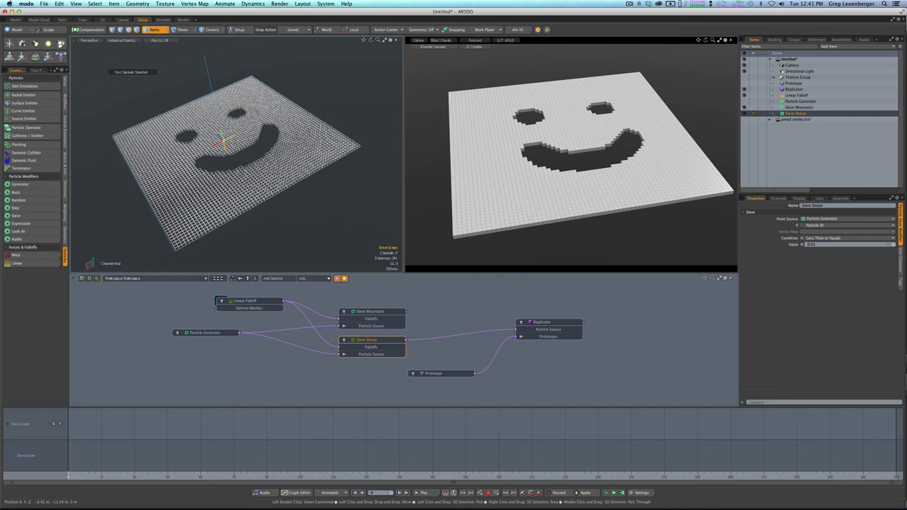
- Switch to Chrome to examine the reference landscape image, and return to MODO
key(super+Tab)
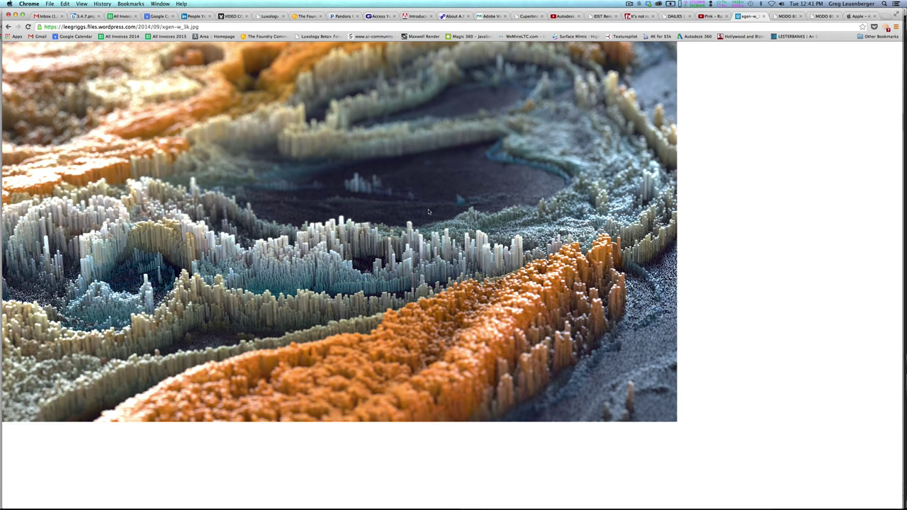
key(super+Tab)
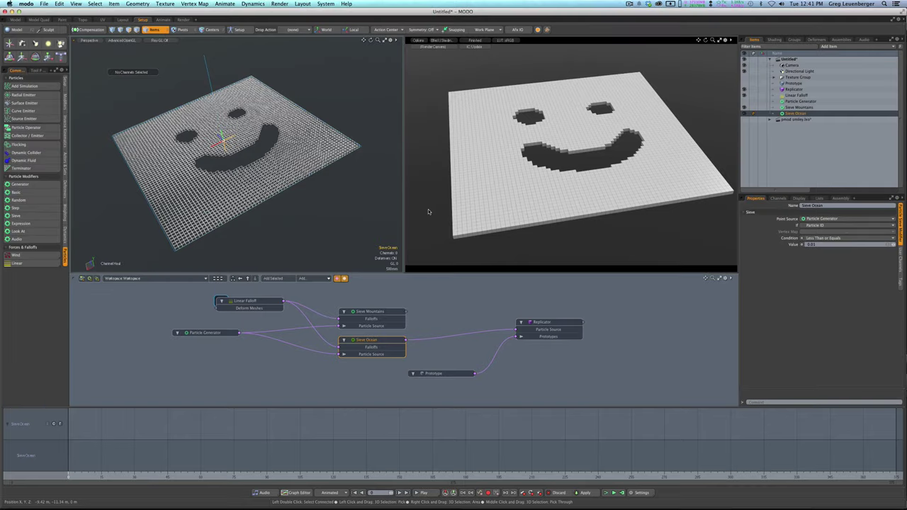
- Connect the Sieve Mountains output to the Replicator's Particle Source in place of Sieve Ocean
scroll(414, 309, down, 2)
alt+shift+drag(414, 309, 328, 315)
scroll(369, 319, up, 2)
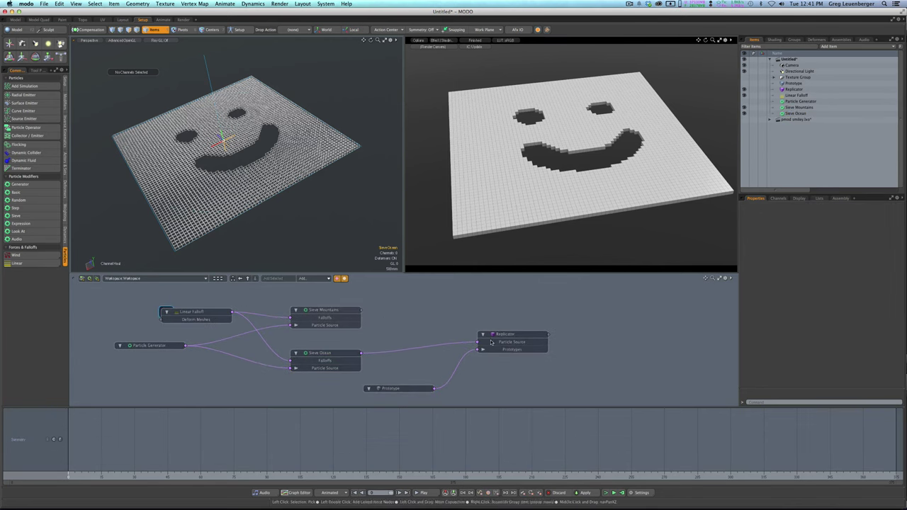
drag(396, 388, 387, 394)
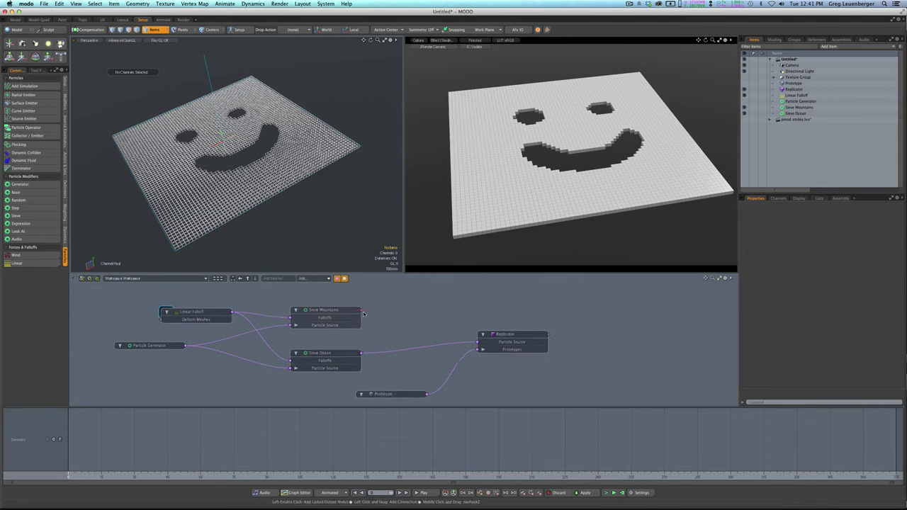
drag(360, 309, 479, 342)
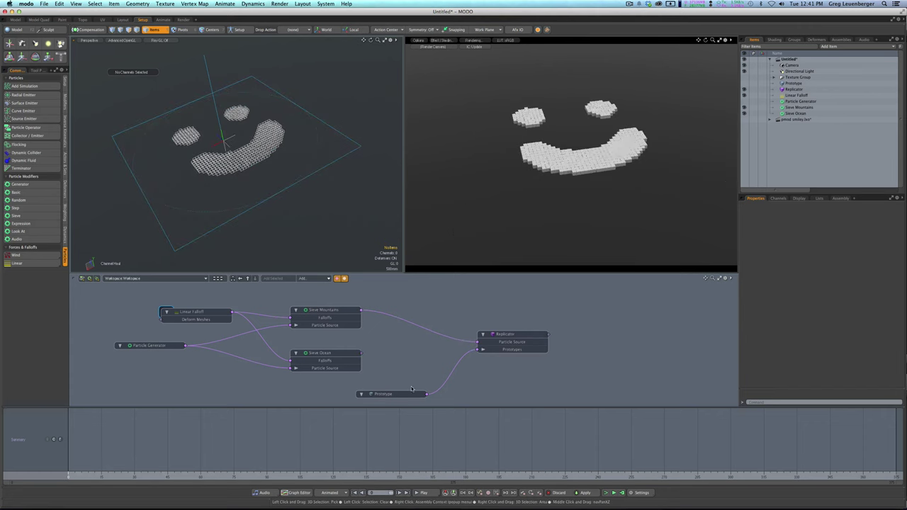
- Move the Replicator and Prototype nodes away from the sieves, and select the link between Sieve Mountains and the Replicator
drag(397, 393, 425, 390)
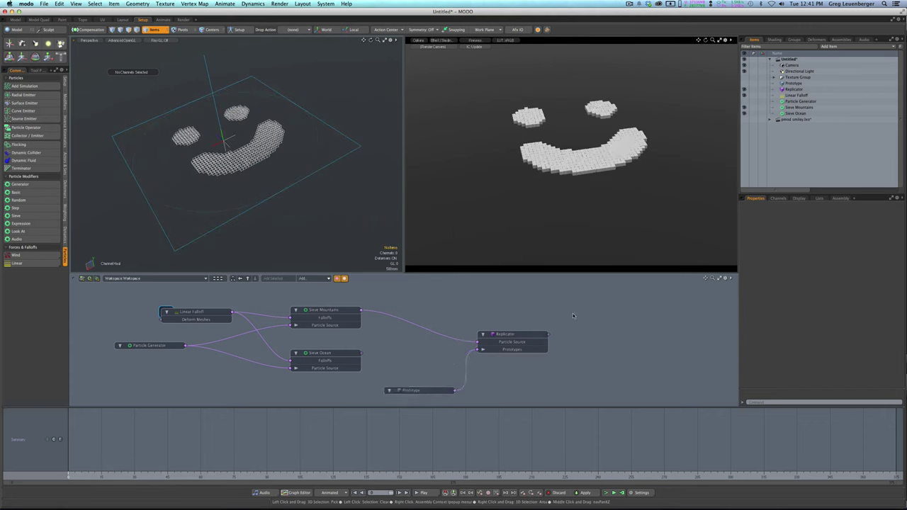
drag(574, 313, 384, 397)
drag(513, 337, 650, 328)
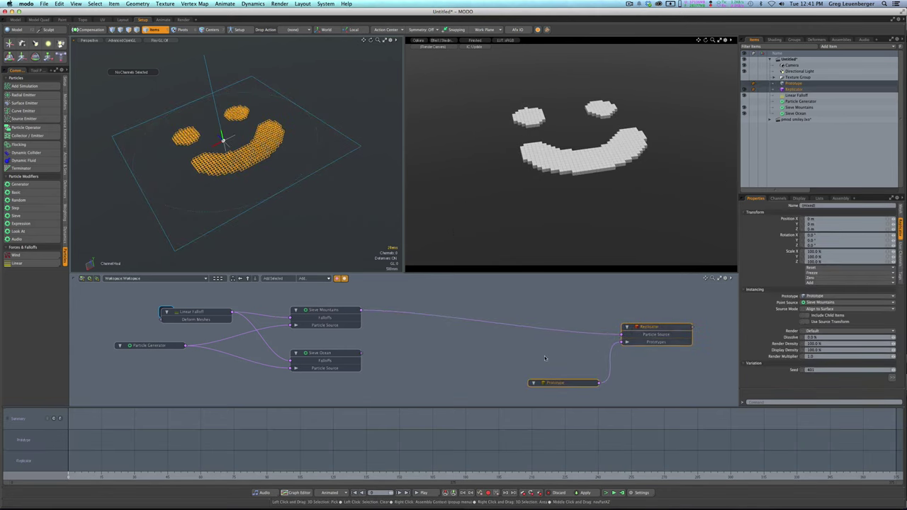
click(404, 360)
ctrl+alt+drag(397, 366, 404, 376)
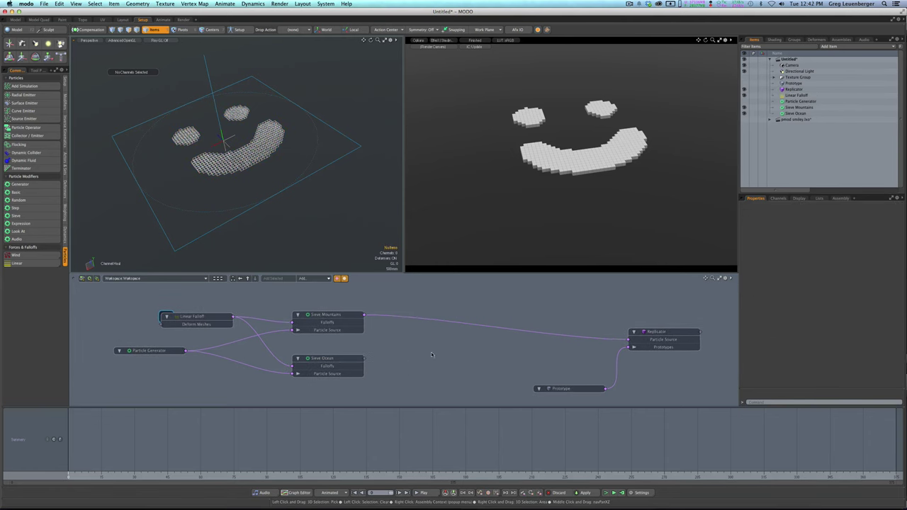
click(448, 325)
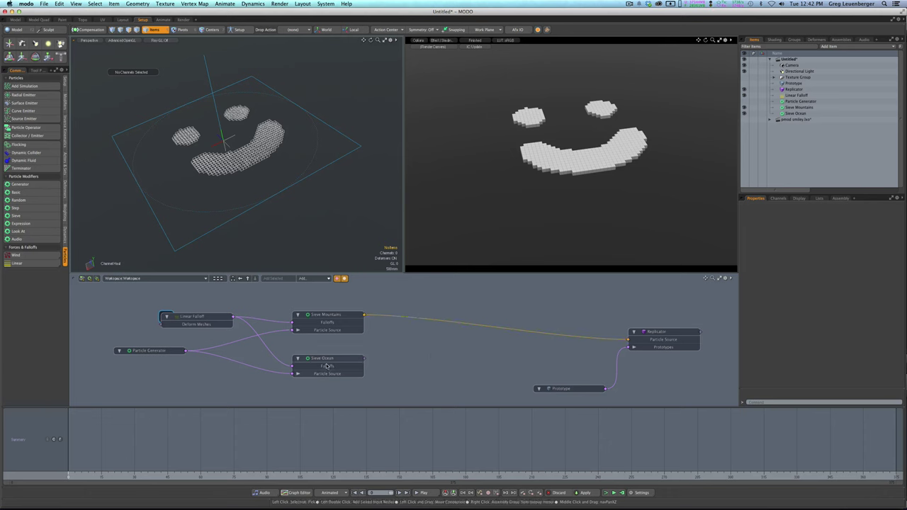
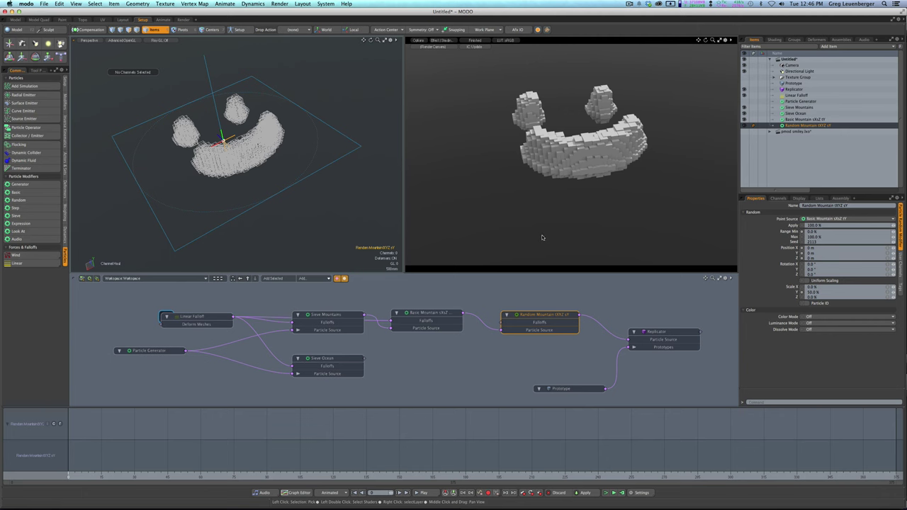
- Try 100 %, 61 % and -100 % as Random Mountain tXYZ sY's minimum range, and settle on -40 %
click(788, 232)
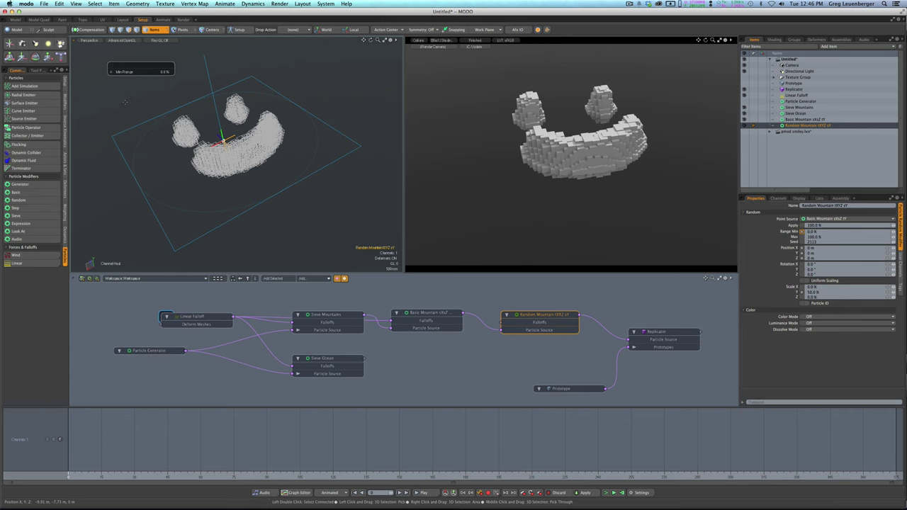
drag(125, 101, 197, 102)
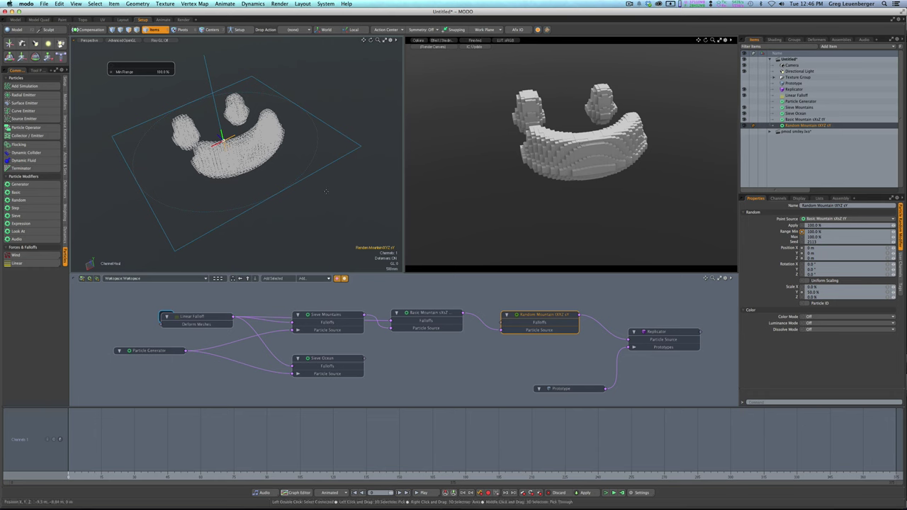
drag(234, 153, 186, 152)
drag(303, 213, 300, 213)
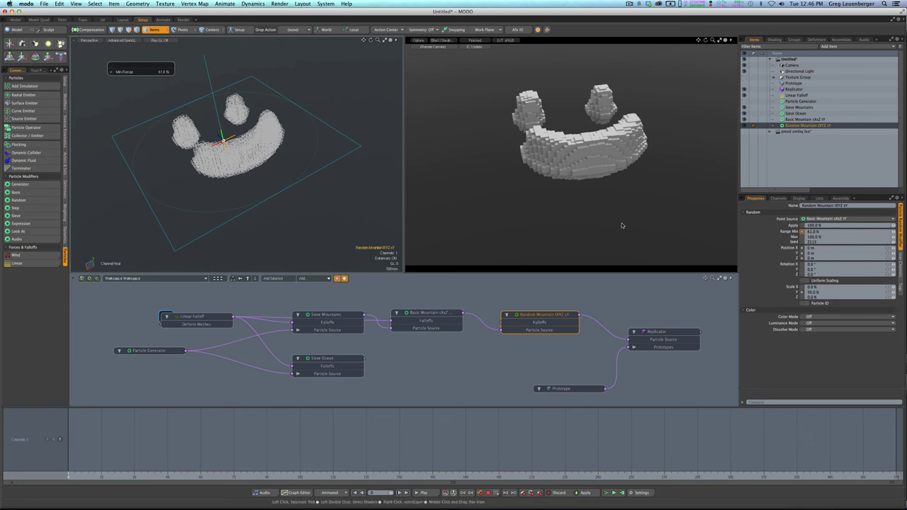
mouse_move(343, 213)
mouse_down()
mouse_move(148, 208)
mouse_move(307, 217)
mouse_move(320, 207)
mouse_move(327, 217)
mouse_up()
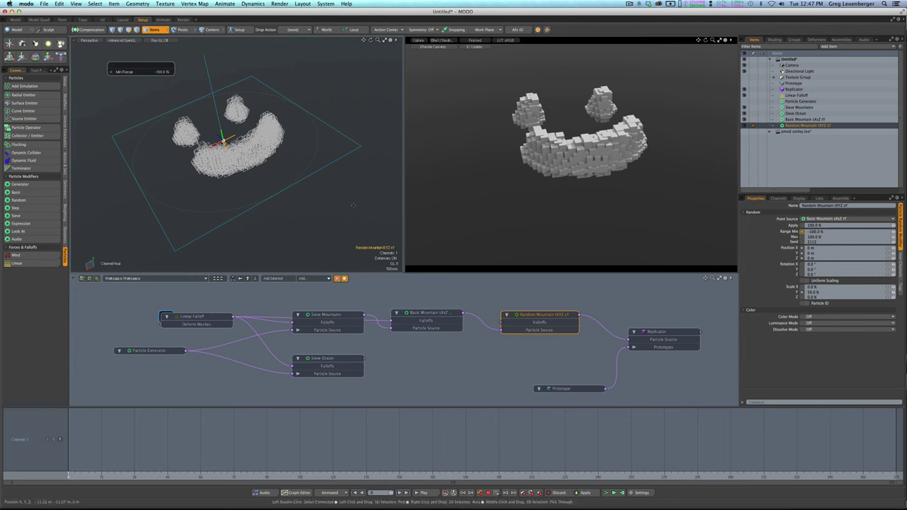
drag(301, 209, 401, 208)
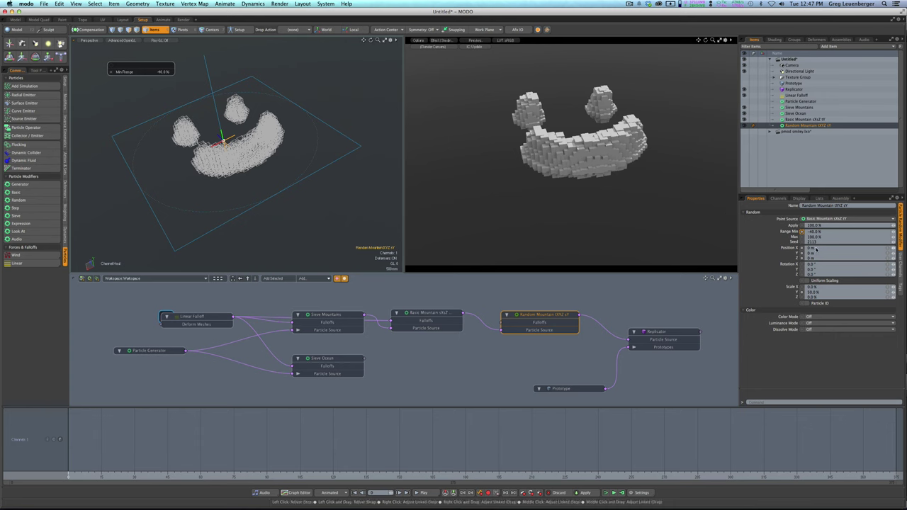
- Set Random Mountain tXYZ sY's random position to 100 mm in X and Z and 60 mm in Y
click(790, 248)
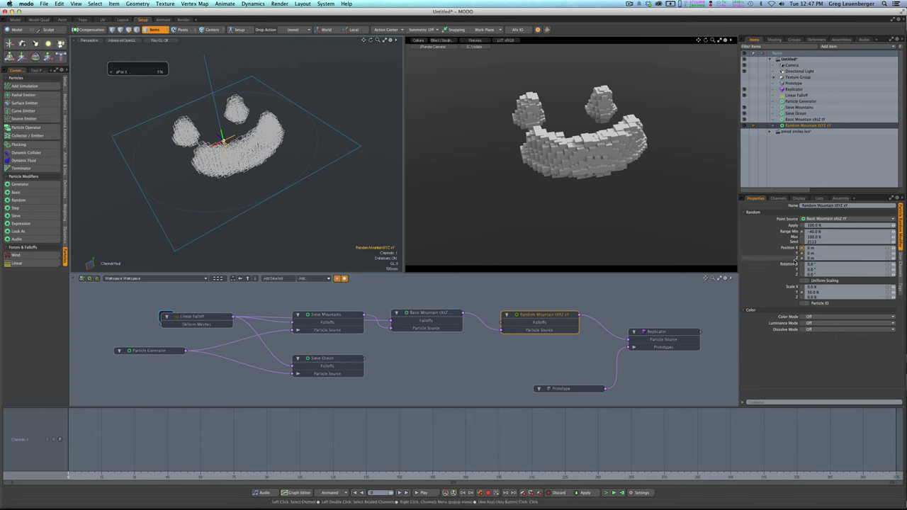
ctrl+click(791, 258)
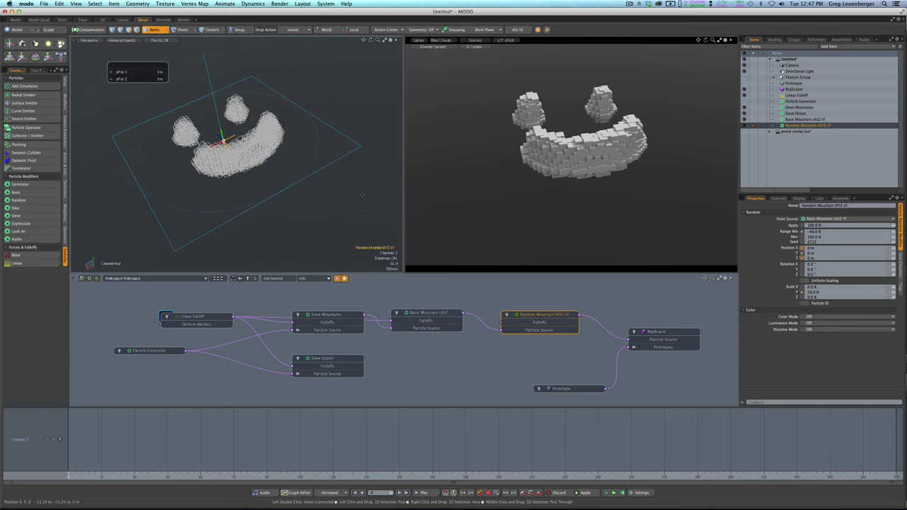
drag(362, 195, 392, 195)
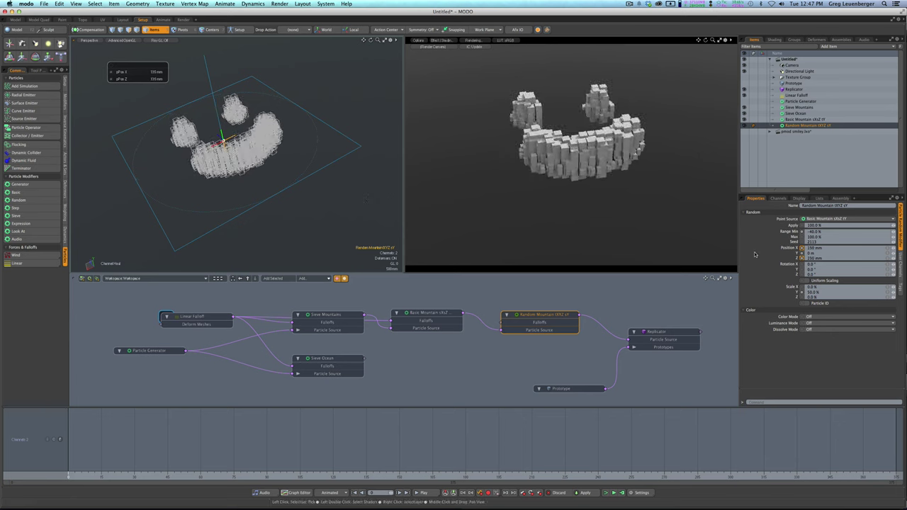
click(789, 254)
drag(333, 209, 344, 208)
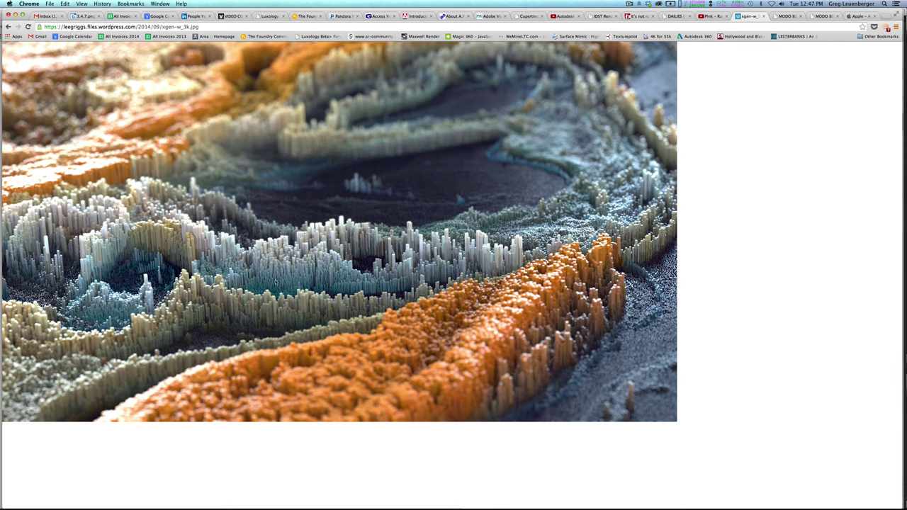
- Compare the randomized columns in MODO with the reference landscape image in Chrome, and return to MODO
key(super+Tab)
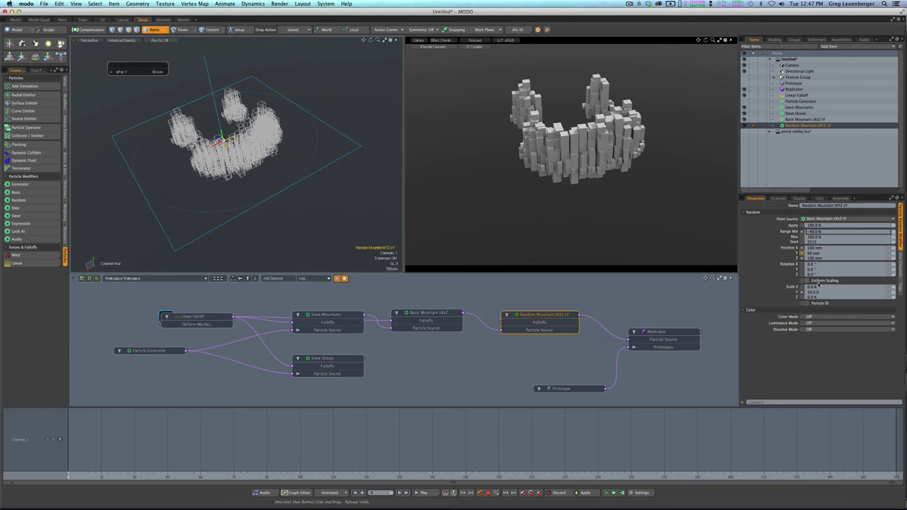
key(super+Tab)
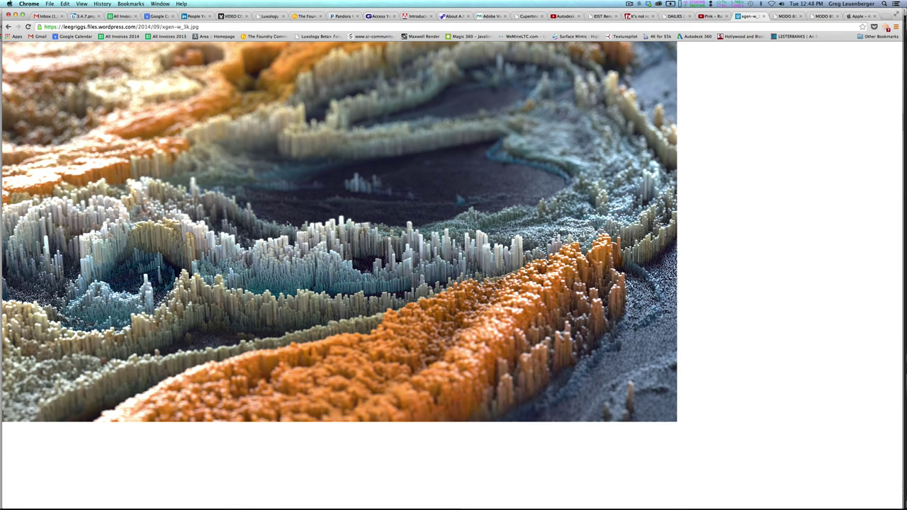
key(super+Tab)
- Insert another Random particle modifier between Random Mountain tXYZ sY and the Replicator, spacing the nodes to make room
click(610, 327)
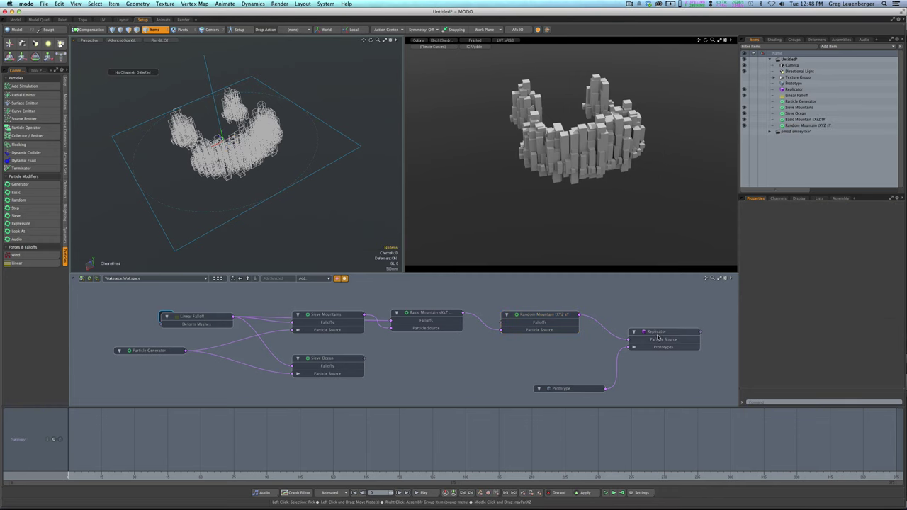
drag(662, 335, 686, 344)
drag(546, 313, 531, 314)
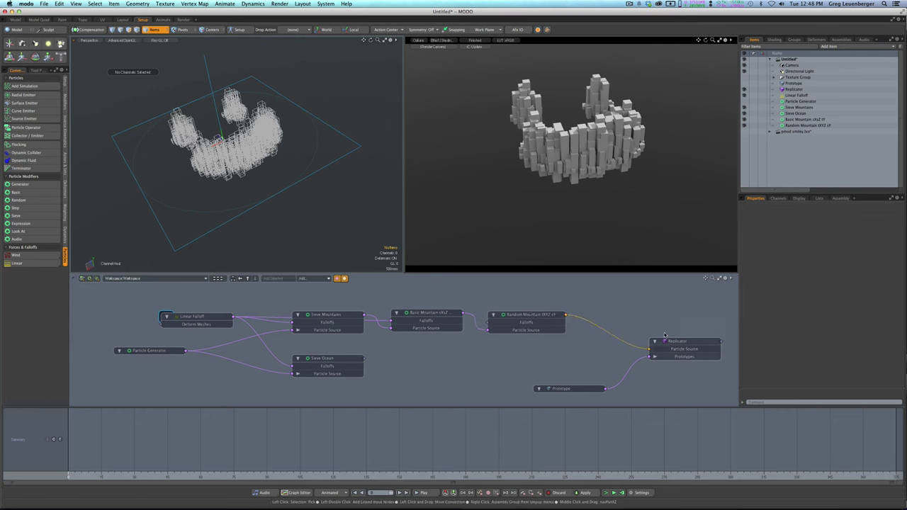
click(27, 201)
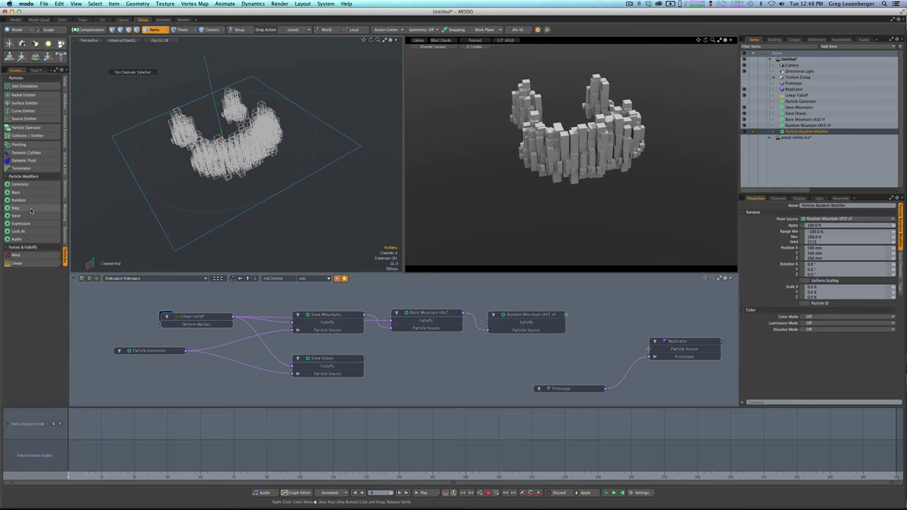
click(566, 316)
drag(702, 349, 757, 343)
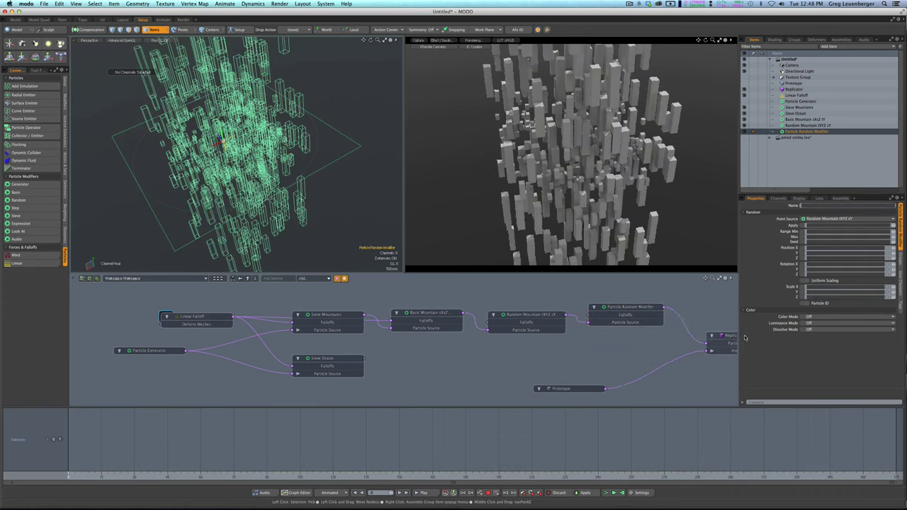
key(a)
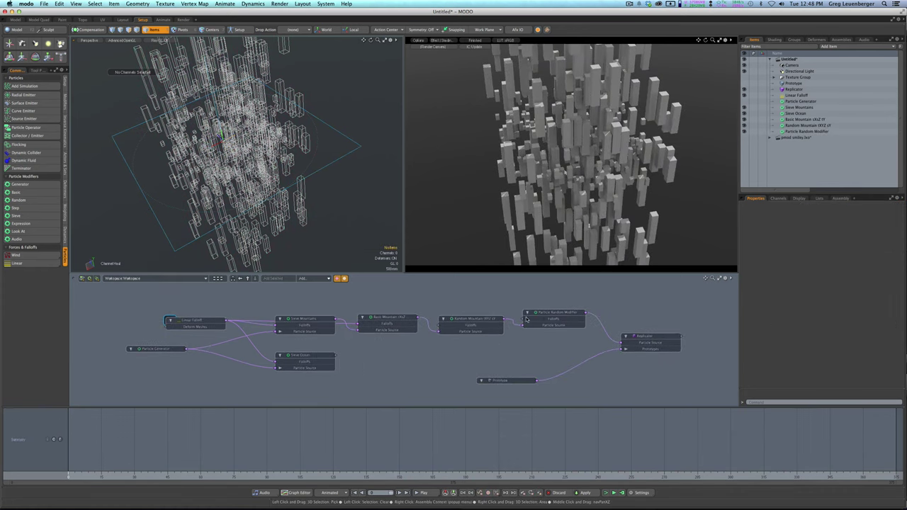
- Set the new random modifier's X, Y and Z positions to 0 m and rename it Random Mountain sXZ
click(556, 317)
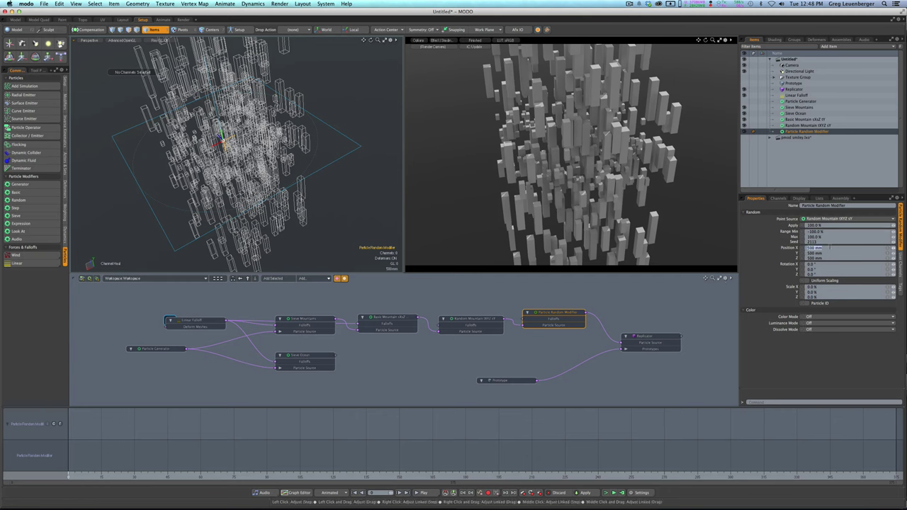
key(ctrl+Return)
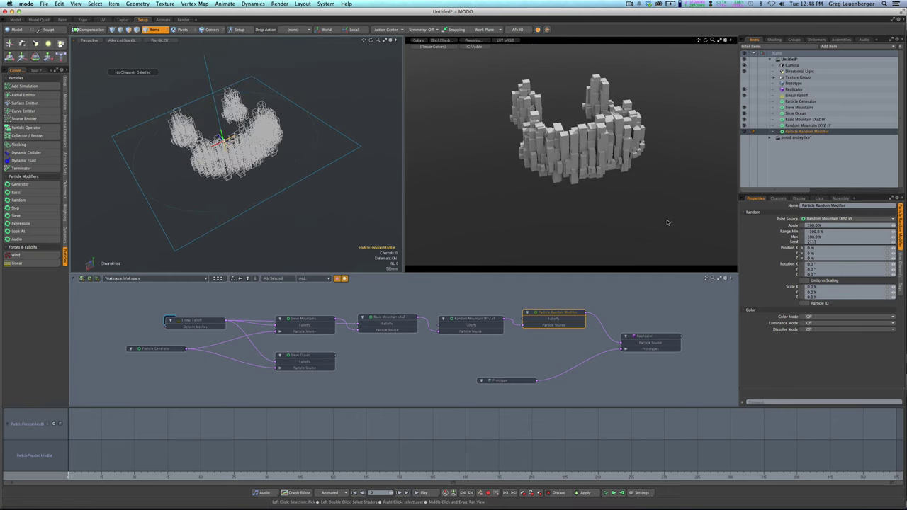
double_click(779, 132)
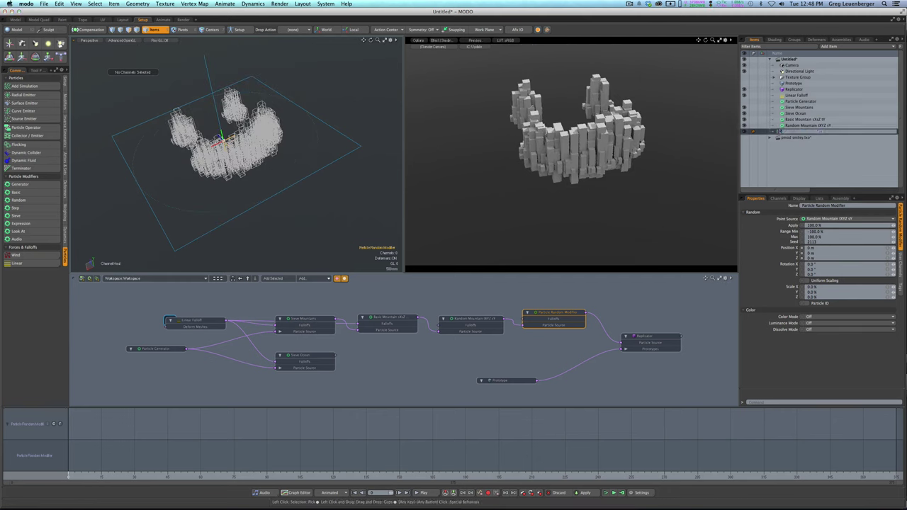
text(Random Mountain sXZ)
key(Return)
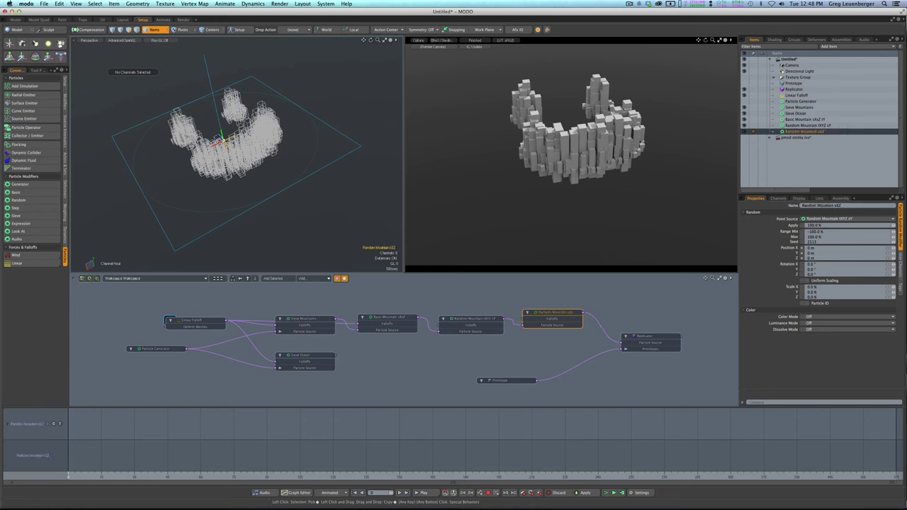
- Enable Uniform Scaling on Random Mountain sXZ and set its X and Z scale to 75 %
click(824, 281)
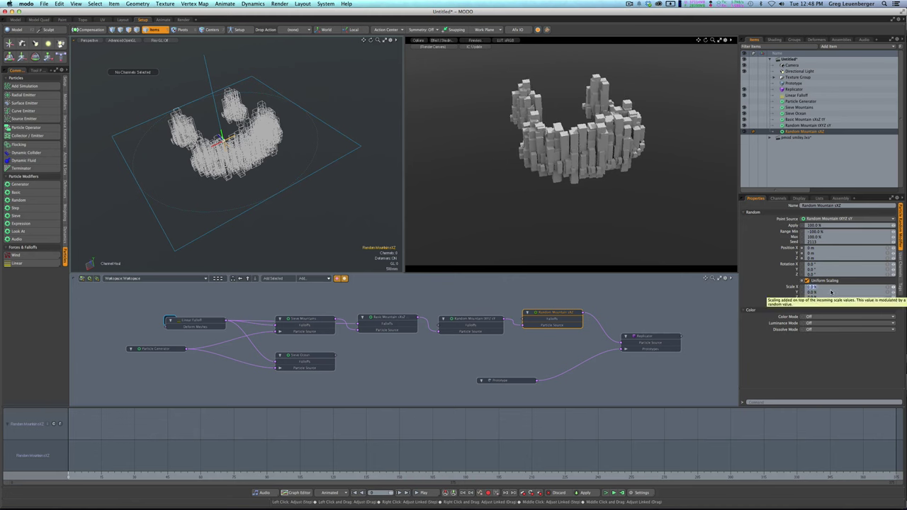
text(75)
key(Tab)
key(Tab)
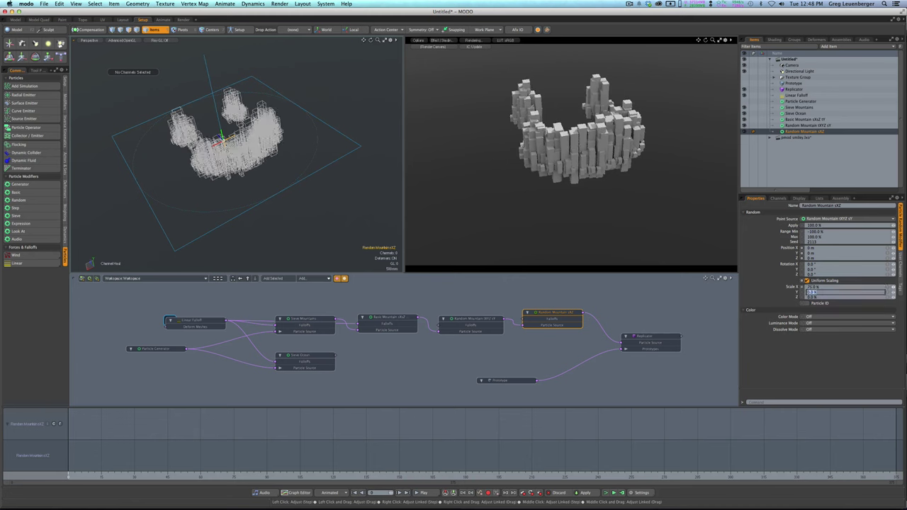
text(75)
key(Return)
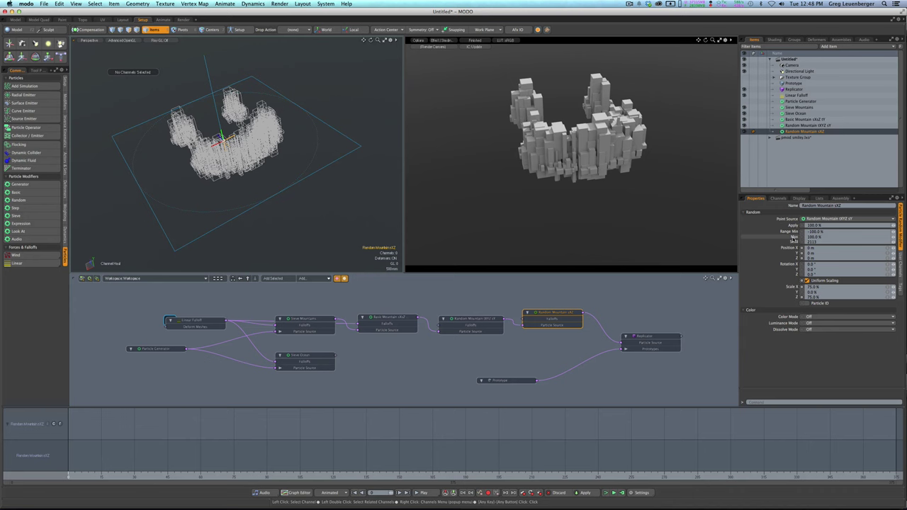
- Lower Random Mountain sXZ's maximum range to about 5 %
click(793, 238)
drag(360, 219, 341, 219)
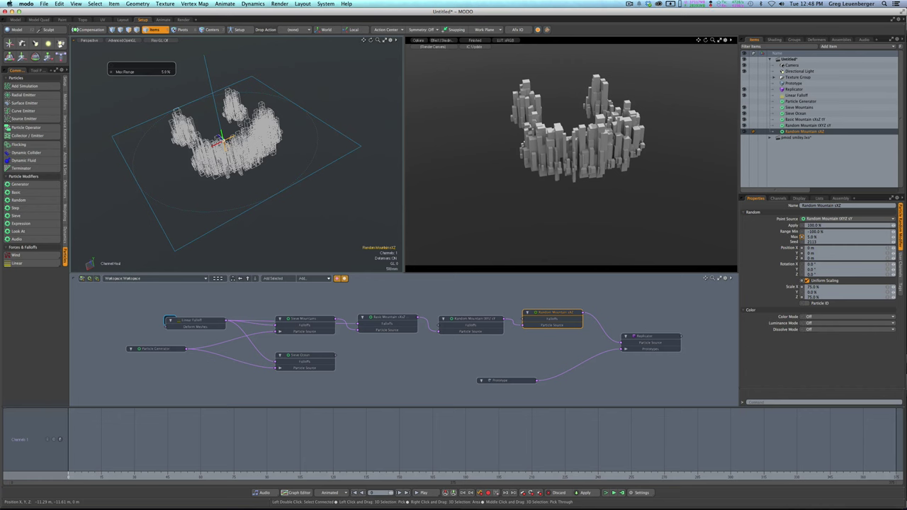
drag(317, 221, 332, 220)
- Try a different random Y position on Random Mountain tXYZ sY, and undo the change
click(495, 321)
click(796, 253)
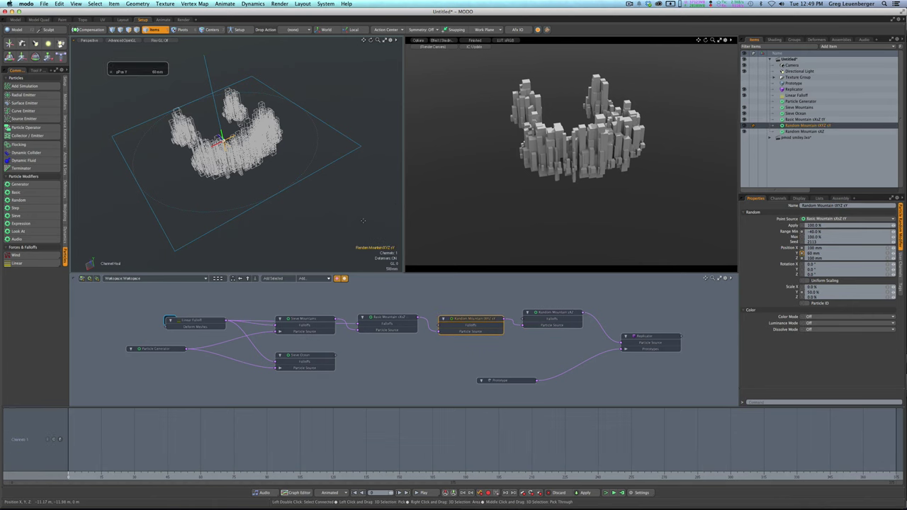
drag(334, 225, 357, 225)
key(super+z)
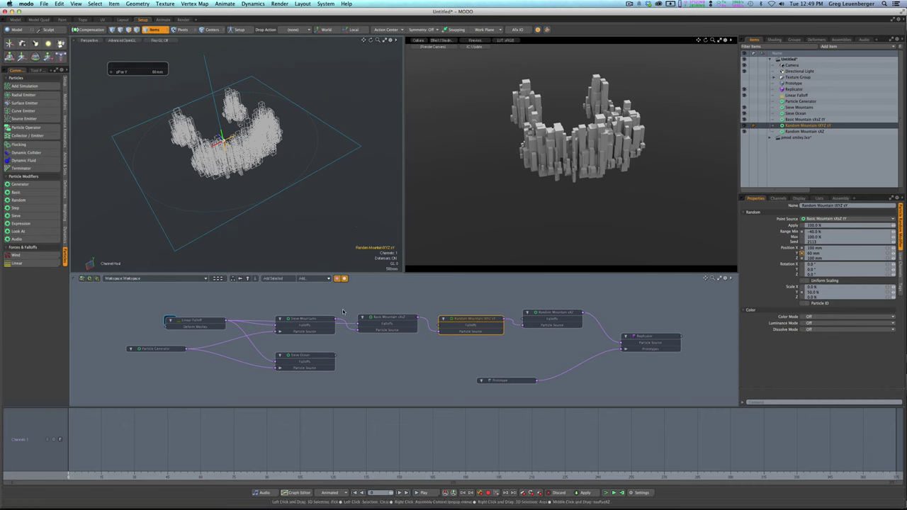
- Spread the Replicator and Prototype nodes apart and connect Sieve Ocean to the Replicator's Particle Source
drag(653, 338, 667, 344)
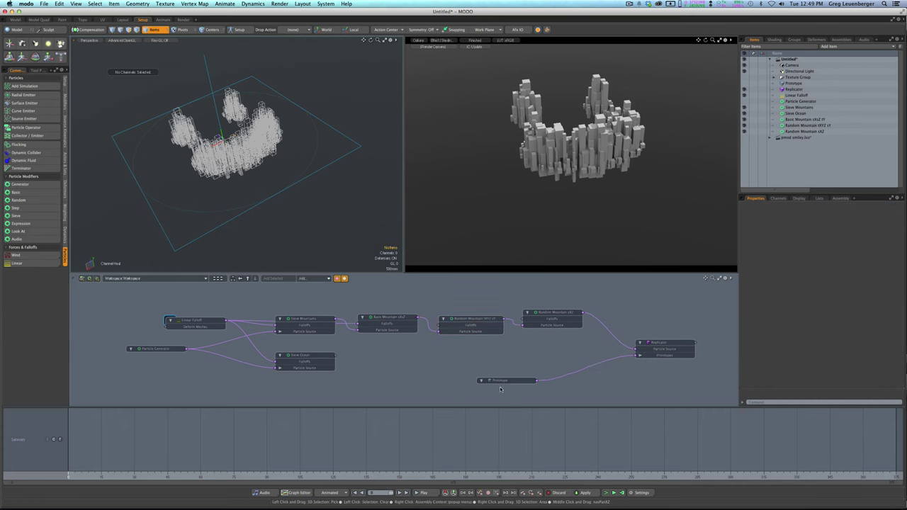
drag(496, 381, 474, 384)
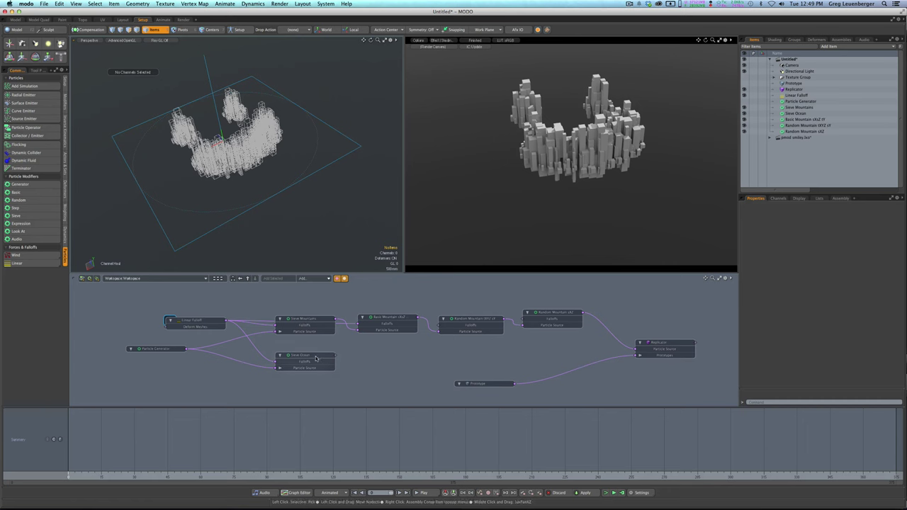
drag(334, 355, 648, 352)
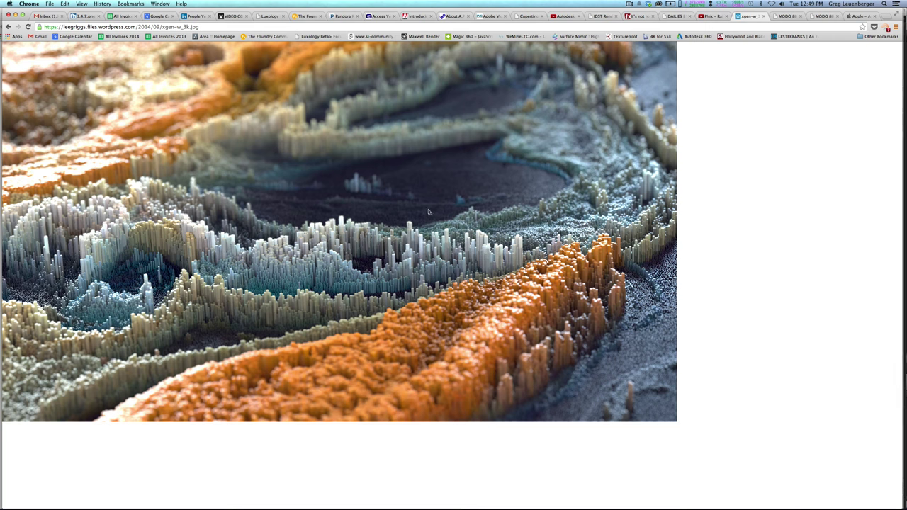
- Return from Chrome to MODO and add a second Replicator item to the scene
key(super+Tab)
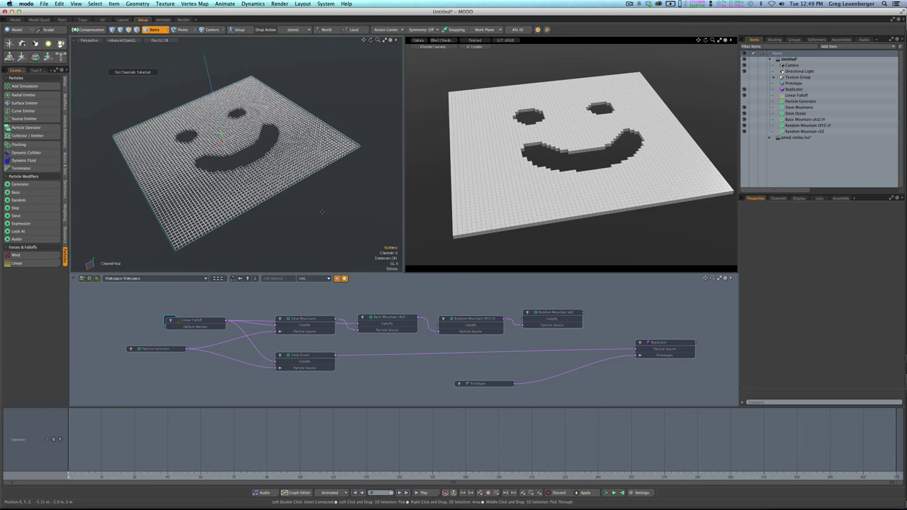
click(827, 46)
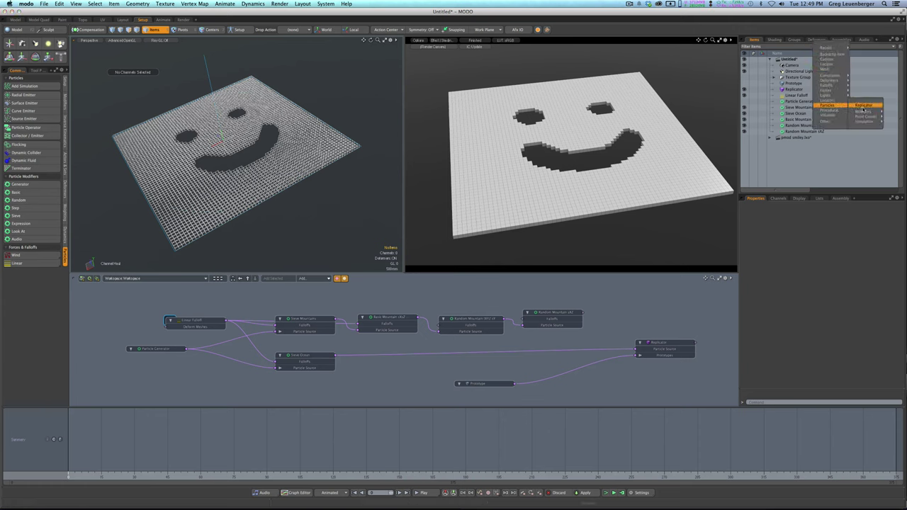
mouse_move(864, 118)
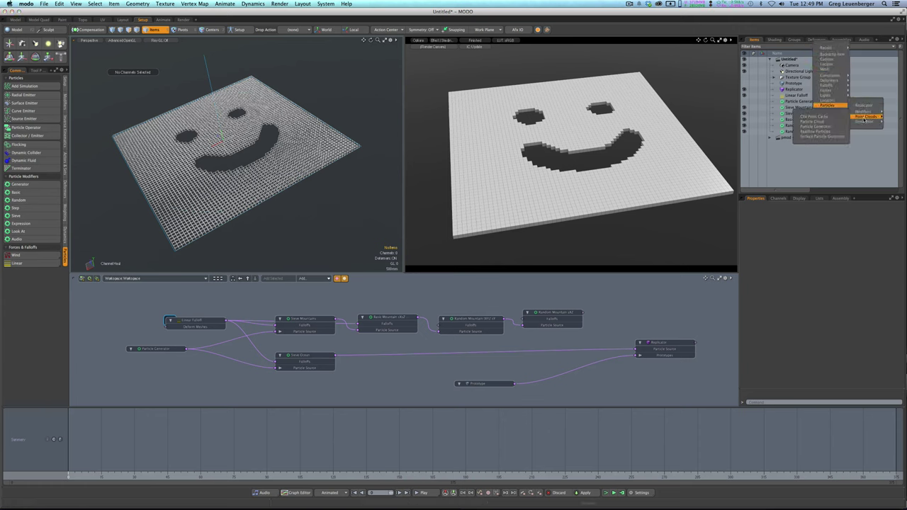
click(831, 138)
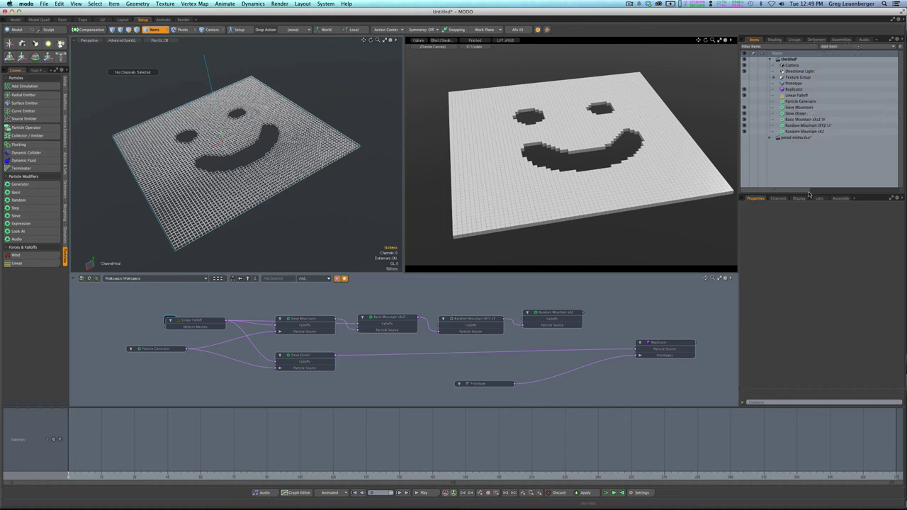
click(774, 39)
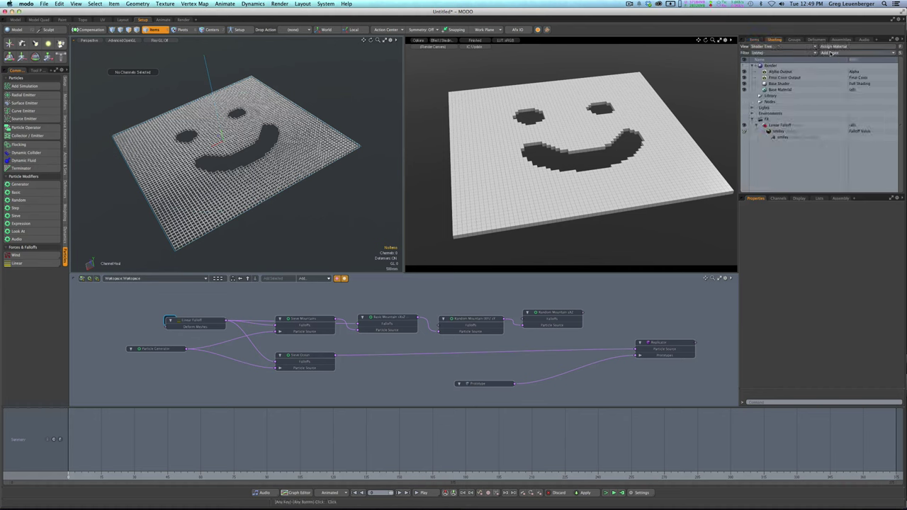
click(834, 52)
mouse_move(821, 104)
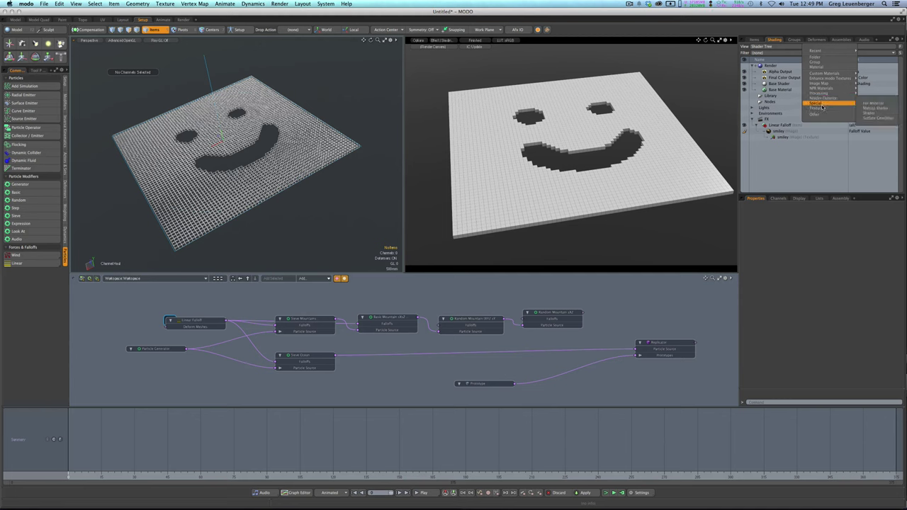
click(842, 198)
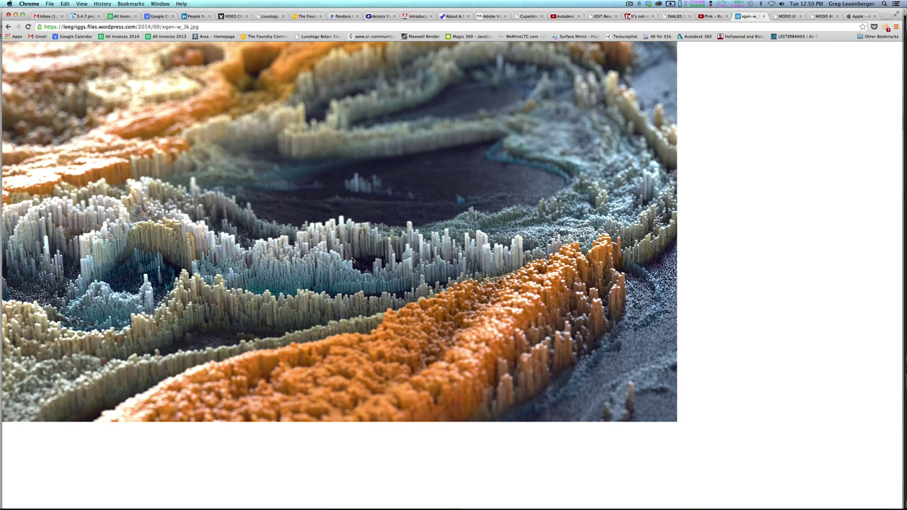
- Switch back to MODO and set the Particle Generator's X and Z counts to 128
key(super+Tab)
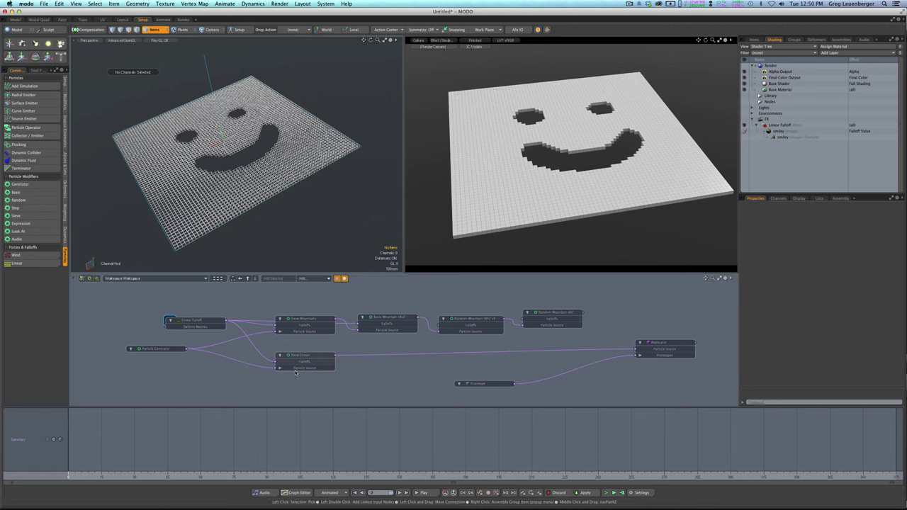
click(157, 349)
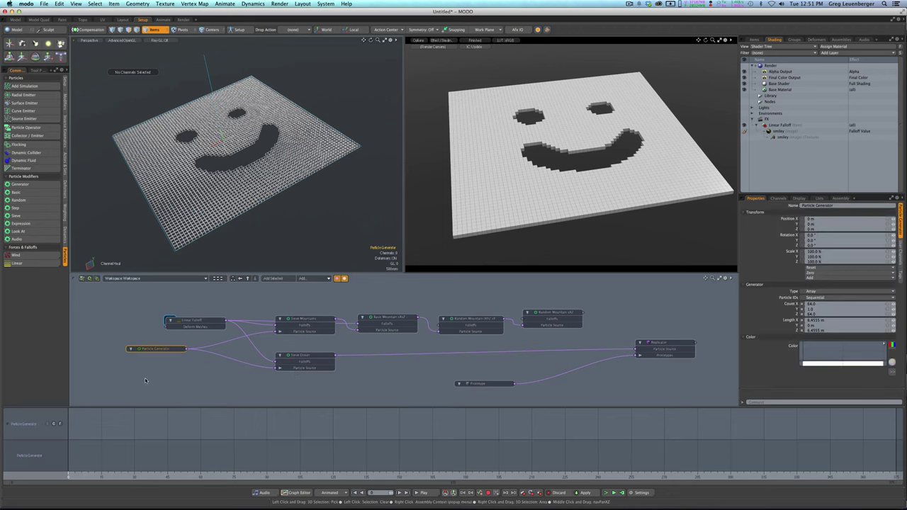
click(827, 306)
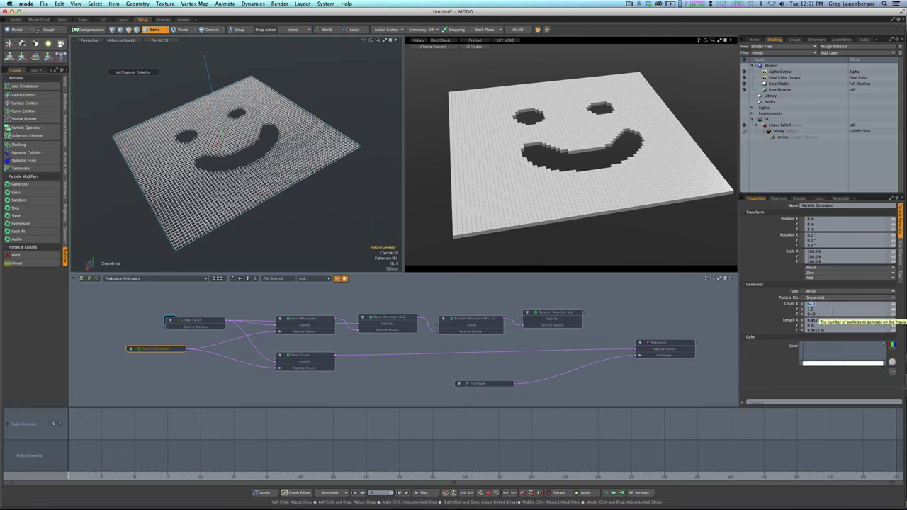
text(128)
key(Tab)
key(Tab)
text(128)
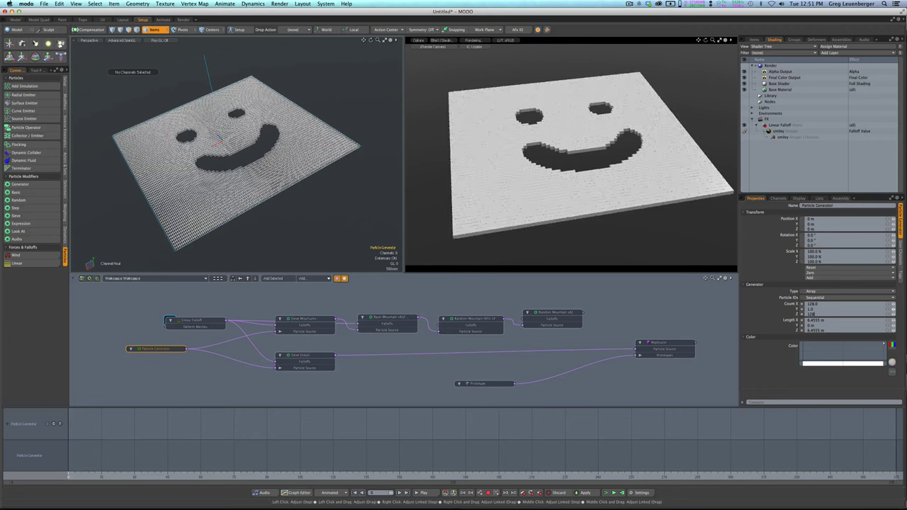
key(Return)
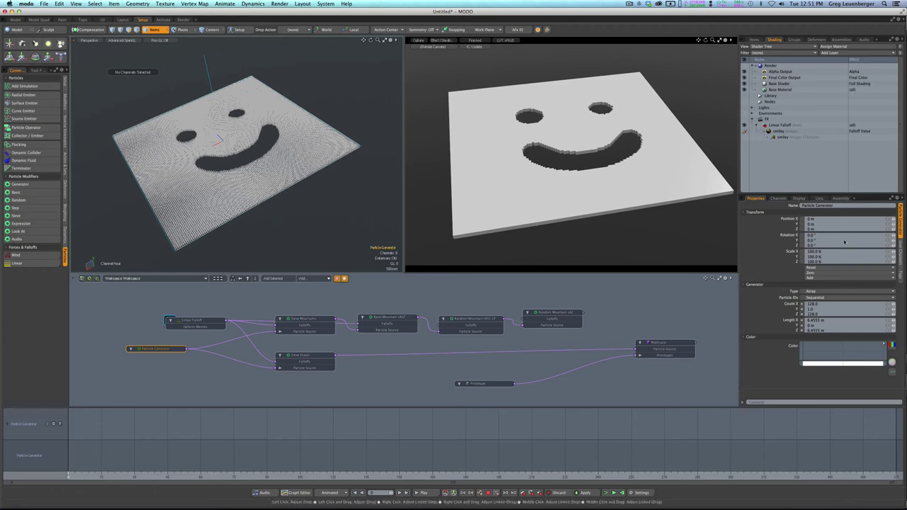
- Set the Replicator's display density to 5%
click(756, 41)
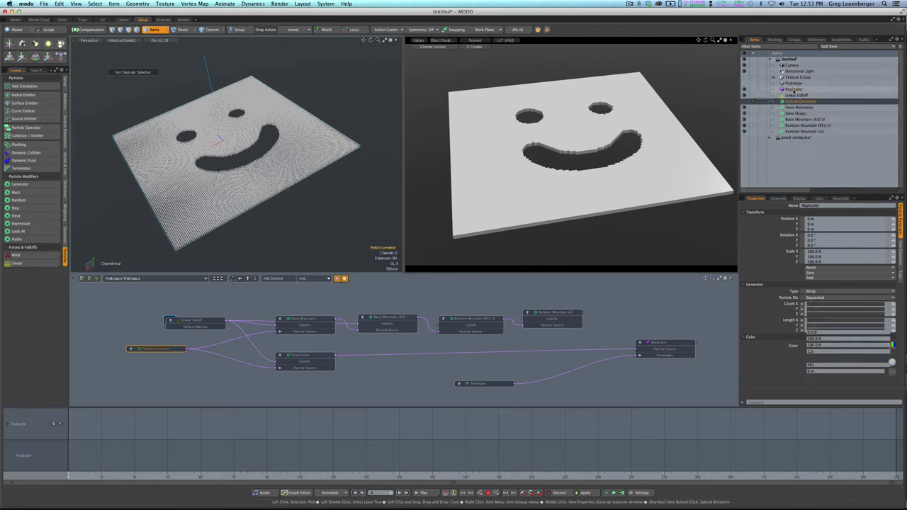
click(793, 90)
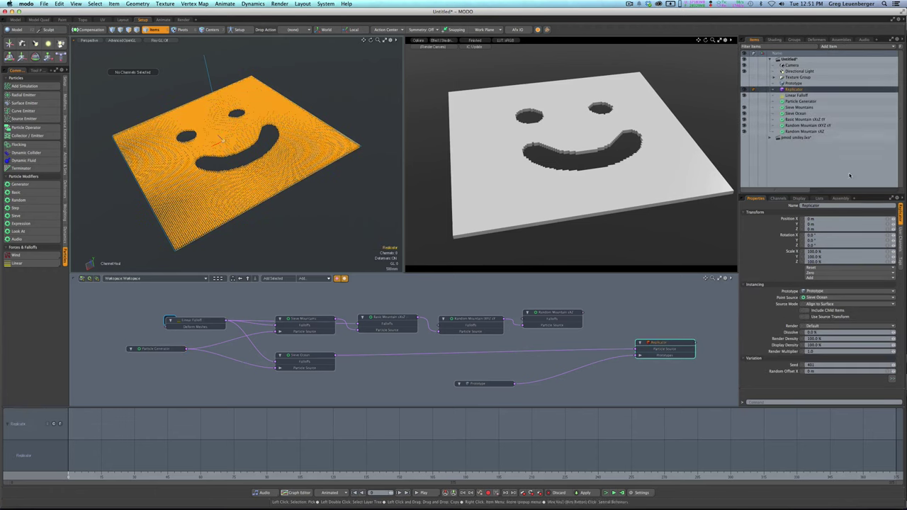
click(828, 345)
text(8)
key(Return)
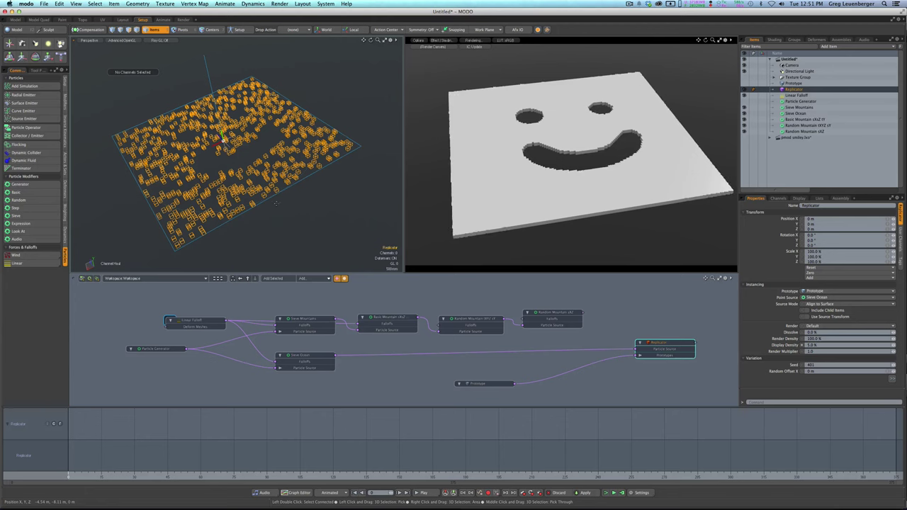
- Scale all polygons of the Prototype cube down uniformly about its centre
alt+drag(299, 225, 316, 244)
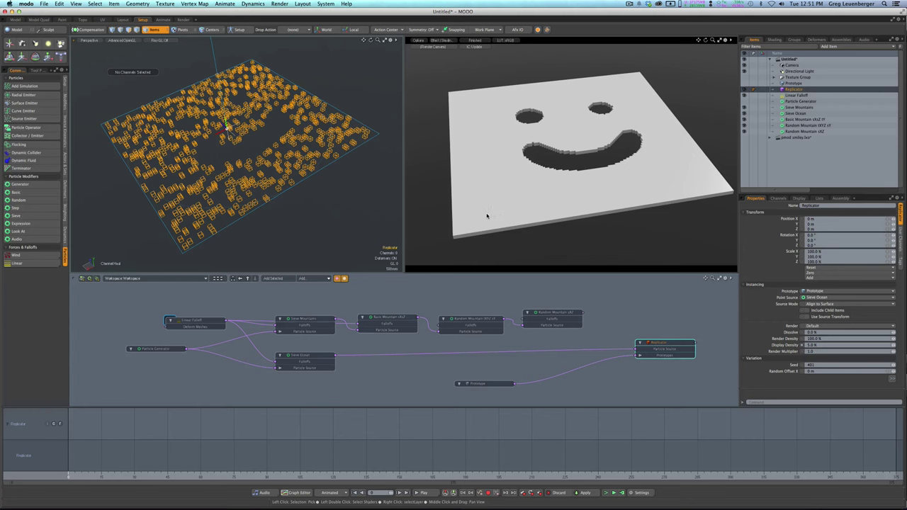
click(792, 84)
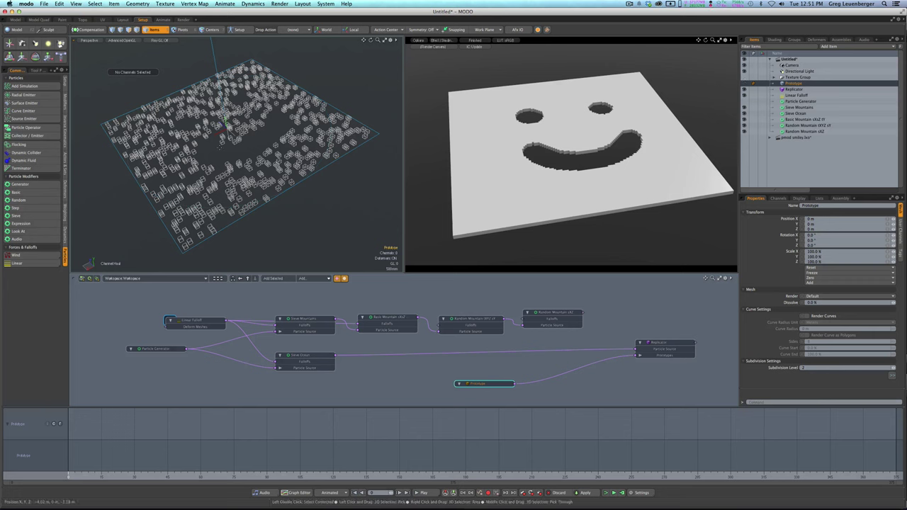
ctrl+alt+drag(277, 135, 307, 121)
double_click(263, 134)
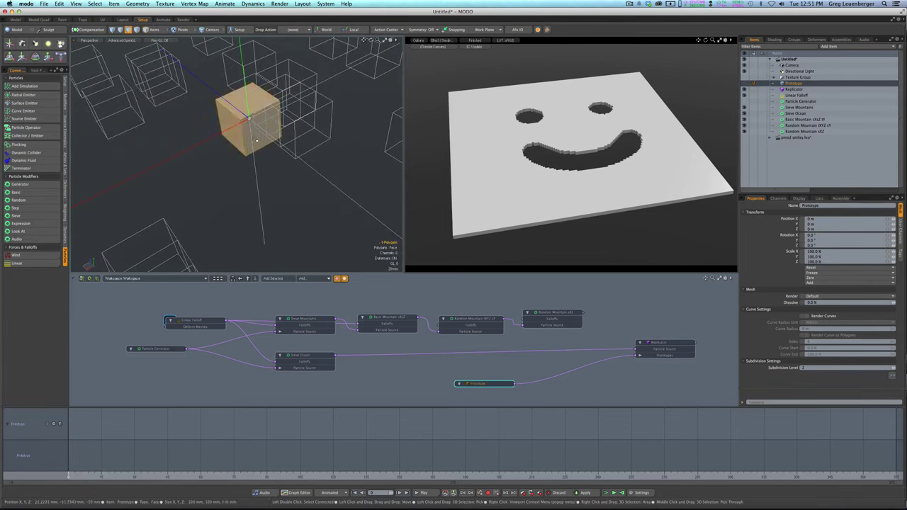
click(288, 194)
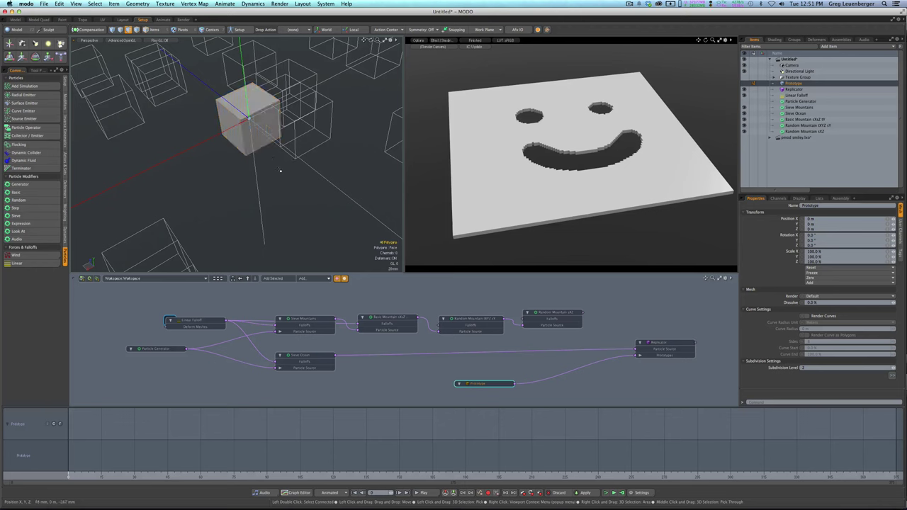
key(w)
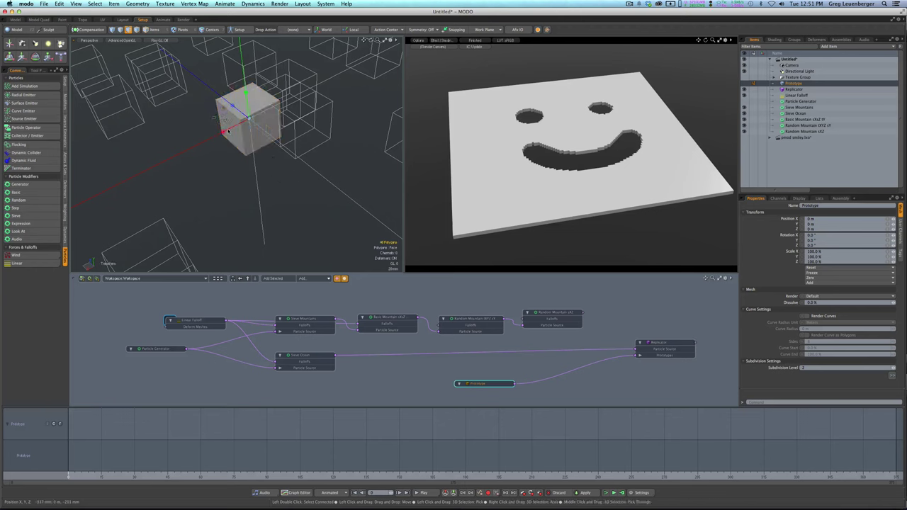
drag(249, 119, 236, 131)
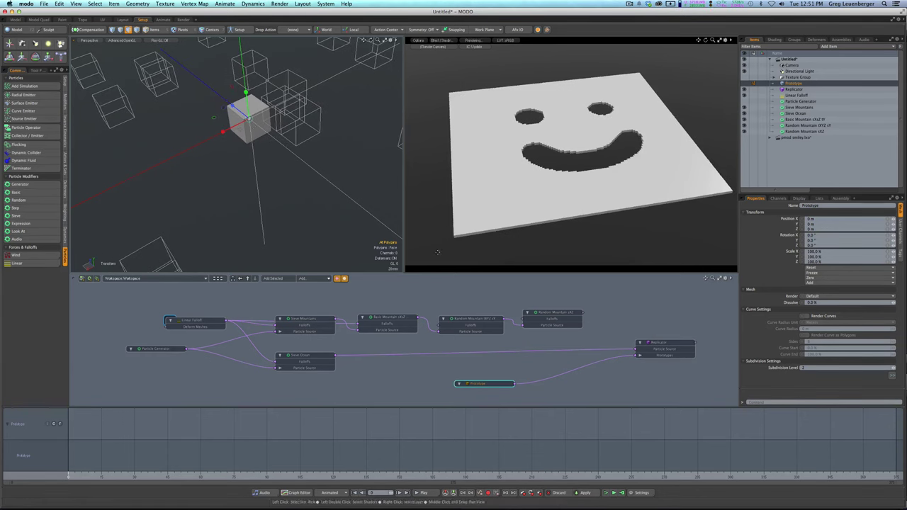
- Shrink the Prototype cube further and fine-tune its size to leave narrow gaps between the replicated cubes in the render preview
scroll(447, 243, up, 10)
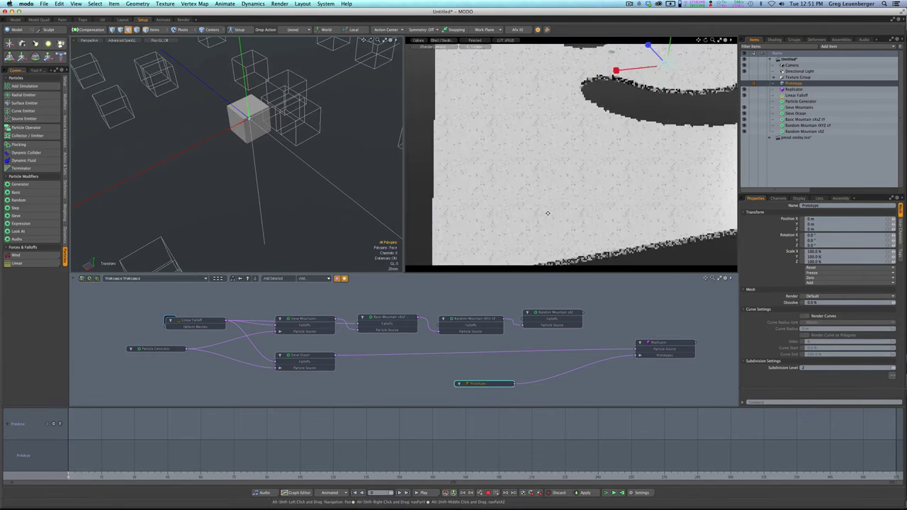
scroll(488, 219, up, 5)
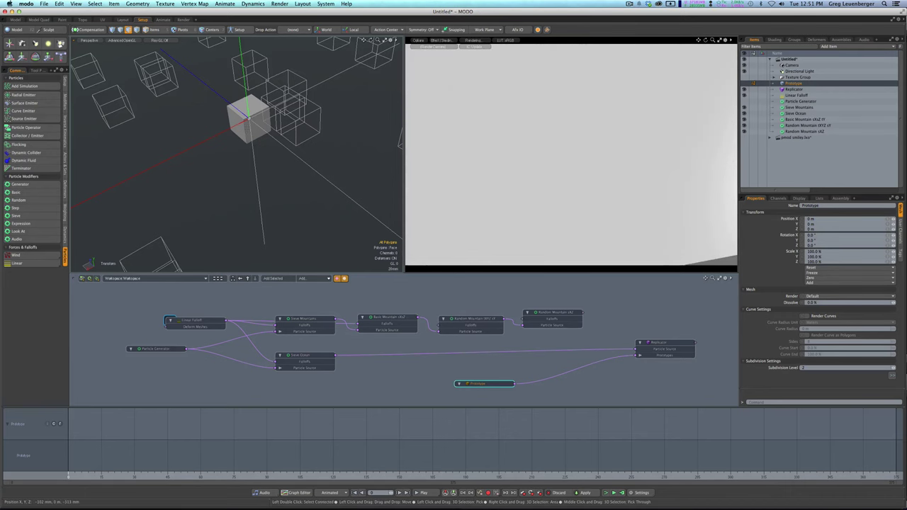
scroll(251, 138, up, 1)
key(r)
drag(249, 119, 234, 119)
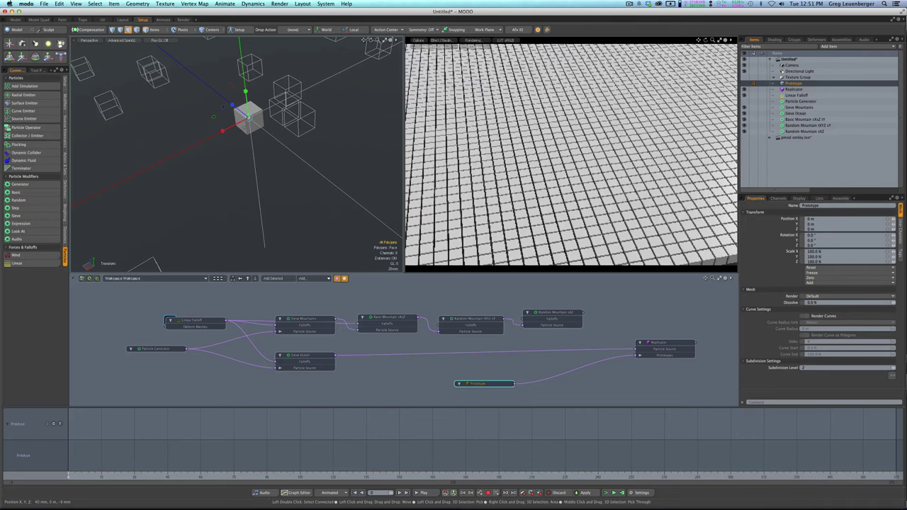
drag(247, 121, 249, 122)
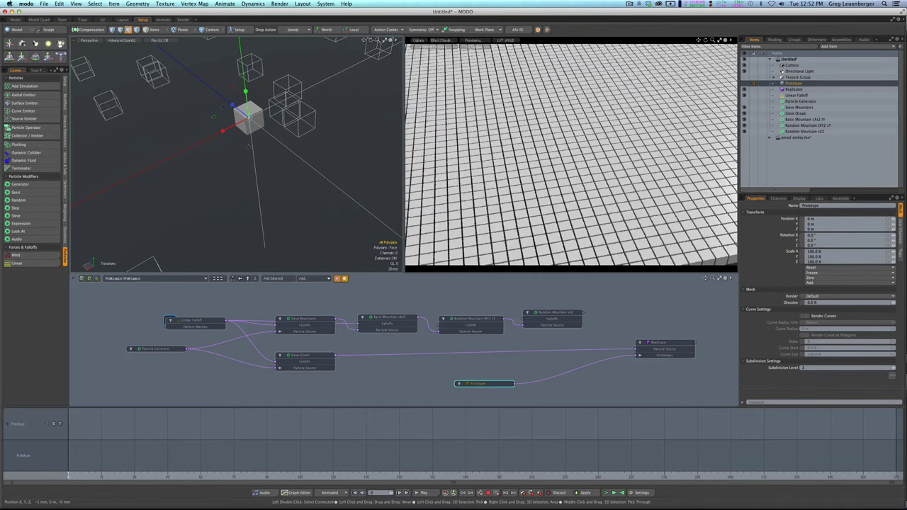
key(space)
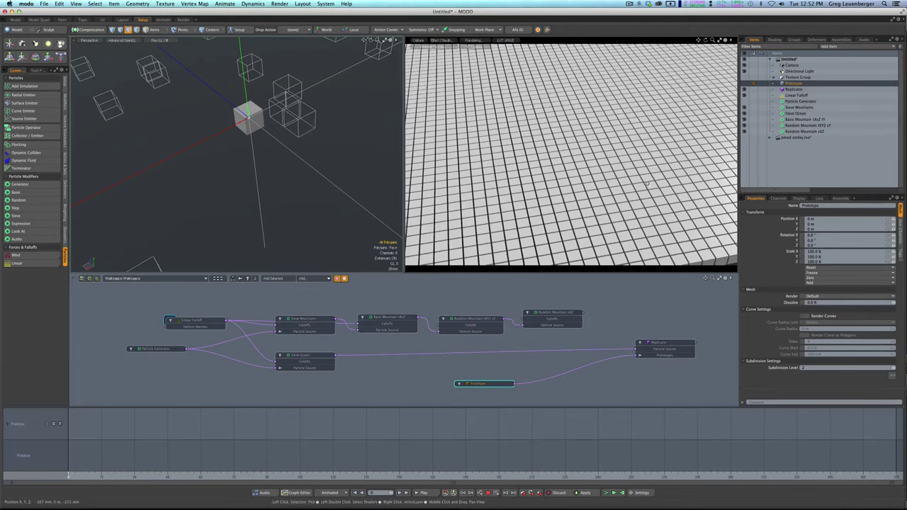
- Connect the last Random Mountain modifier in the mountain chain to the Replicator's Particle Source
ctrl+alt+drag(581, 156, 469, 190)
alt+shift+drag(622, 196, 548, 215)
mouse_move(628, 207)
alt+shift+mouse_down()
mouse_move(589, 227)
mouse_move(585, 246)
alt+shift+mouse_up()
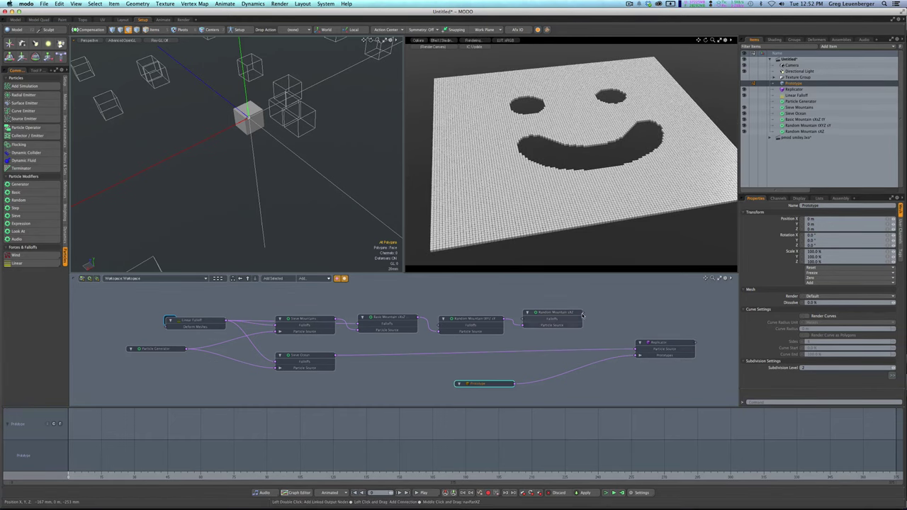
drag(584, 314, 637, 352)
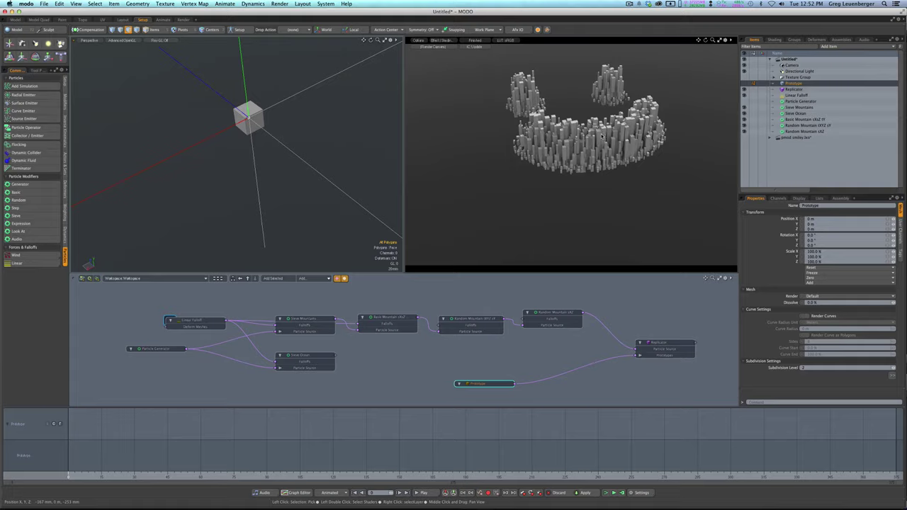
- Compare the mountain columns in MODO's render preview with the xgen reference image in Chrome
key(super+Tab)
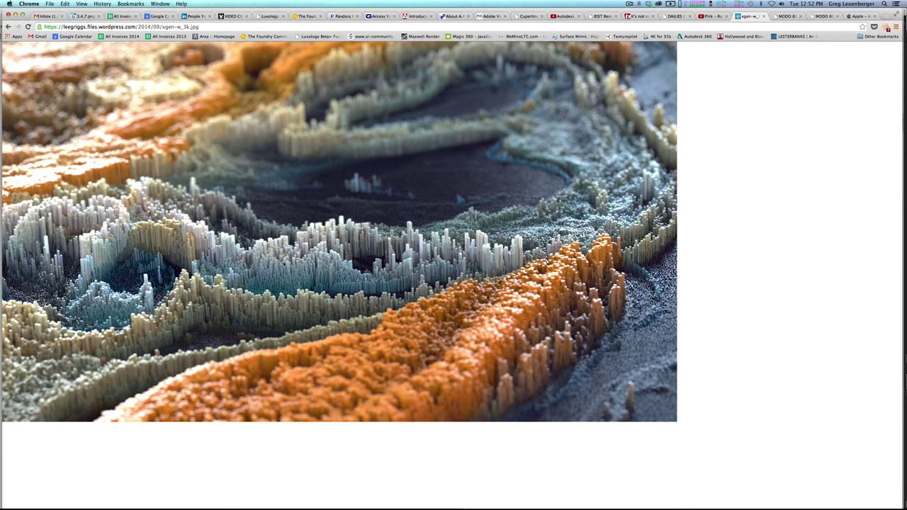
key(super+Tab)
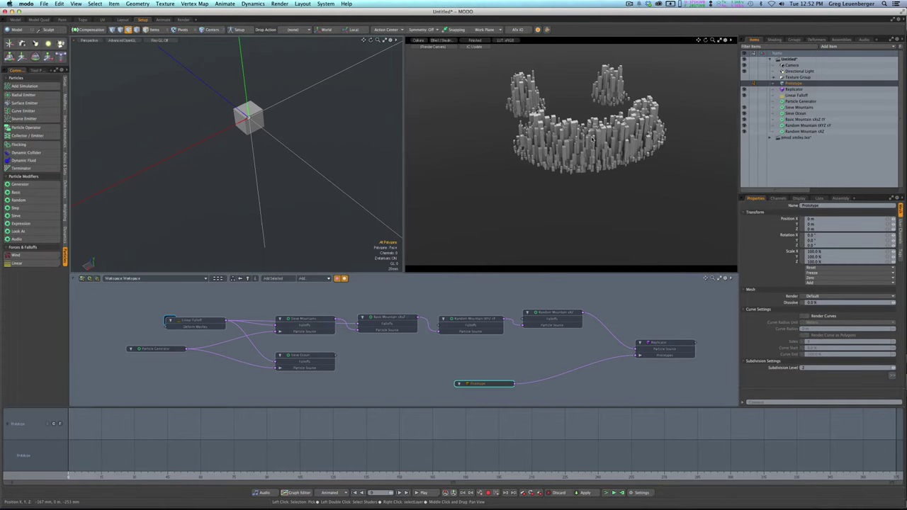
key(super+Tab)
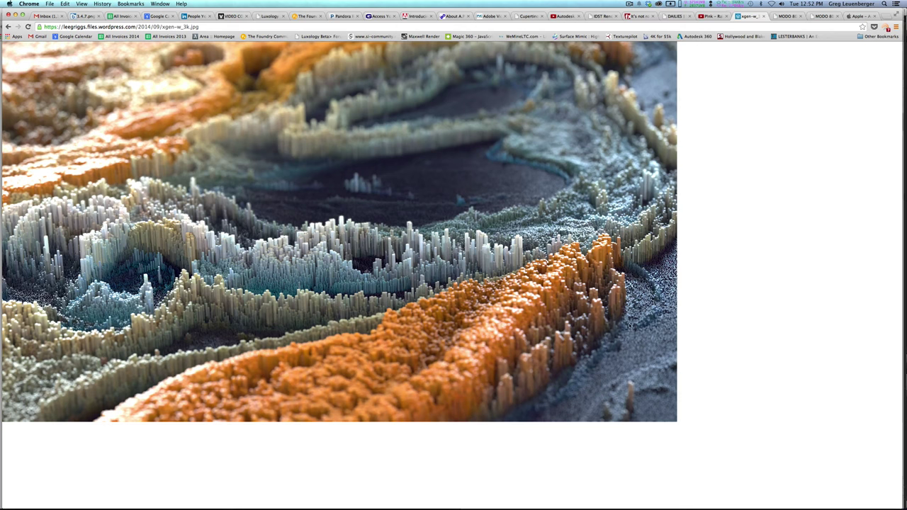
key(super+Tab)
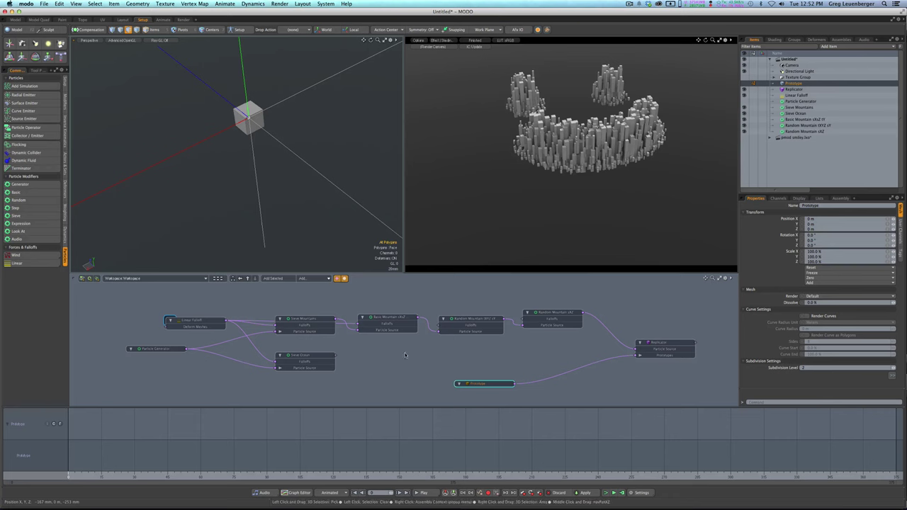
- Reconnect Sieve Ocean to the Replicator's Particle Source and insert a Random particle modifier between the two nodes
drag(336, 358, 654, 356)
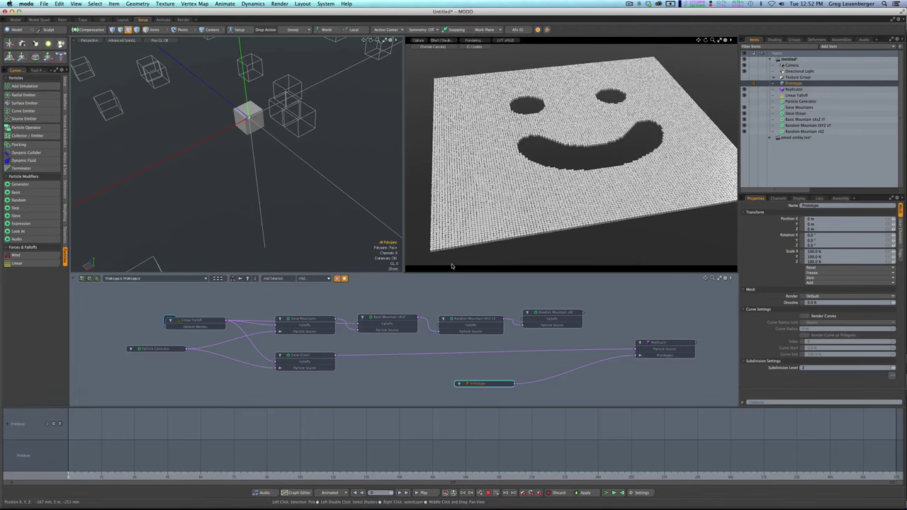
click(457, 353)
key(Delete)
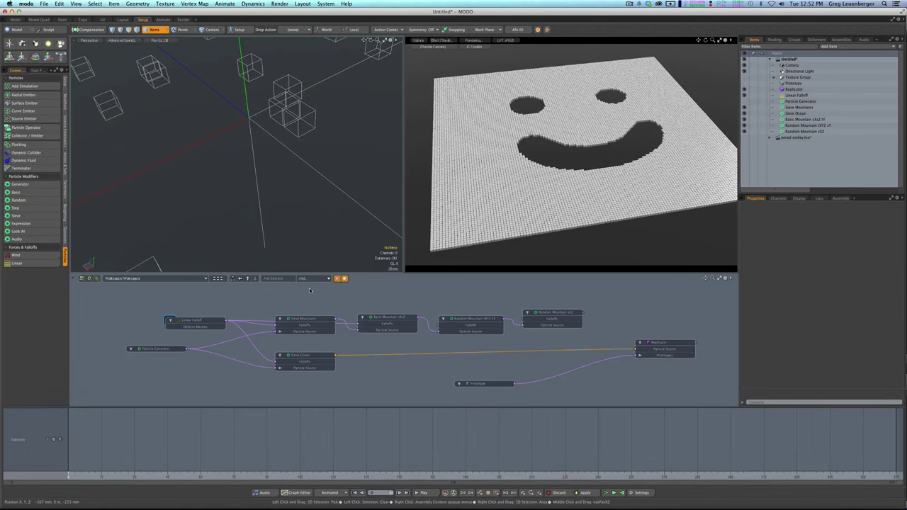
click(21, 201)
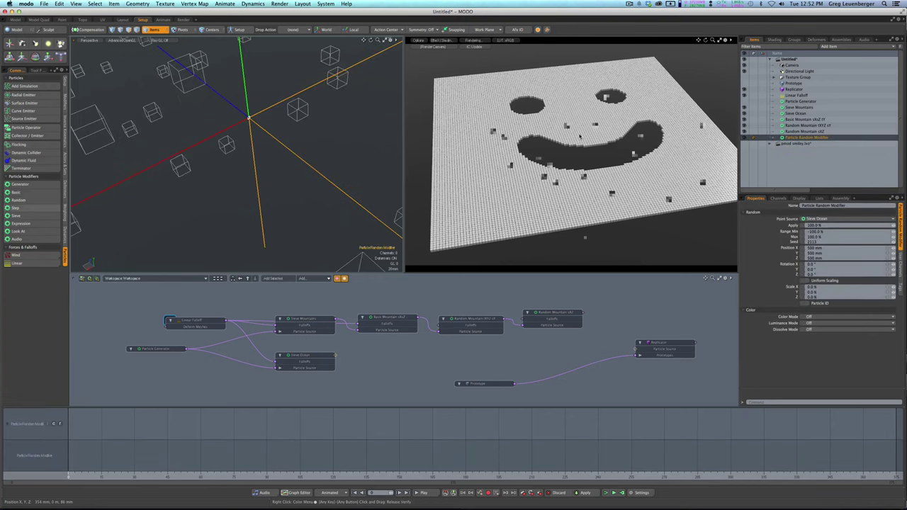
drag(557, 305, 464, 355)
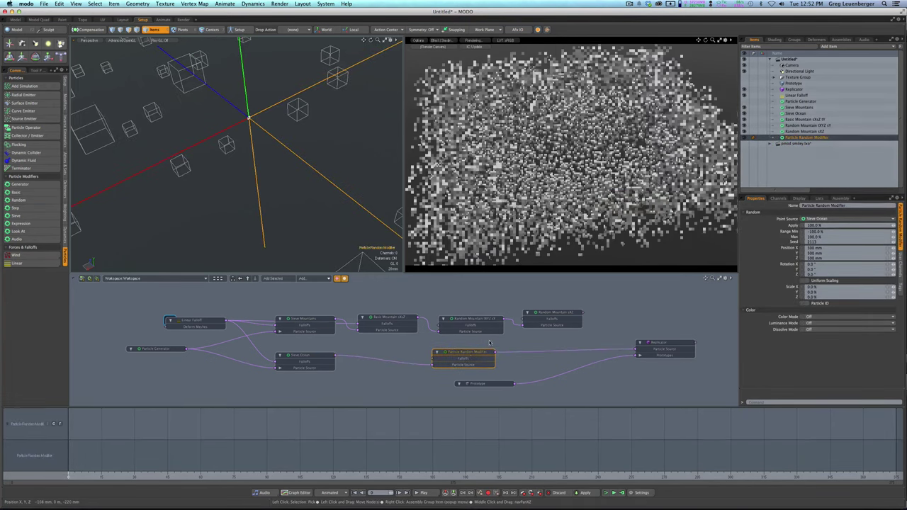
- Rename the new particle random modifier to "Random Ocean tXYZ sXZ"
double_click(801, 138)
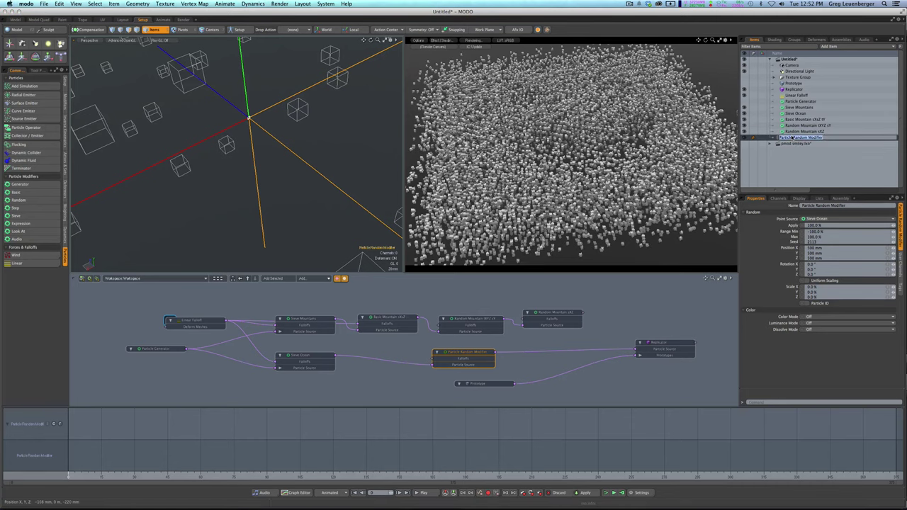
text(Random Ord)
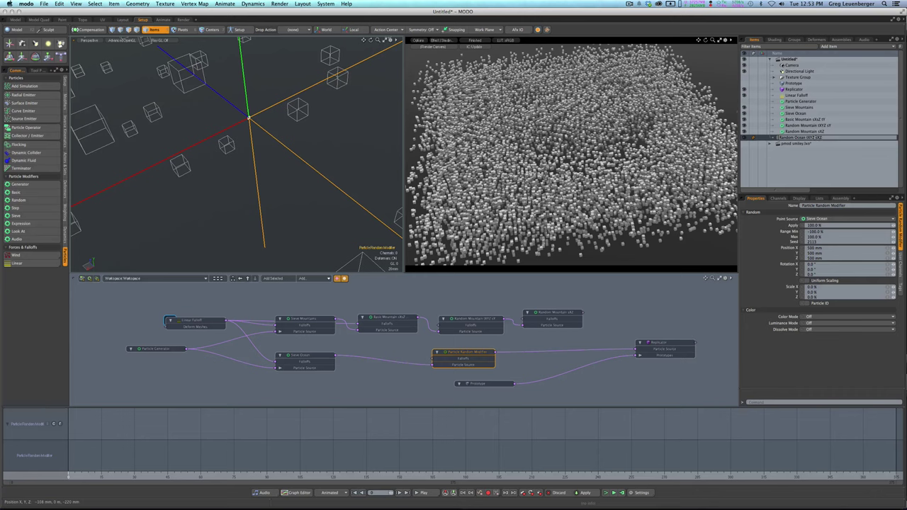
key(Return)
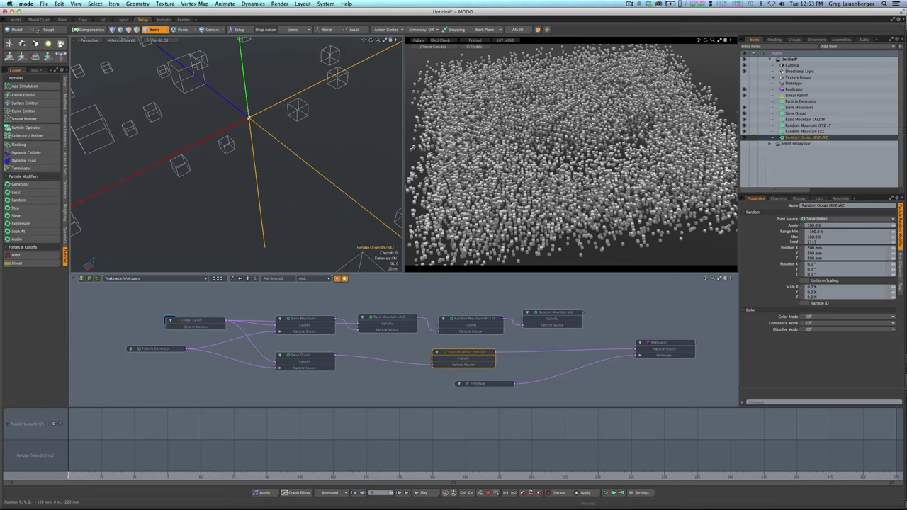
- Set the ocean modifier's random Position X, Y and Z to 0 and turn off viewport visibility for the particle items
click(830, 247)
text(0)
key(ctrl+Return)
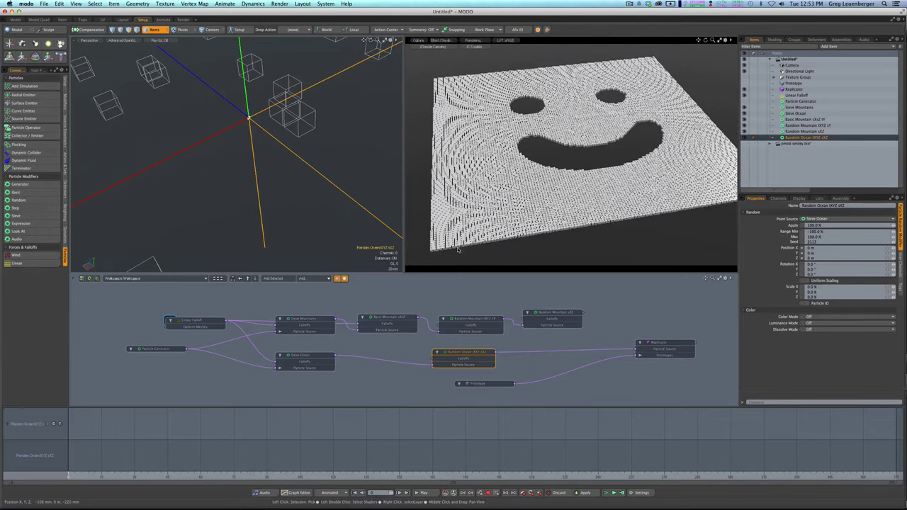
ctrl+alt+drag(553, 177, 640, 149)
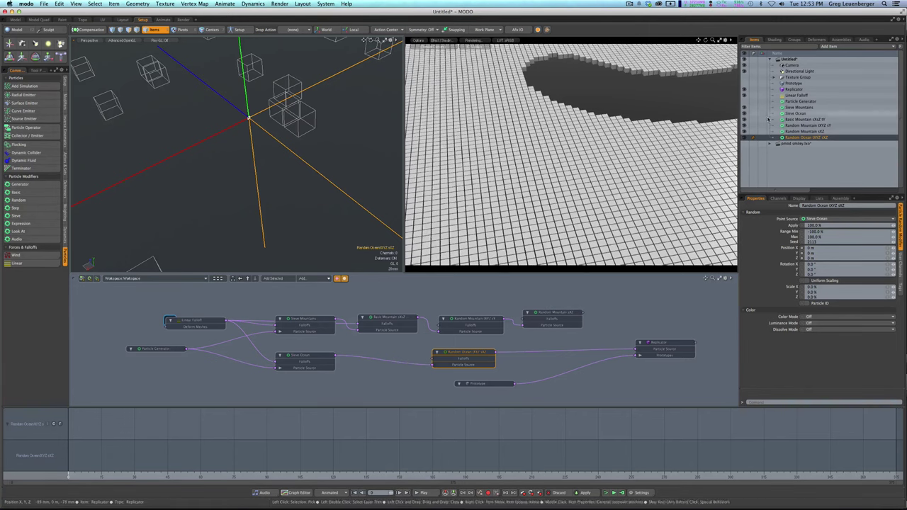
click(744, 112)
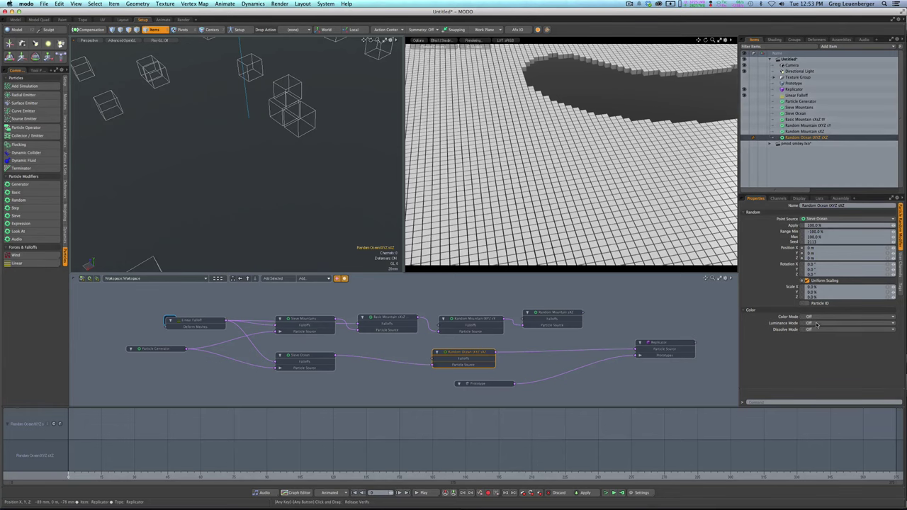
- Enable Uniform Scaling on the ocean modifier and set its random scale to X 15%, Y 20% and Z 15%
click(821, 282)
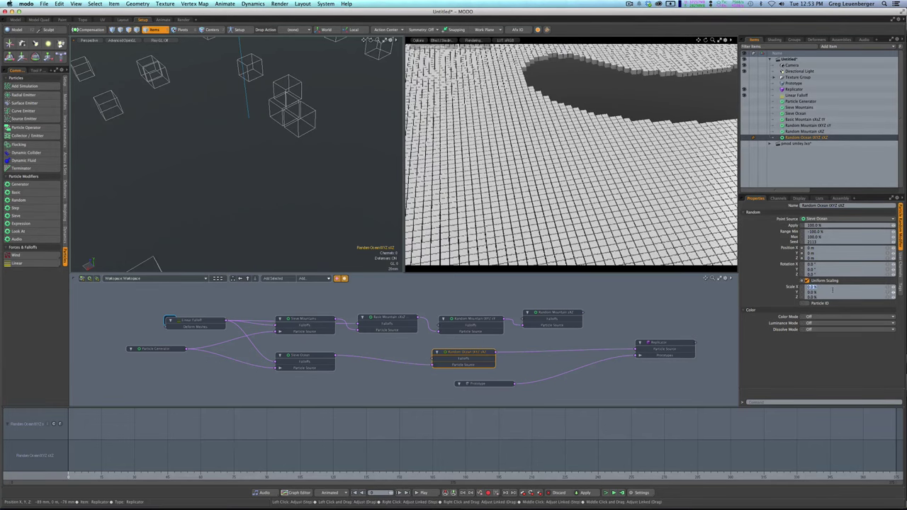
key(Tab)
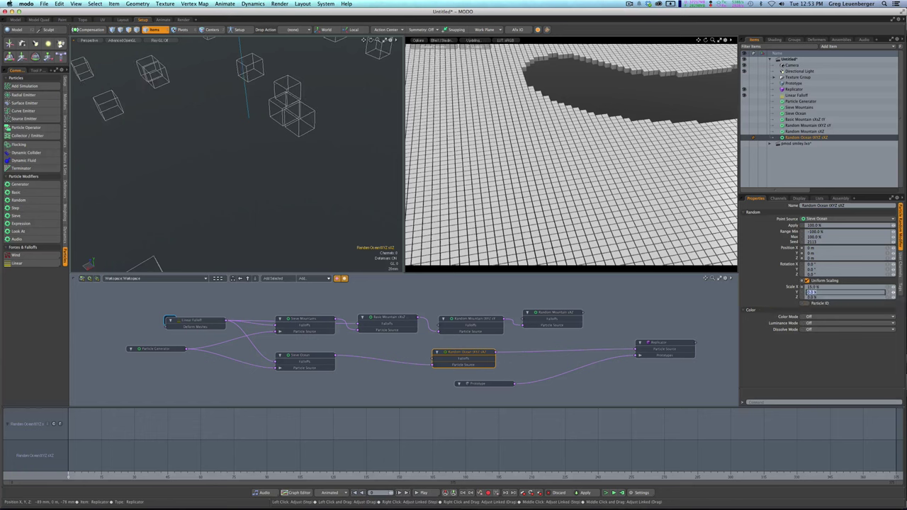
text(20)
key(Tab)
text(15)
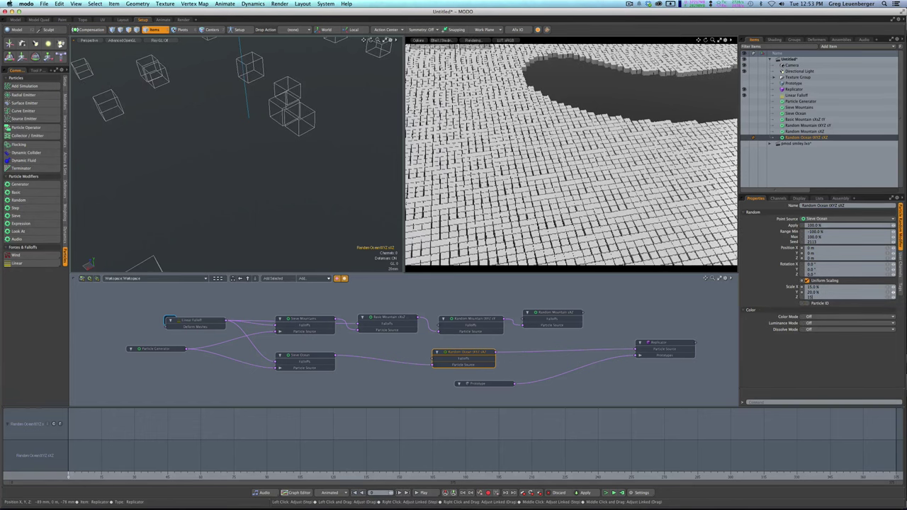
key(Return)
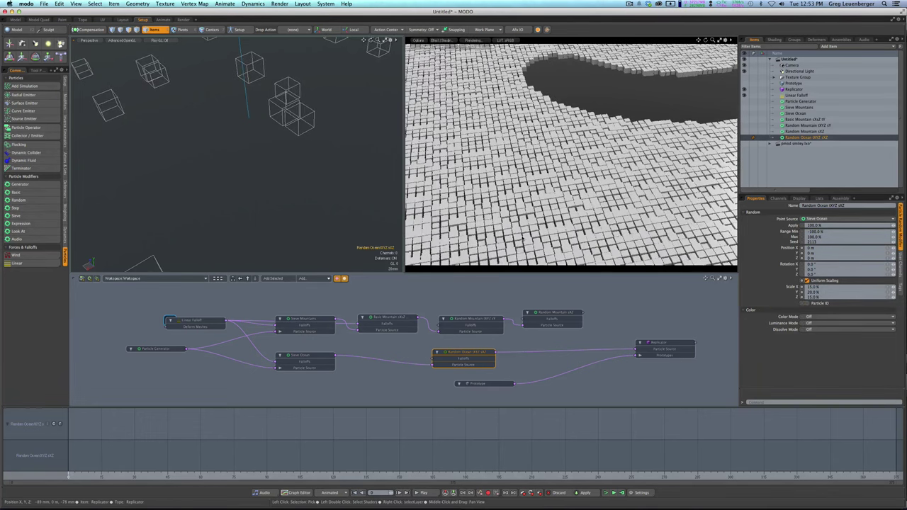
- Check the xgen reference image in Chrome, return to MODO and set the ocean modifier's scale to X 20%, Y 30% and Z 20%
key(super+Tab)
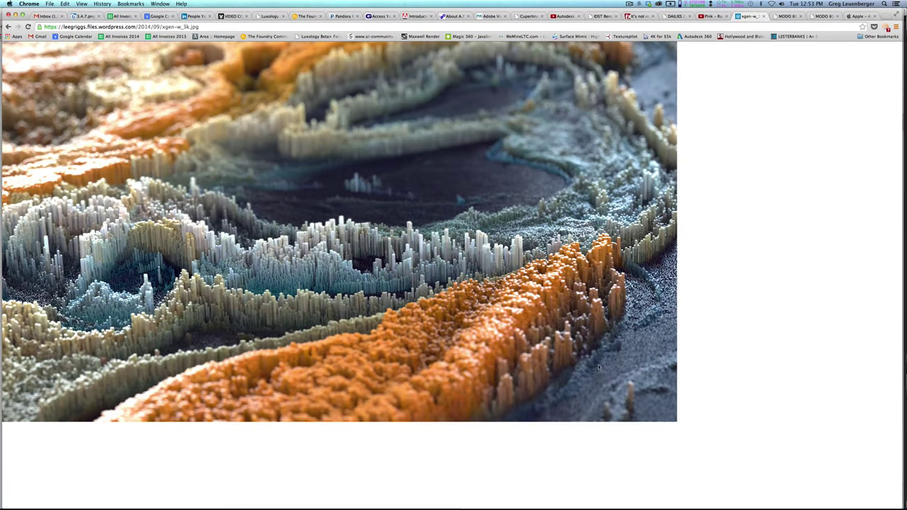
key(super+Tab)
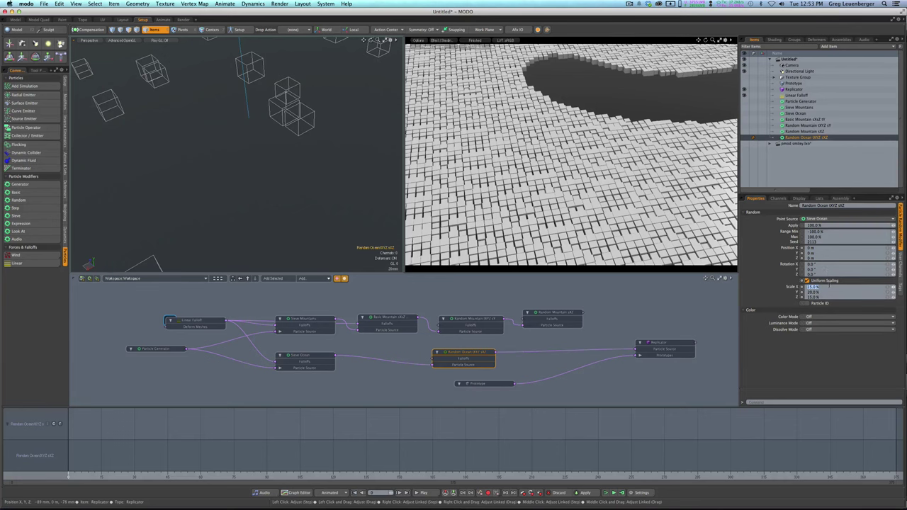
text(20)
key(Tab)
text(30)
key(Tab)
text(20)
key(Return)
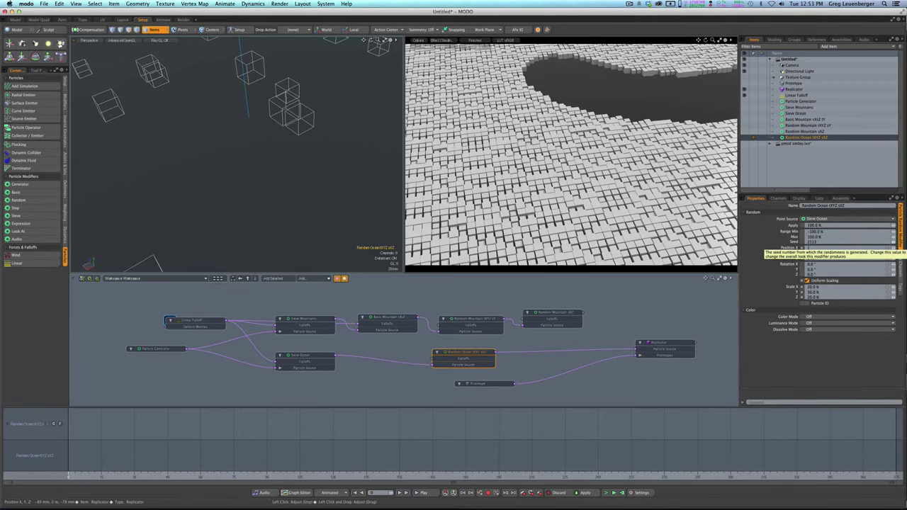
- Set the ocean modifier's random Position X and Z to 5 mm
text(.005)
key(Tab)
key(Tab)
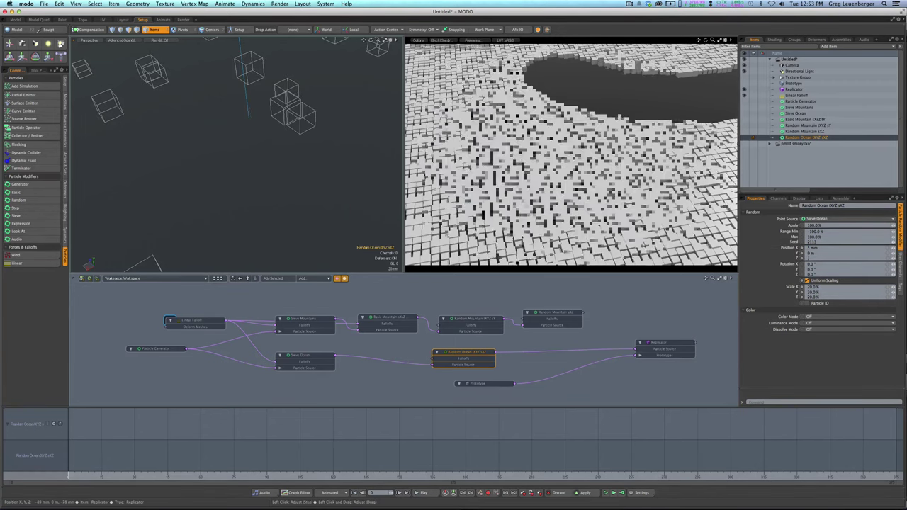
text(.005)
key(Return)
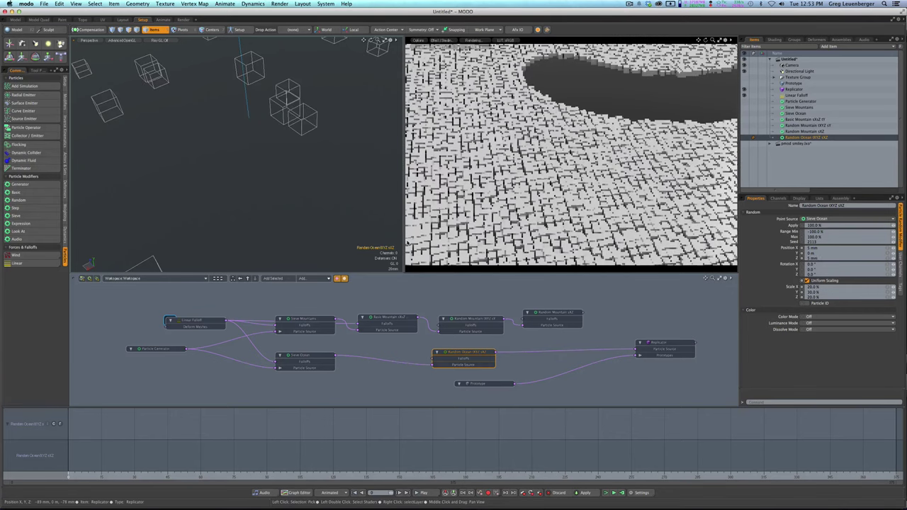
- Adjust the ocean modifier's Position X and Z channels together with Channel Haul until both are 12 mm
click(789, 258)
ctrl+click(777, 248)
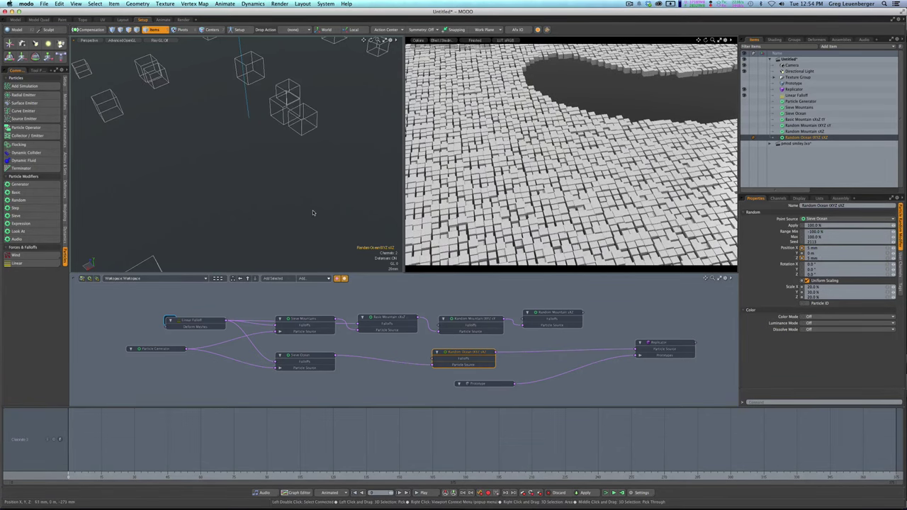
key(c)
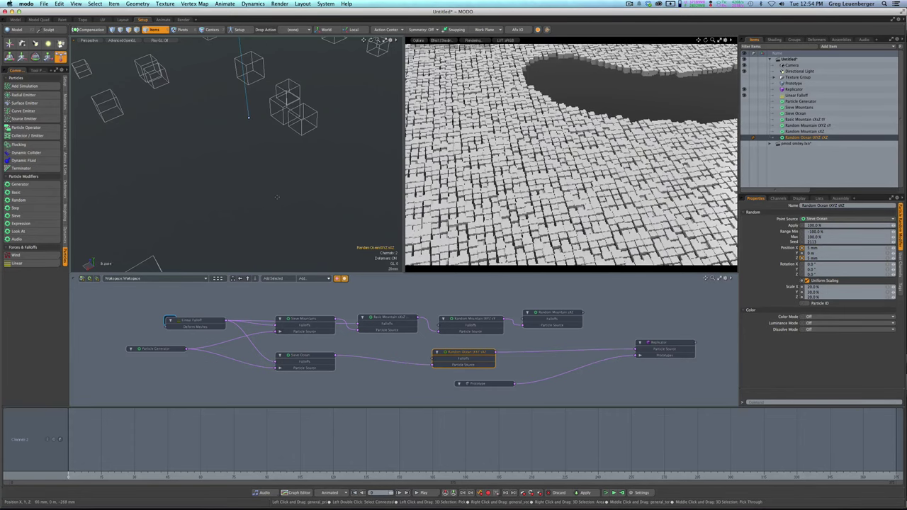
ctrl+alt+drag(277, 203, 279, 203)
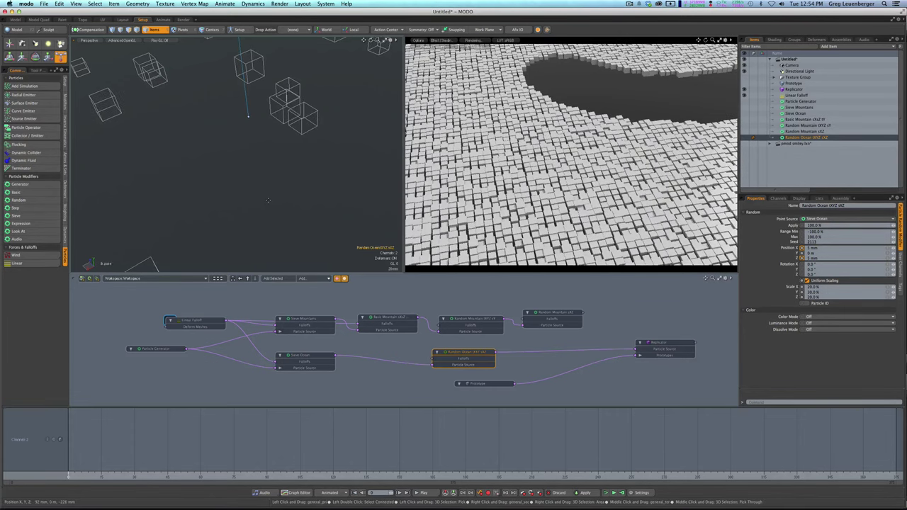
key(c)
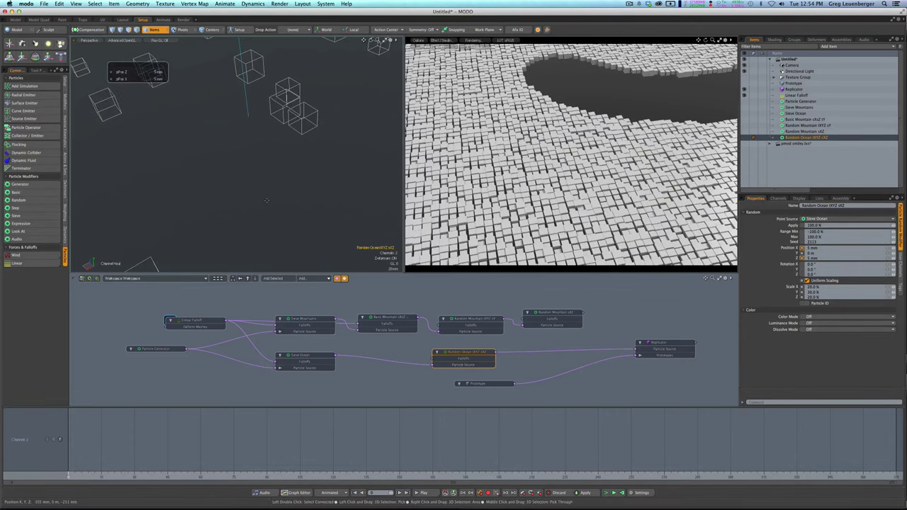
drag(268, 198, 275, 202)
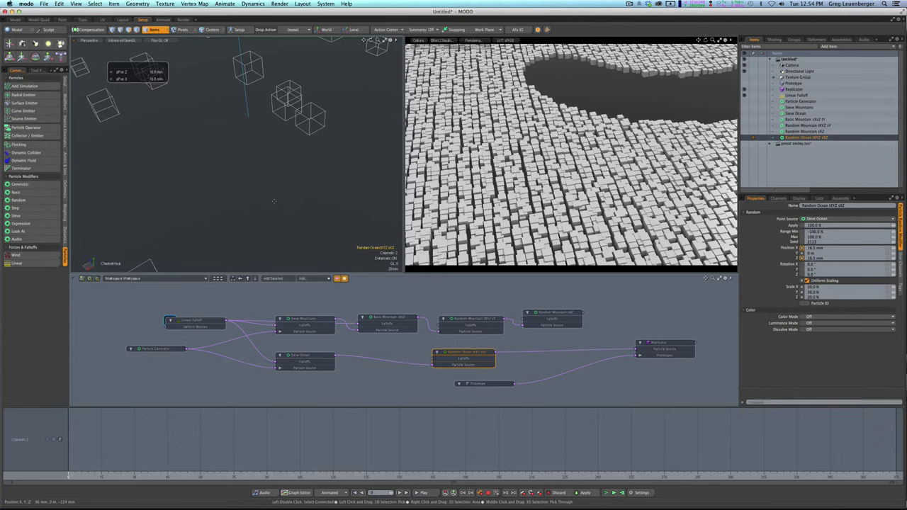
drag(266, 205, 276, 205)
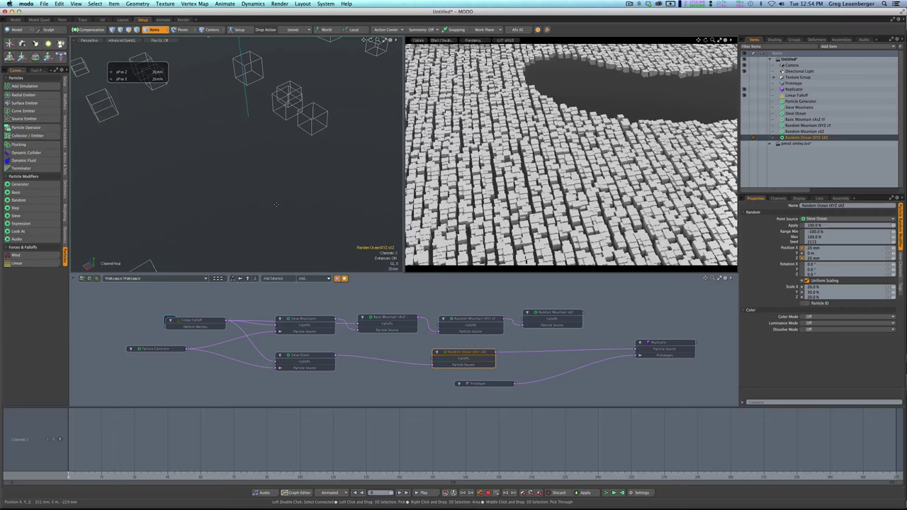
drag(276, 205, 270, 211)
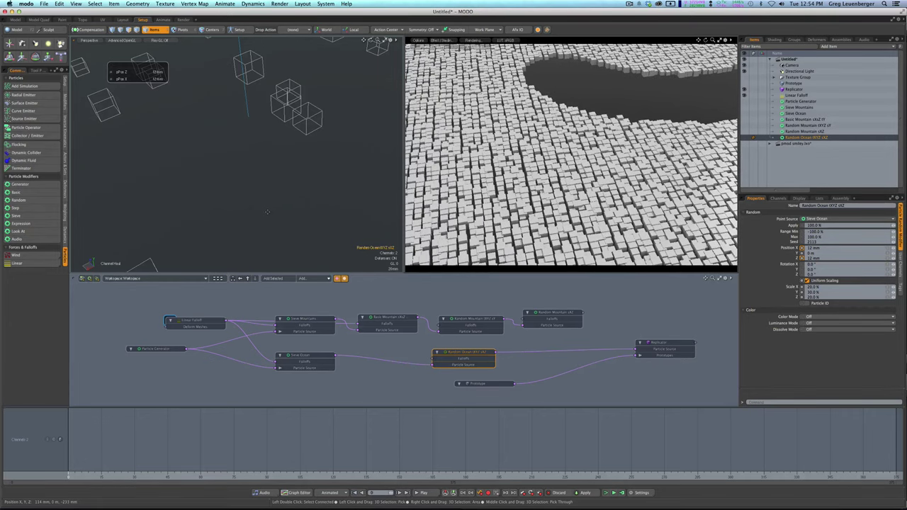
- Haul the ocean modifier's Position Y channel to 3 mm and its Scale X and Z channels to about 70%
click(802, 254)
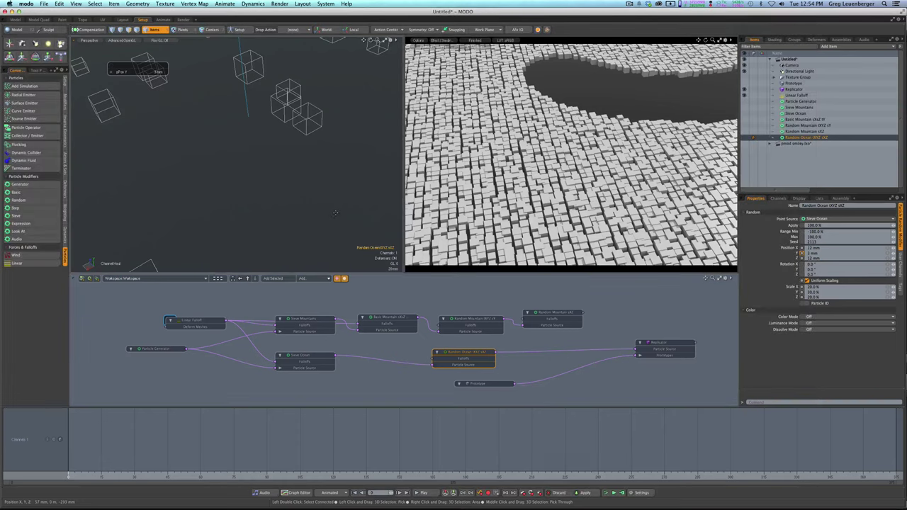
click(793, 287)
ctrl+click(794, 297)
drag(213, 170, 247, 170)
mouse_move(270, 212)
mouse_down()
mouse_move(302, 211)
mouse_move(282, 213)
mouse_up()
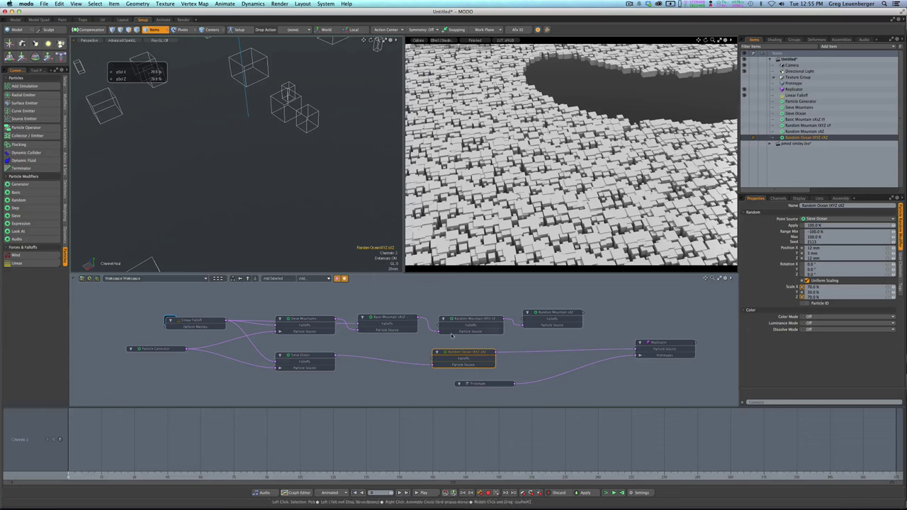
- Duplicate the Random Ocean modifier and chain the copy between the original and the Replicator's Particle Source
drag(462, 353, 424, 353)
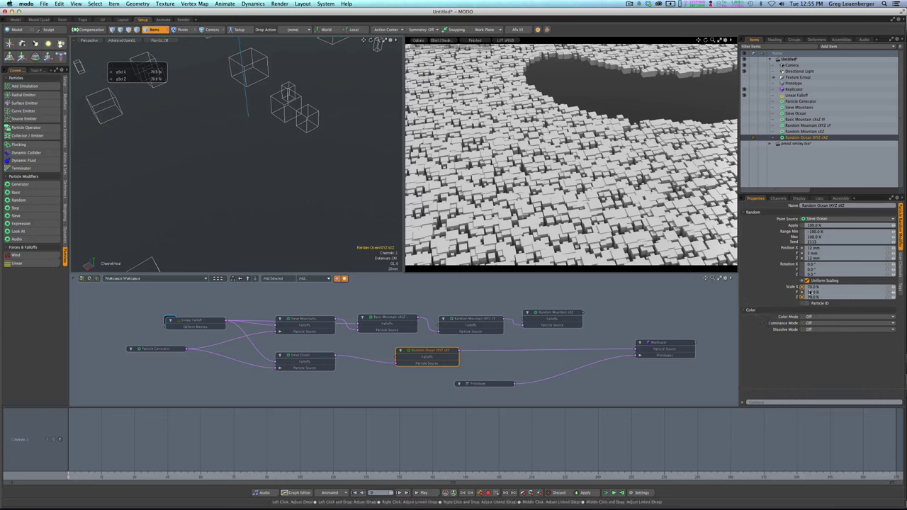
click(456, 358)
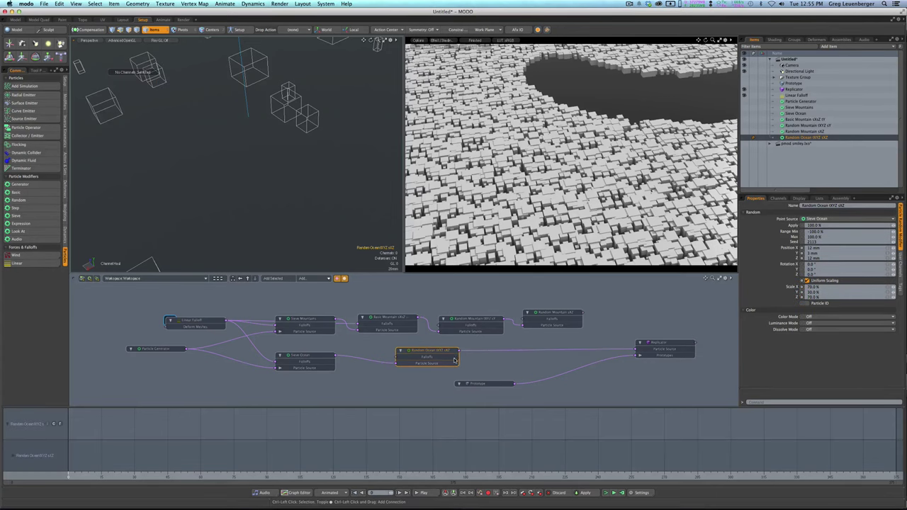
key(ctrl+d)
drag(480, 341, 527, 360)
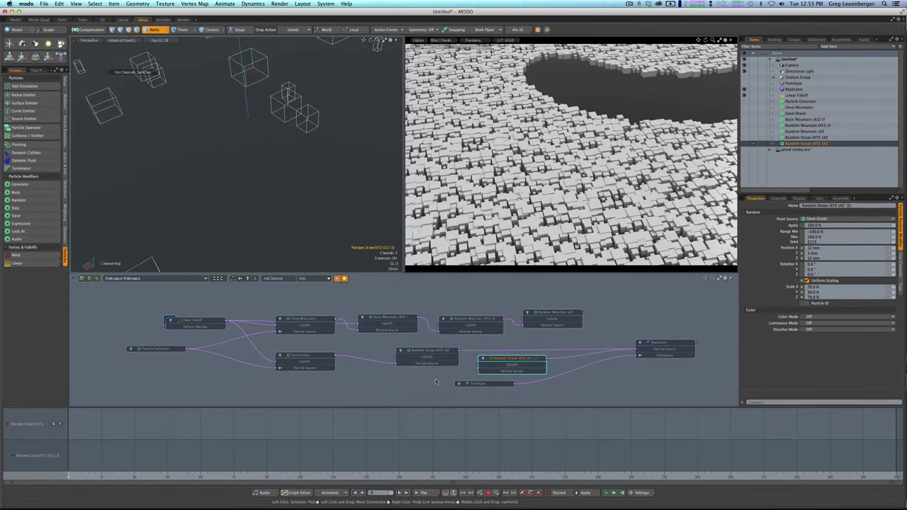
click(586, 352)
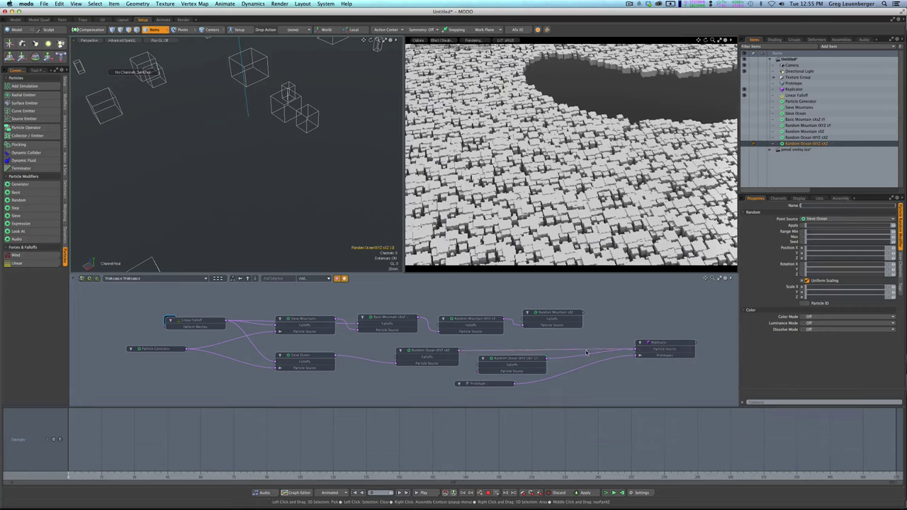
drag(572, 351, 510, 353)
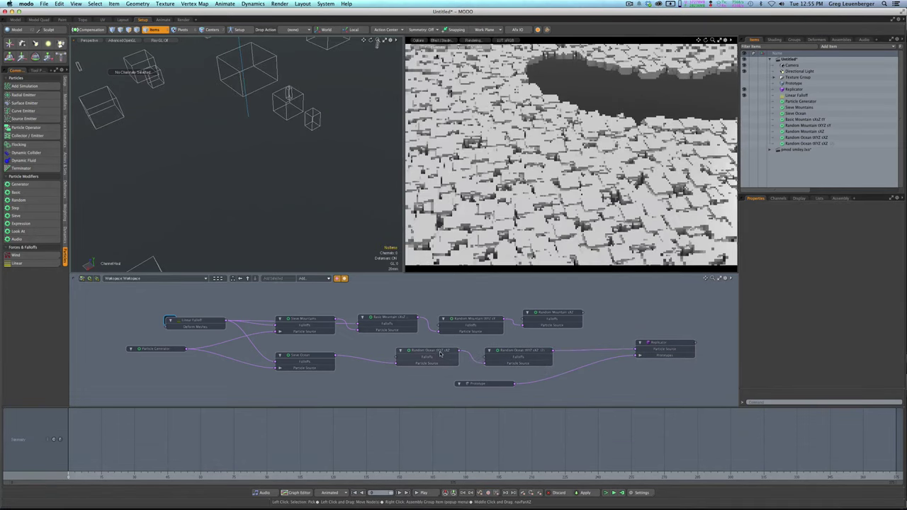
- Set Scale X, Y and Z to 0% on the original Random Ocean modifier
click(440, 353)
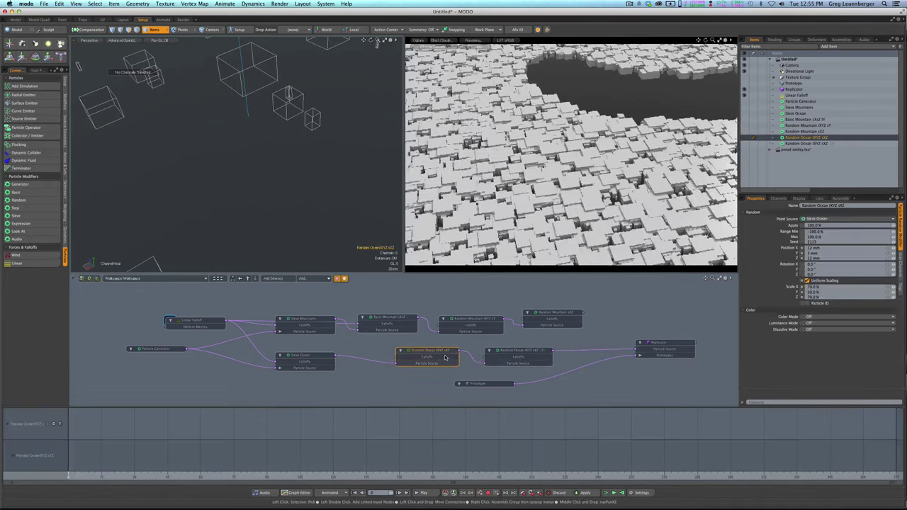
click(826, 288)
text(0)
key(ctrl+Return)
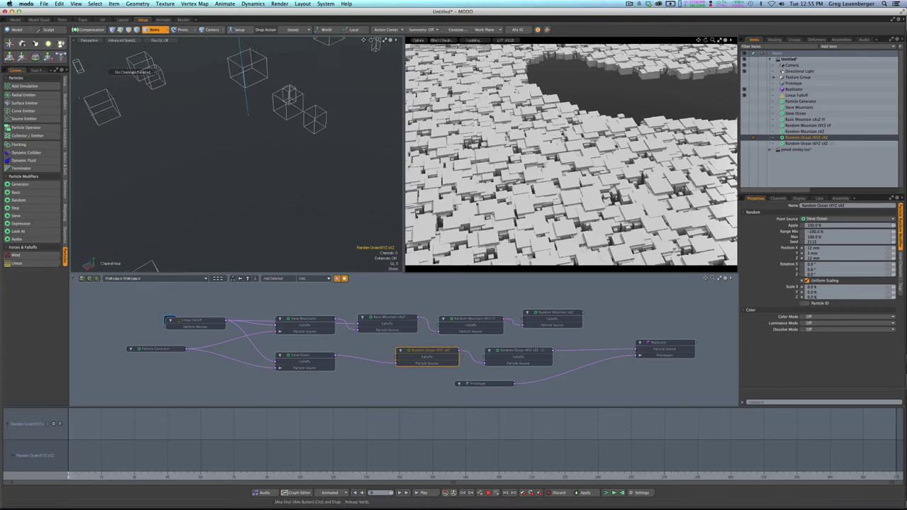
- Set Position X, Y and Z to 0 and Range Min to 0% on the duplicated Random Ocean modifier
click(522, 355)
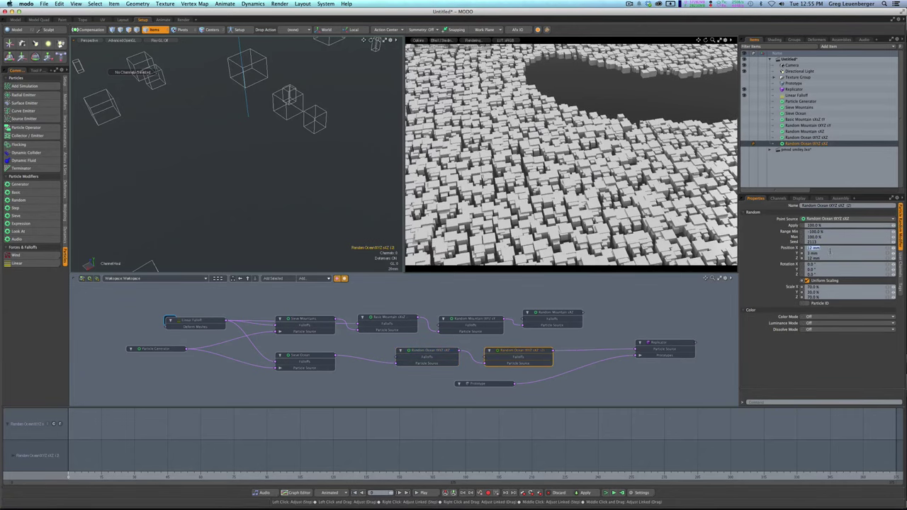
text(0)
key(ctrl+Return)
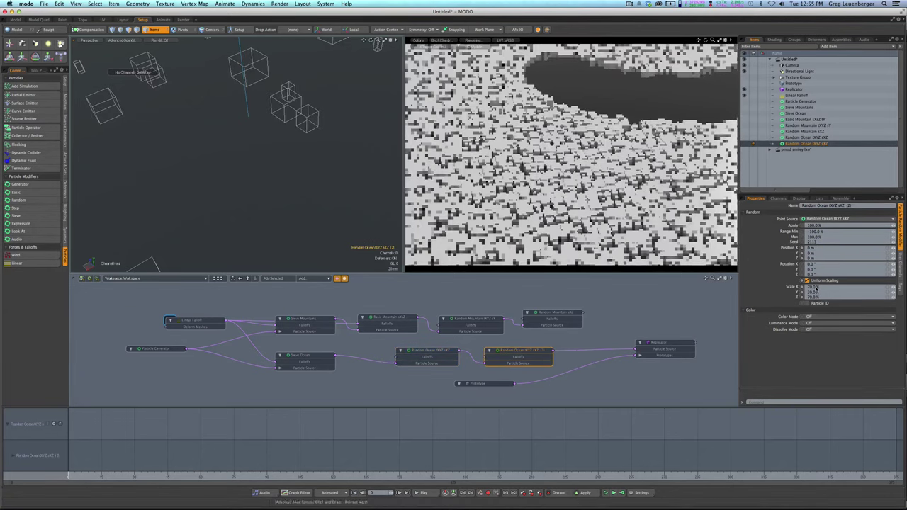
click(826, 232)
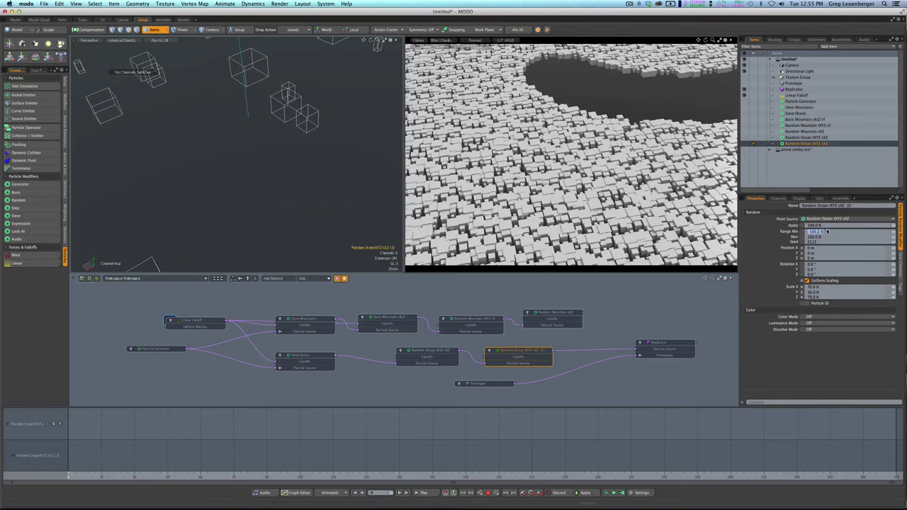
text(0)
key(Return)
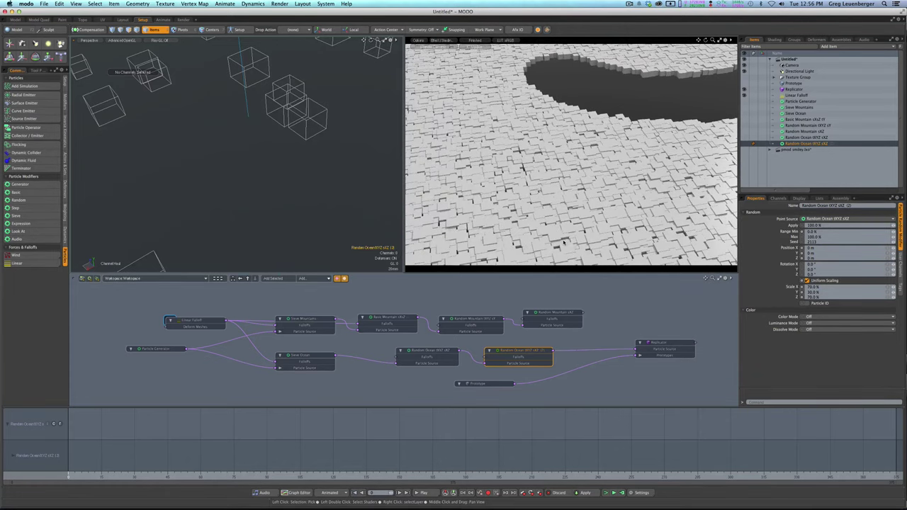
- Haul Scale X and Scale Z of the duplicated Random Ocean modifier together to about 49%
click(793, 288)
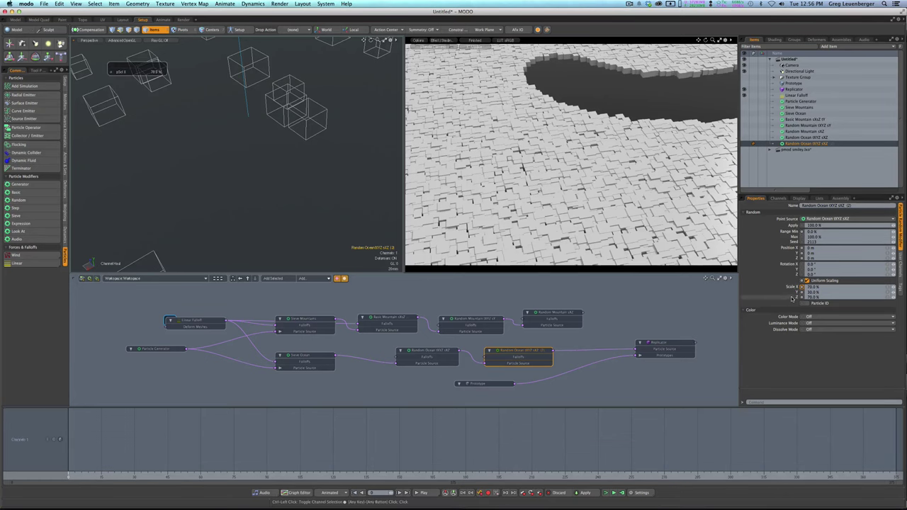
ctrl+click(793, 298)
key(c)
key(c)
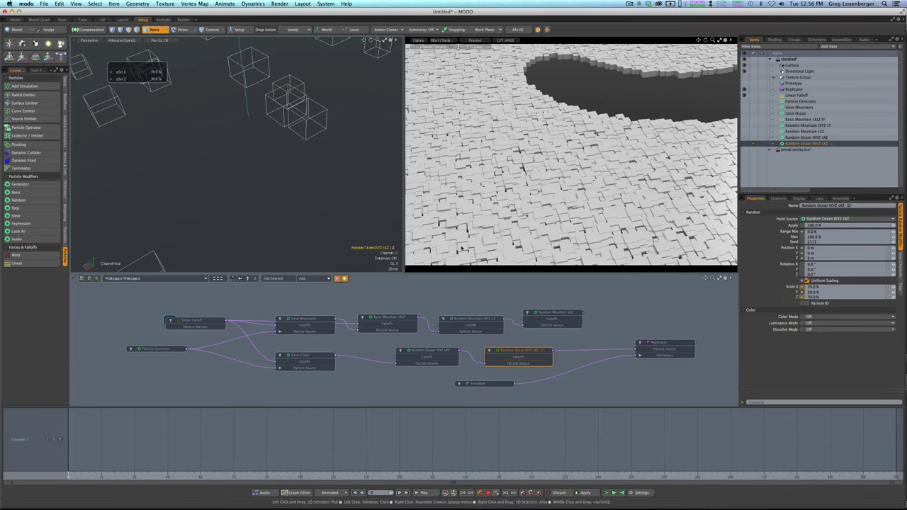
drag(326, 191, 347, 191)
drag(599, 298, 294, 189)
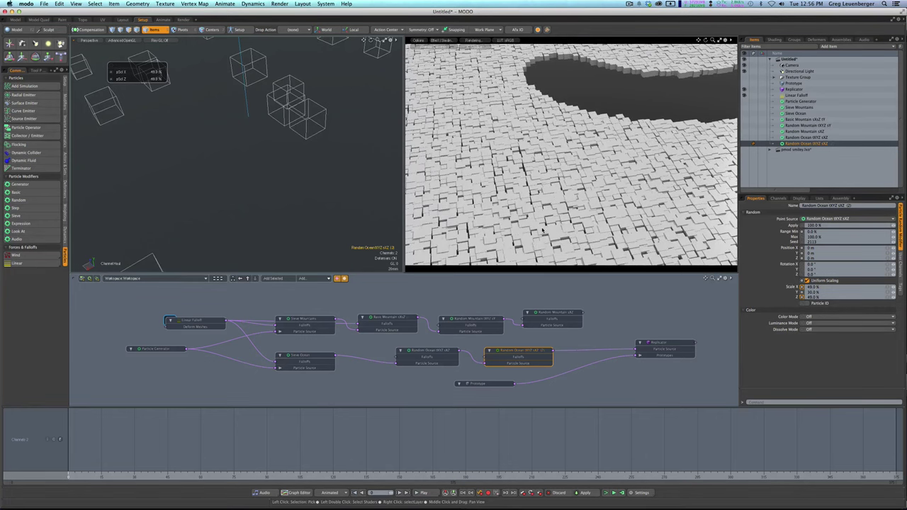
scroll(542, 229, down, 6)
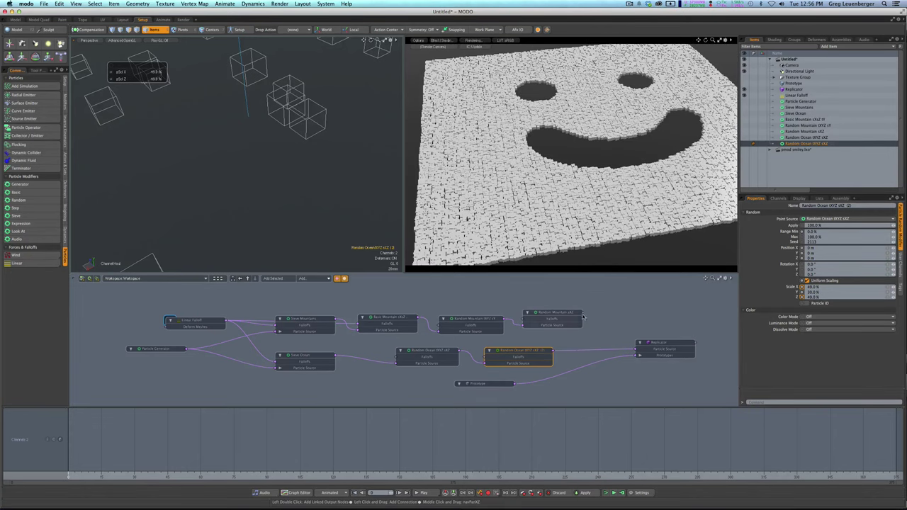
- Feed Random Mountain sXZ into the Replicator's Particle Source and compare the mountains with the reference image in Chrome
drag(582, 316, 634, 345)
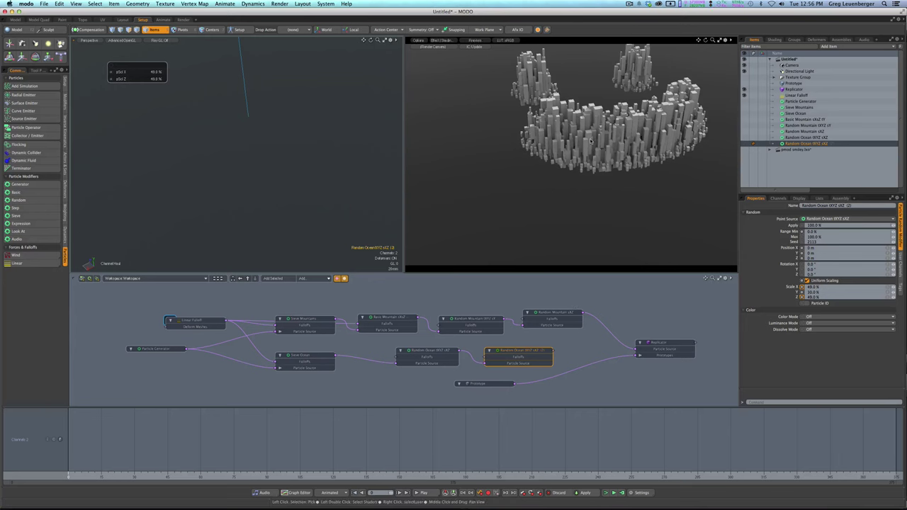
key(super+Tab)
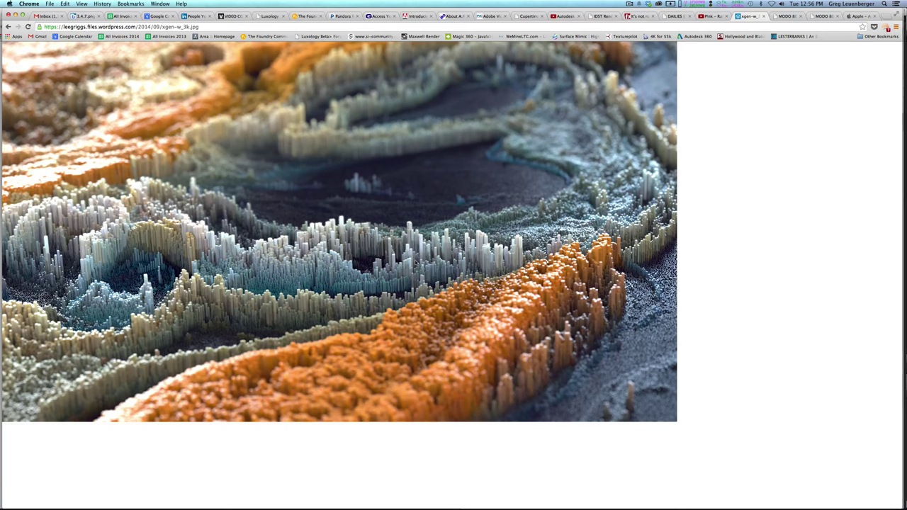
key(super+Tab)
alt+shift+drag(597, 144, 551, 177)
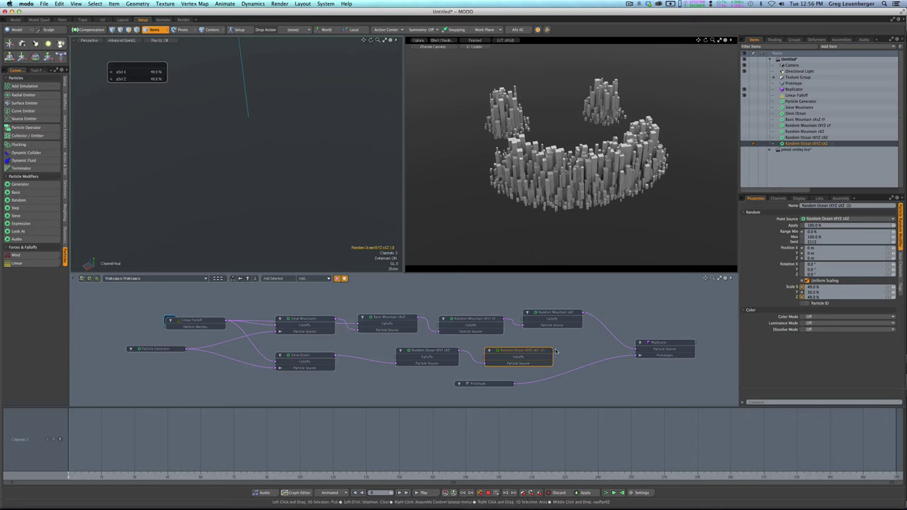
- Preview the duplicated Random Ocean modifier through the Replicator's Particle Source and reconnect Random Mountain sXZ to it
drag(555, 352, 654, 355)
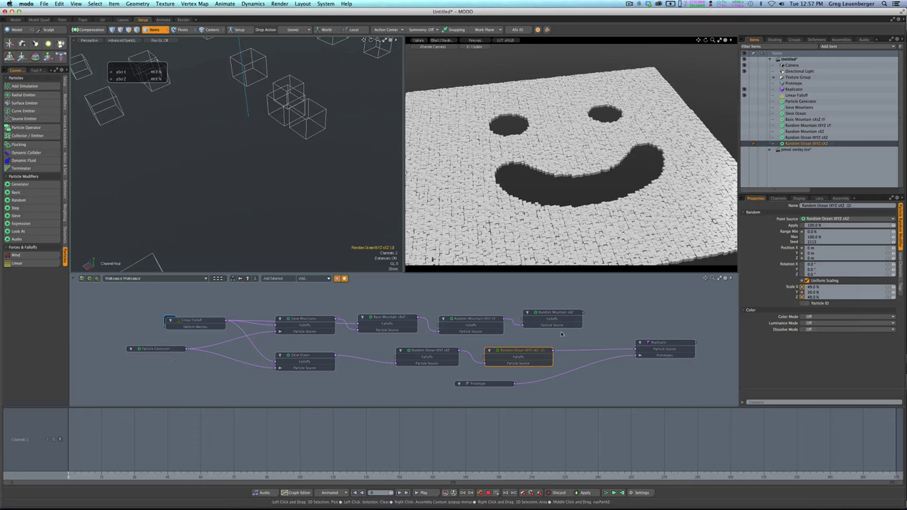
drag(581, 313, 682, 358)
click(660, 373)
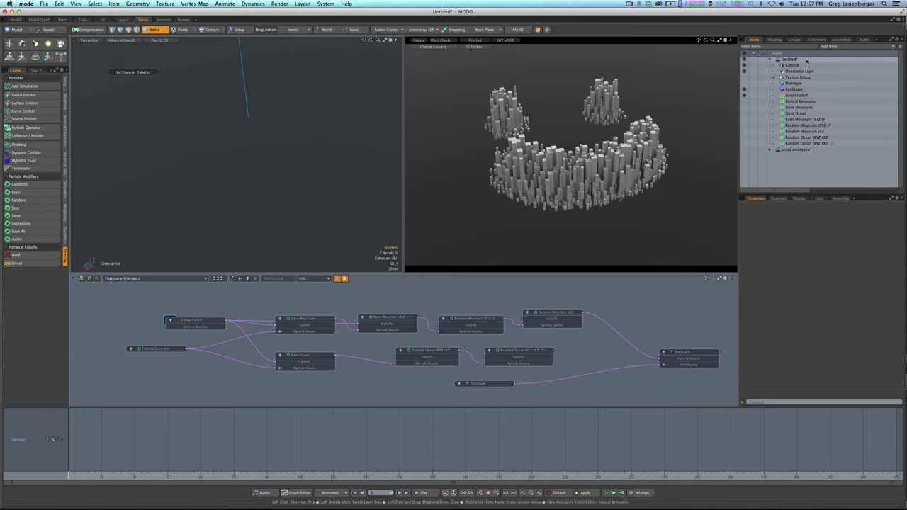
- Add a Variation Texture layer to the Shader Tree
click(775, 40)
click(828, 47)
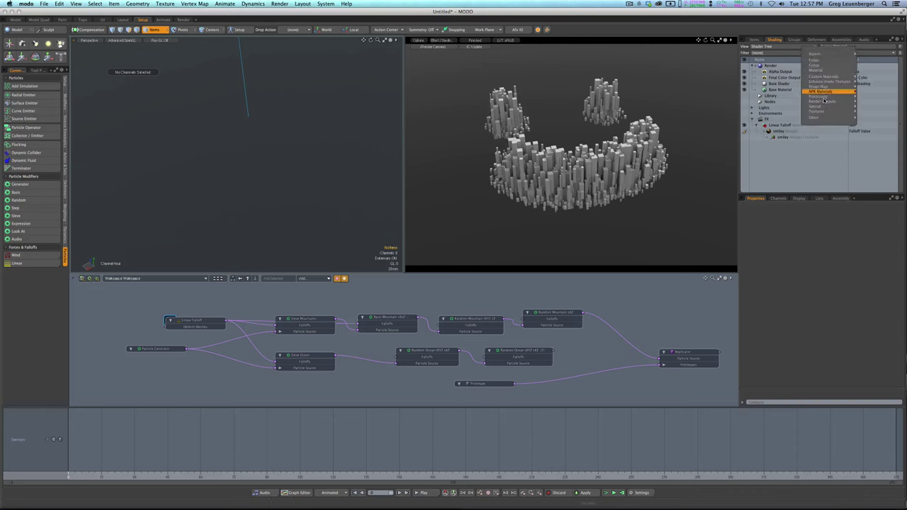
mouse_move(825, 101)
click(879, 118)
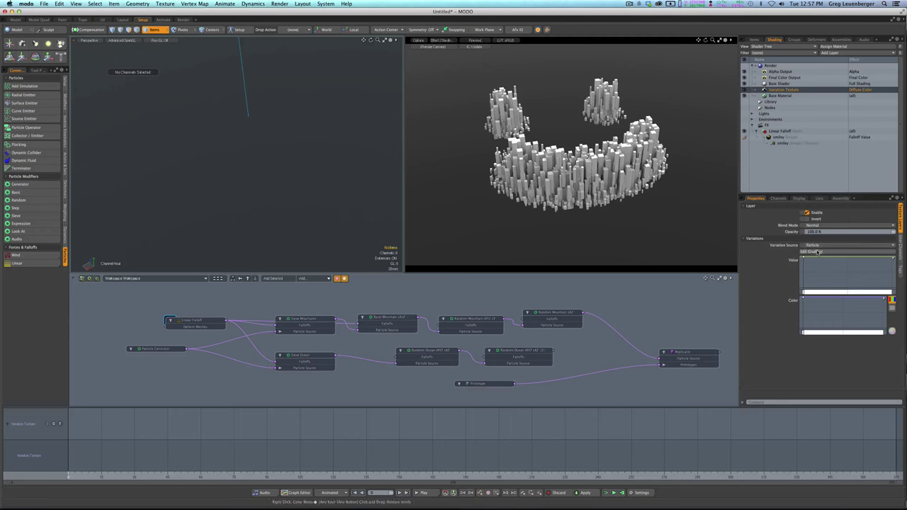
- Edit the Variation Texture's color gradient to run from magenta at 0% to green at 100%
click(821, 251)
click(277, 264)
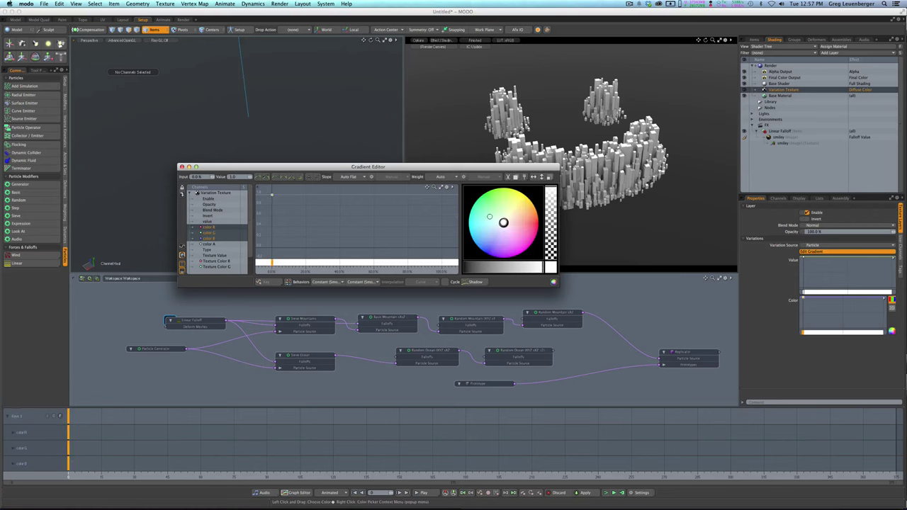
drag(503, 221, 538, 225)
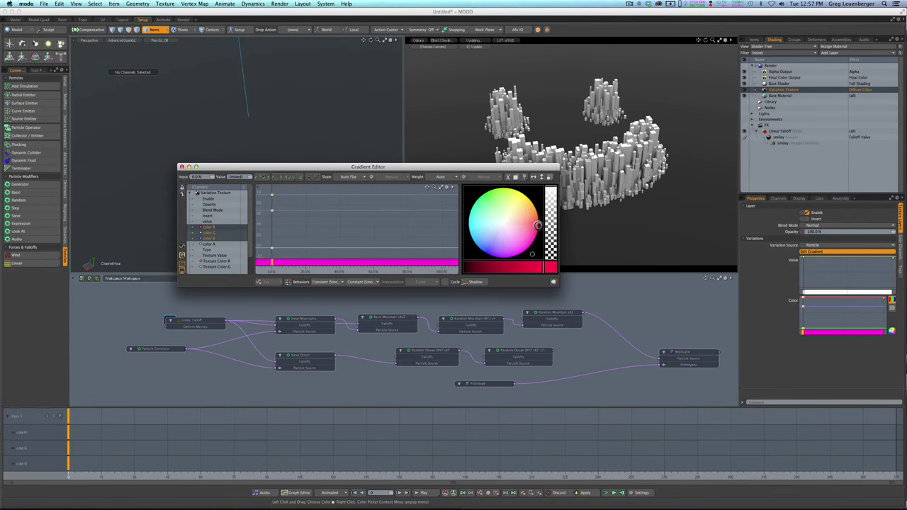
click(441, 263)
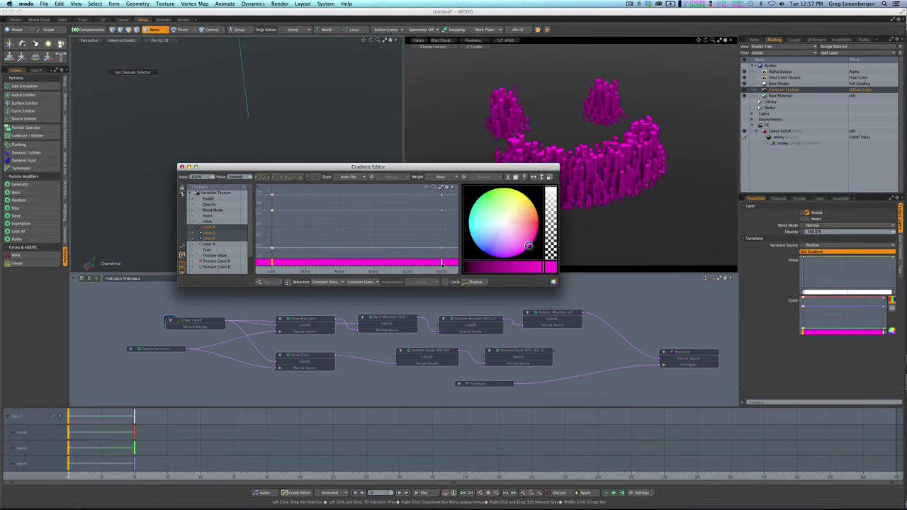
click(442, 264)
drag(527, 245, 483, 195)
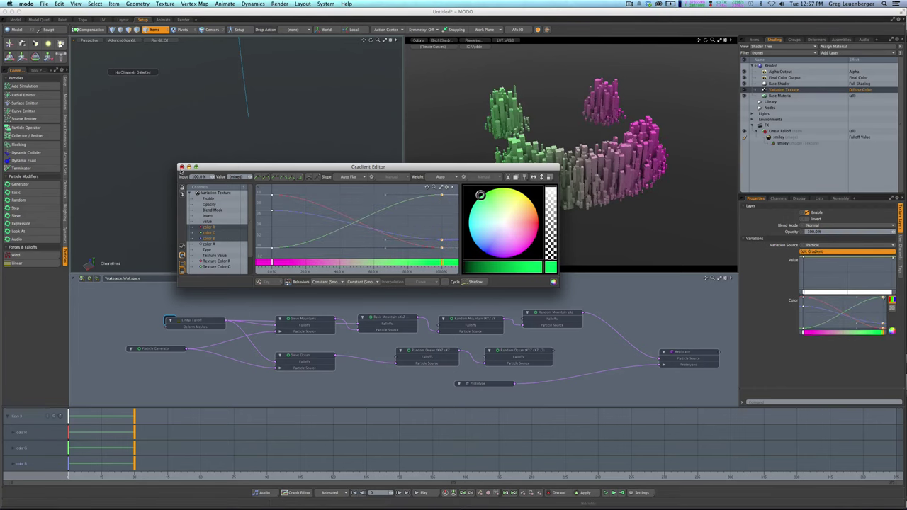
click(181, 166)
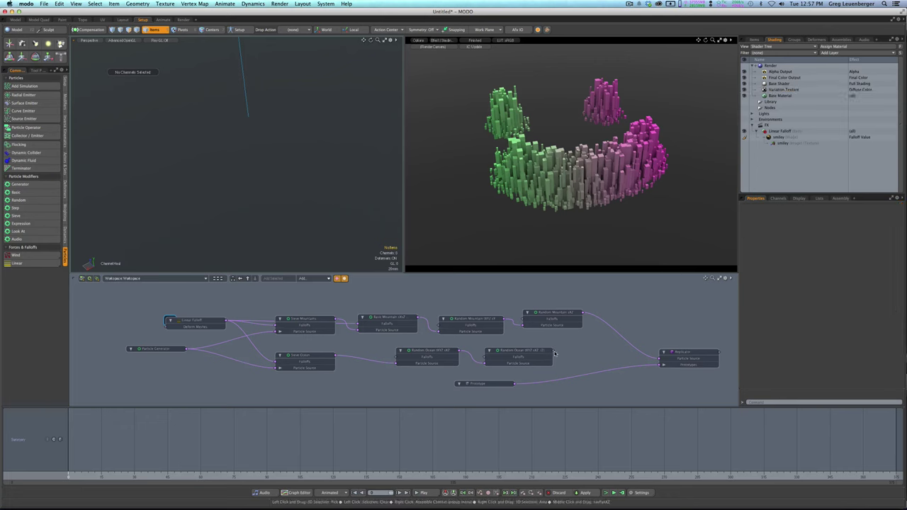
- Feed the duplicated Random Ocean modifier into the Replicator and set the Particle Generator's Particle IDs to Random
drag(555, 352, 663, 362)
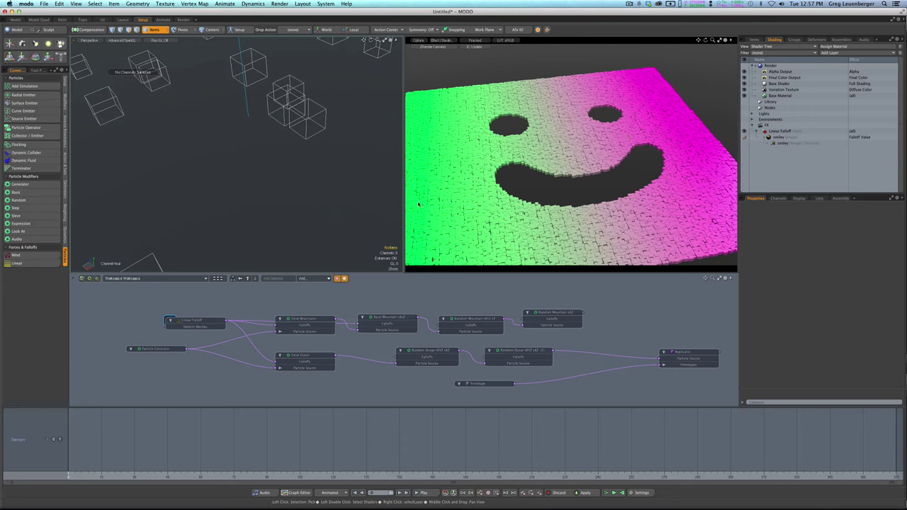
click(162, 352)
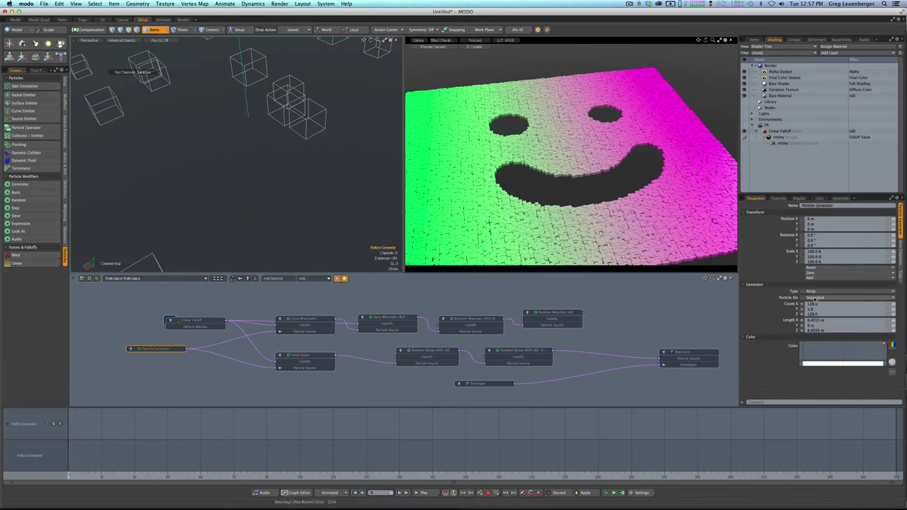
click(819, 301)
click(818, 305)
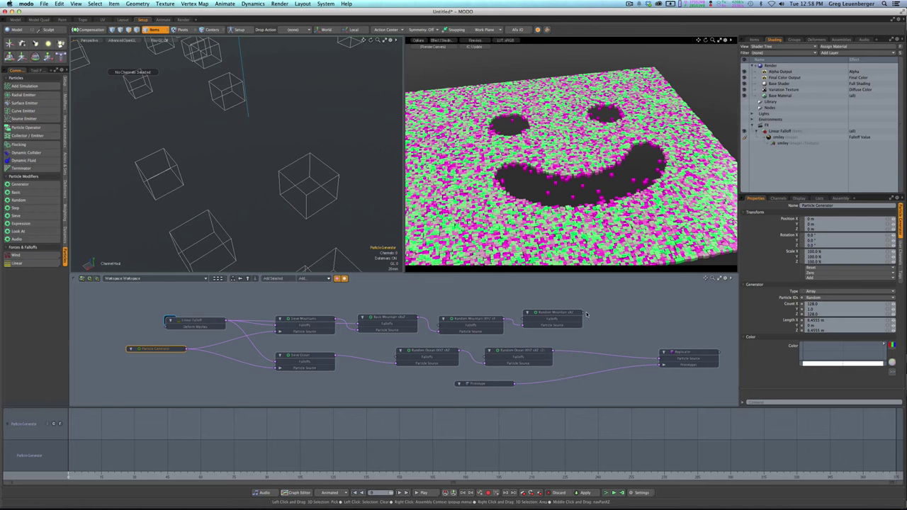
- Insert a Particle Sieve Modifier between Random Mountain sXZ and the Replicator's Particle Source
drag(581, 312, 656, 358)
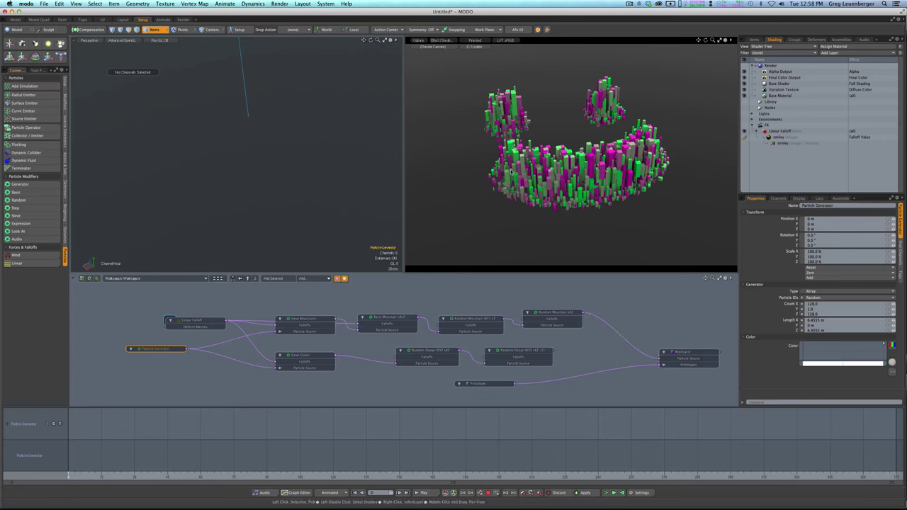
click(623, 329)
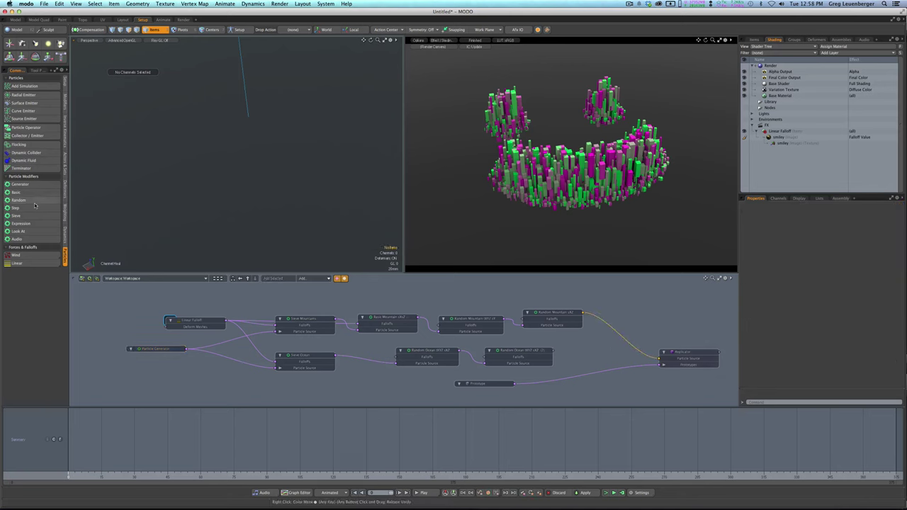
drag(25, 217, 622, 331)
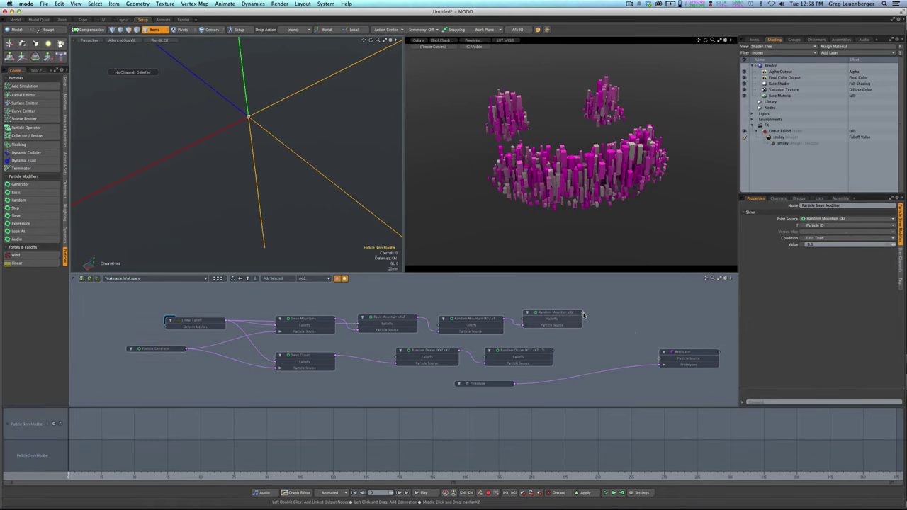
click(616, 334)
drag(681, 353, 700, 361)
drag(634, 308, 633, 322)
click(632, 321)
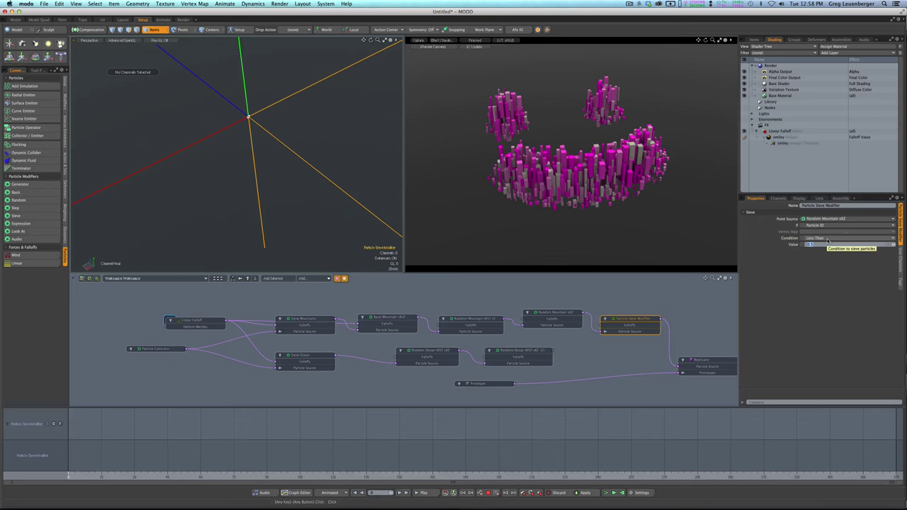
- Examine the Variation Texture's color gradient and return to the Particle Sieve Modifier's properties
click(782, 90)
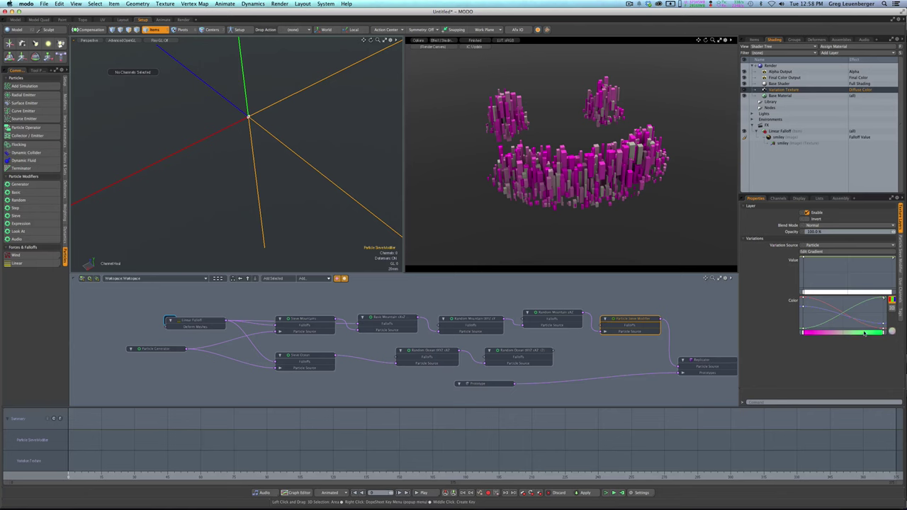
click(644, 301)
click(636, 321)
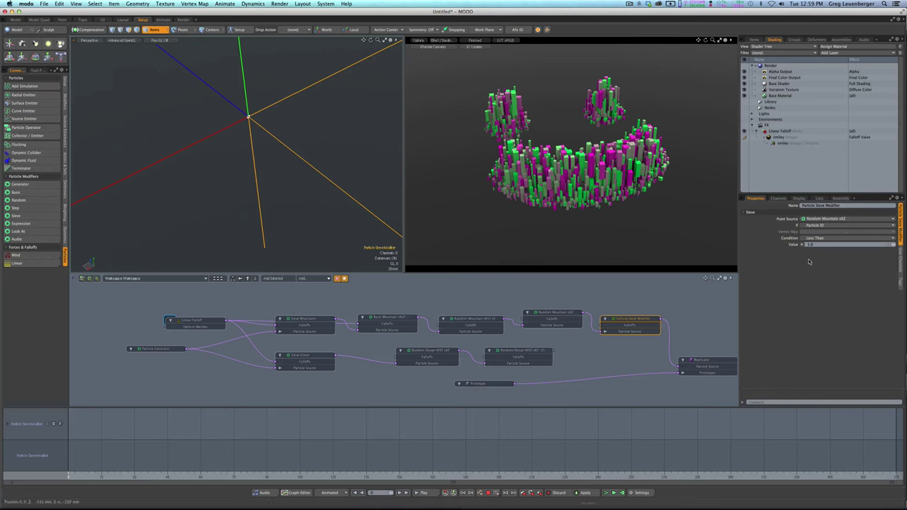
- Lower the Particle Sieve Modifier's Value to 0.6 with channel haul, comparing the thinned columns with the reference image
click(790, 244)
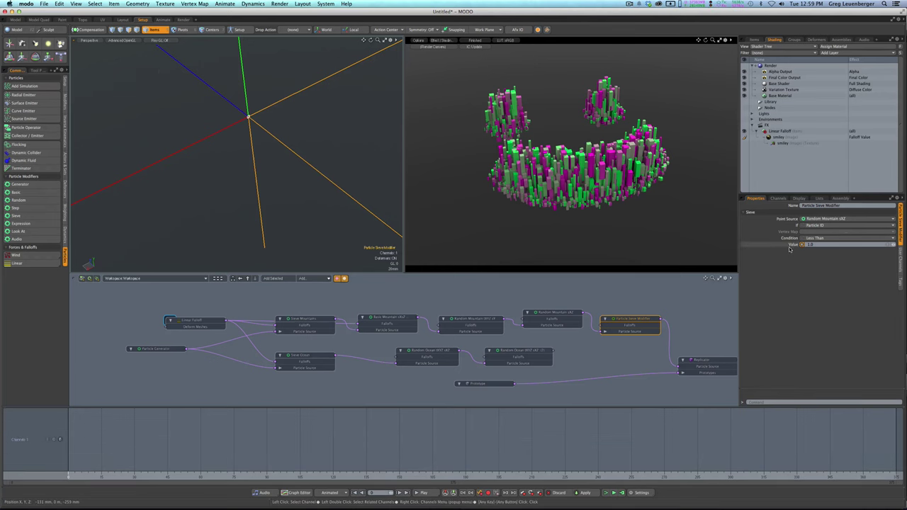
key(c)
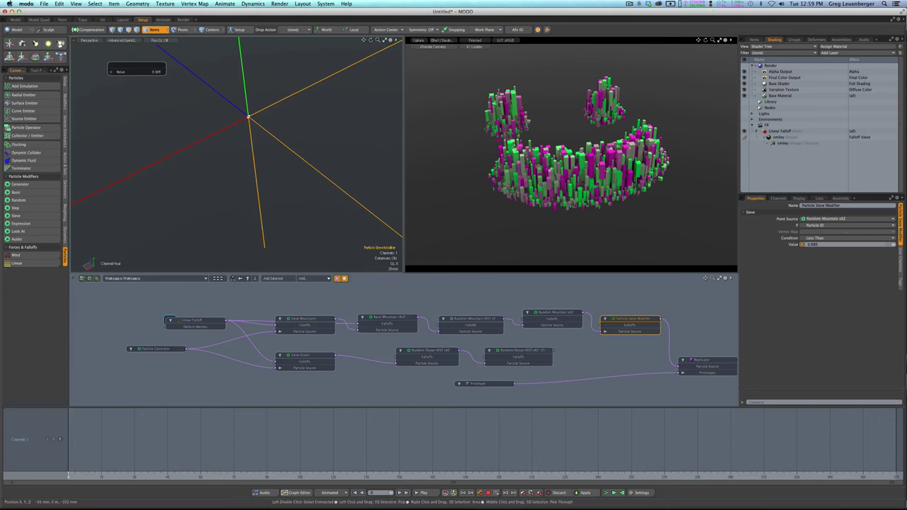
drag(347, 124, 346, 125)
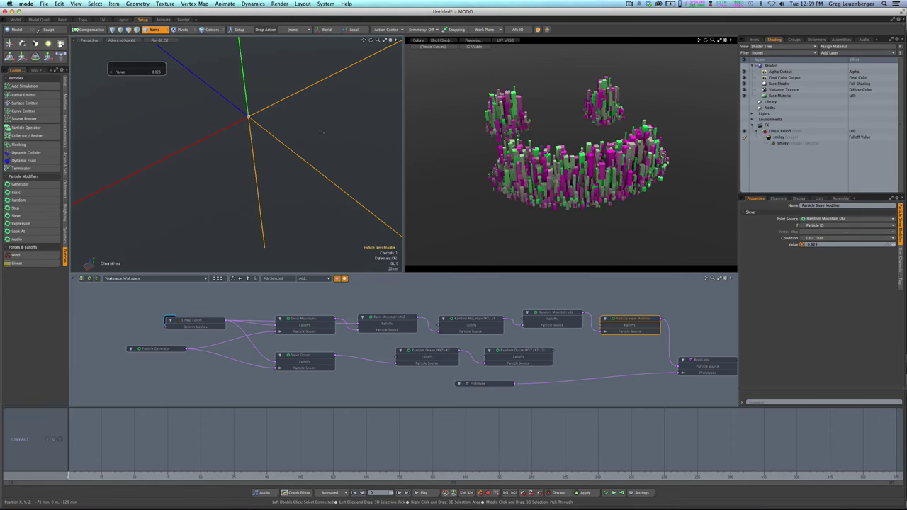
drag(346, 124, 347, 127)
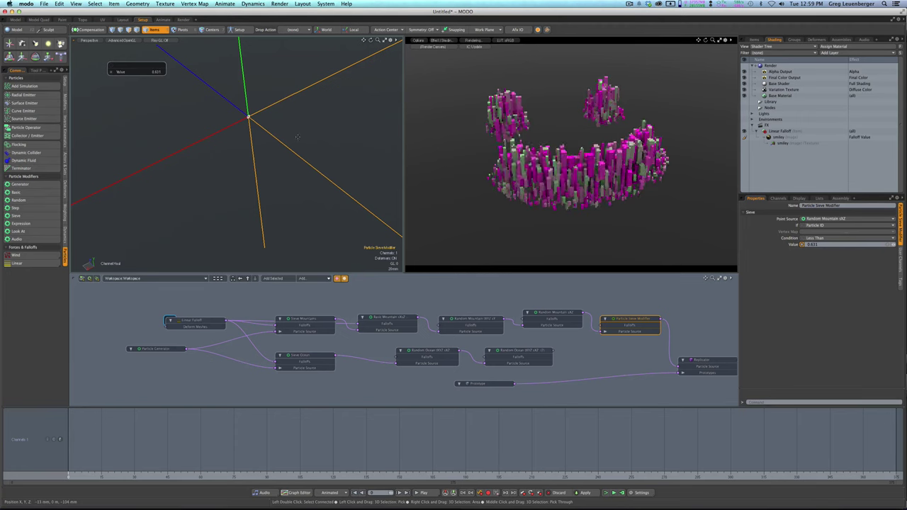
key(super+Tab)
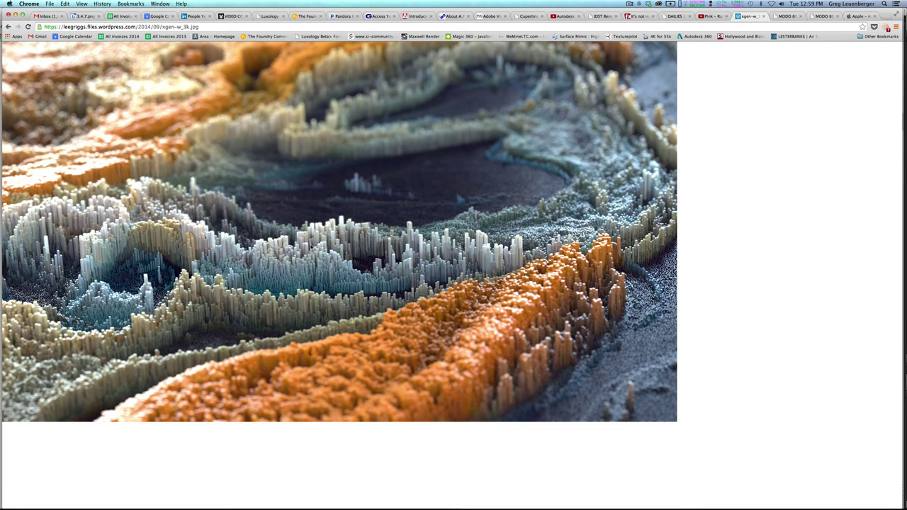
key(super+Tab)
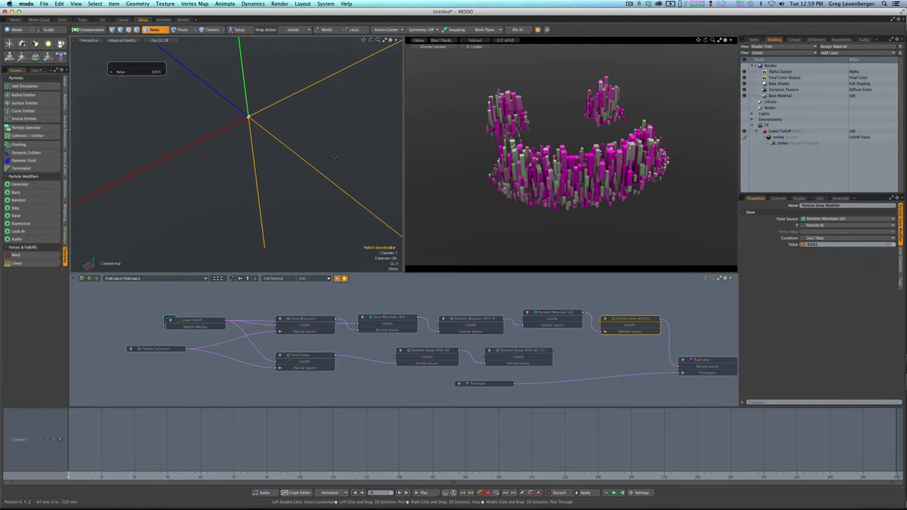
drag(349, 152, 334, 163)
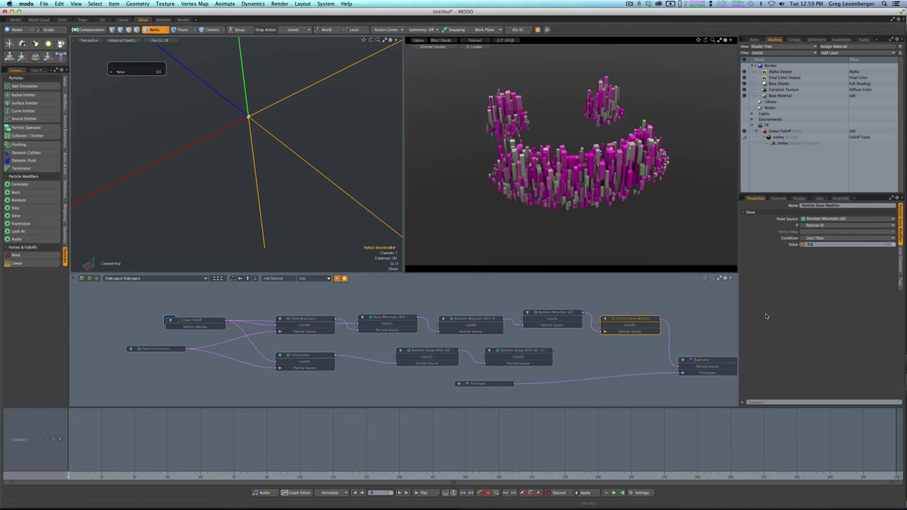
- Move the Particle Sieve Modifier below Random Mountain sXZ in the item list and rename it Sieve remove particles by ID
click(754, 39)
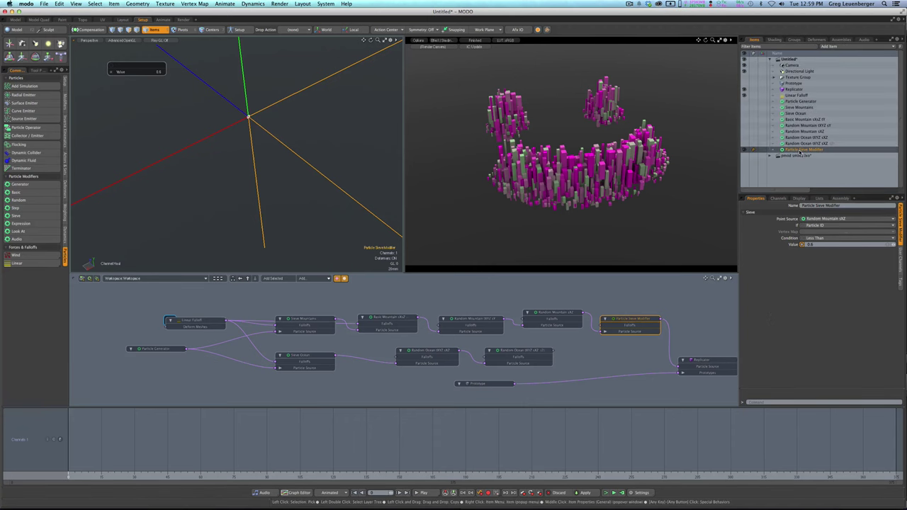
drag(801, 151, 801, 138)
key(Return)
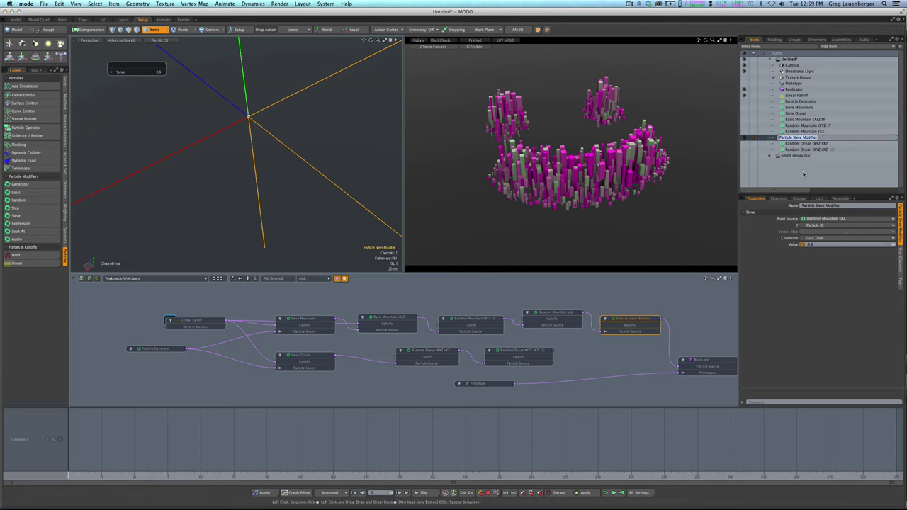
text(Fil)
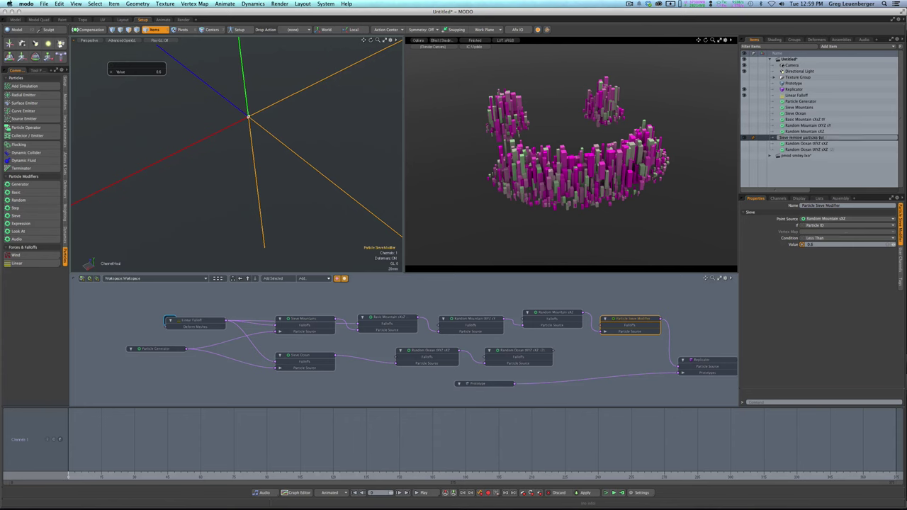
key(Return)
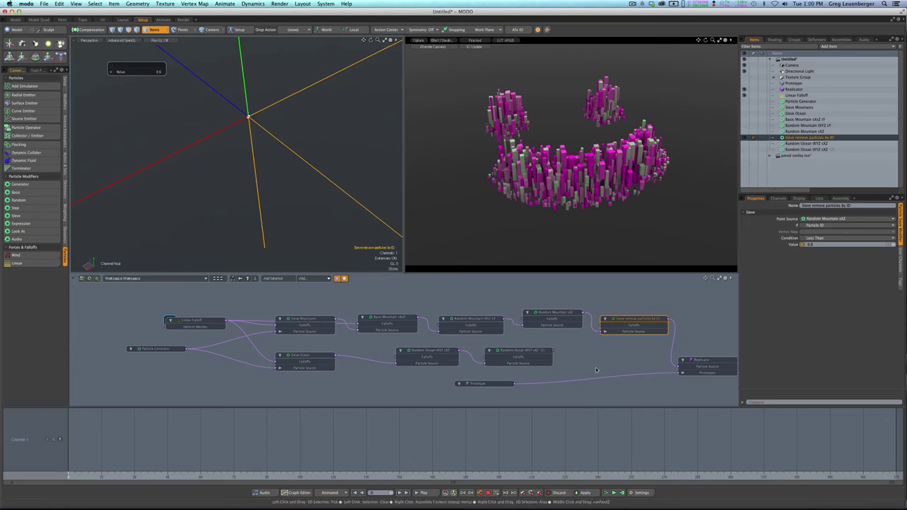
- Spread out the Replicator and Prototype nodes in the schematic to make room after the sieve node
alt+shift+drag(587, 359, 529, 352)
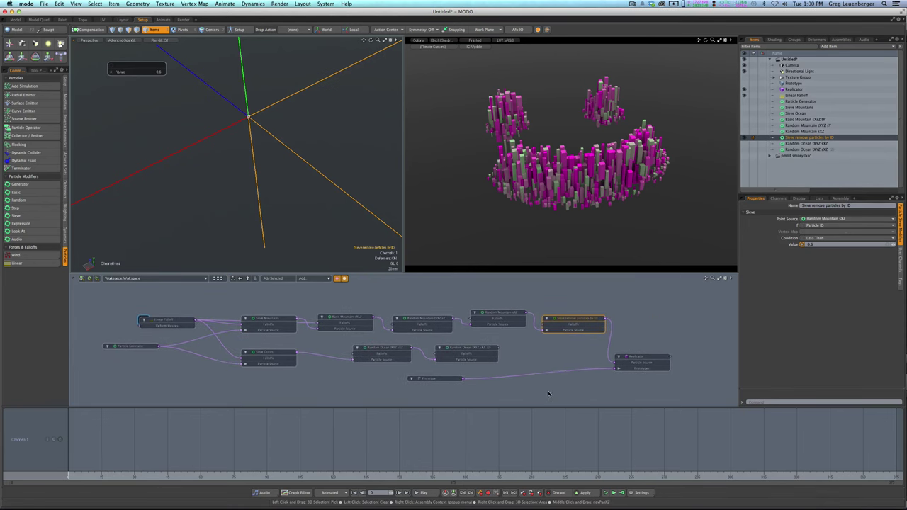
drag(641, 358, 682, 360)
click(505, 372)
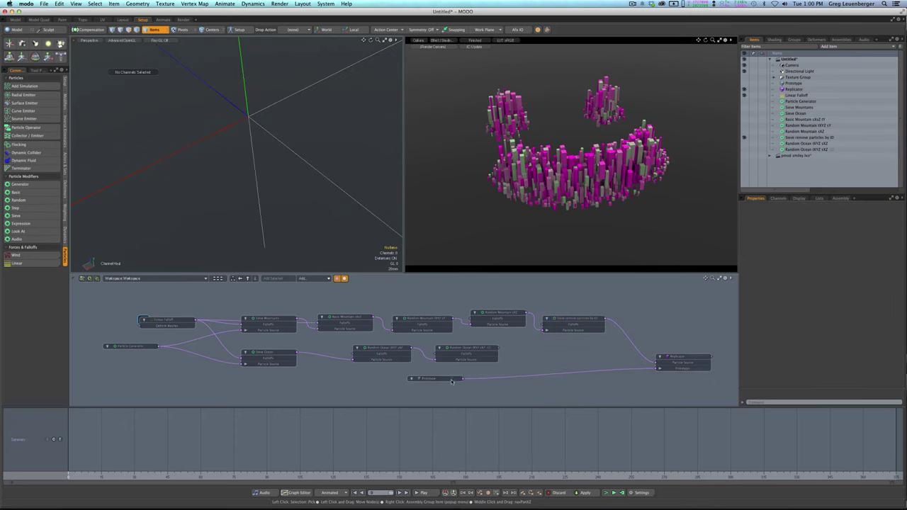
drag(449, 381, 450, 390)
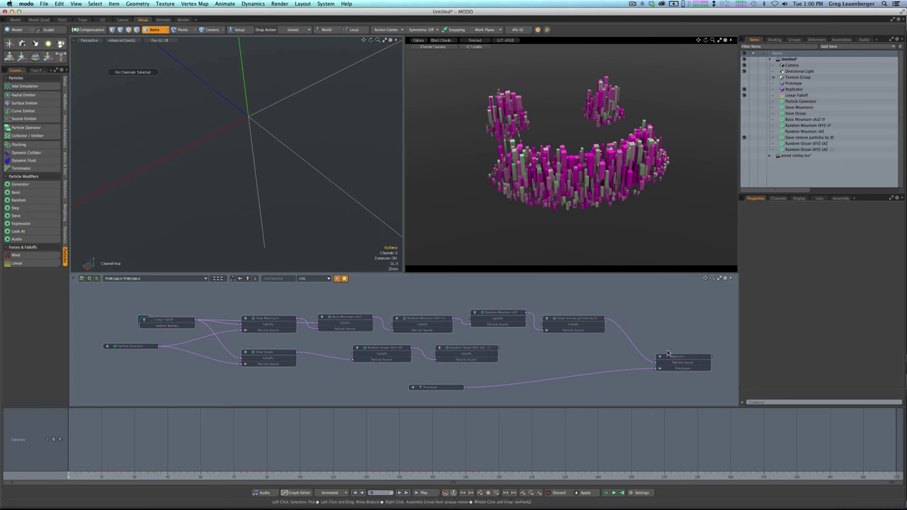
- Add a second Replicator and wire the Prototype and the duplicated Random Ocean modifier into it
click(832, 47)
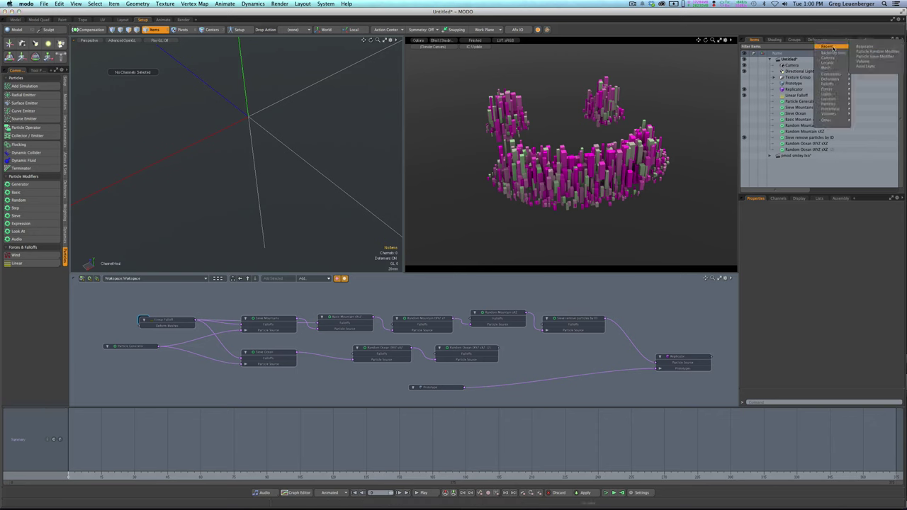
mouse_move(831, 80)
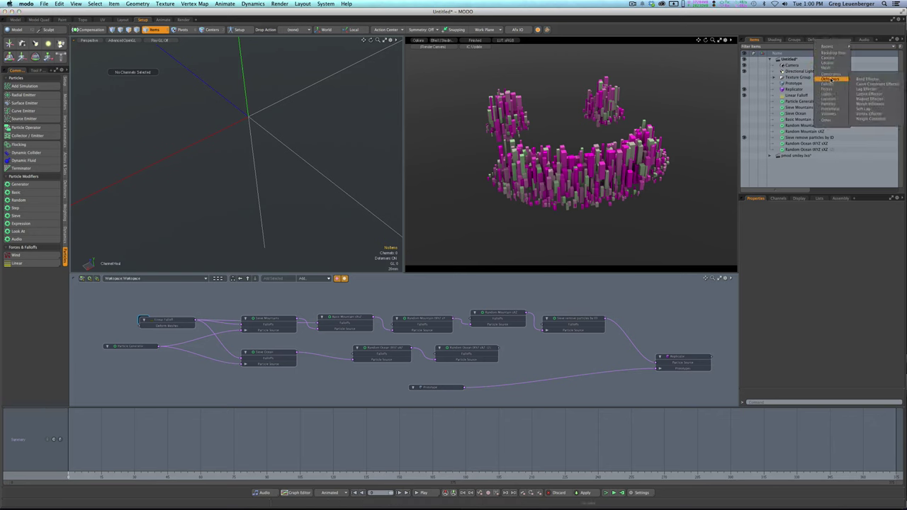
mouse_move(830, 104)
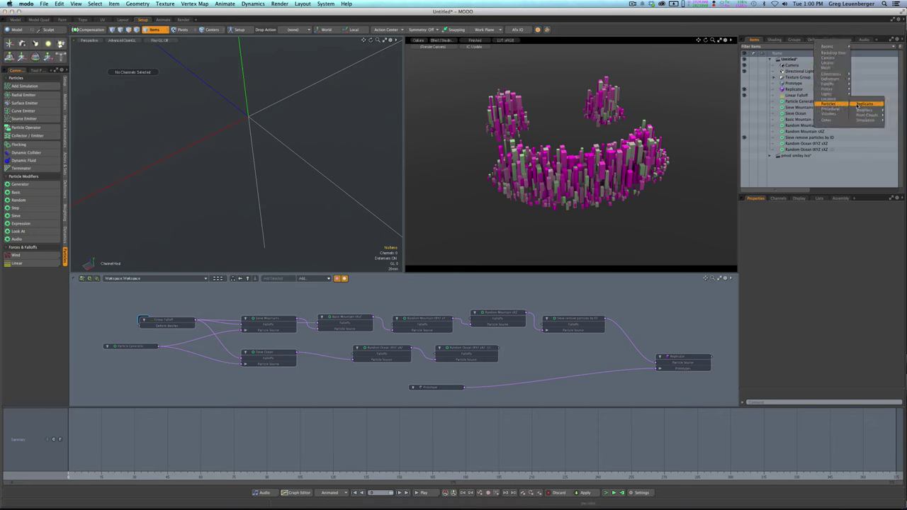
click(858, 105)
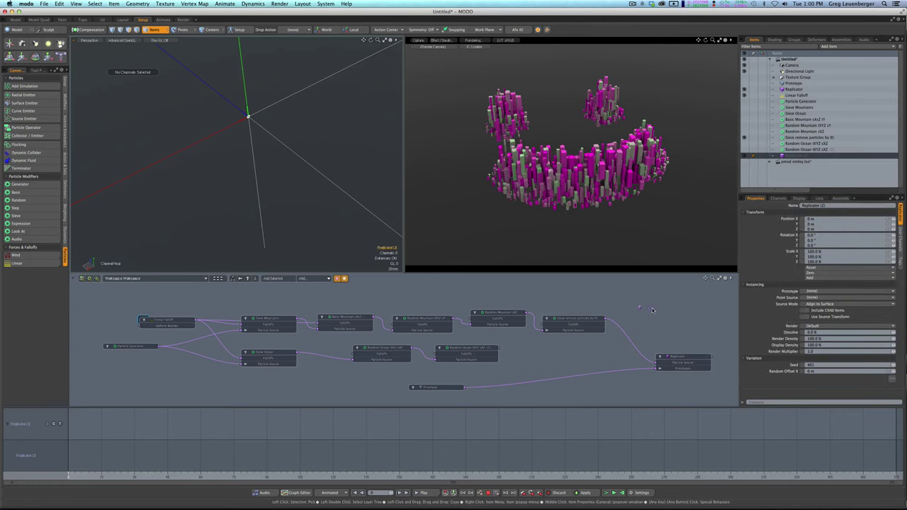
drag(653, 310, 651, 311)
drag(465, 387, 664, 318)
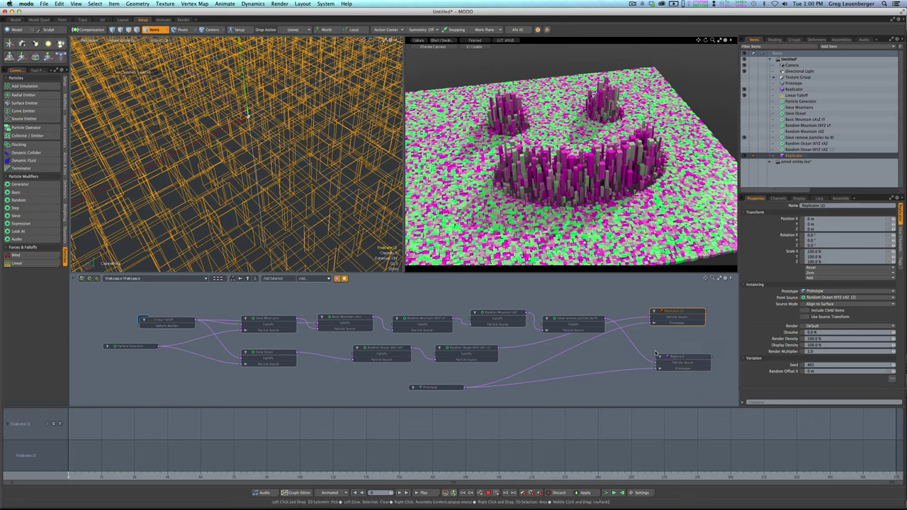
- Delete the second Replicator from the schematic
click(717, 303)
click(672, 315)
key(Delete)
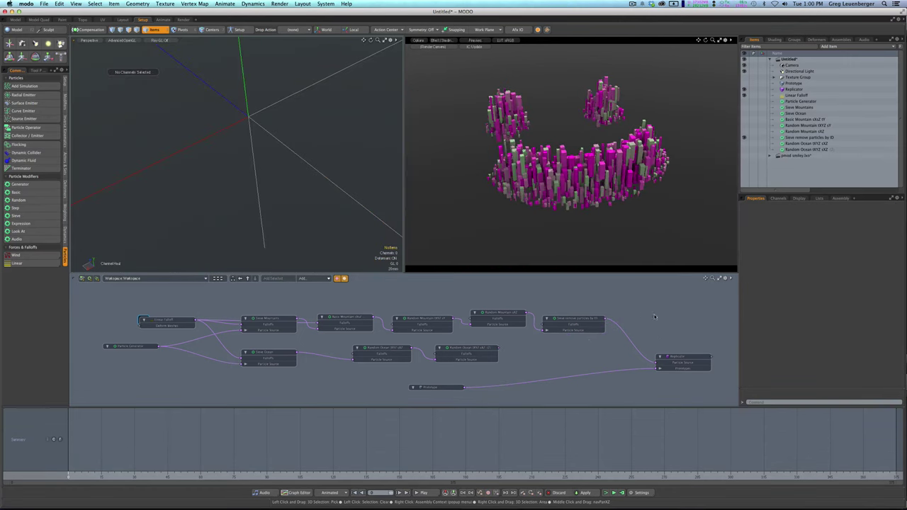
- Add a Particle Random Modifier and name it Random Combiner Random PID
drag(672, 357, 676, 360)
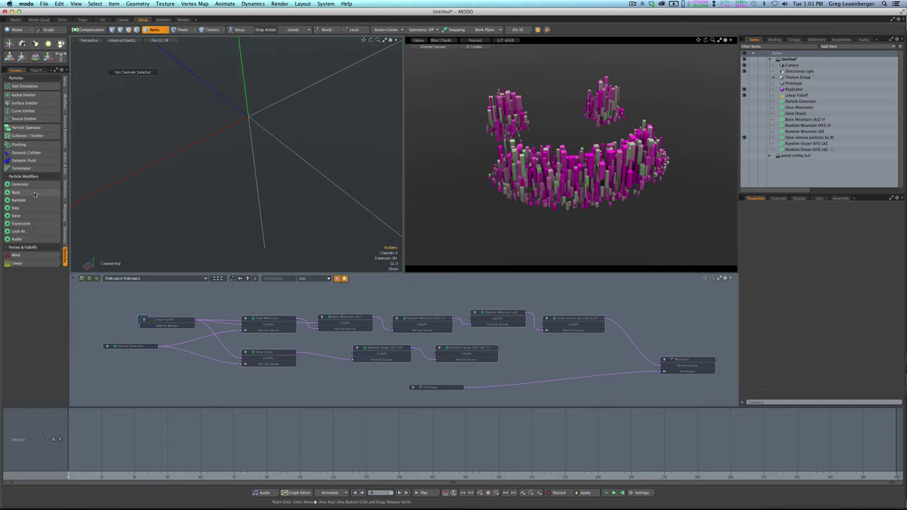
click(18, 200)
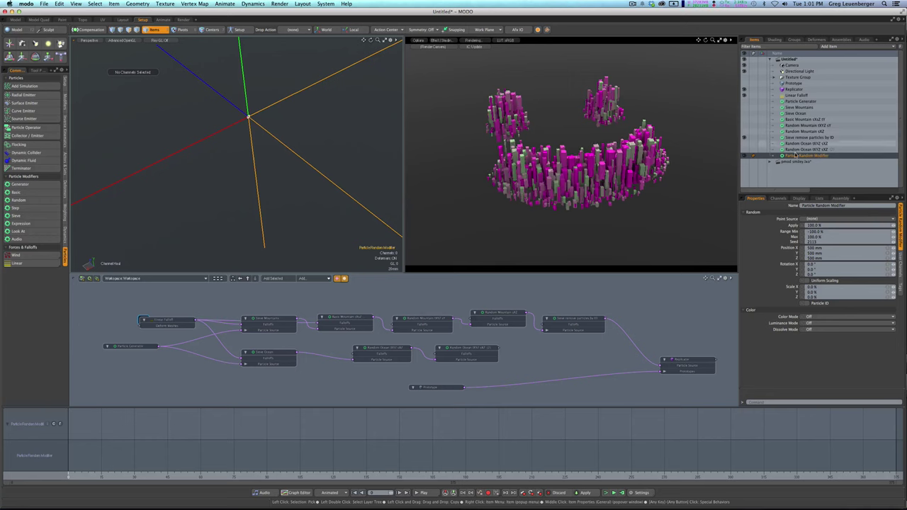
click(804, 156)
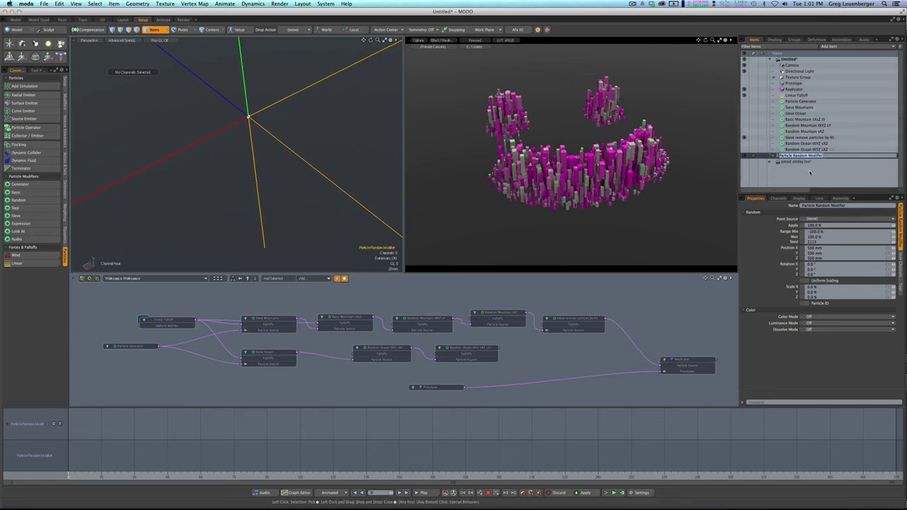
text(Add)
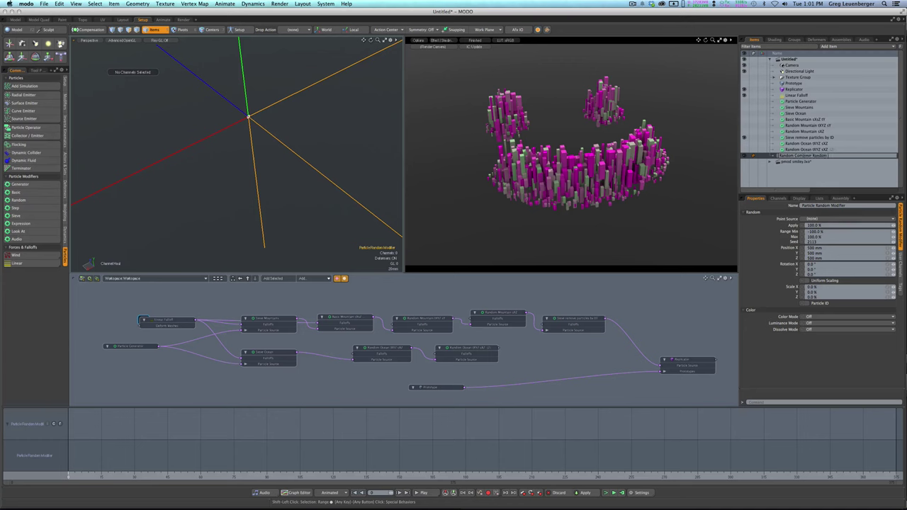
key(Return)
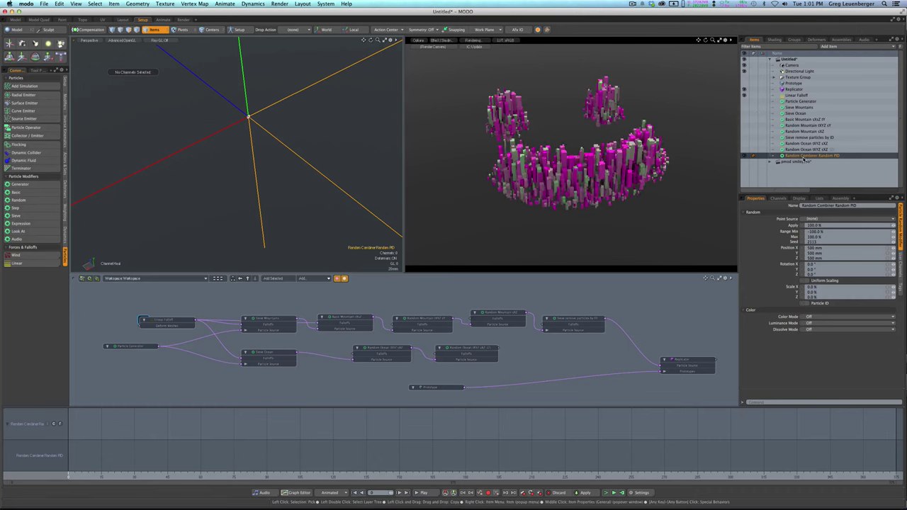
- Place Random Combiner Random PID in the schematic and wire it between the ID sieve and the Replicator's Particle Source, rearranging nearby nodes
drag(803, 156, 673, 321)
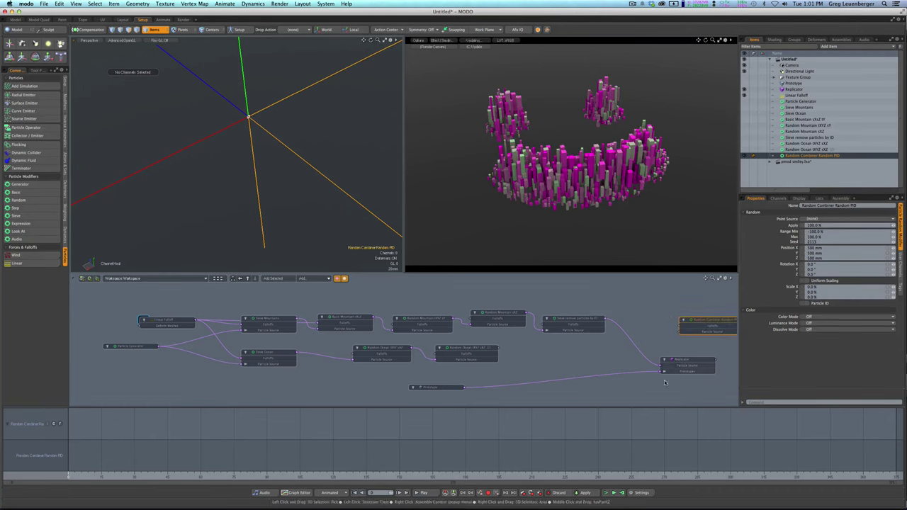
drag(676, 364, 638, 383)
click(457, 380)
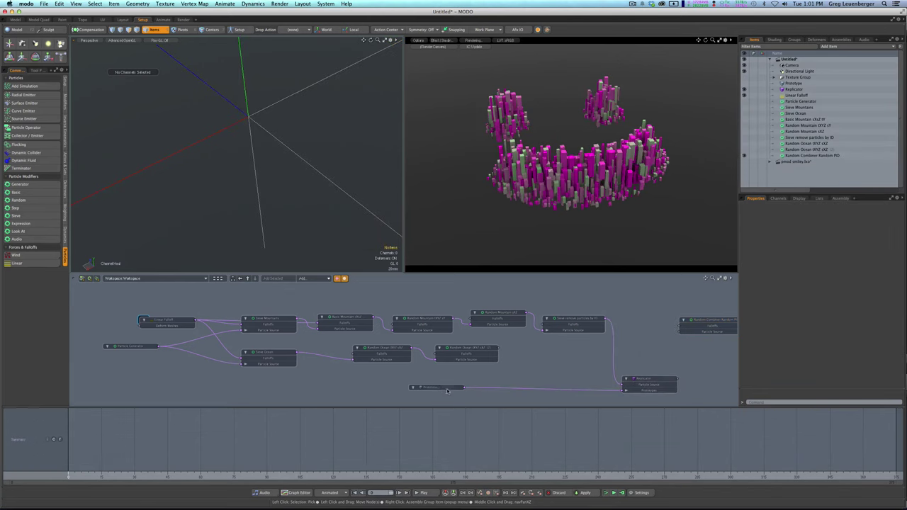
drag(452, 388, 472, 393)
mouse_move(656, 382)
mouse_down()
mouse_move(669, 378)
mouse_move(636, 347)
mouse_move(690, 334)
mouse_move(661, 338)
mouse_move(666, 374)
mouse_up()
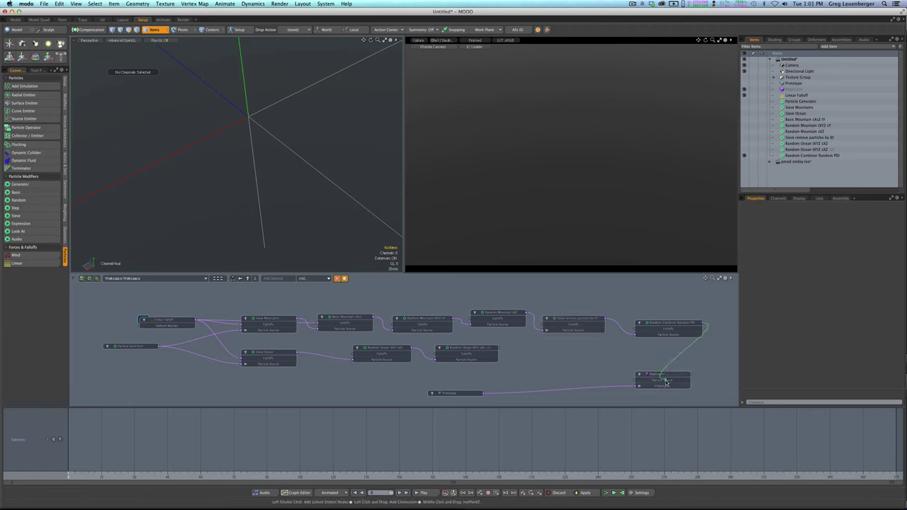
scroll(553, 367, down, 2)
middle_drag(554, 368, 468, 367)
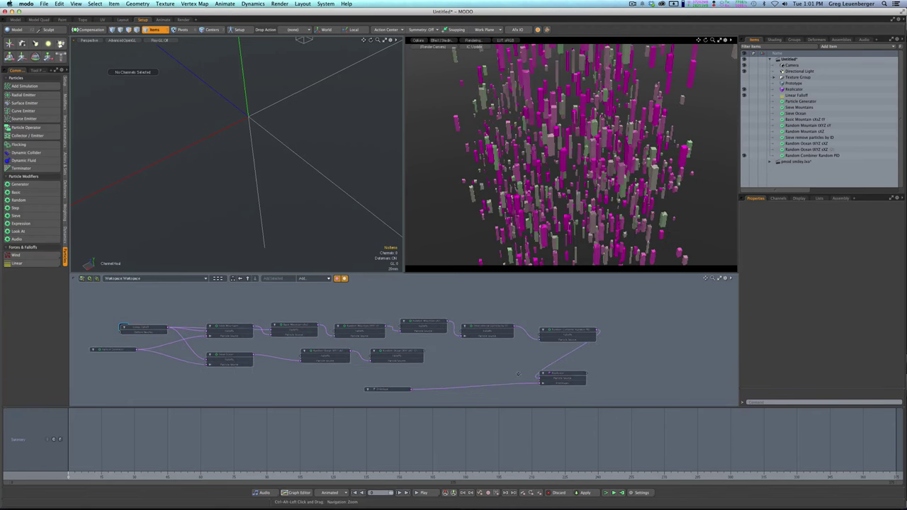
drag(562, 375, 656, 363)
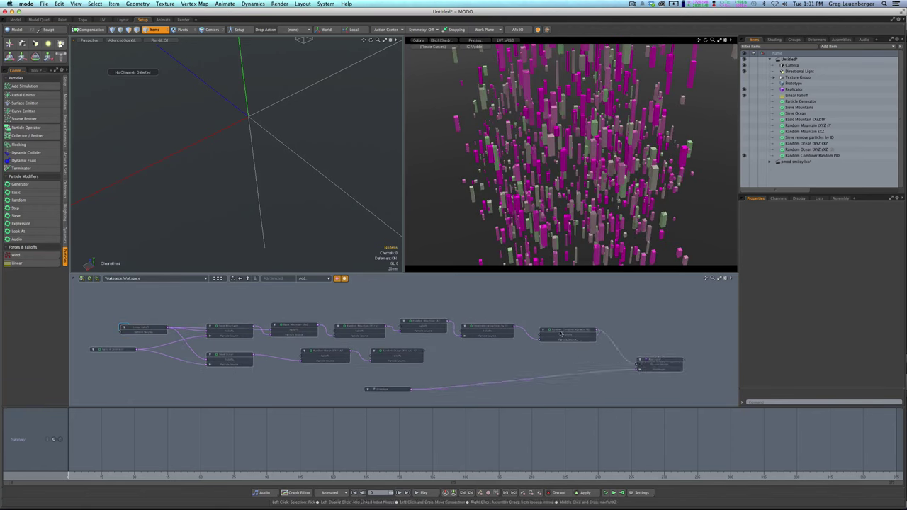
- Set Random Combiner Random PID's Position X, Y and Z to 0 m
click(571, 333)
click(833, 248)
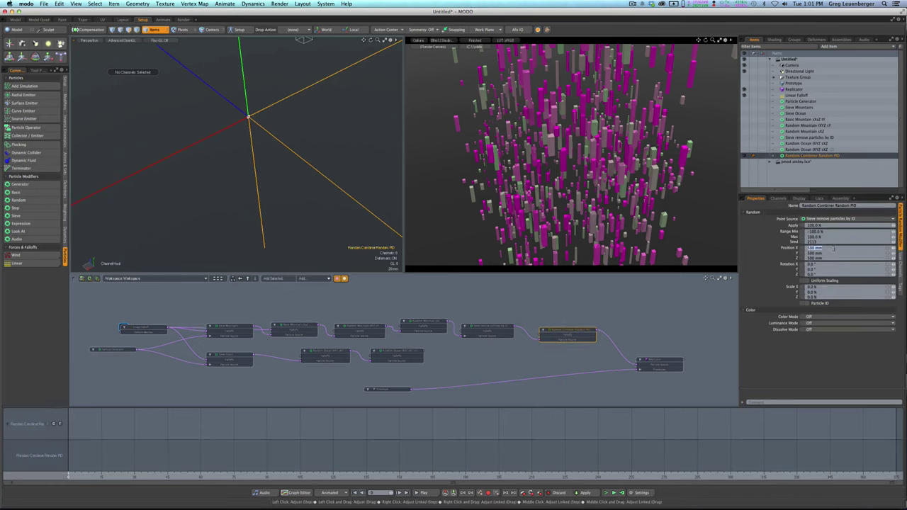
text(0)
key(Return)
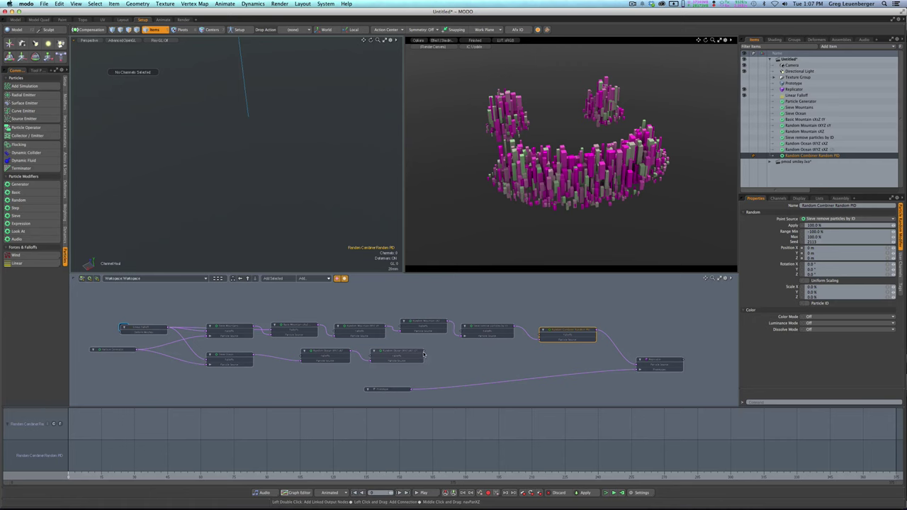
- Connect the duplicated Random Ocean modifier to the combiner's Particle Source alongside the mountain branch, and review the mountain nodes
drag(449, 363, 543, 338)
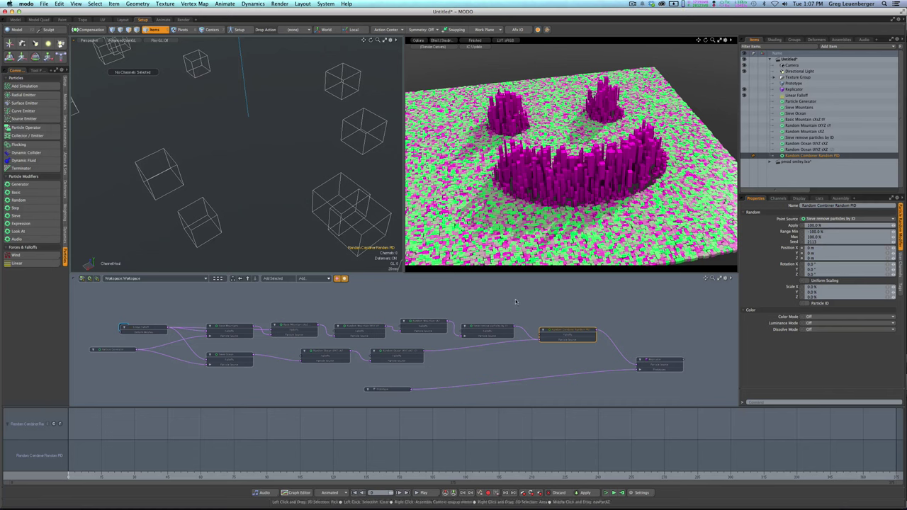
drag(497, 306, 220, 338)
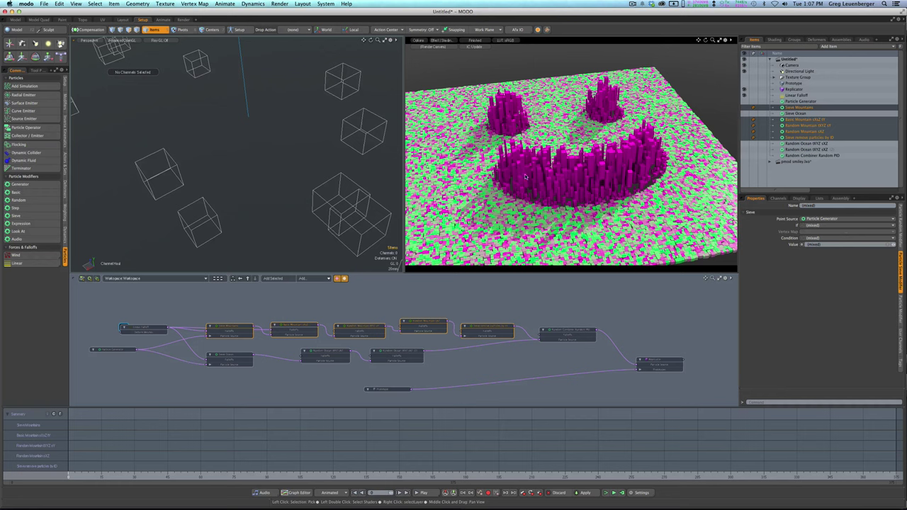
click(583, 304)
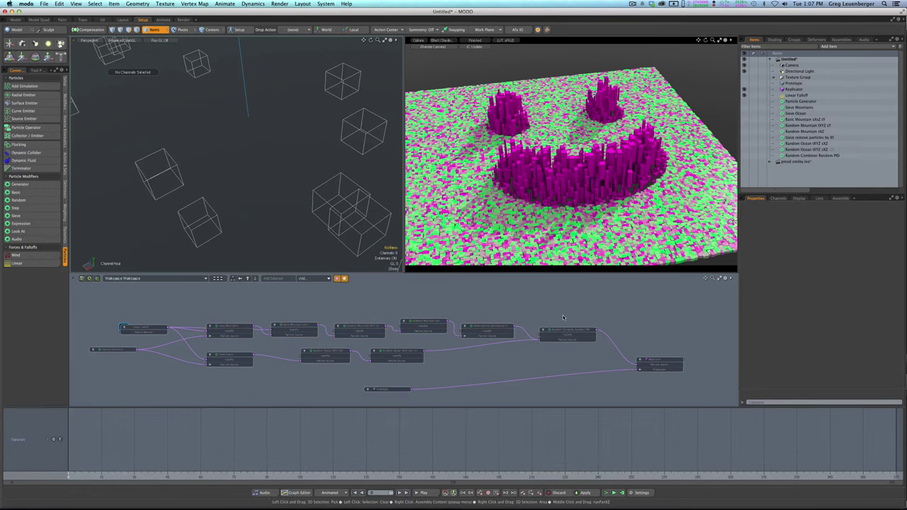
- Enable Particle ID on Random Combiner Random PID and check the color mix in the render preview
click(573, 332)
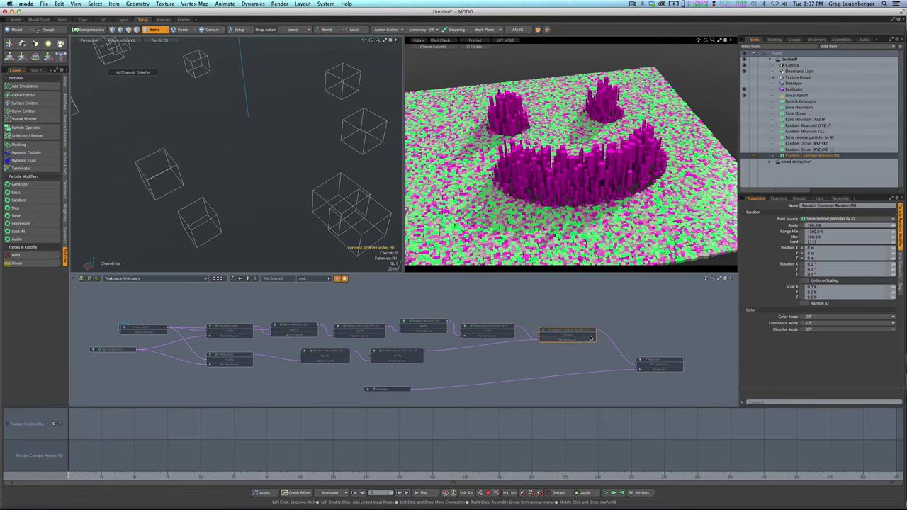
click(807, 303)
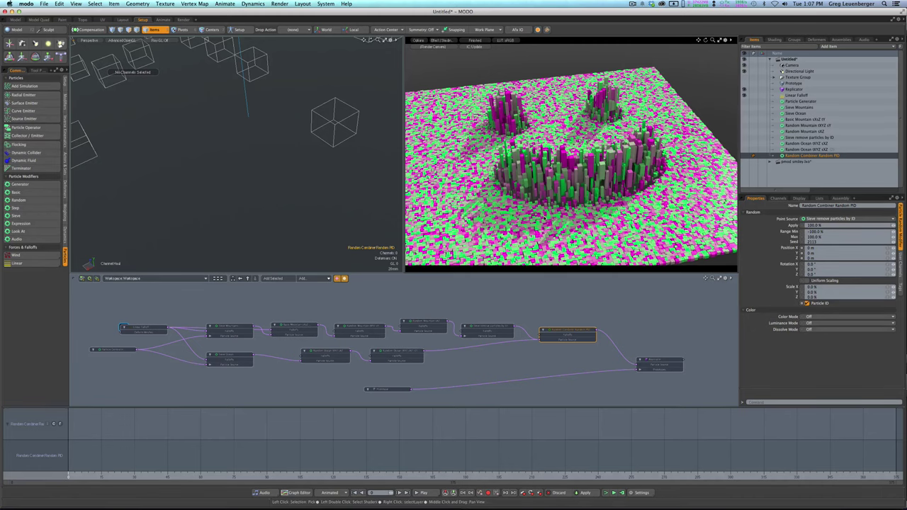
alt+drag(543, 218, 578, 224)
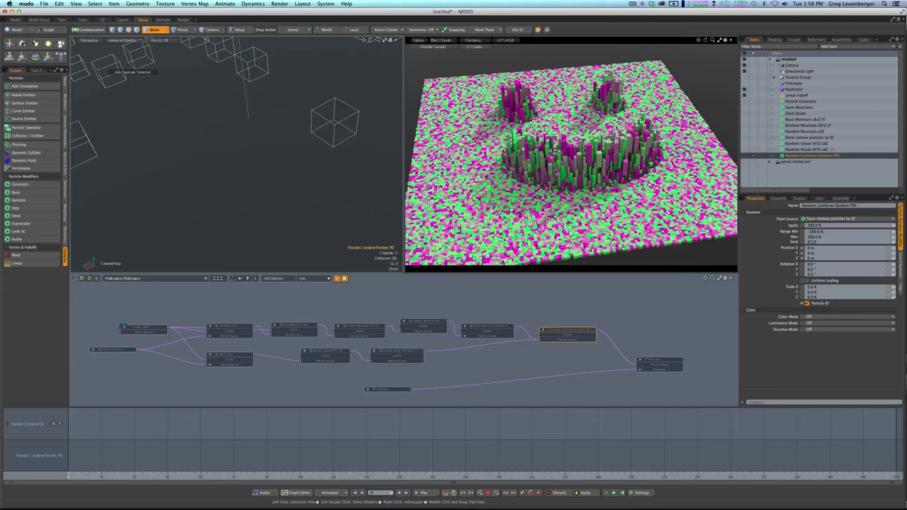
- Add a basic Particle Modifier and wire it between the duplicated Random Ocean modifier and Random Combiner Random PID
click(473, 368)
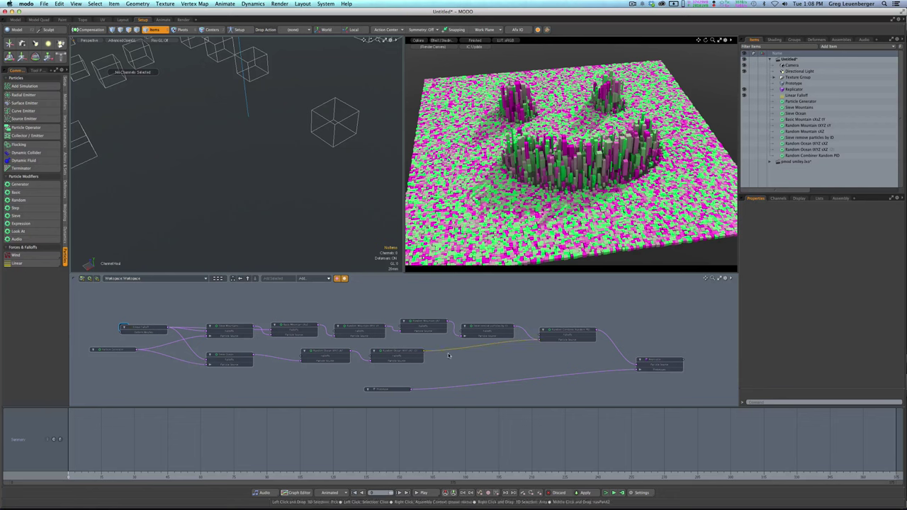
click(430, 361)
click(22, 191)
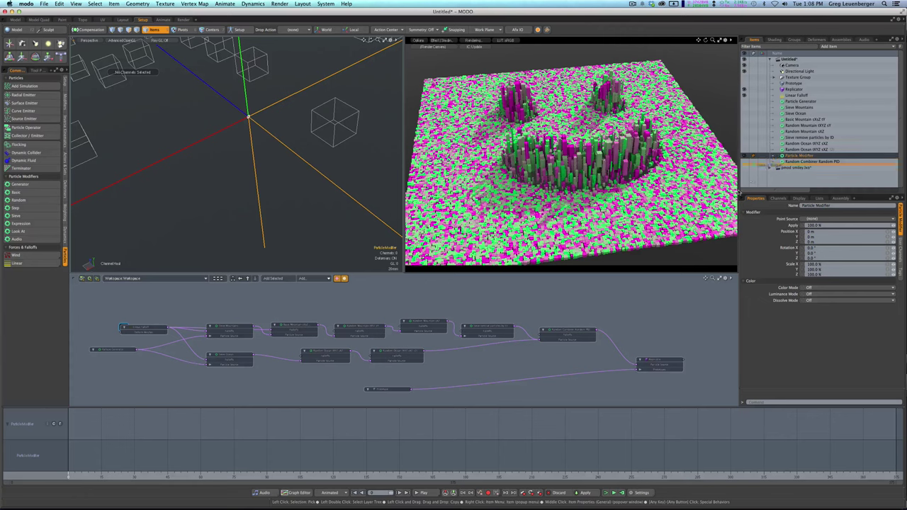
drag(478, 369, 478, 367)
drag(424, 351, 516, 361)
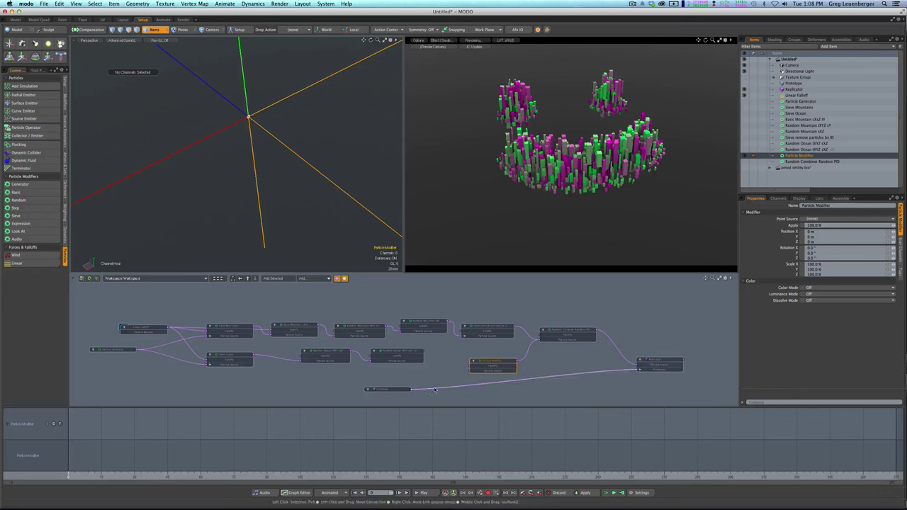
drag(471, 373, 424, 352)
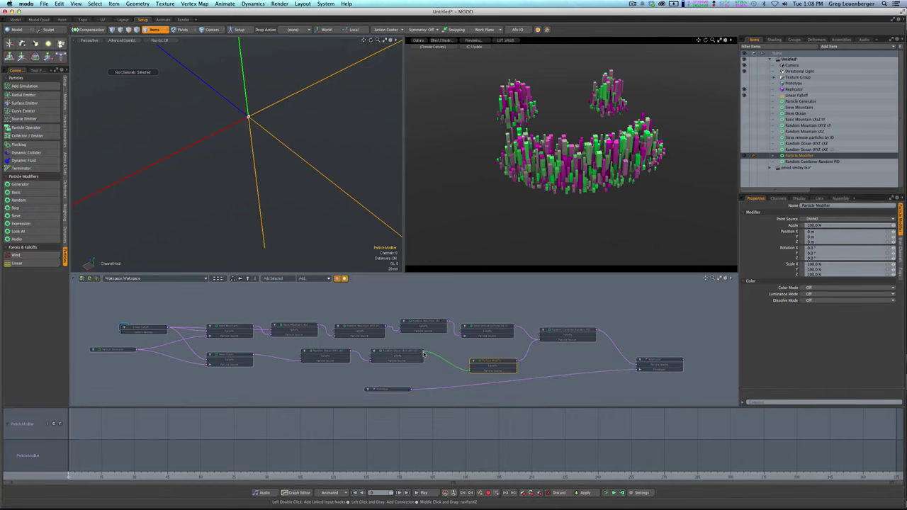
- Wire the basic Particle Modifier straight to the Replicator, bypassing the random combiner, and rename it Basic Hills tY
drag(484, 365, 463, 356)
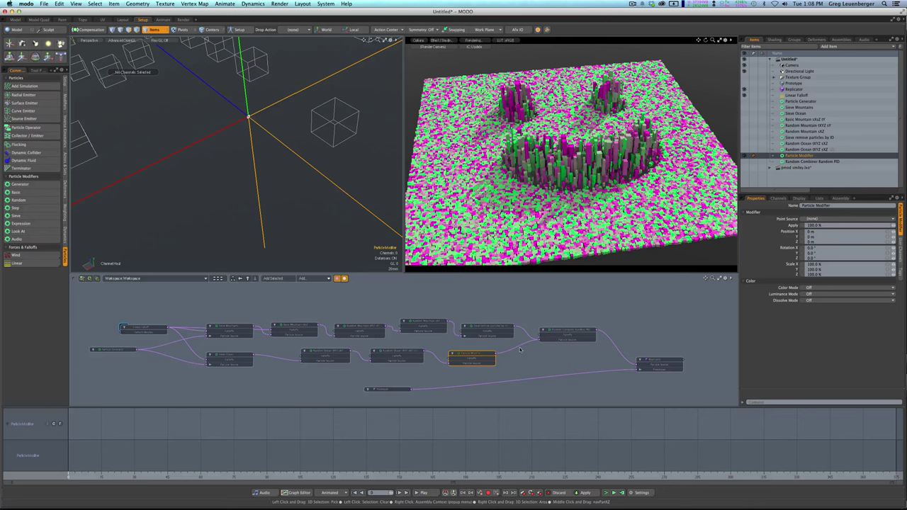
drag(521, 348, 517, 364)
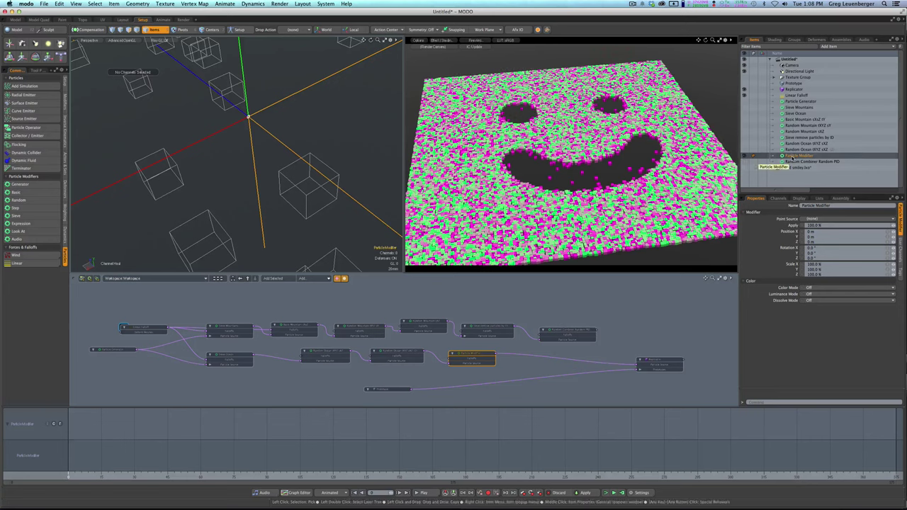
double_click(784, 155)
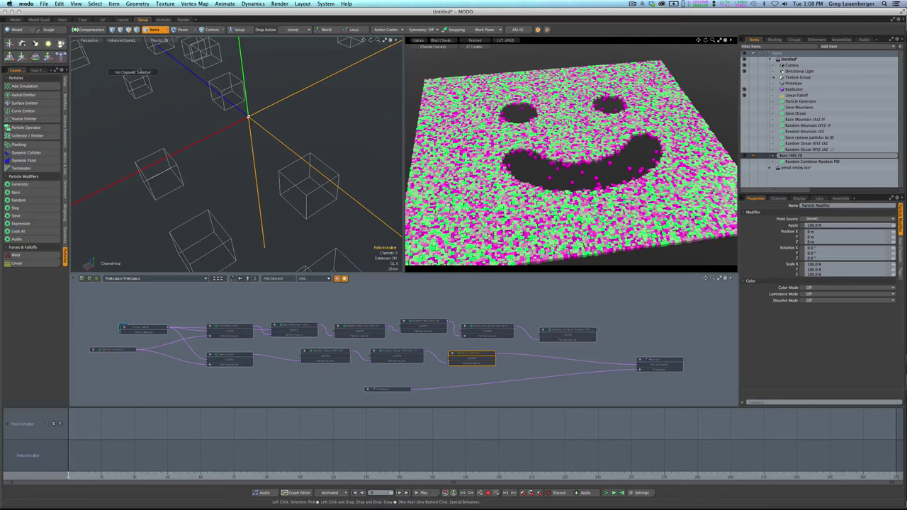
key(Return)
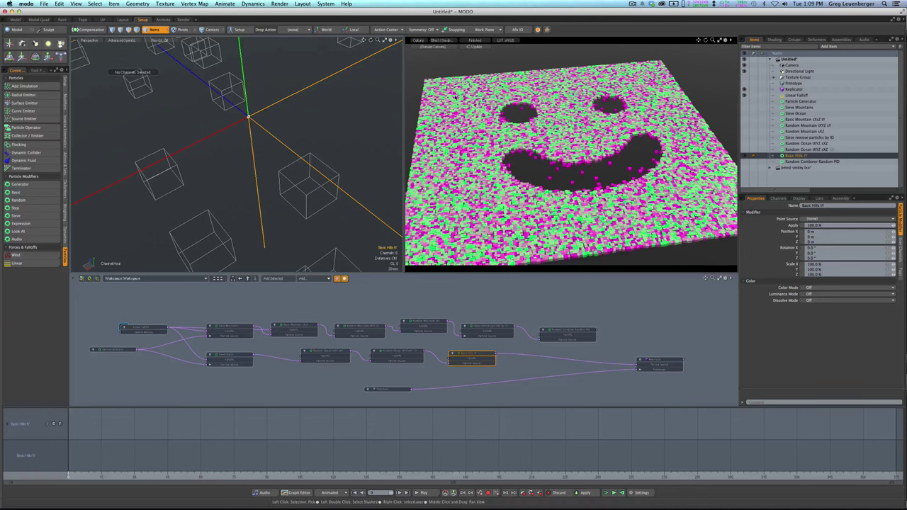
- Add a Radial Falloff, place it below Linear Falloff in the item list, and connect it to the Falloffs input of Basic Hills tY
middle_drag(487, 367, 498, 379)
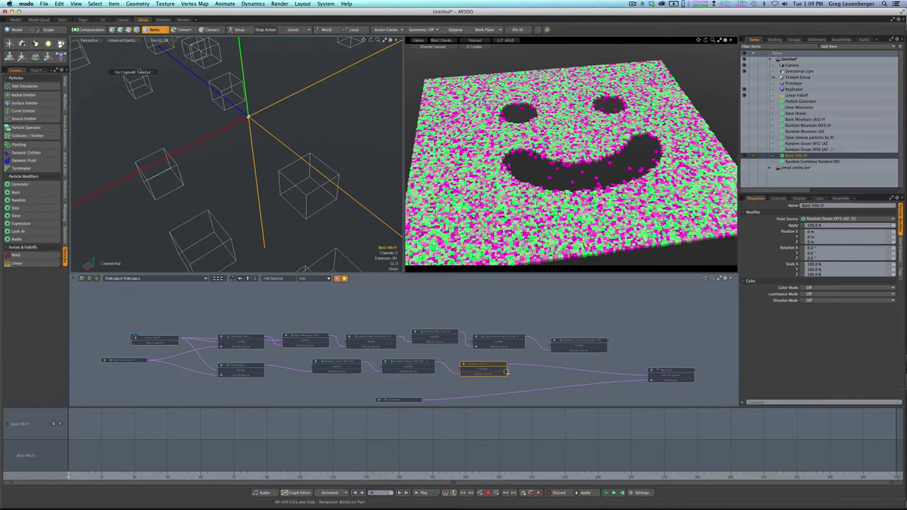
scroll(497, 371, down, 2)
drag(494, 370, 507, 374)
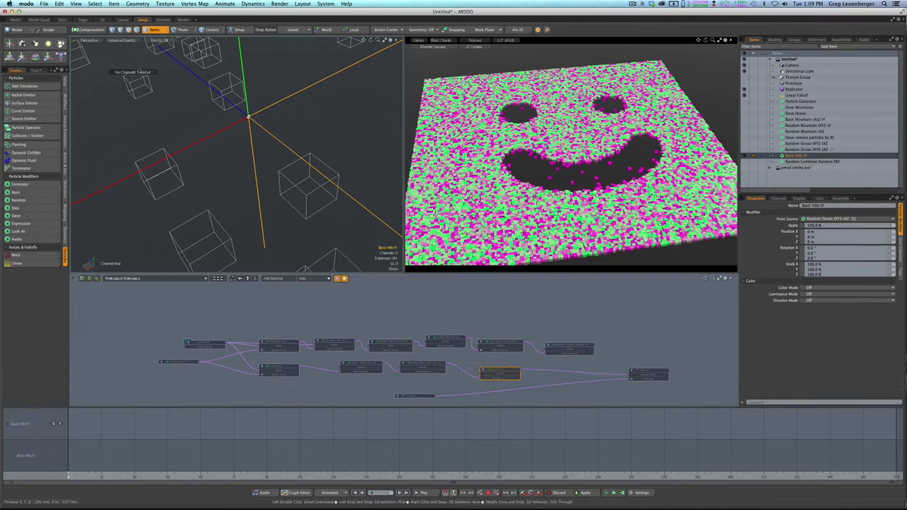
click(27, 266)
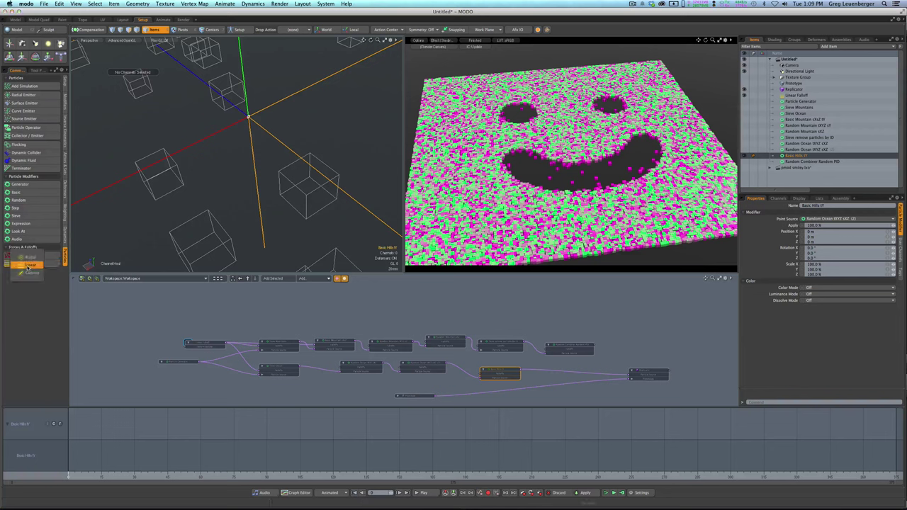
click(29, 257)
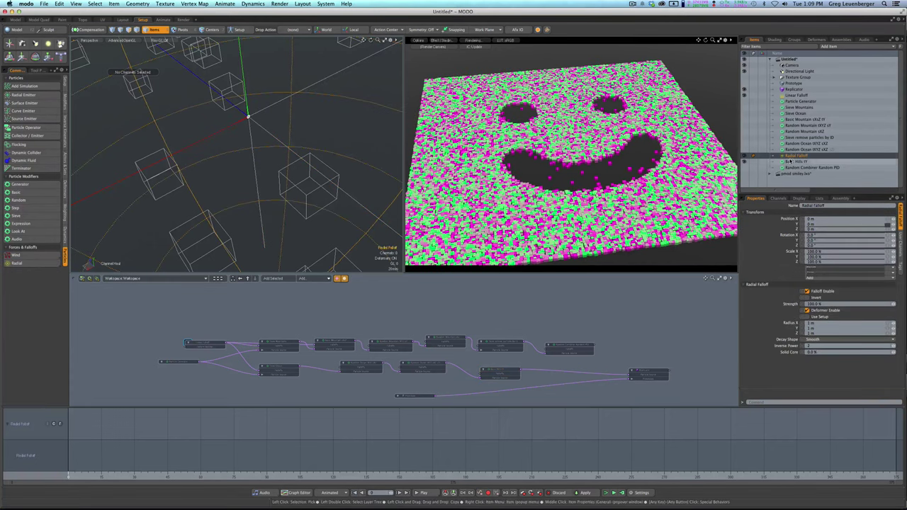
drag(727, 190, 541, 306)
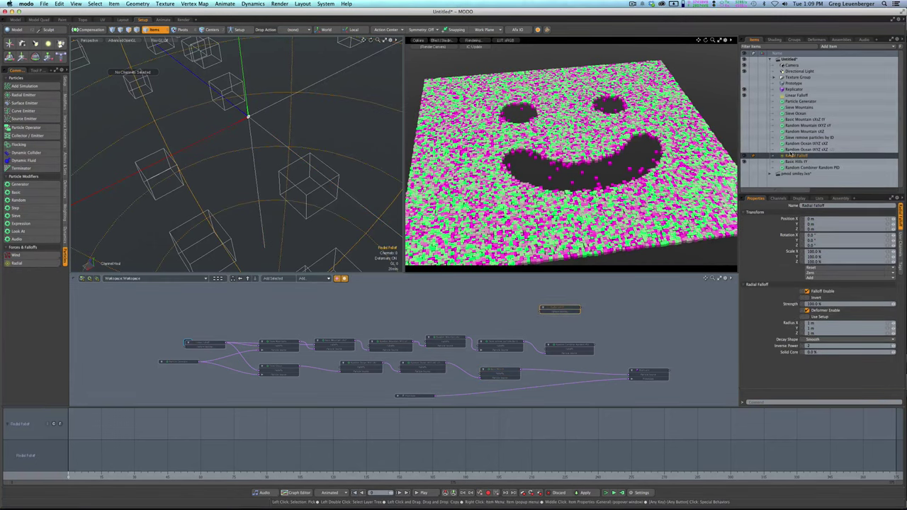
drag(810, 150, 817, 101)
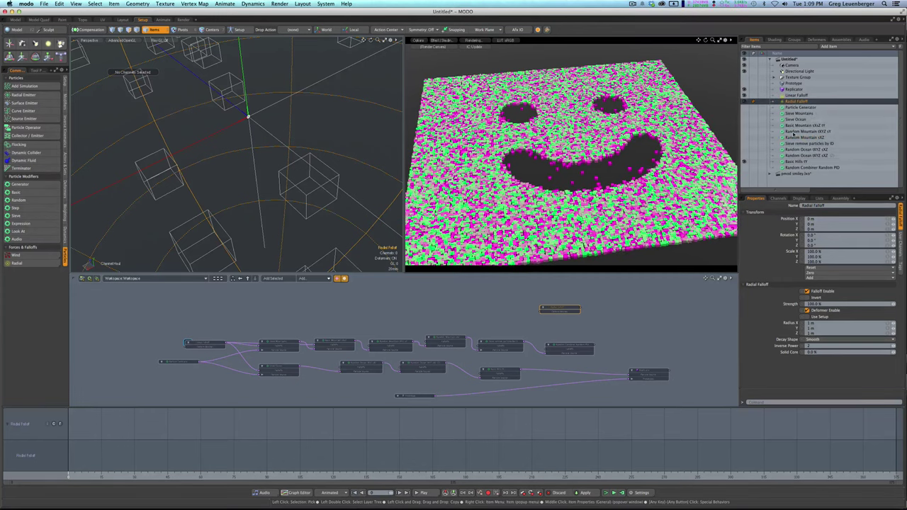
drag(569, 310, 476, 386)
mouse_move(426, 349)
mouse_down()
mouse_move(408, 361)
mouse_move(438, 343)
mouse_up()
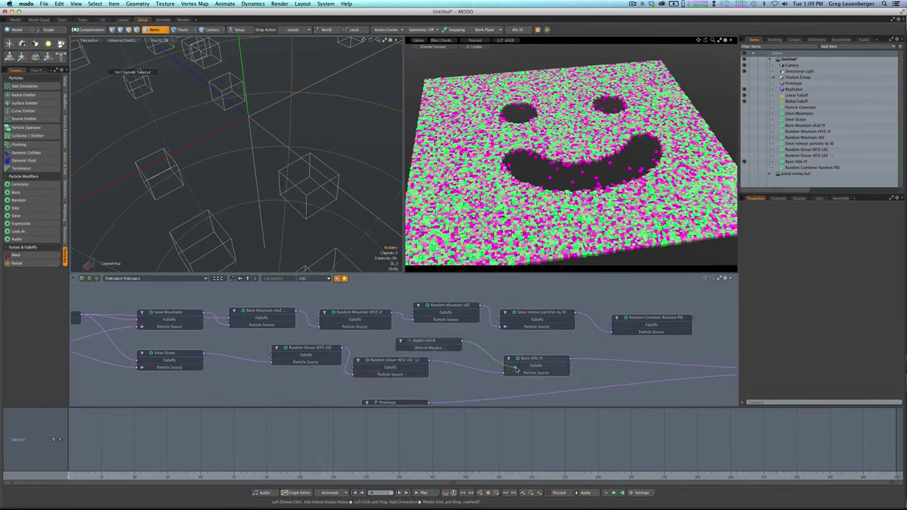
- Move the Radial Falloff across the particle field to about X 1.59 m and Z 1.77 m
ctrl+alt+drag(291, 215, 259, 184)
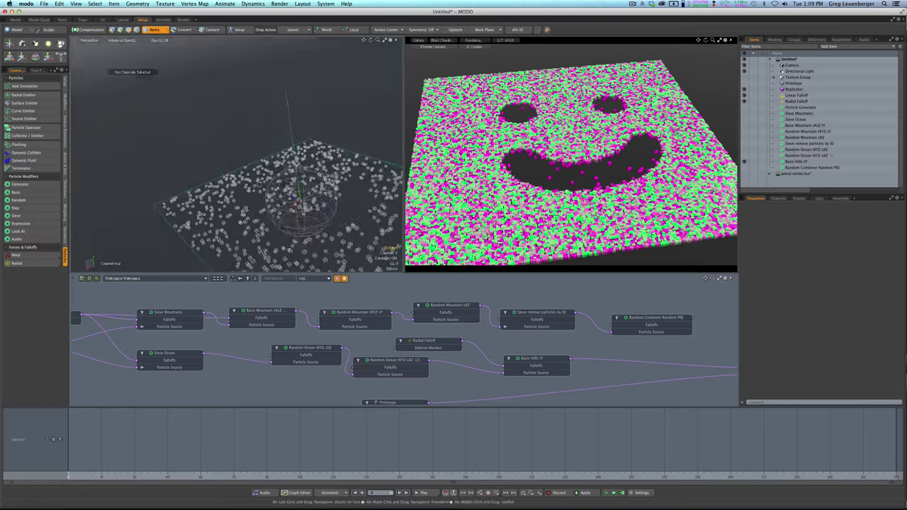
click(295, 225)
key(w)
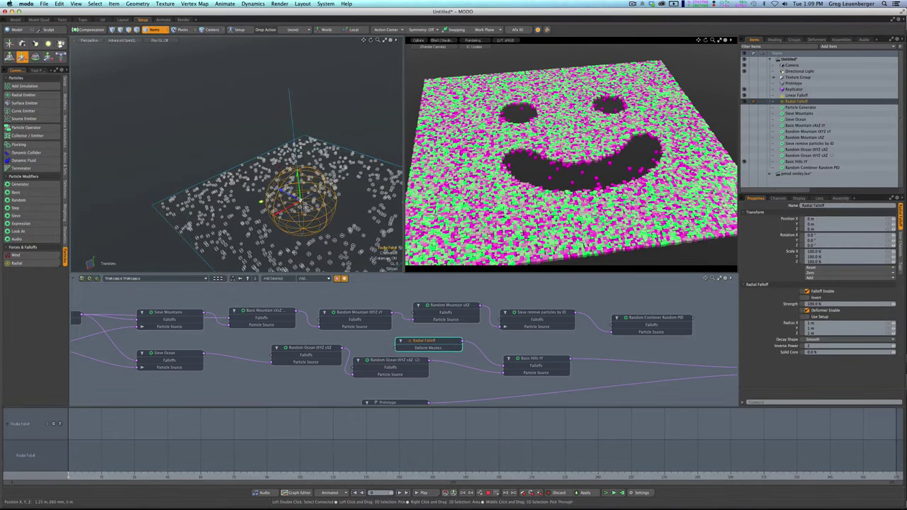
drag(275, 194, 219, 194)
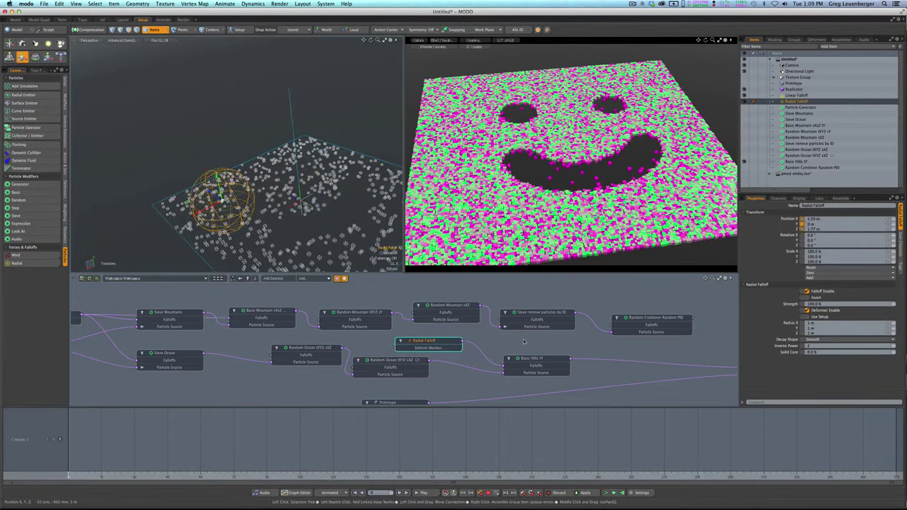
- Raise the Position Y of Basic Hills tY to about 455 mm to form a hill
click(533, 361)
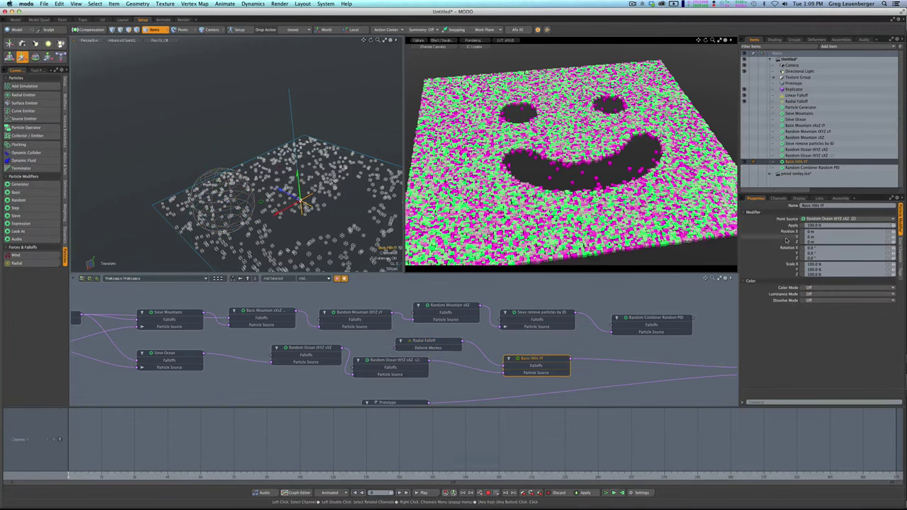
key(c)
drag(238, 205, 244, 124)
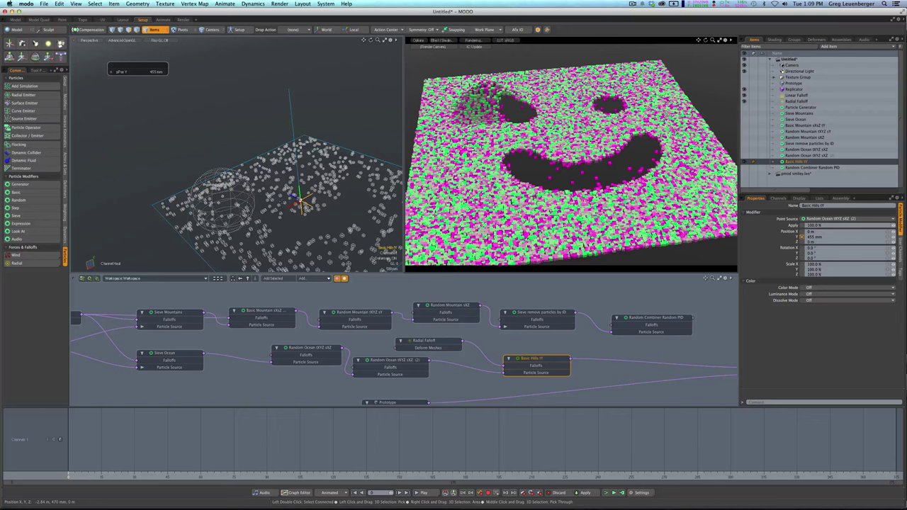
key(space)
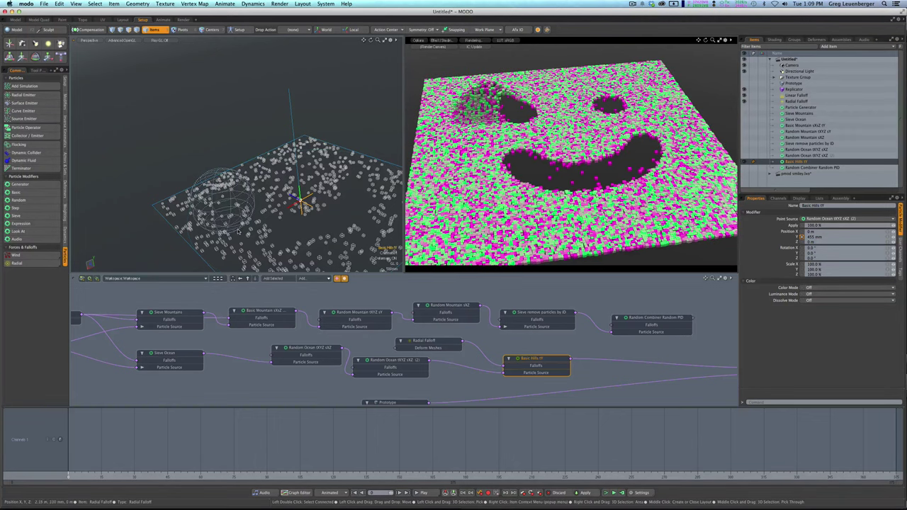
- Move the Radial Falloff along Z to about -2.01 m, toward the front of the particle field
click(239, 232)
key(y)
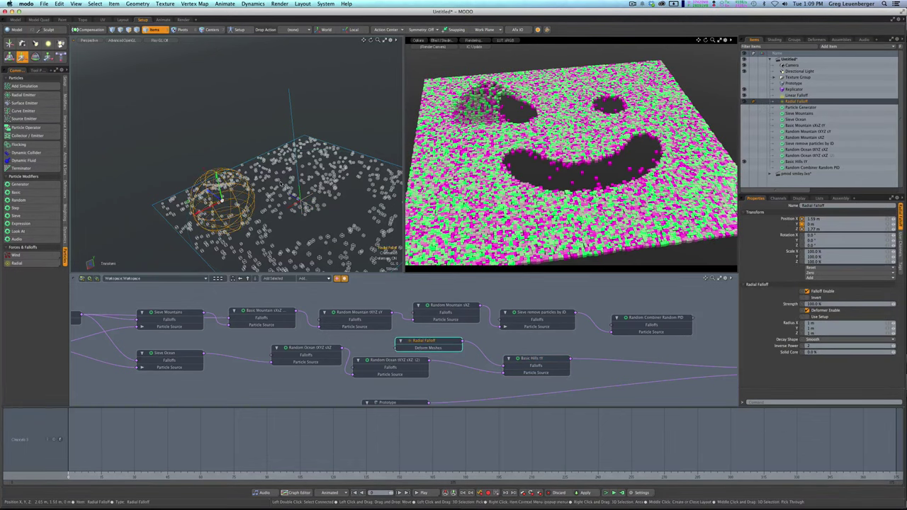
scroll(281, 183, down, 5)
alt+shift+drag(280, 184, 272, 228)
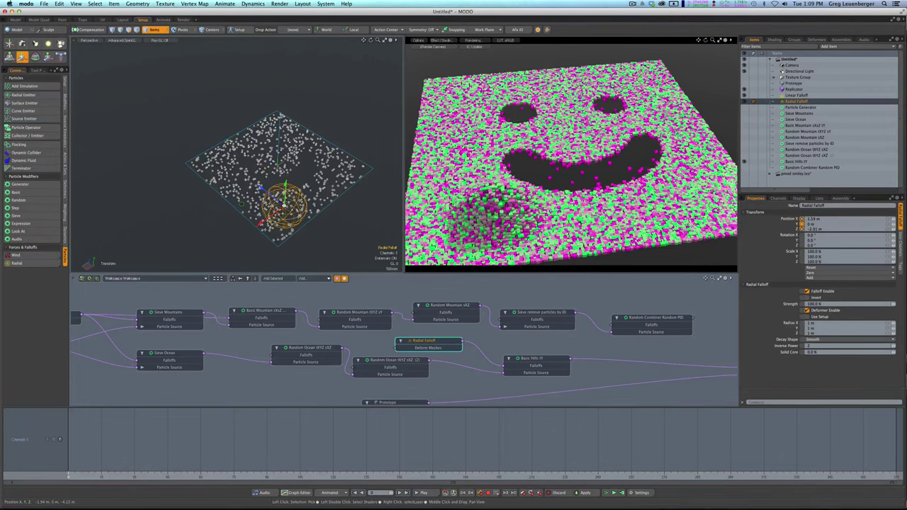
alt+drag(338, 182, 319, 247)
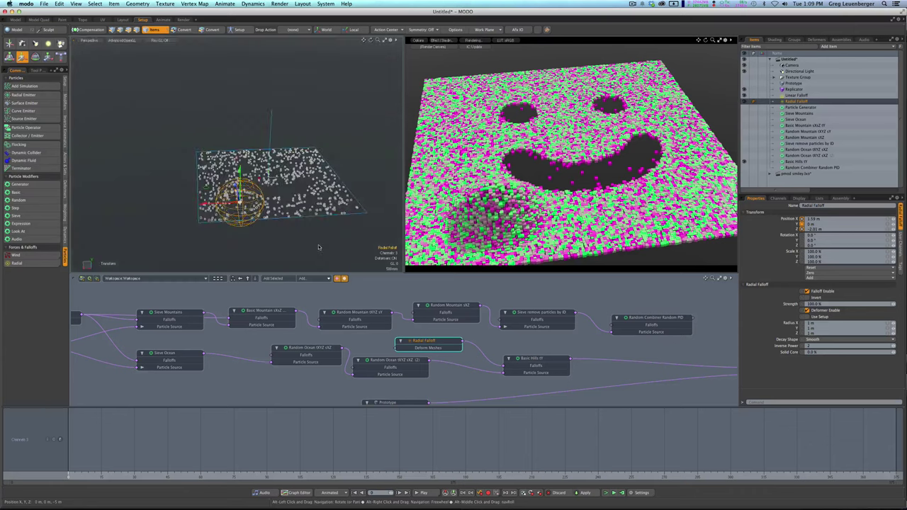
- Set the Radial Falloff's Solid Core to about 64.5% and its X, Y and Z radius to about 645 mm
click(787, 353)
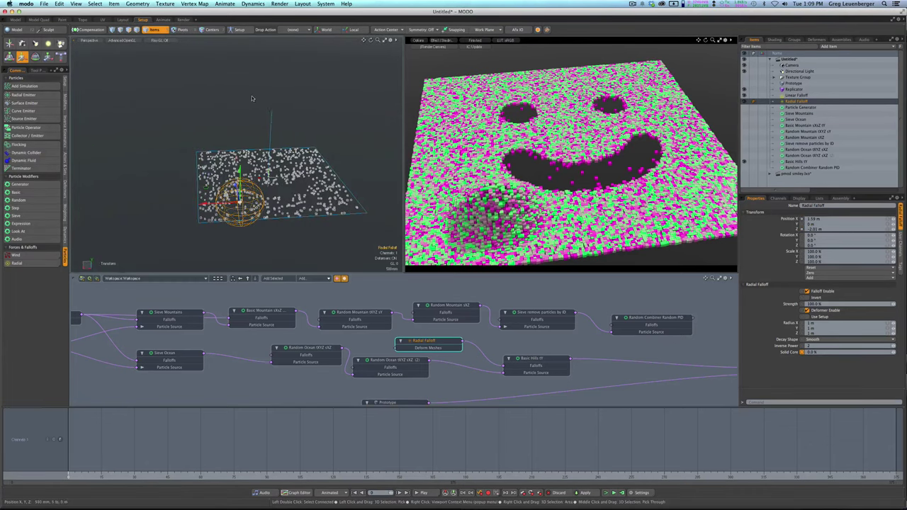
key(c)
drag(260, 104, 286, 104)
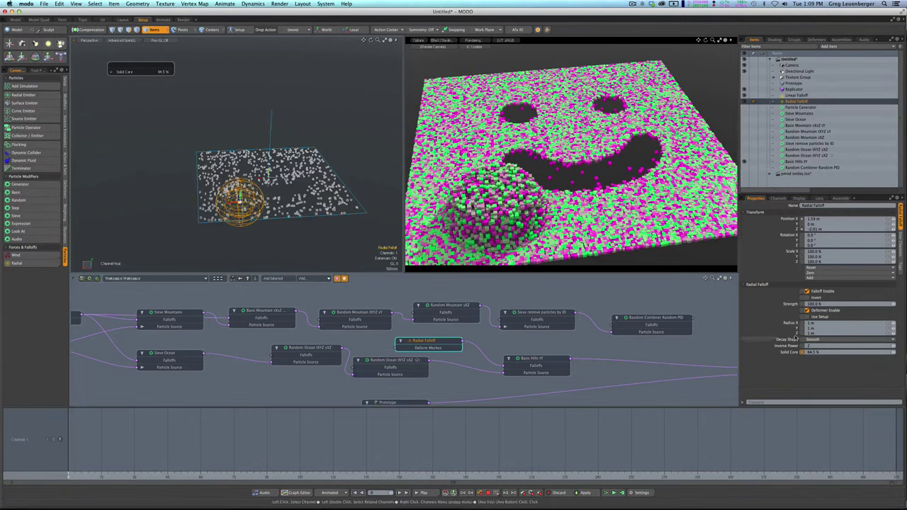
click(789, 323)
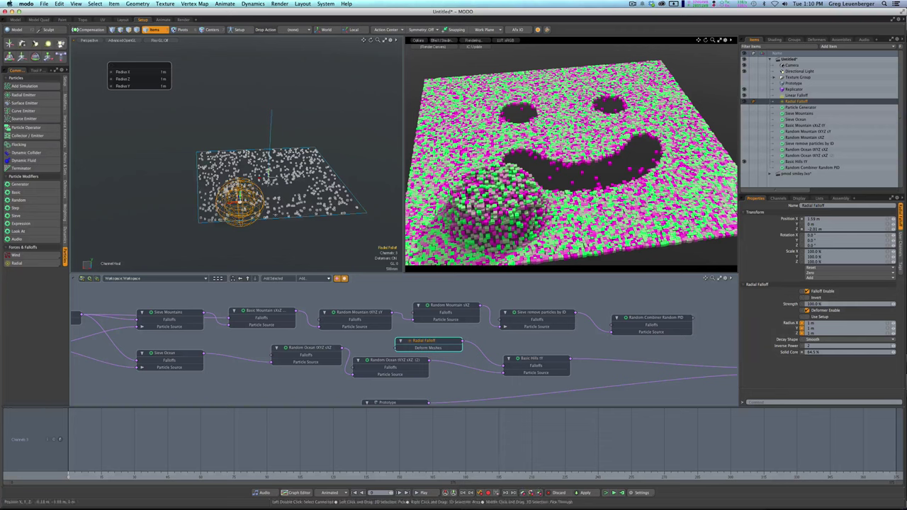
drag(312, 134, 270, 135)
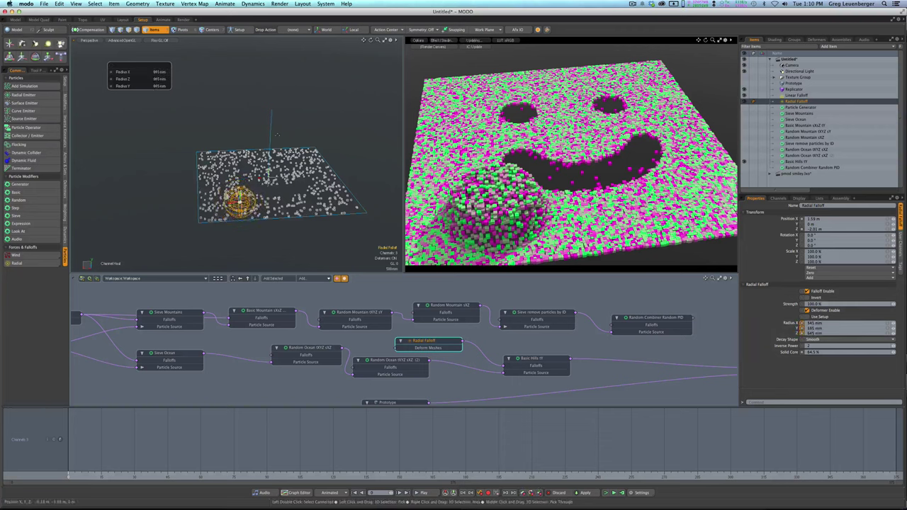
- Move the Radial Falloff along X to about 2.21 m, then clear the selection
key(w)
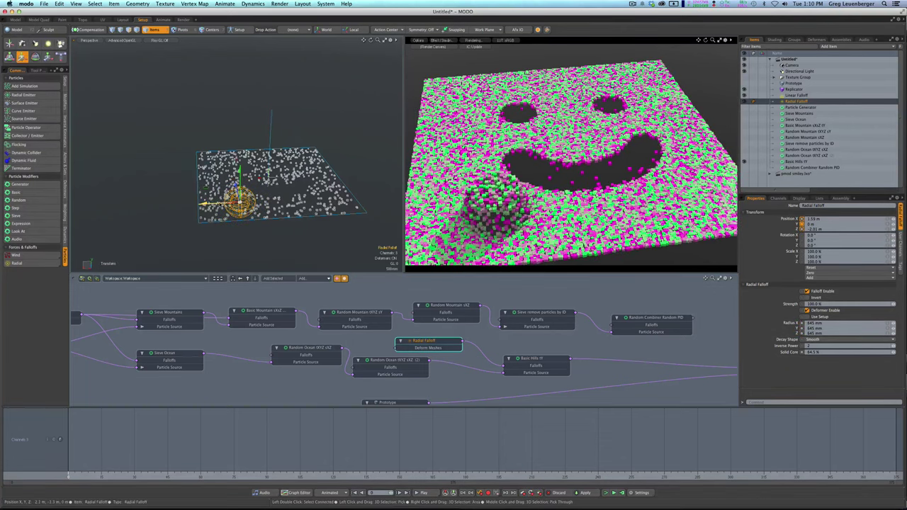
drag(207, 204, 191, 205)
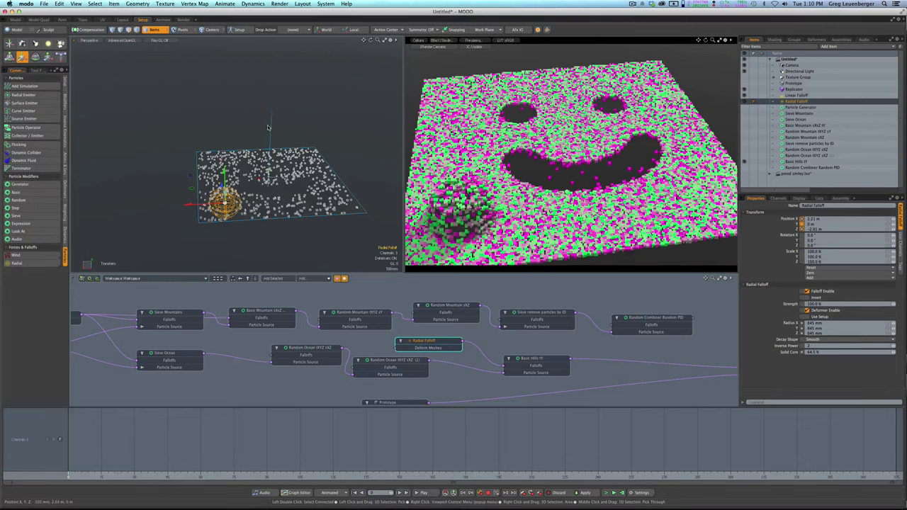
key(space)
click(291, 122)
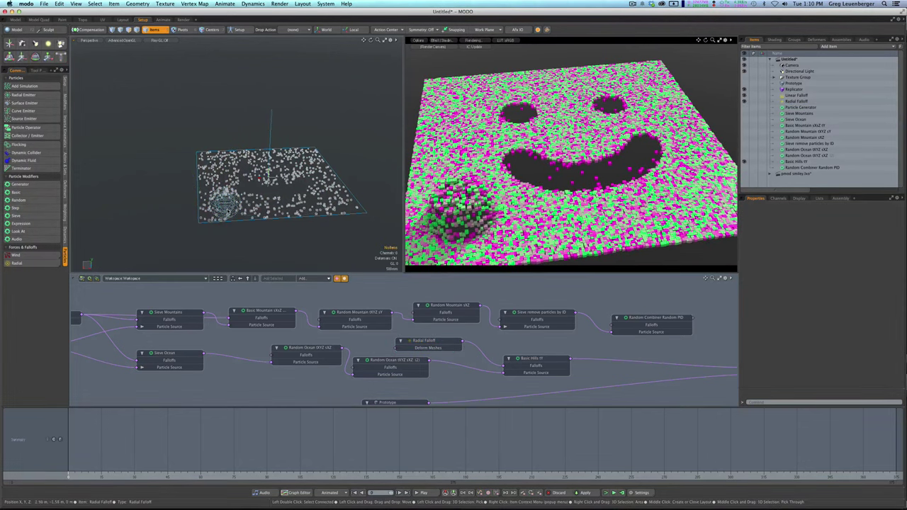
- Create an item mask for the Radial Falloff and add a Noise texture inside it in the shader tree
click(779, 102)
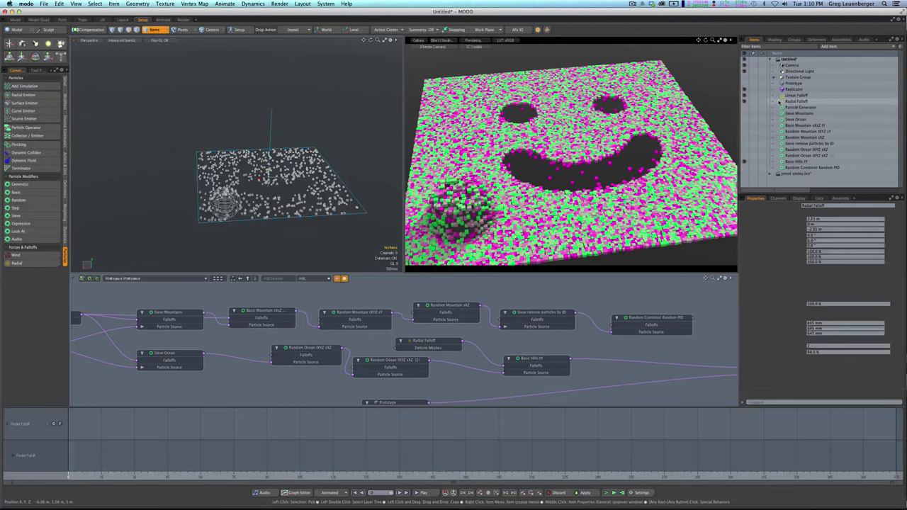
right_click(780, 101)
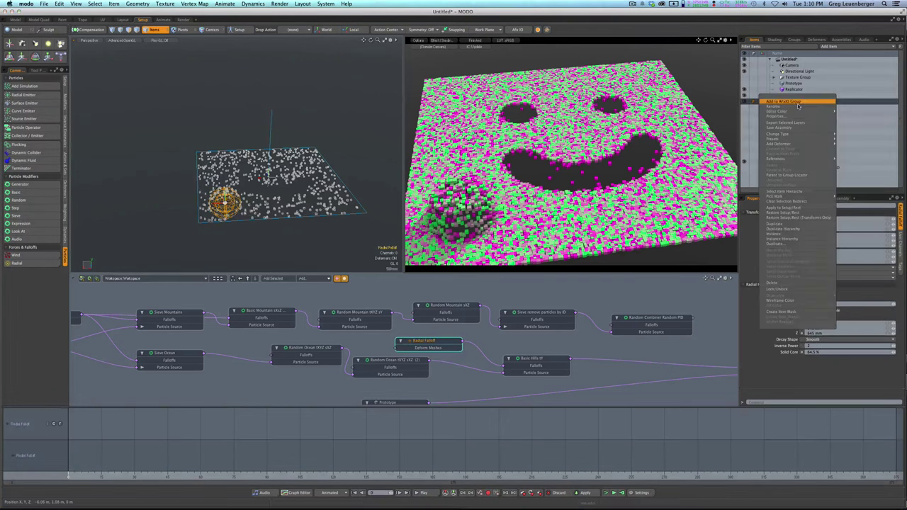
click(785, 312)
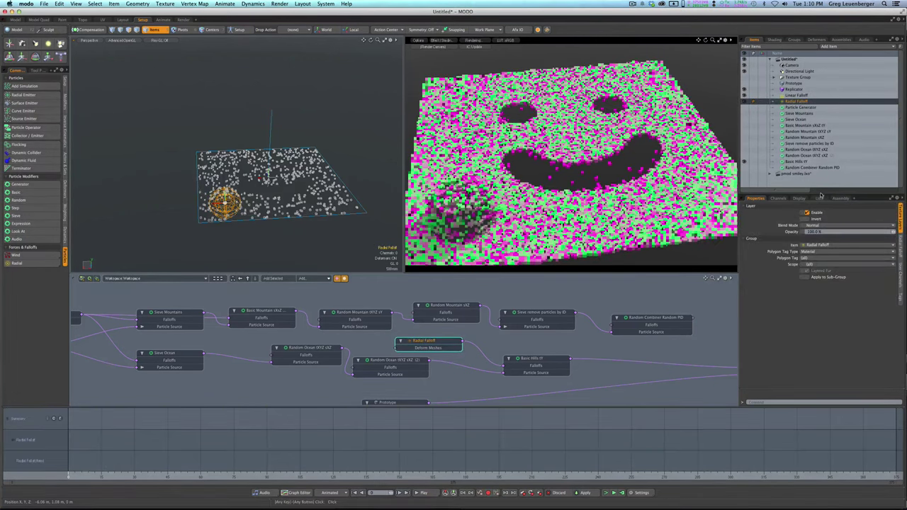
click(774, 39)
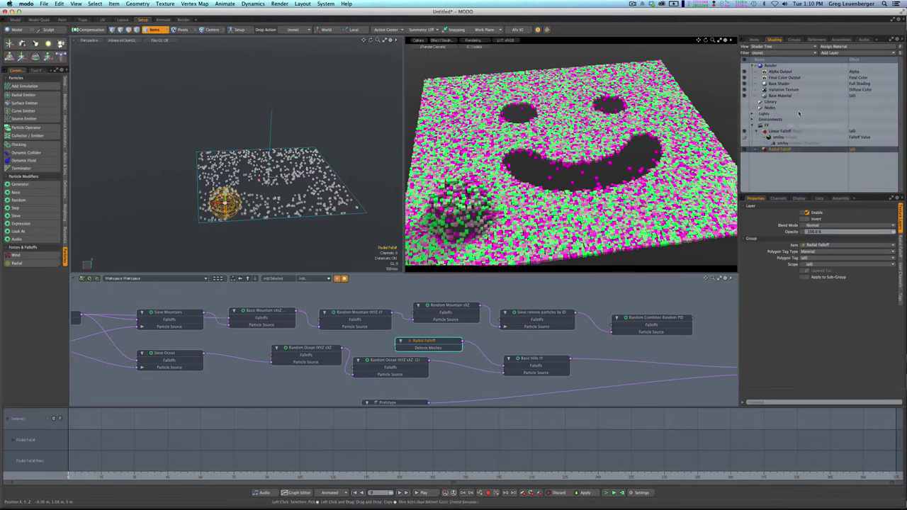
click(837, 53)
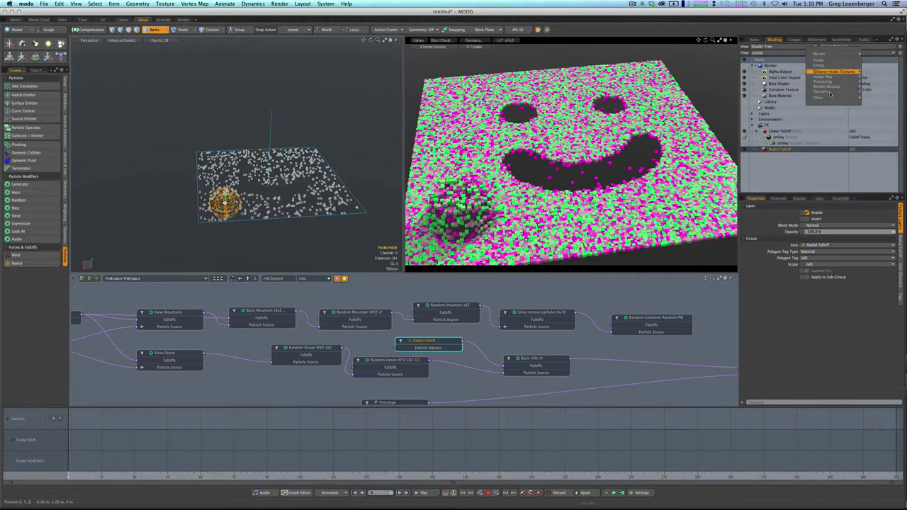
mouse_move(829, 95)
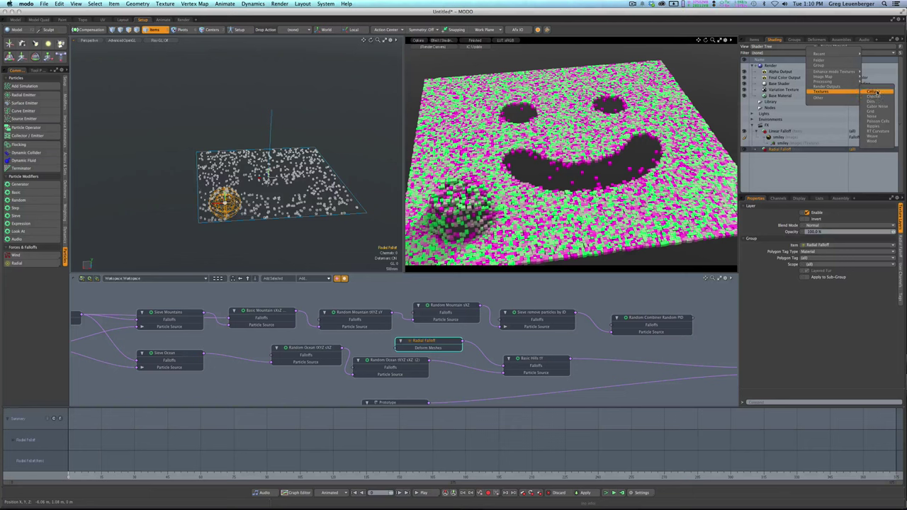
click(874, 117)
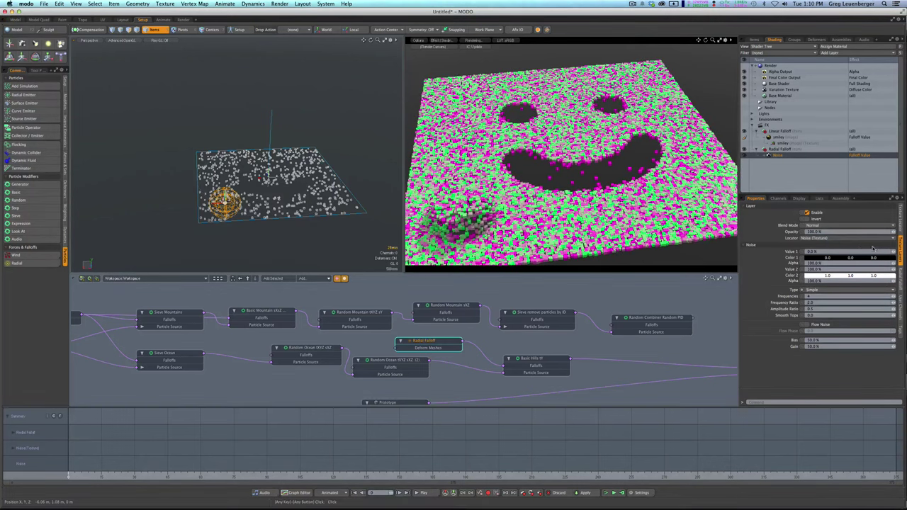
- Set the Noise texture locator's X, Y and Z size to 300 mm and inspect the hill up close
click(901, 225)
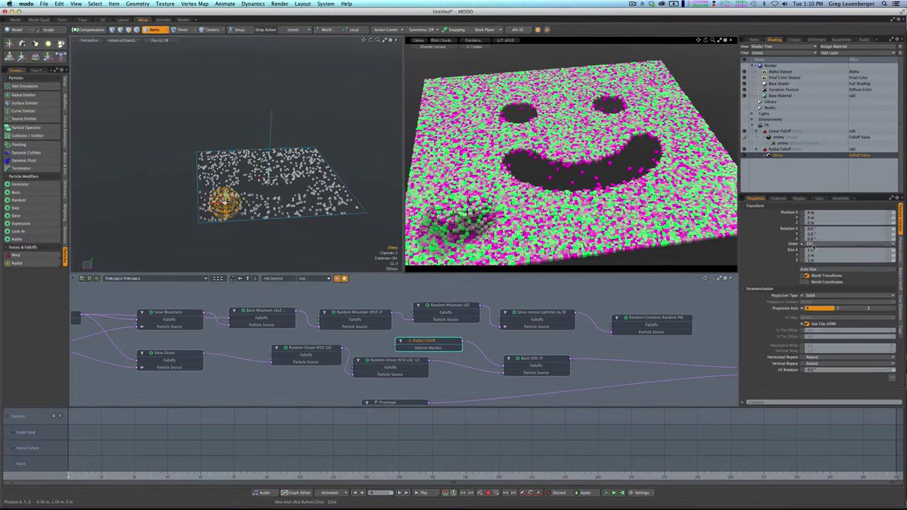
key(KP_3)
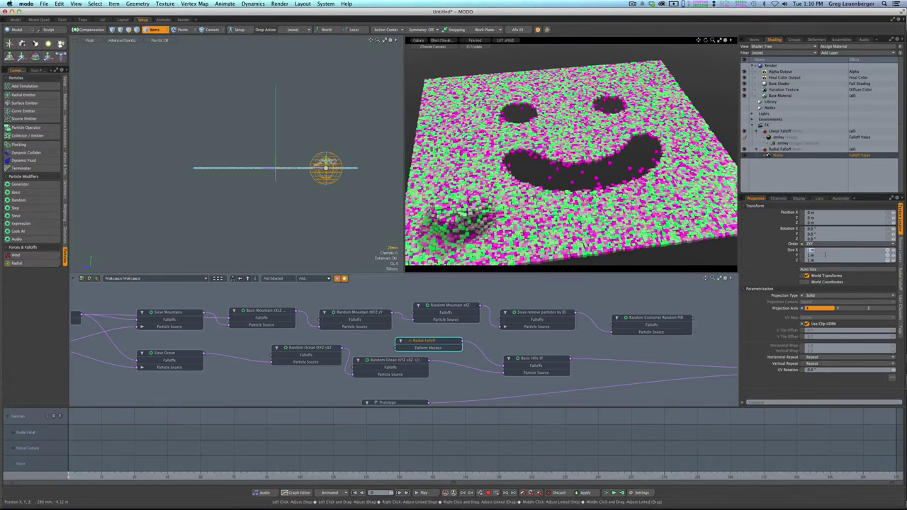
key(ctrl+Return)
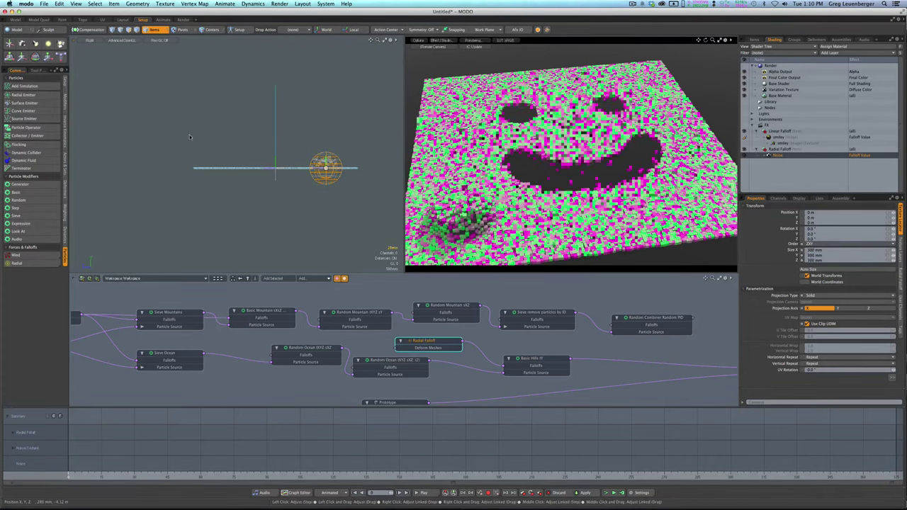
key(ctrl+space)
click(252, 146)
alt+drag(252, 145, 279, 142)
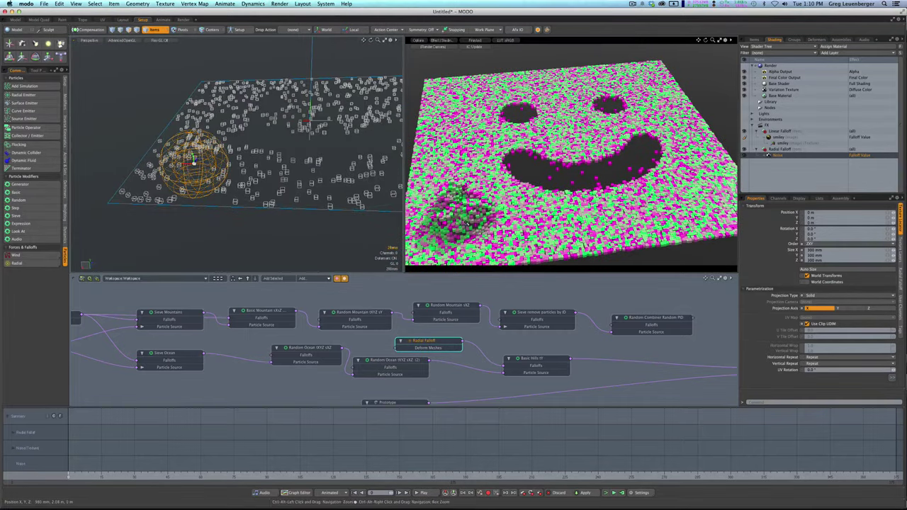
mouse_move(553, 163)
ctrl+alt+mouse_down()
mouse_move(587, 163)
mouse_move(650, 134)
mouse_move(595, 163)
mouse_move(545, 155)
ctrl+alt+mouse_up()
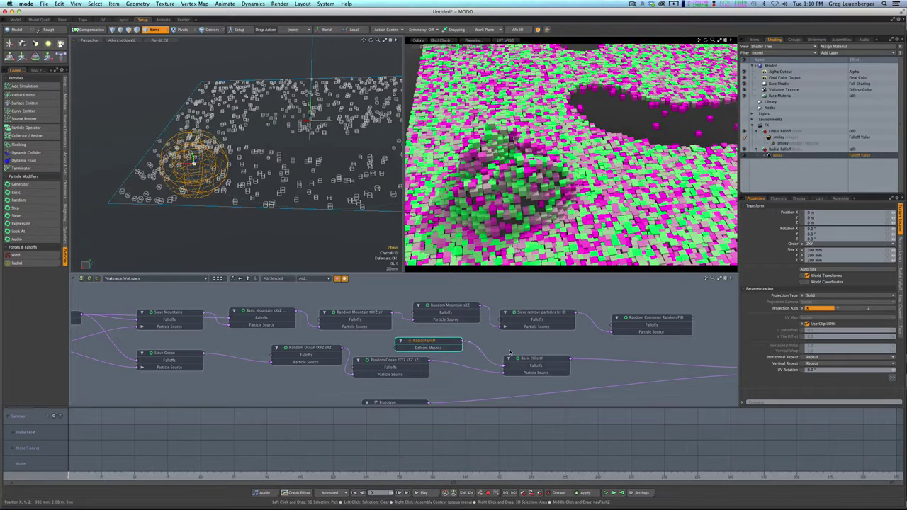
- Set the Basic Hills tY modifier's Scale Y to 600%
click(537, 361)
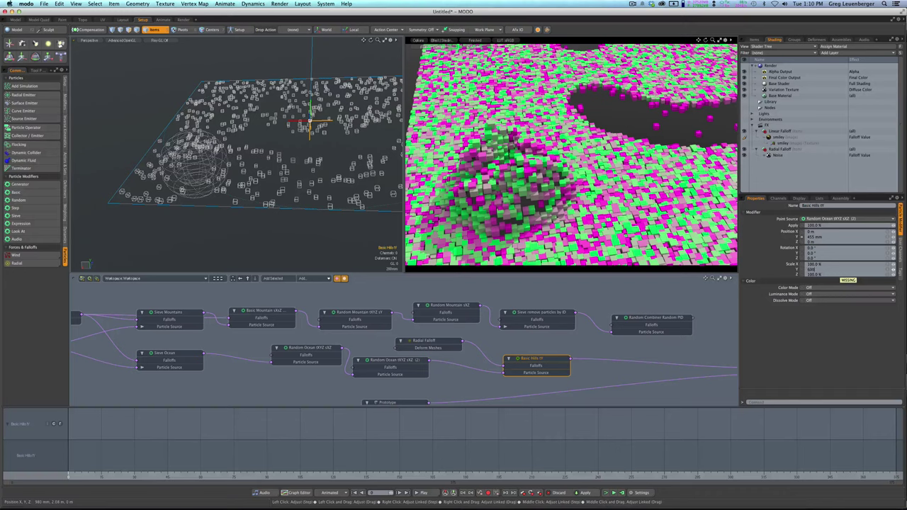
key(Return)
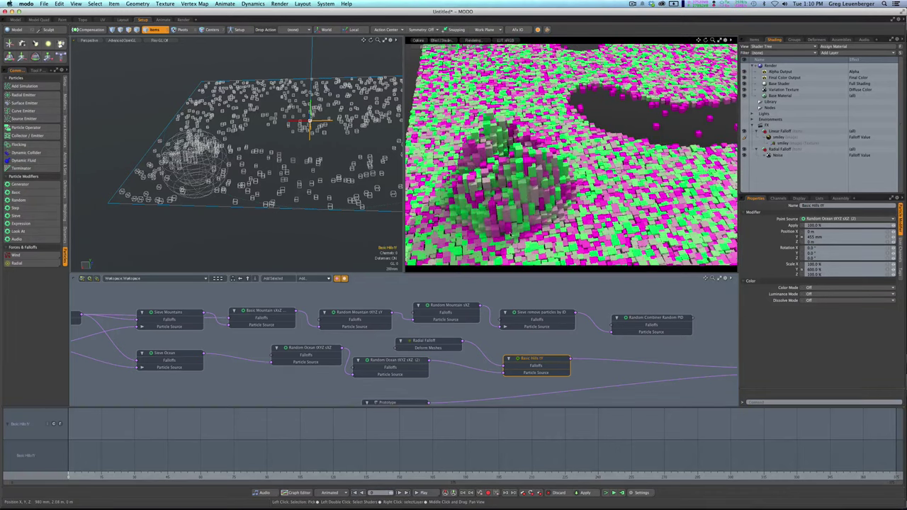
mouse_move(531, 225)
alt+mouse_down()
mouse_move(523, 162)
mouse_move(542, 192)
mouse_move(513, 200)
mouse_move(549, 234)
mouse_move(531, 221)
alt+mouse_up()
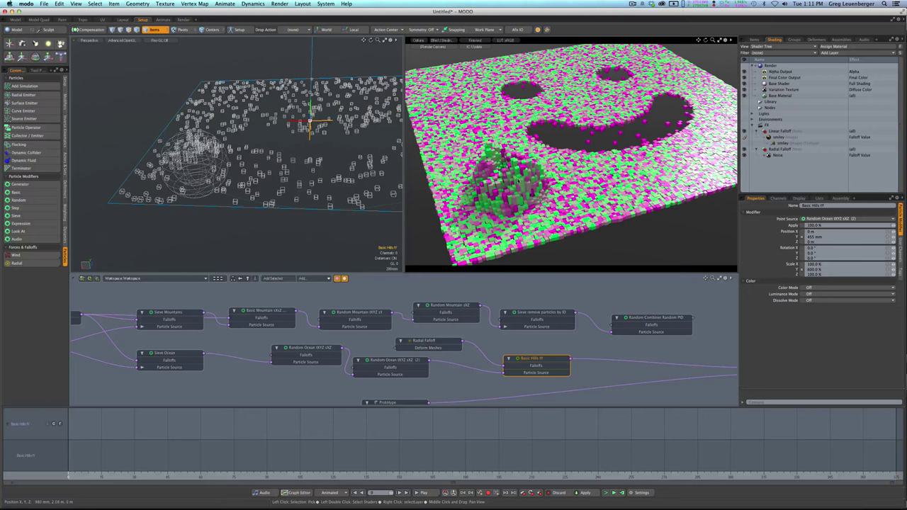
- Insert a Random particle modifier after Basic Hills tY and rename it Random Hills sXZ
click(637, 365)
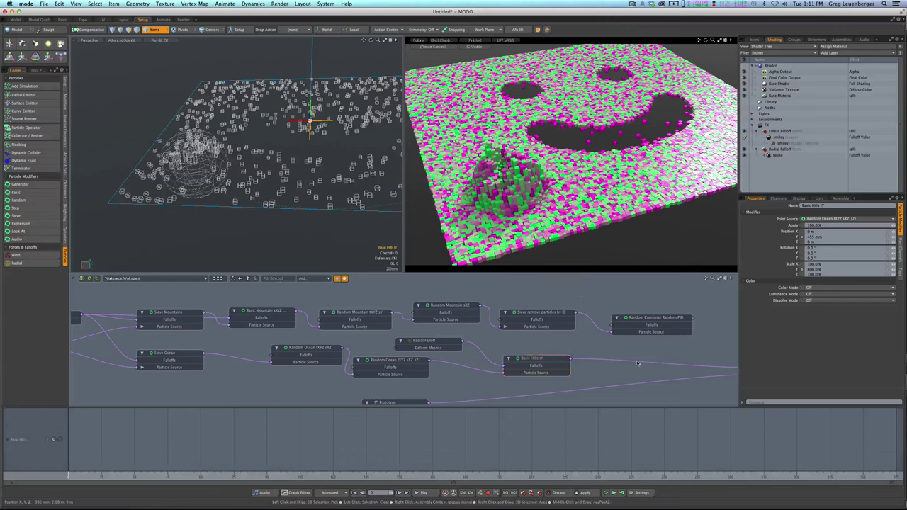
click(44, 201)
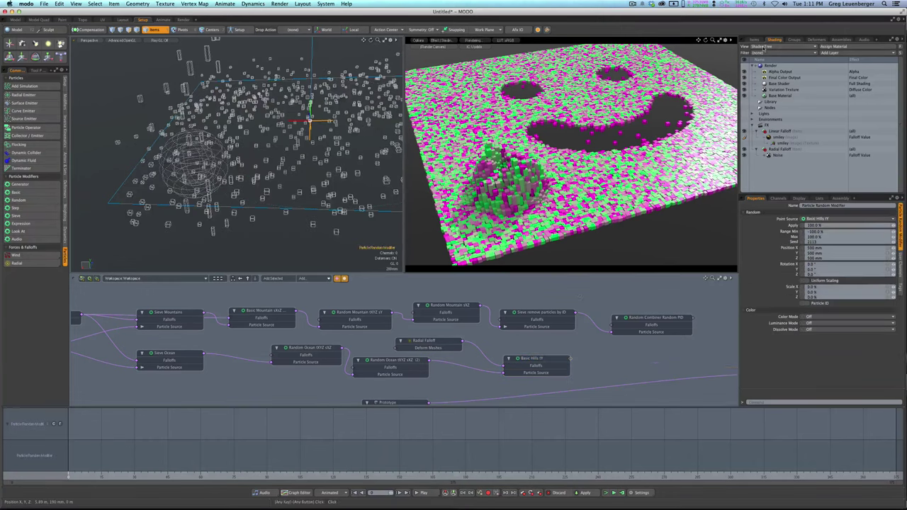
drag(795, 176, 820, 168)
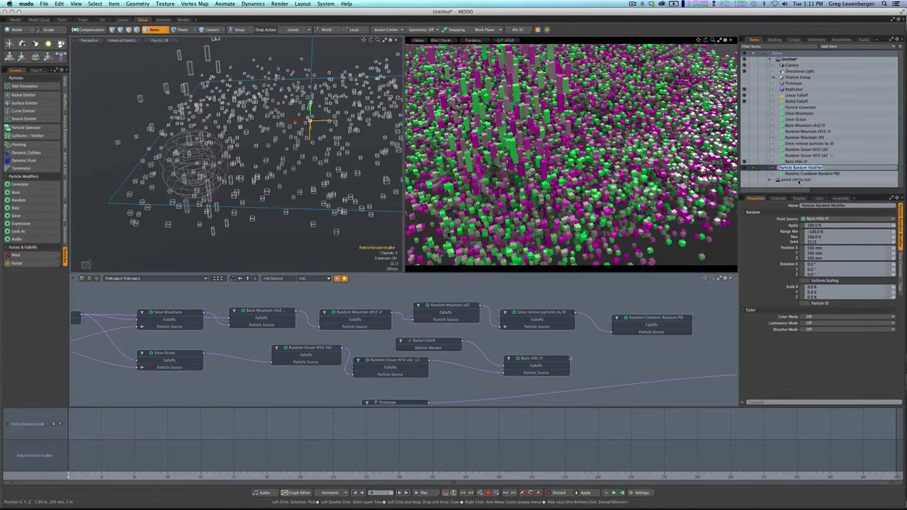
text(Ran)
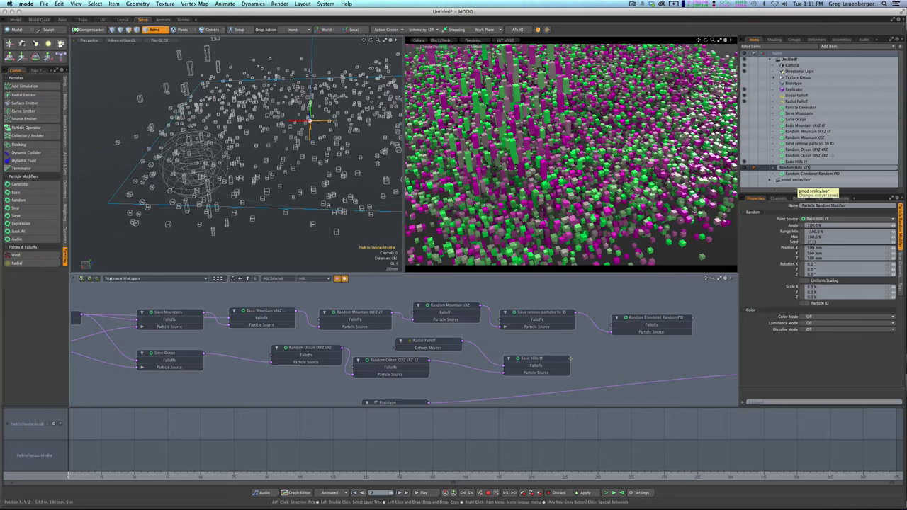
text(dom Hills sXzZ)
key(Return)
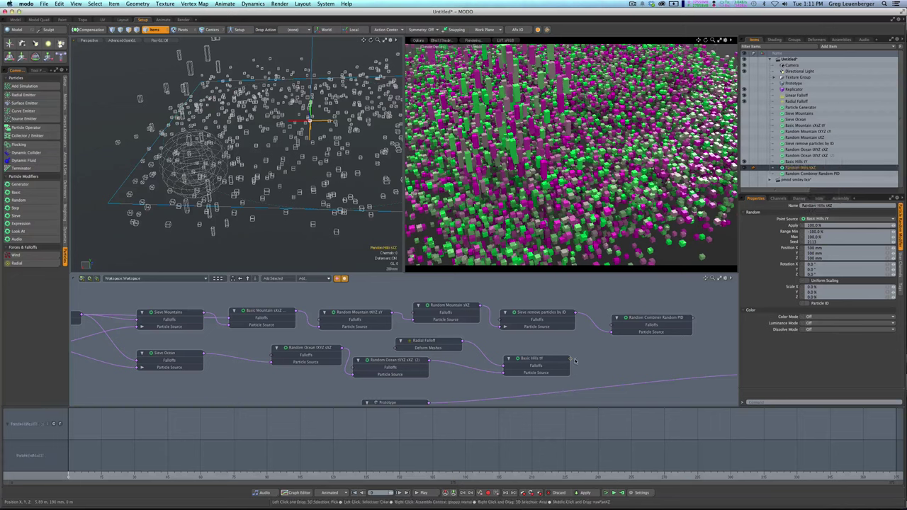
- Set the Random Hills sXZ modifier's X, Y and Z position variation to 0 m
drag(576, 361, 482, 355)
click(837, 248)
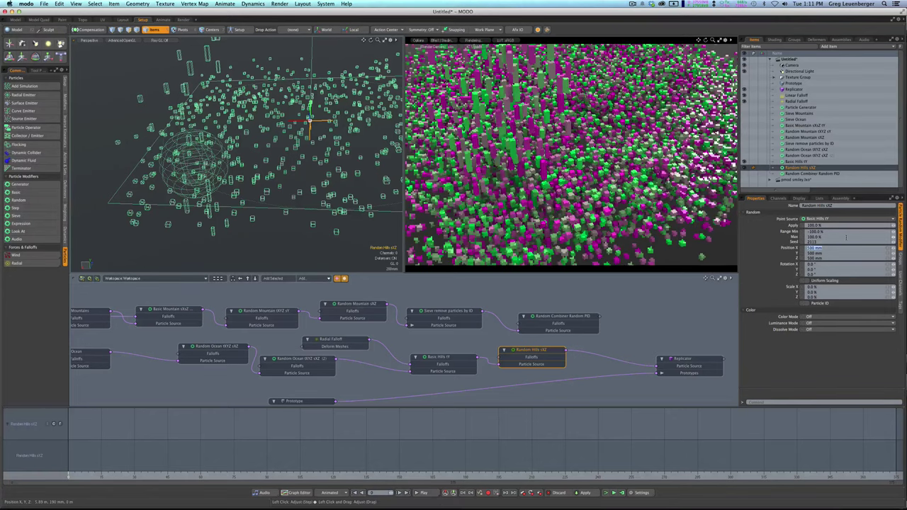
text(0)
key(Return)
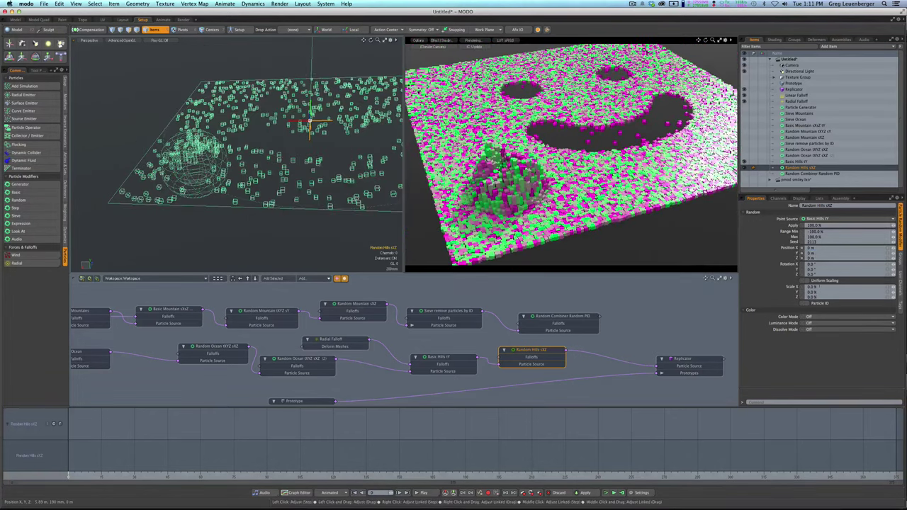
- Enable Uniform Scaling on Random Hills sXZ, with Range Min 0% and Scale X and Z at 50%
click(826, 282)
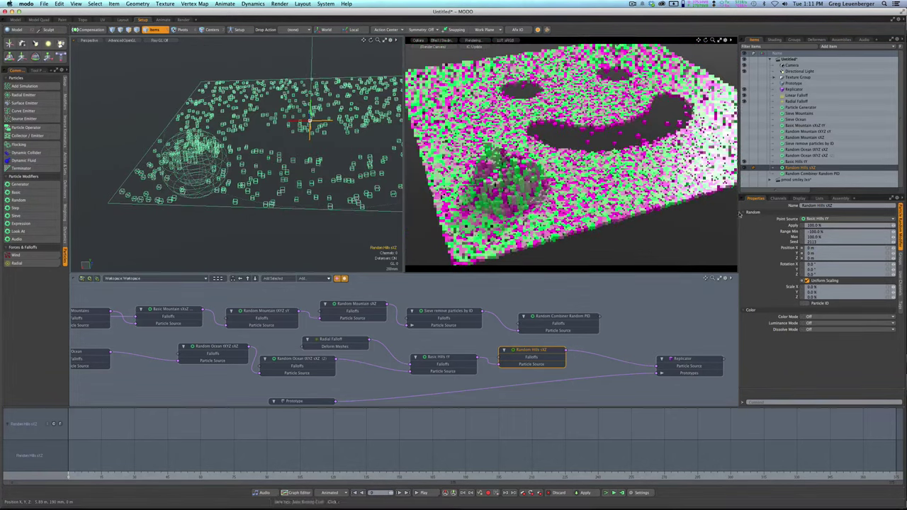
click(831, 232)
text(0)
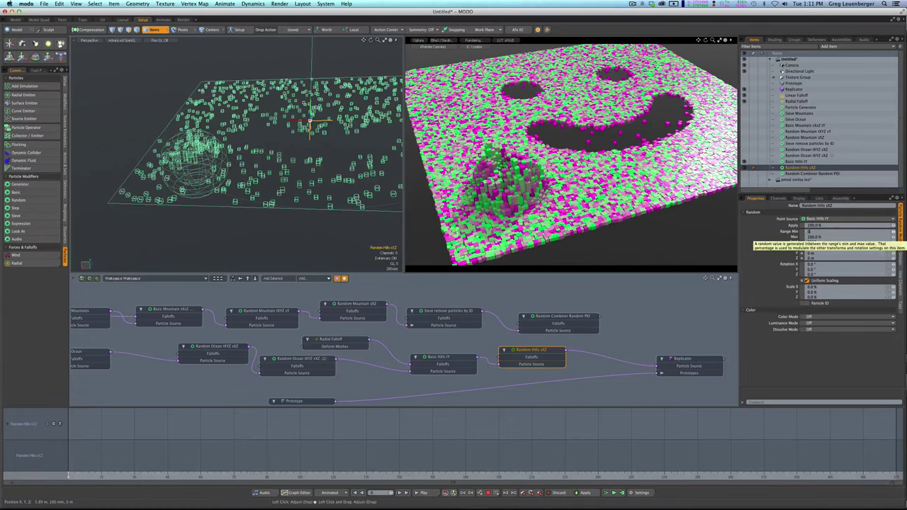
click(820, 287)
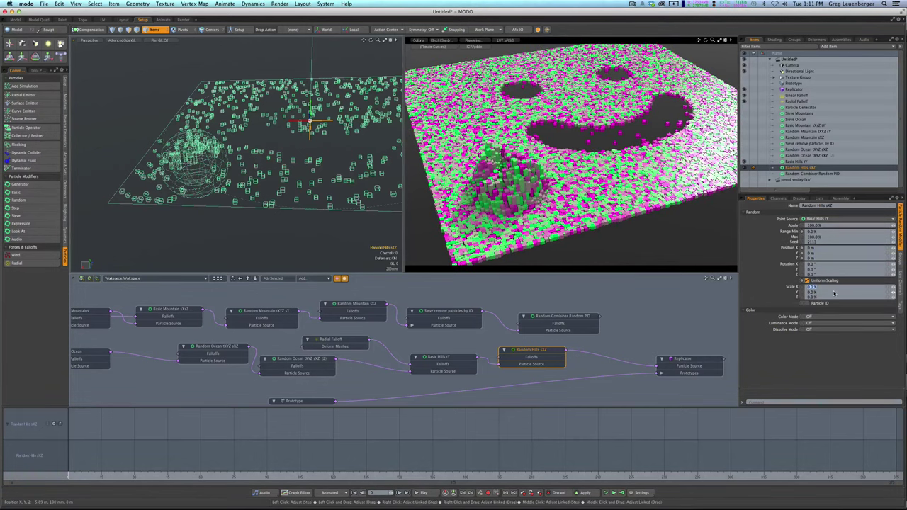
text(50)
key(Tab)
key(Tab)
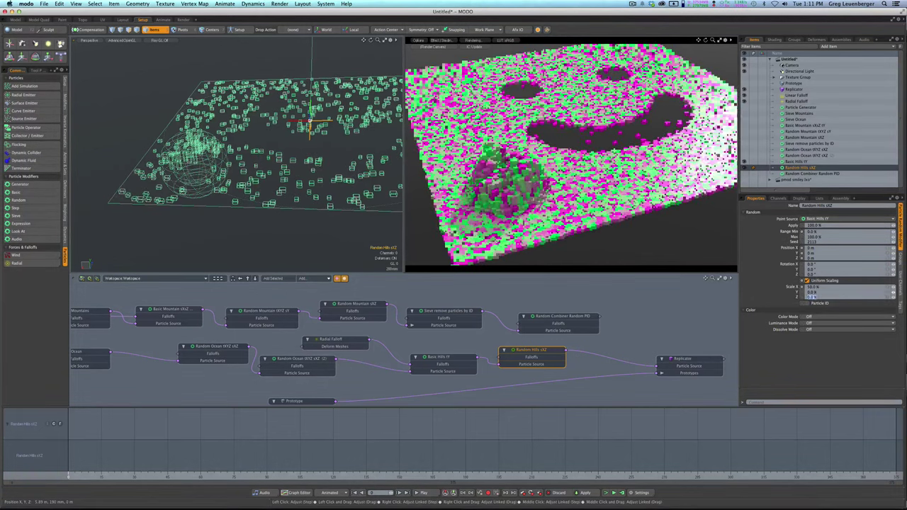
text(50)
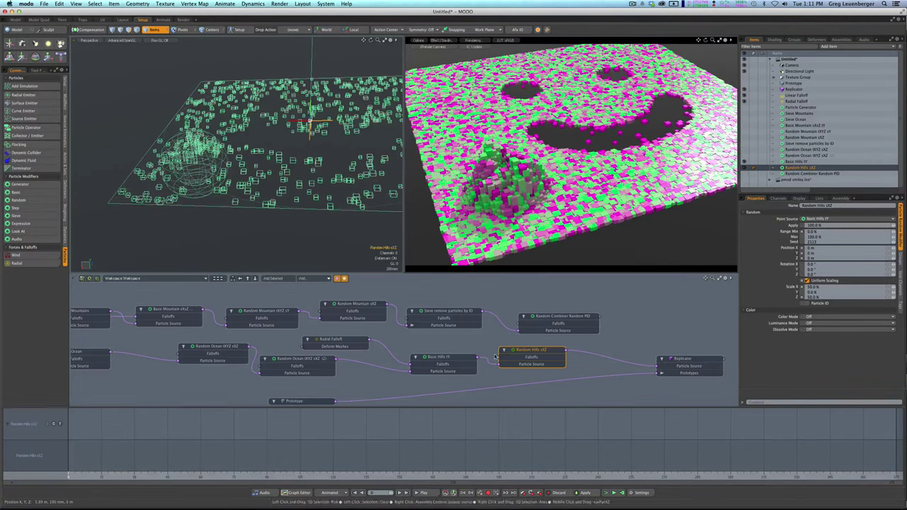
- Connect the Radial Falloff to the Falloffs input of Random Hills sXZ and space out the surrounding nodes
drag(527, 352, 533, 356)
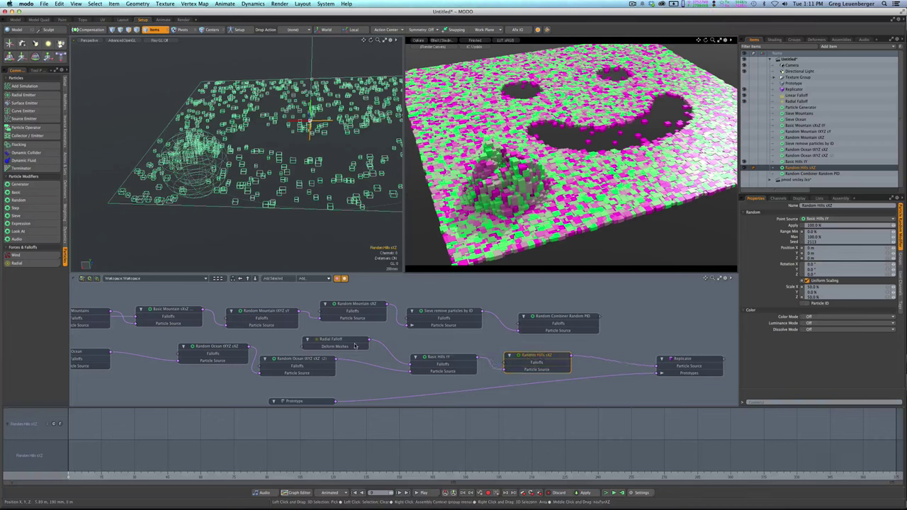
drag(369, 340, 464, 345)
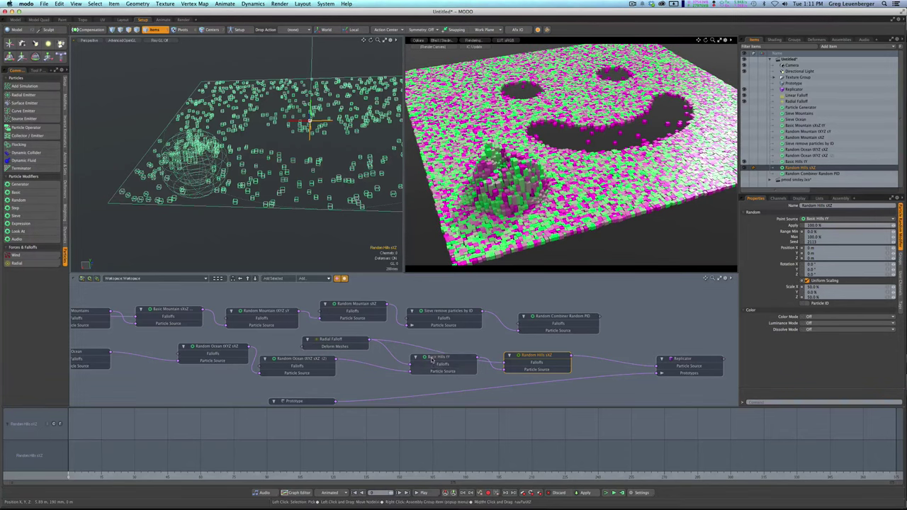
drag(353, 342, 371, 340)
drag(443, 360, 426, 365)
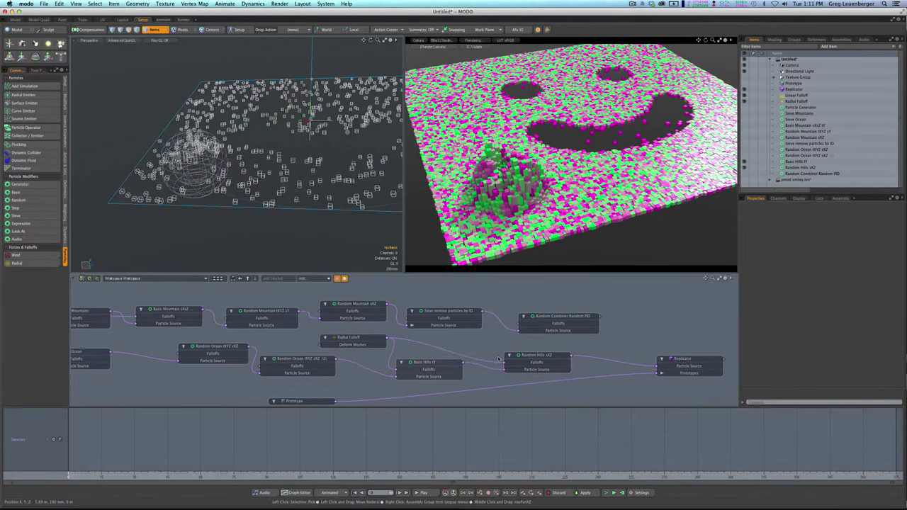
- Set the Scale X and Z of Random Hills sXZ to 200%
click(534, 357)
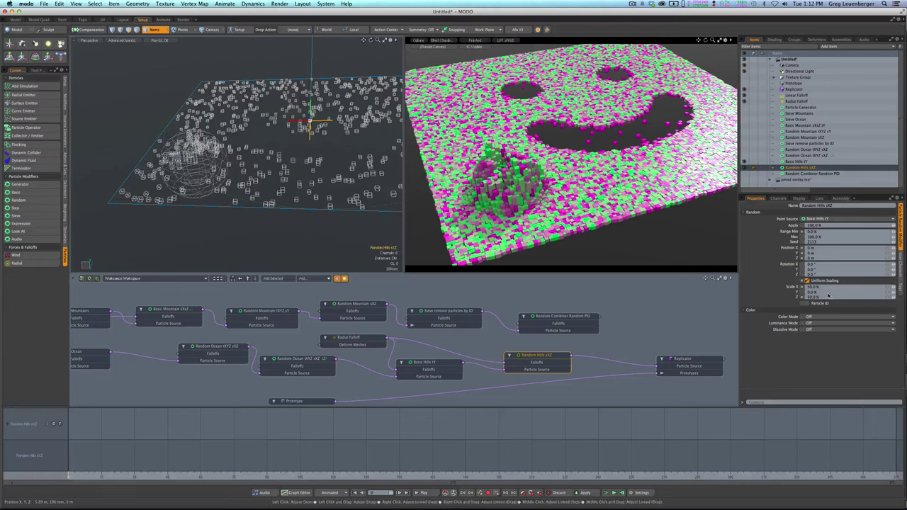
text(200)
key(Tab)
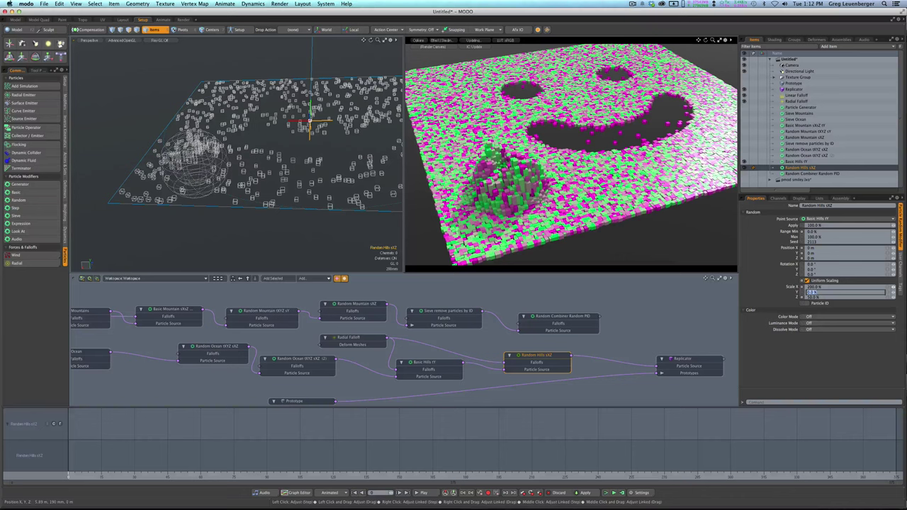
key(Tab)
text(200)
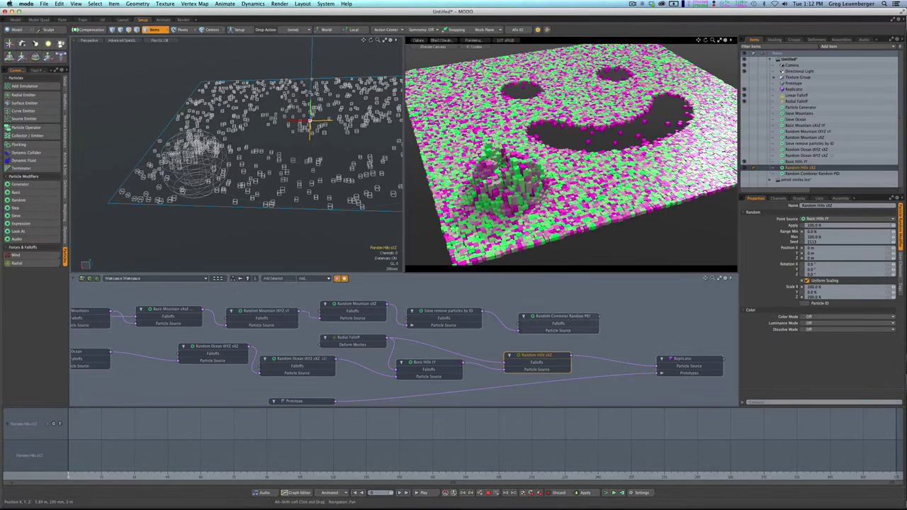
- Feed Random Hills sXZ into Random Combiner Random PID, connect the combiner to the Replicator's particle source, and tidy the nodes
middle_drag(640, 368, 548, 364)
drag(547, 363, 426, 326)
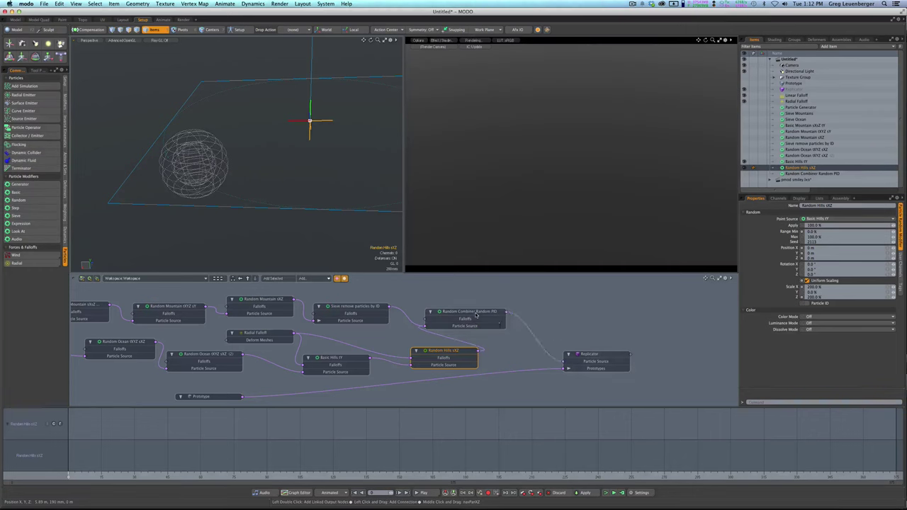
drag(476, 314, 522, 314)
click(504, 339)
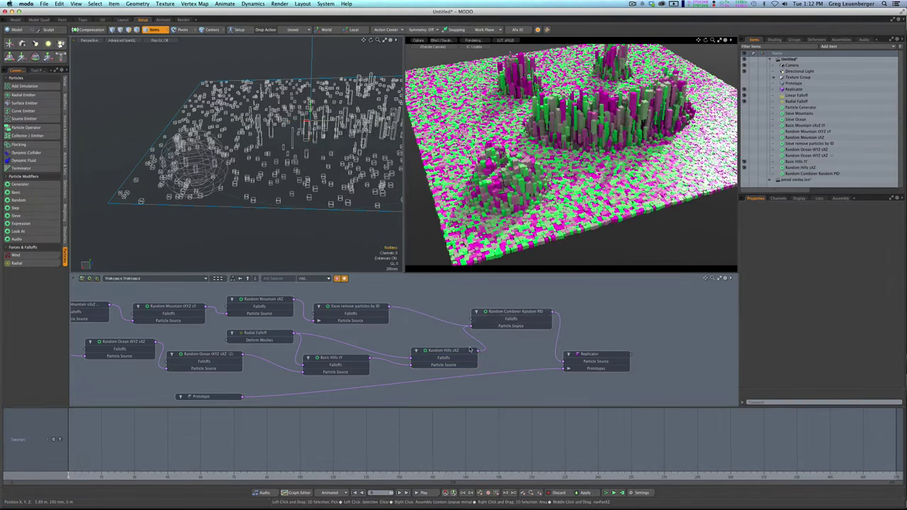
drag(469, 349, 447, 343)
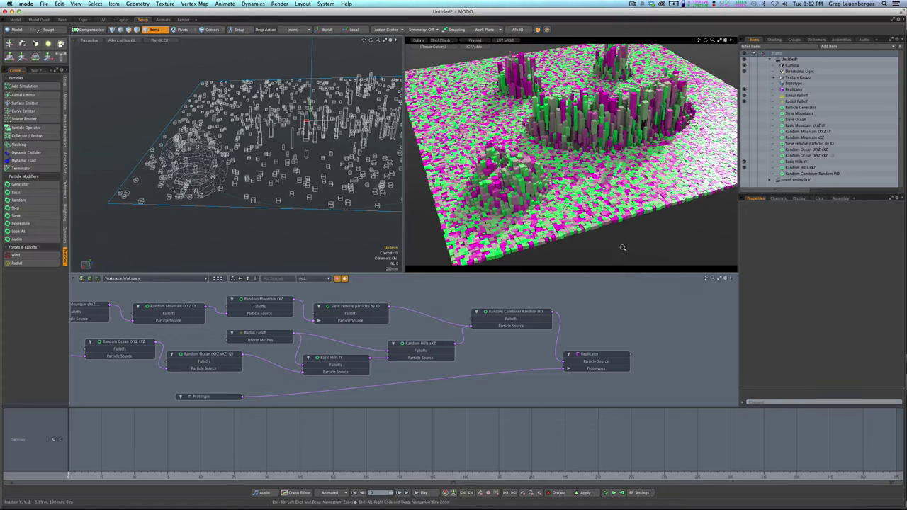
- Frame the whole terrain in the render preview and compare it with the reference landscape image in Chrome
ctrl+alt+drag(621, 252, 567, 226)
key(super+Tab)
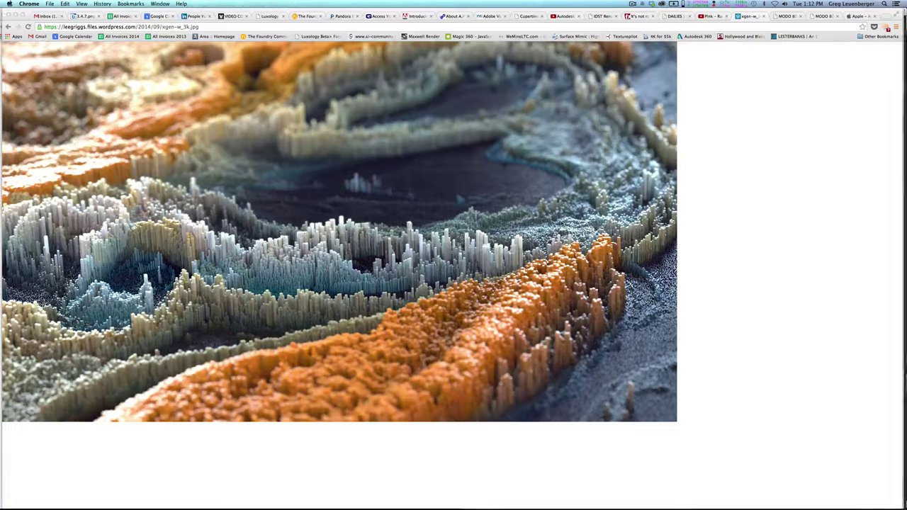
key(super+Tab)
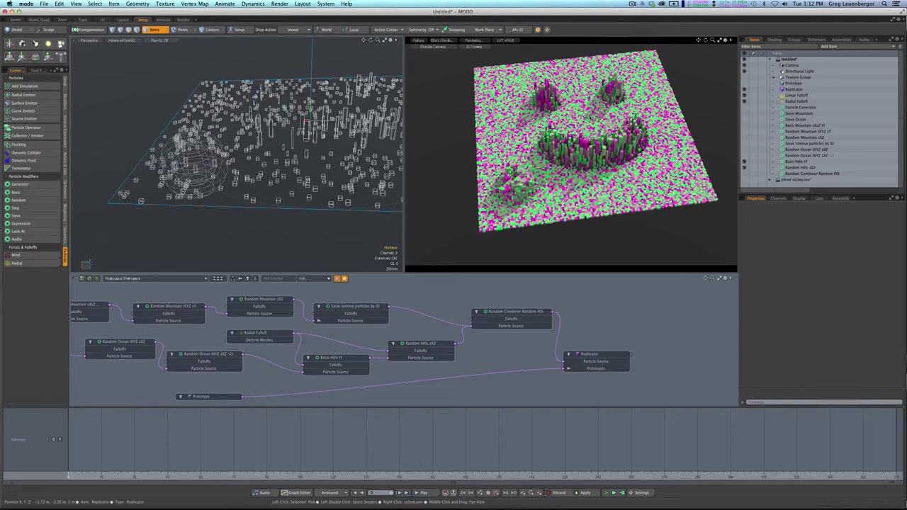
- Review the particle node network, checking the settings of Sieve remove particles by ID and Random Mountain sXZ
ctrl+alt+drag(402, 332, 479, 329)
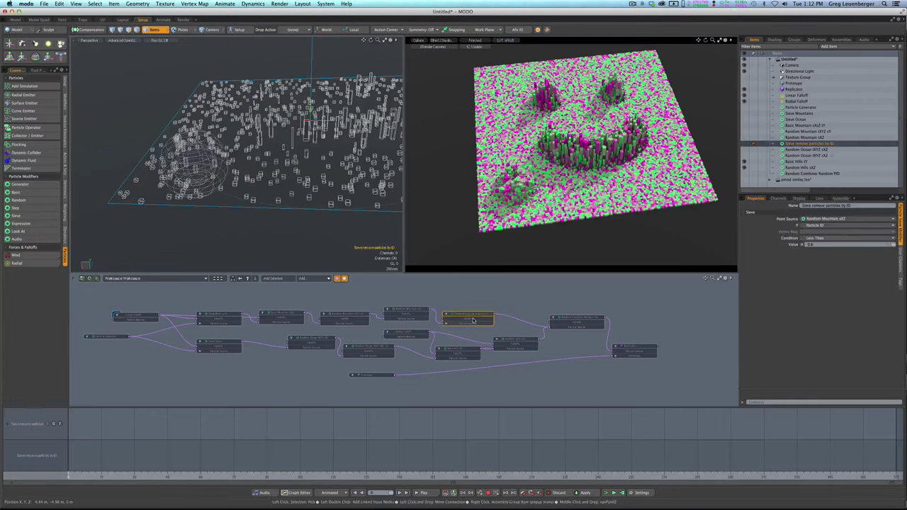
click(406, 313)
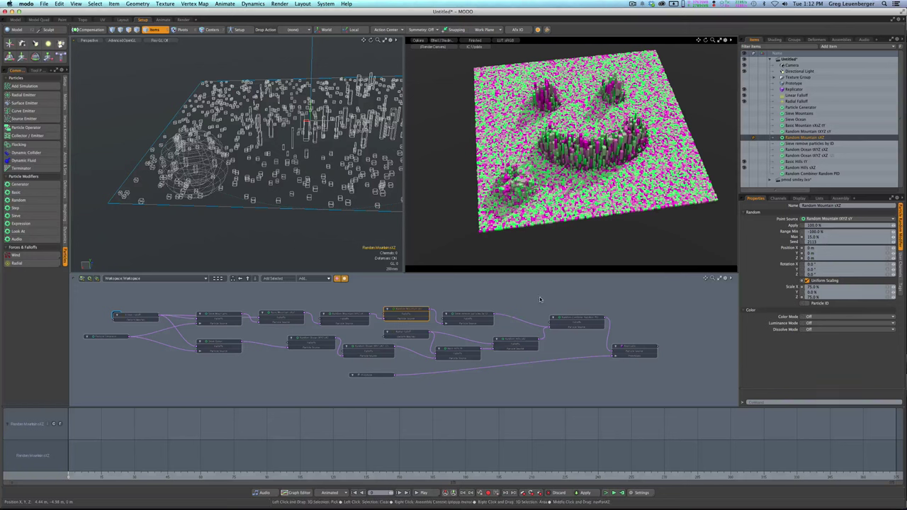
scroll(414, 300, up, 3)
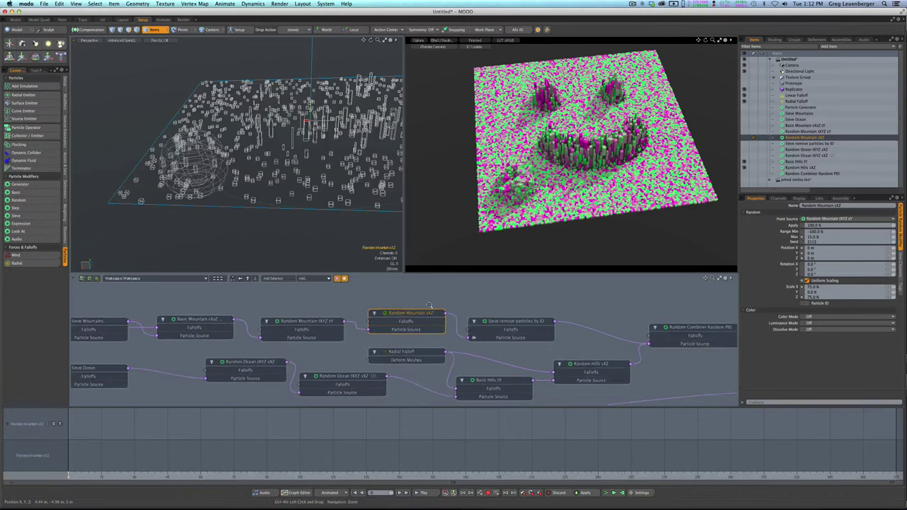
alt+shift+drag(415, 301, 456, 296)
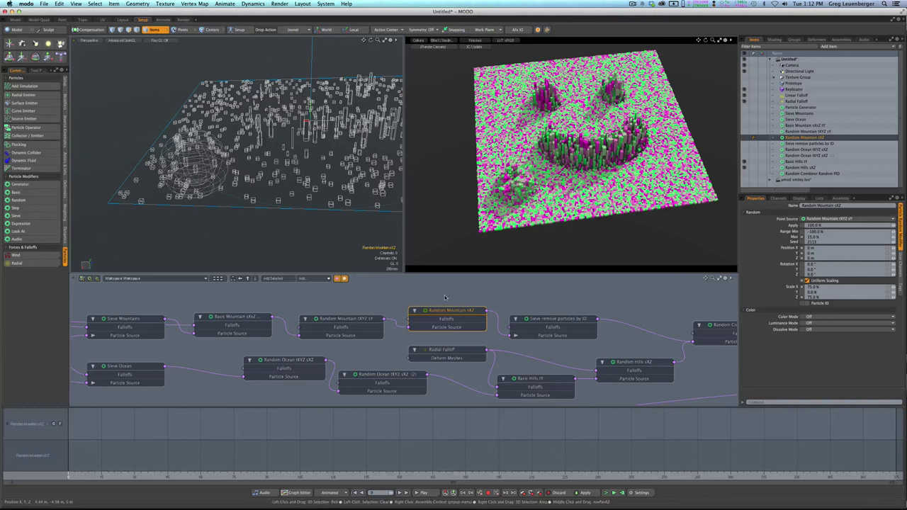
- Move the Sieve remove particles by ID node closer to Random Combiner Random PID and raise its Value to about 0.715
alt+shift+drag(445, 298, 259, 290)
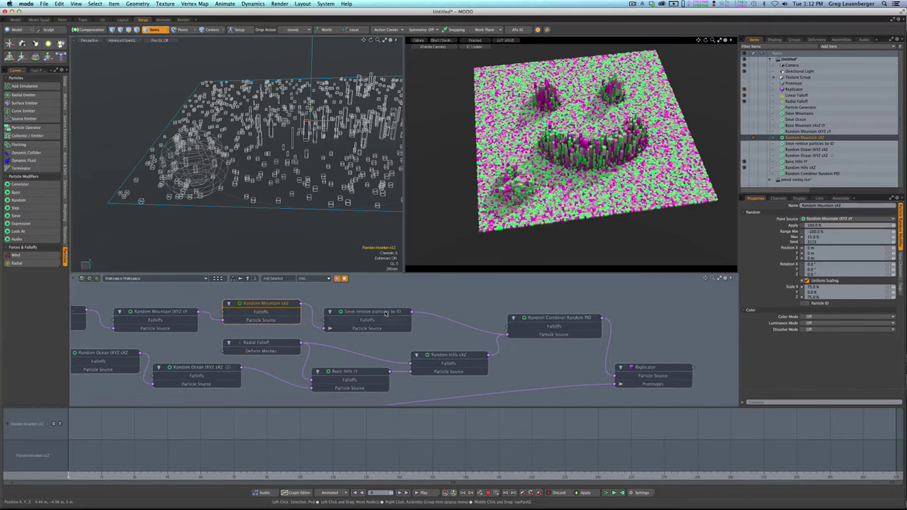
click(413, 312)
drag(414, 312, 419, 310)
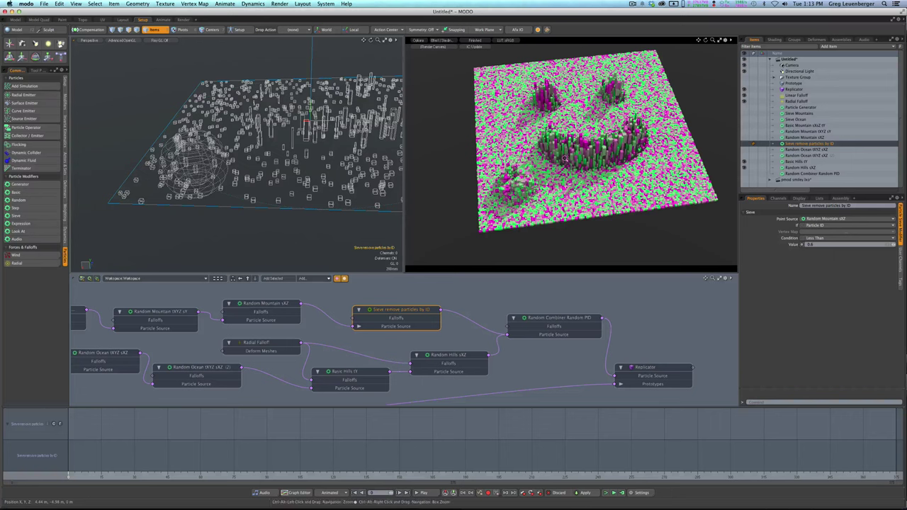
scroll(493, 228, up, 5)
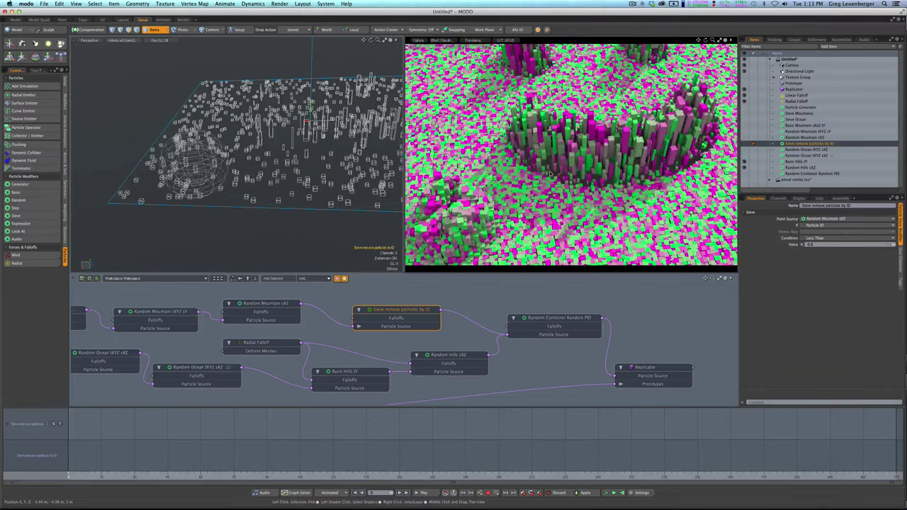
click(788, 245)
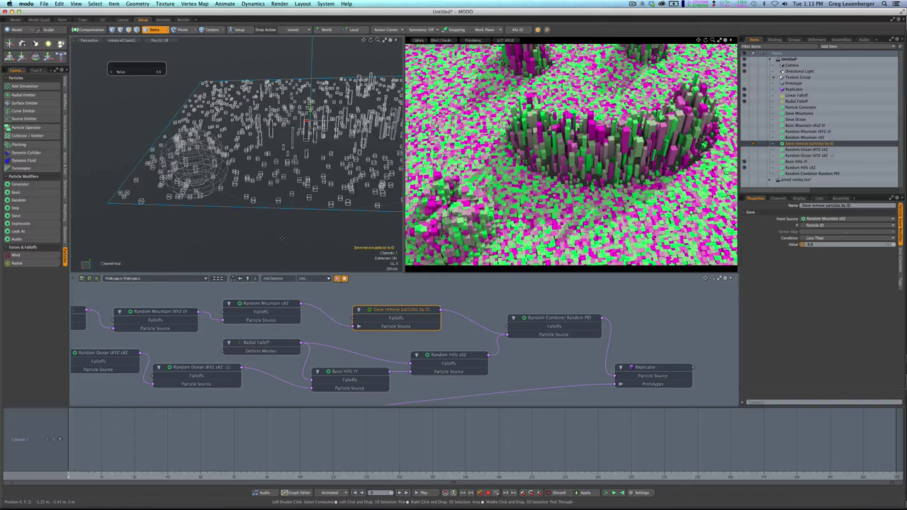
drag(256, 244, 301, 252)
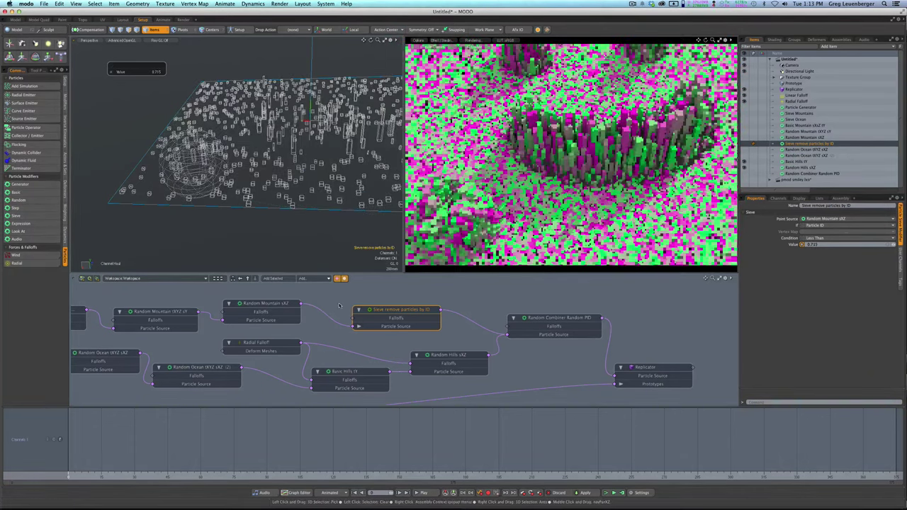
key(space)
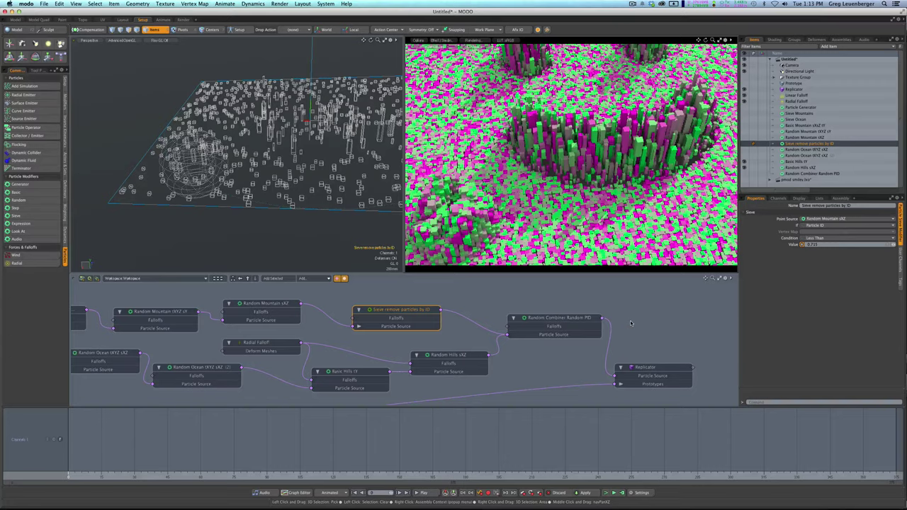
scroll(636, 331, down, 2)
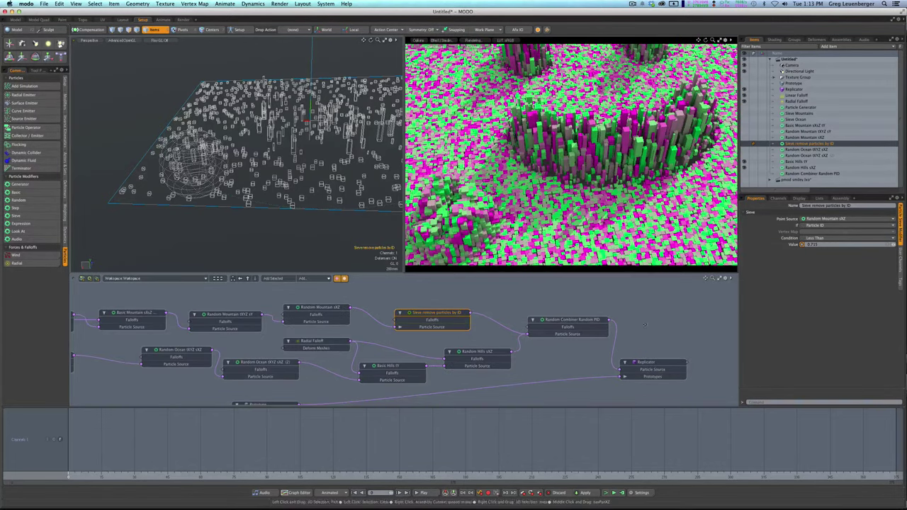
ctrl+alt+drag(609, 156, 545, 156)
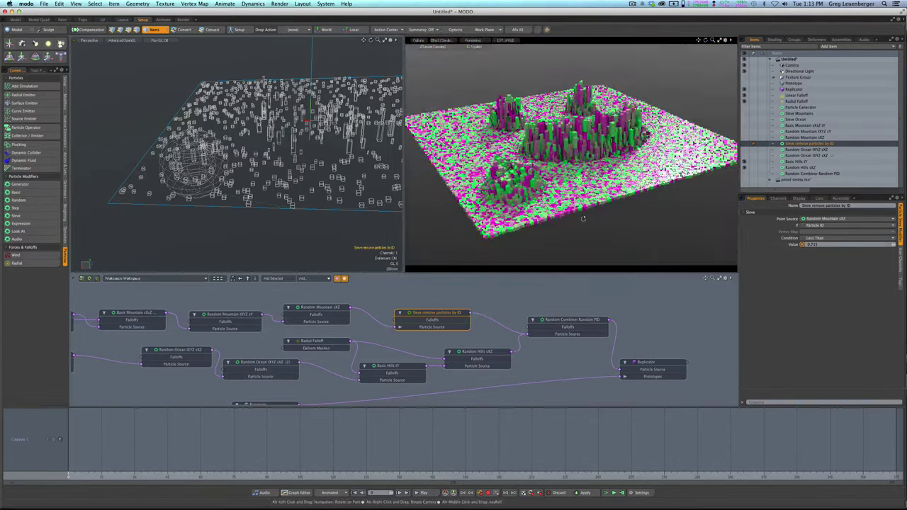